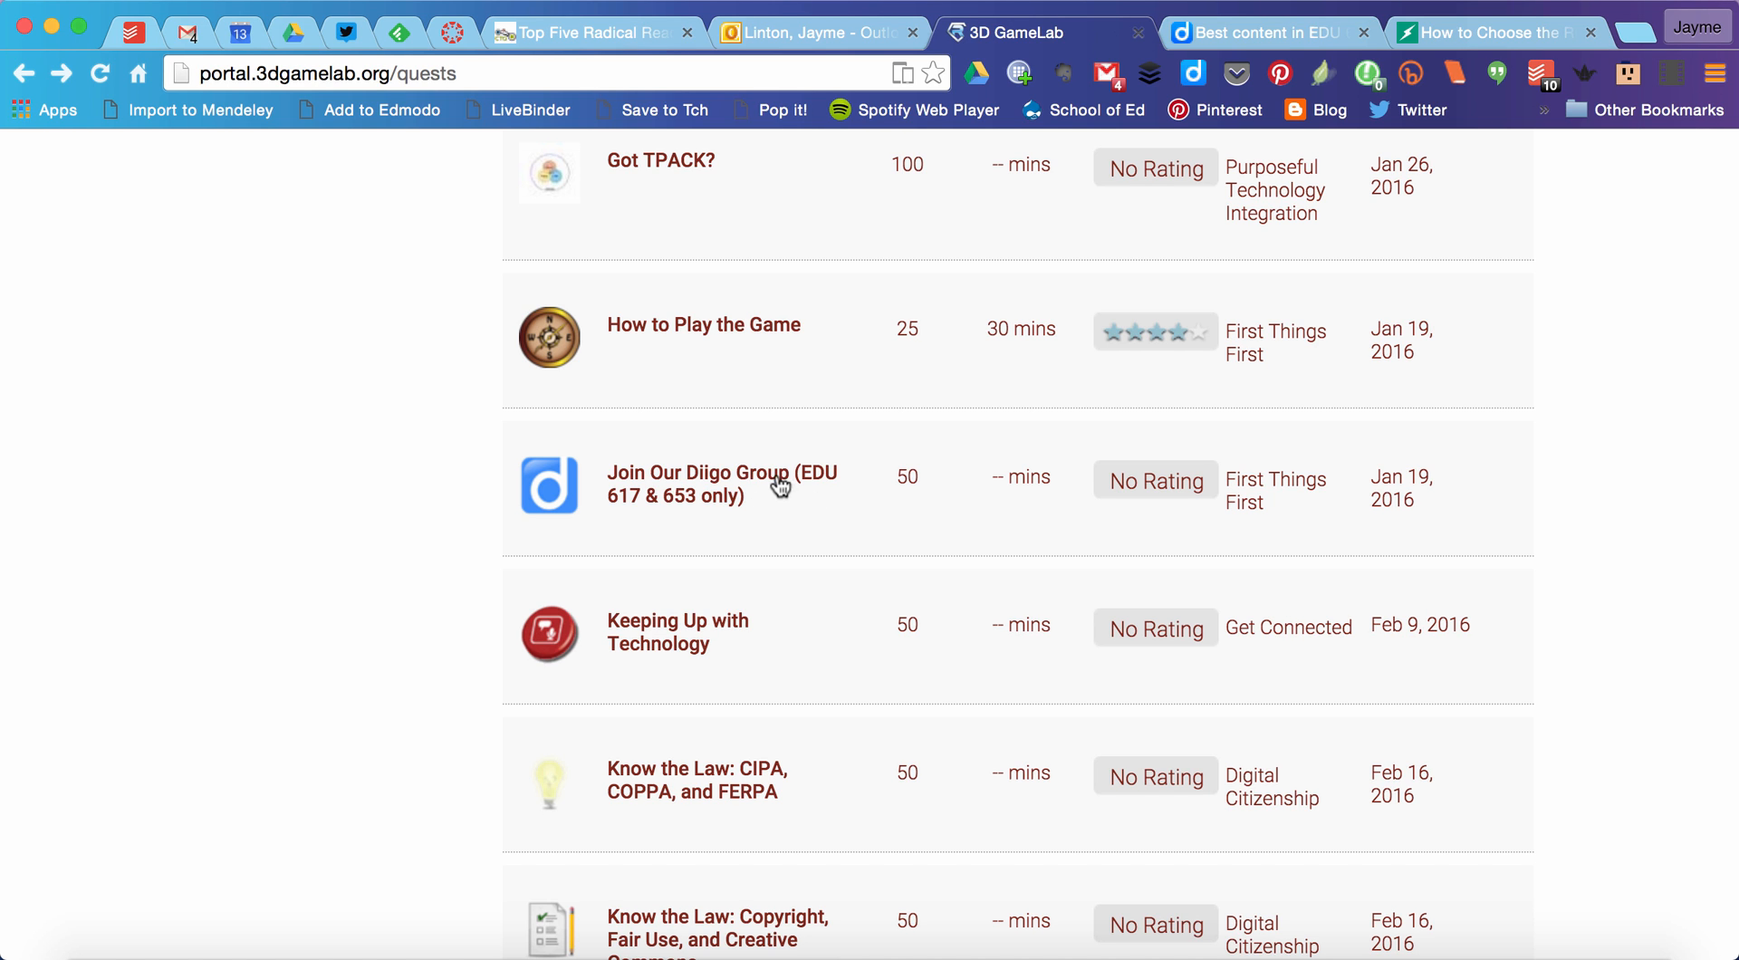
Step: Open the details of the Join Our Diigo Group (EDU 617 & 653 only) quest and read its instructions and submission details
left_click(825, 481)
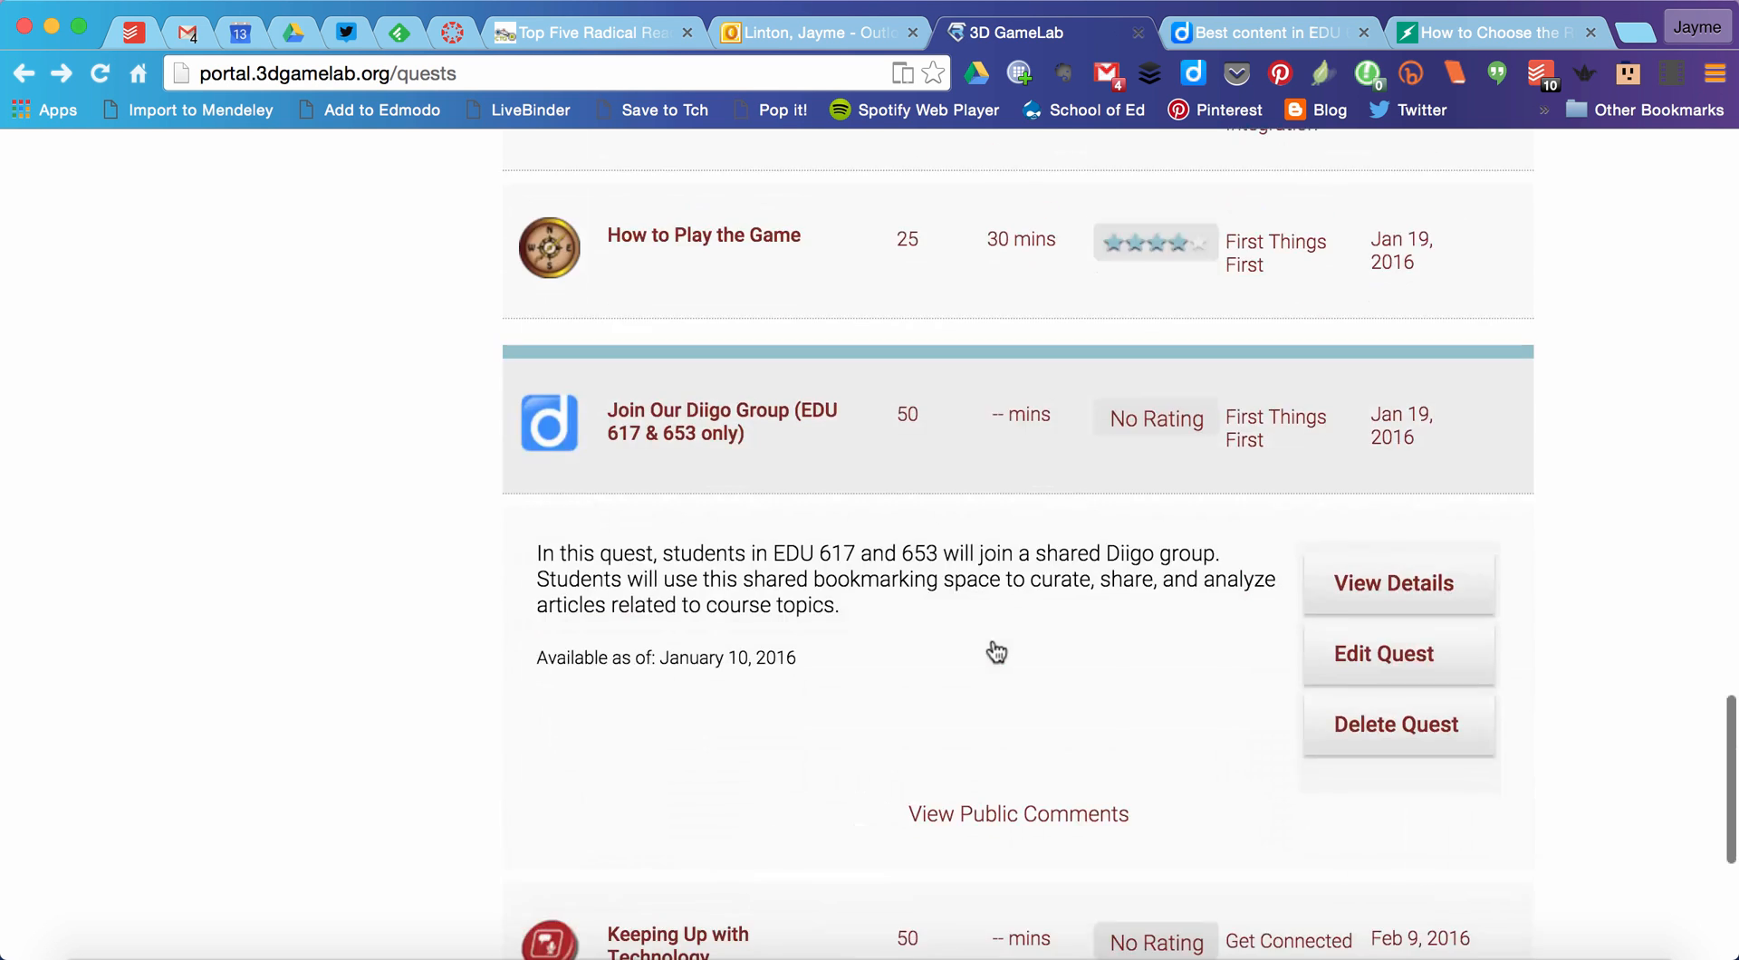
left_click(1368, 561)
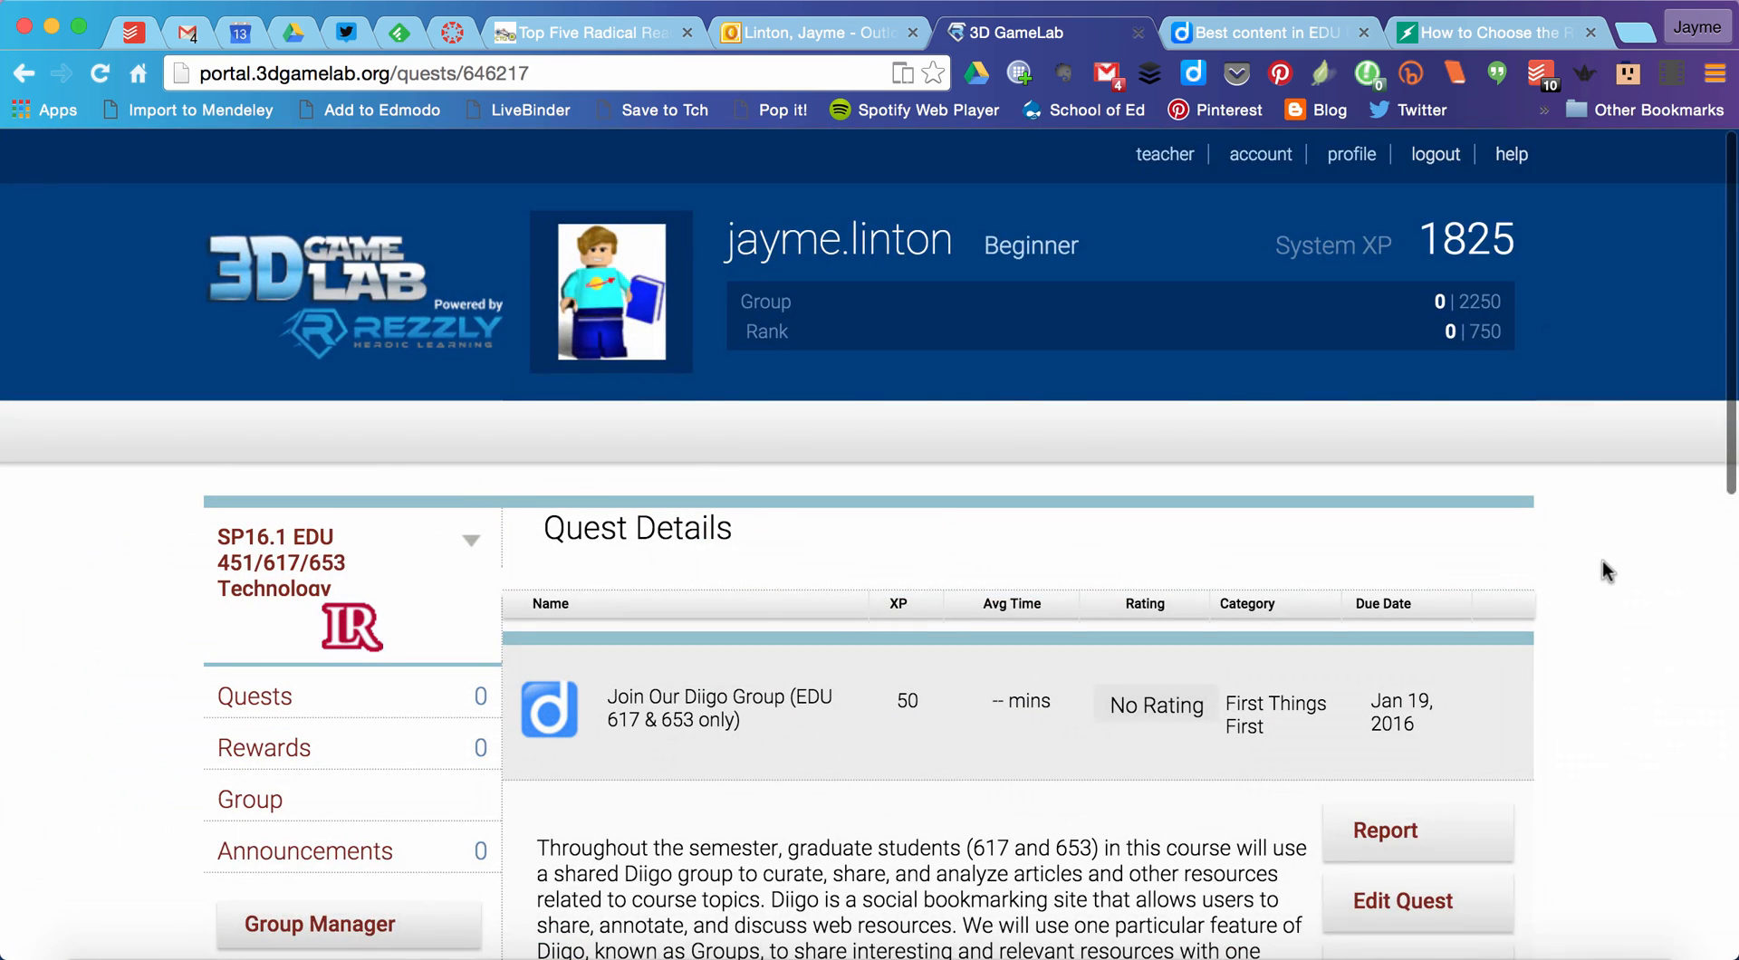
scroll(1602, 562, "down", 4)
scroll(1602, 570, "down", 1)
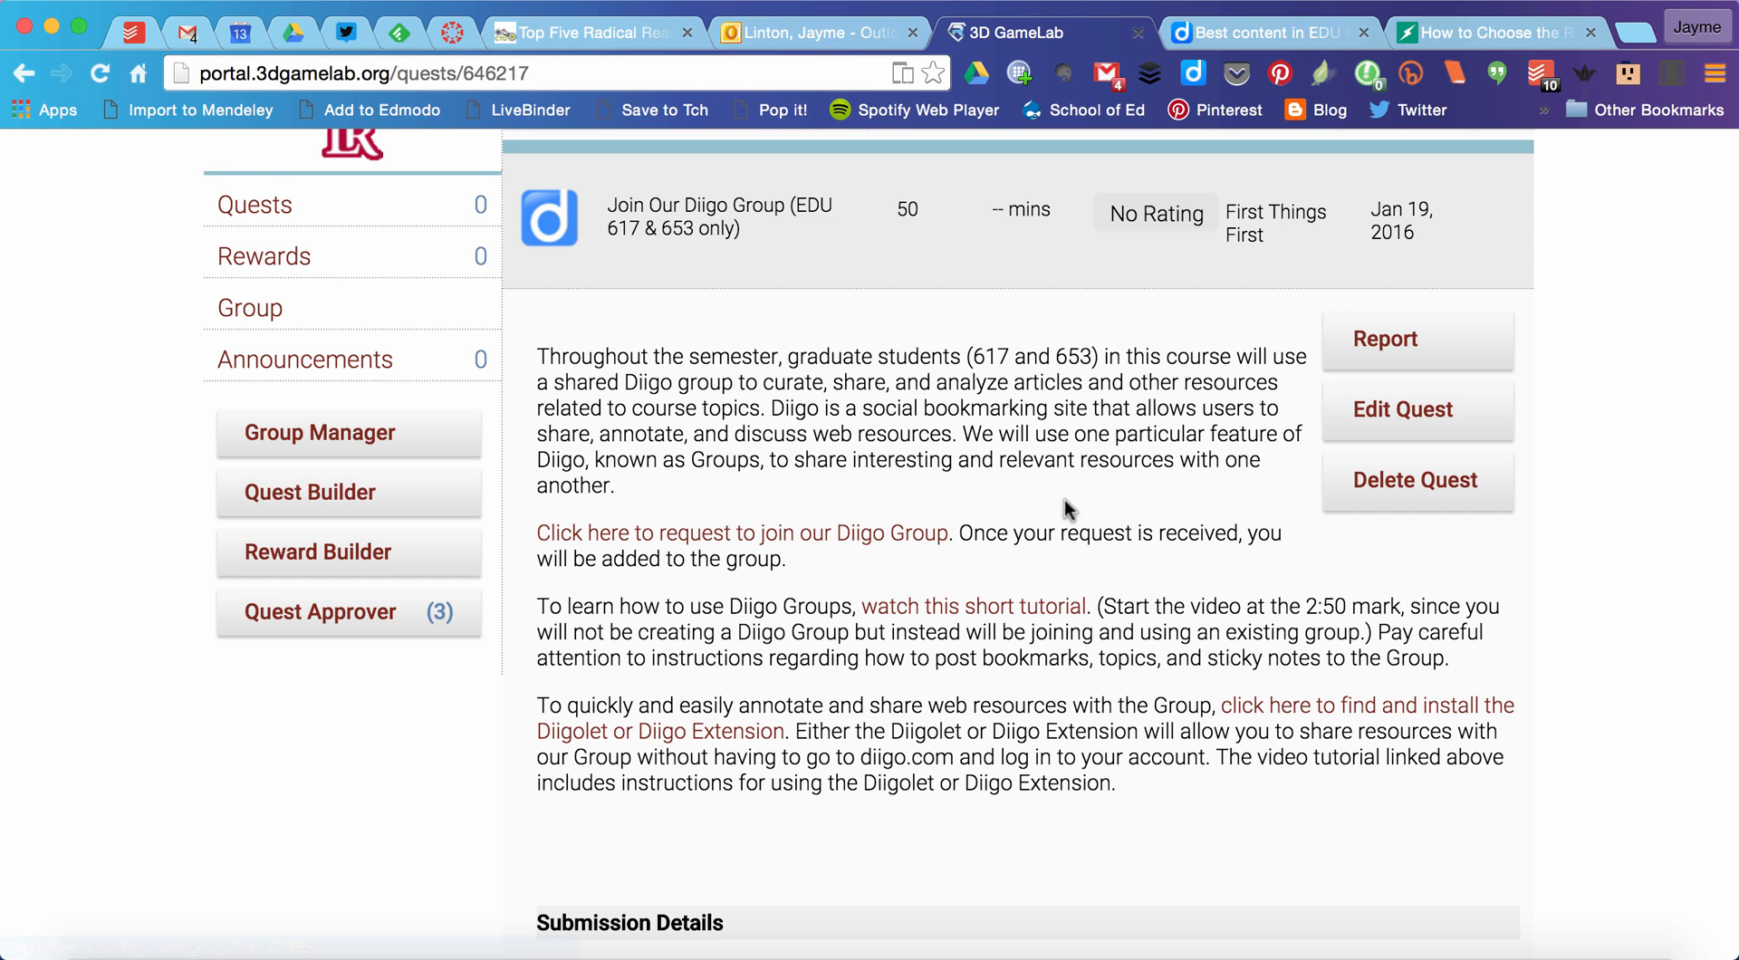
scroll(1064, 498, "down", 1)
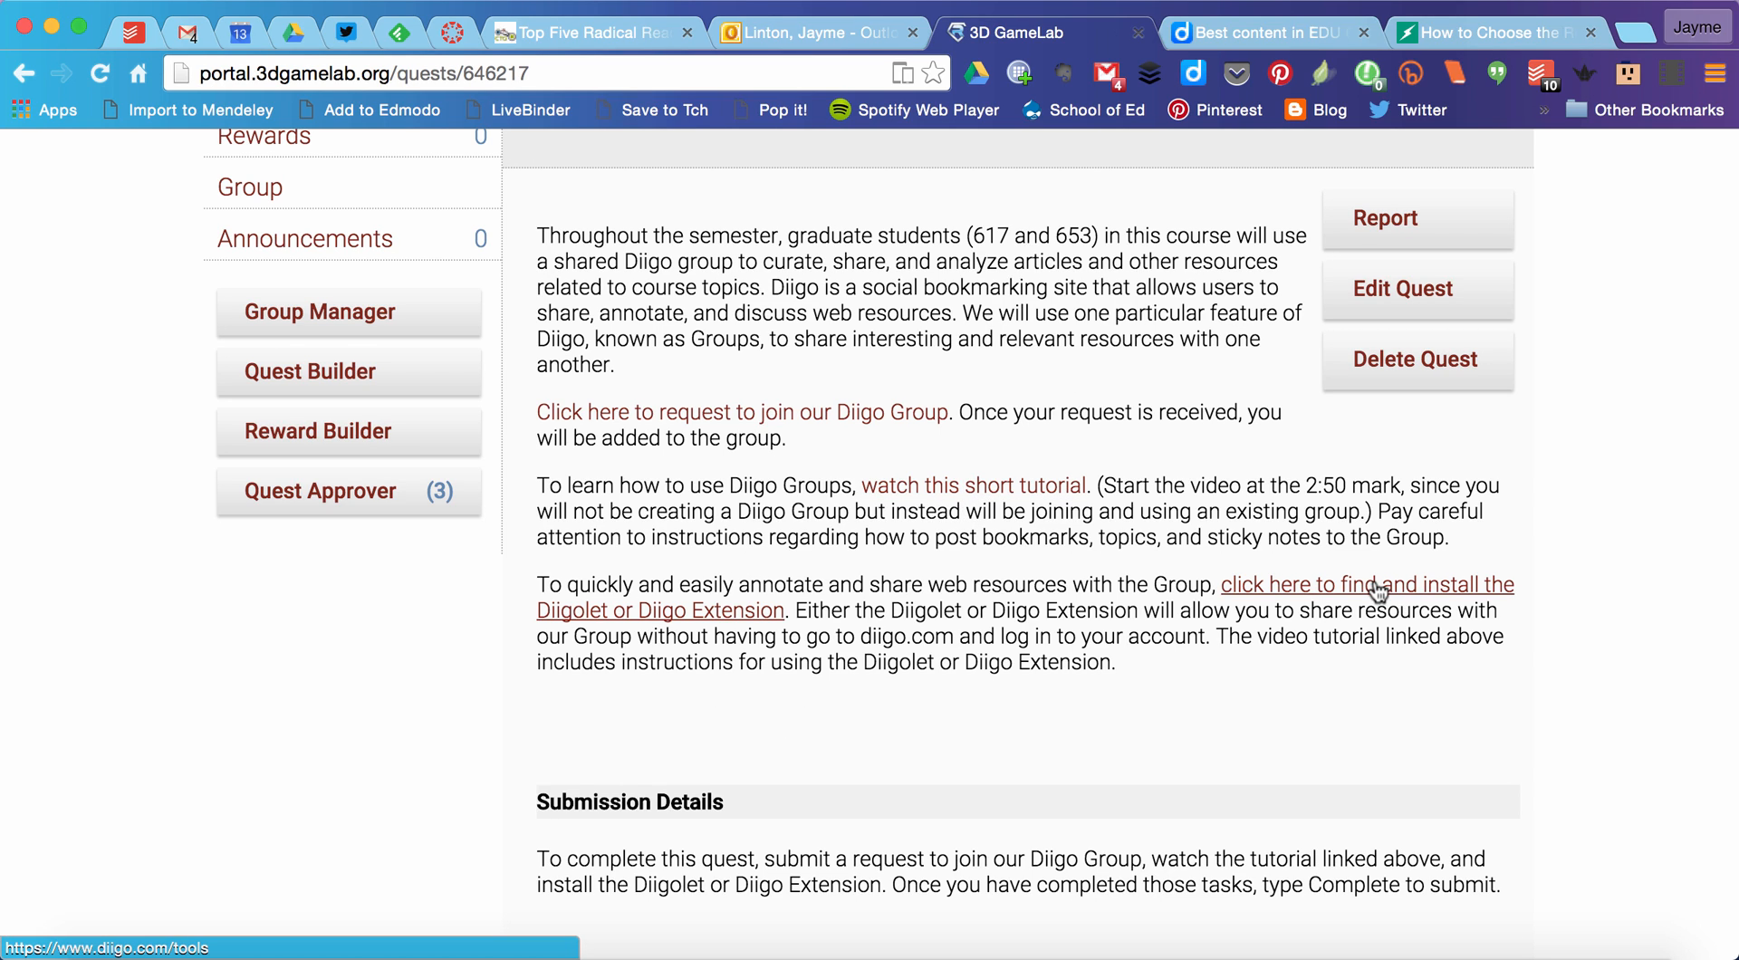
scroll(1378, 667, "up", 1)
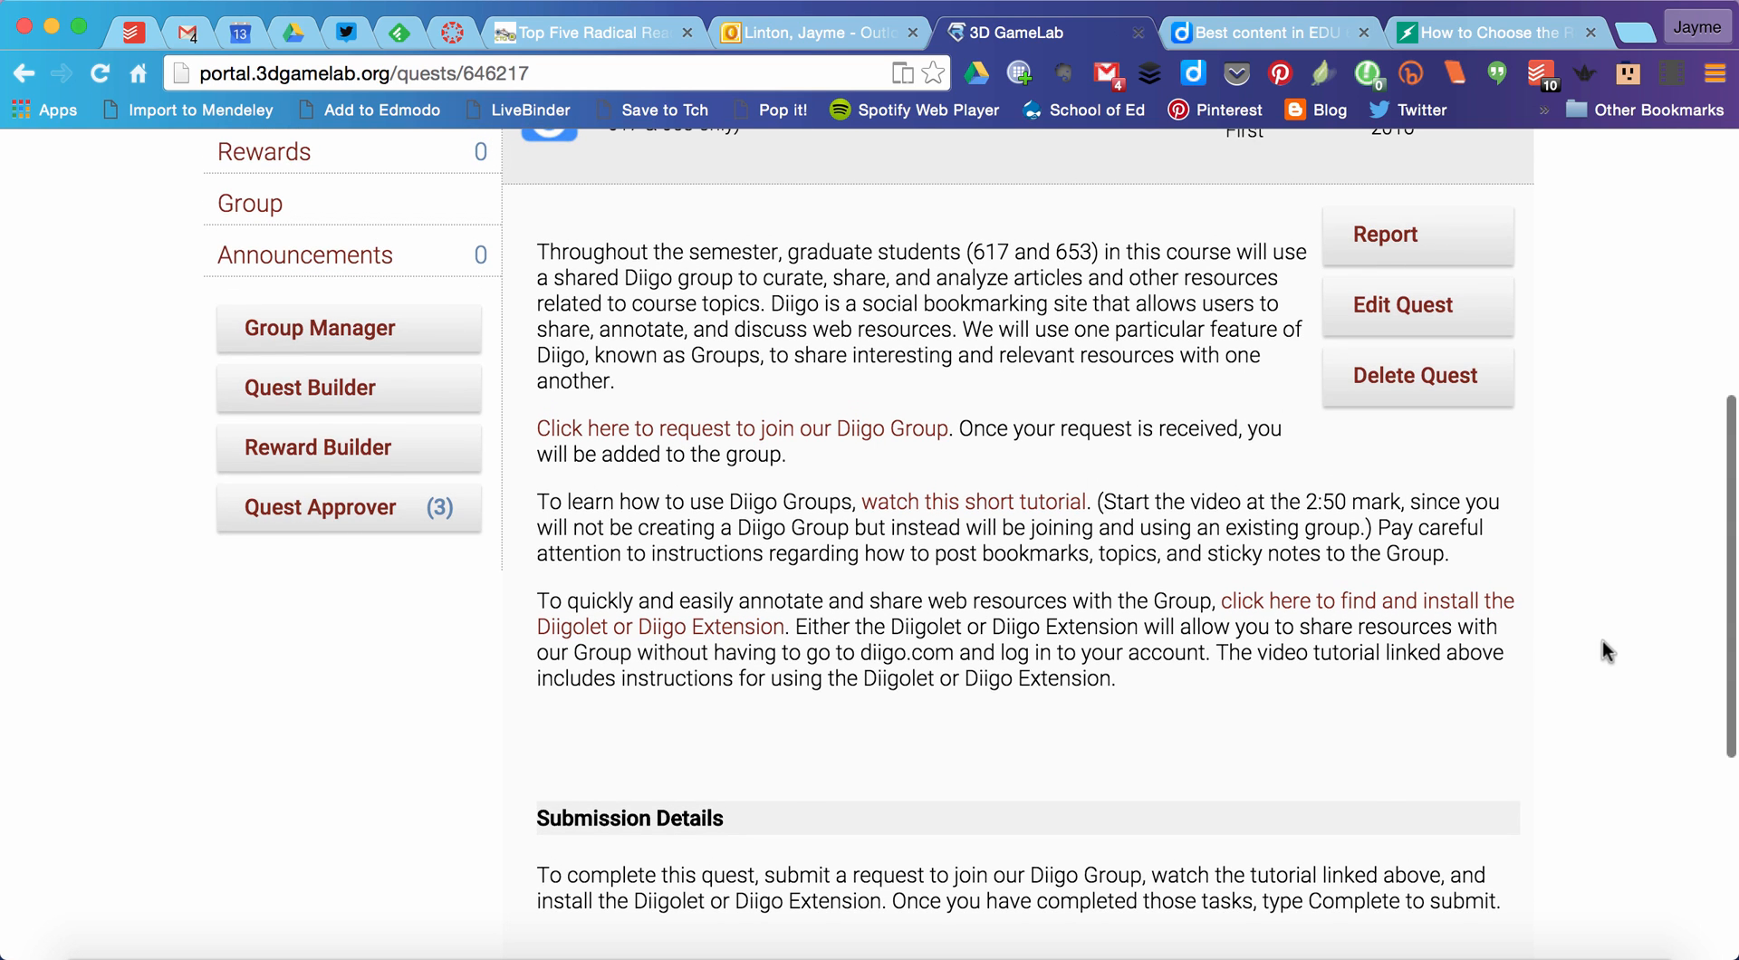
scroll(1603, 639, "up", 3)
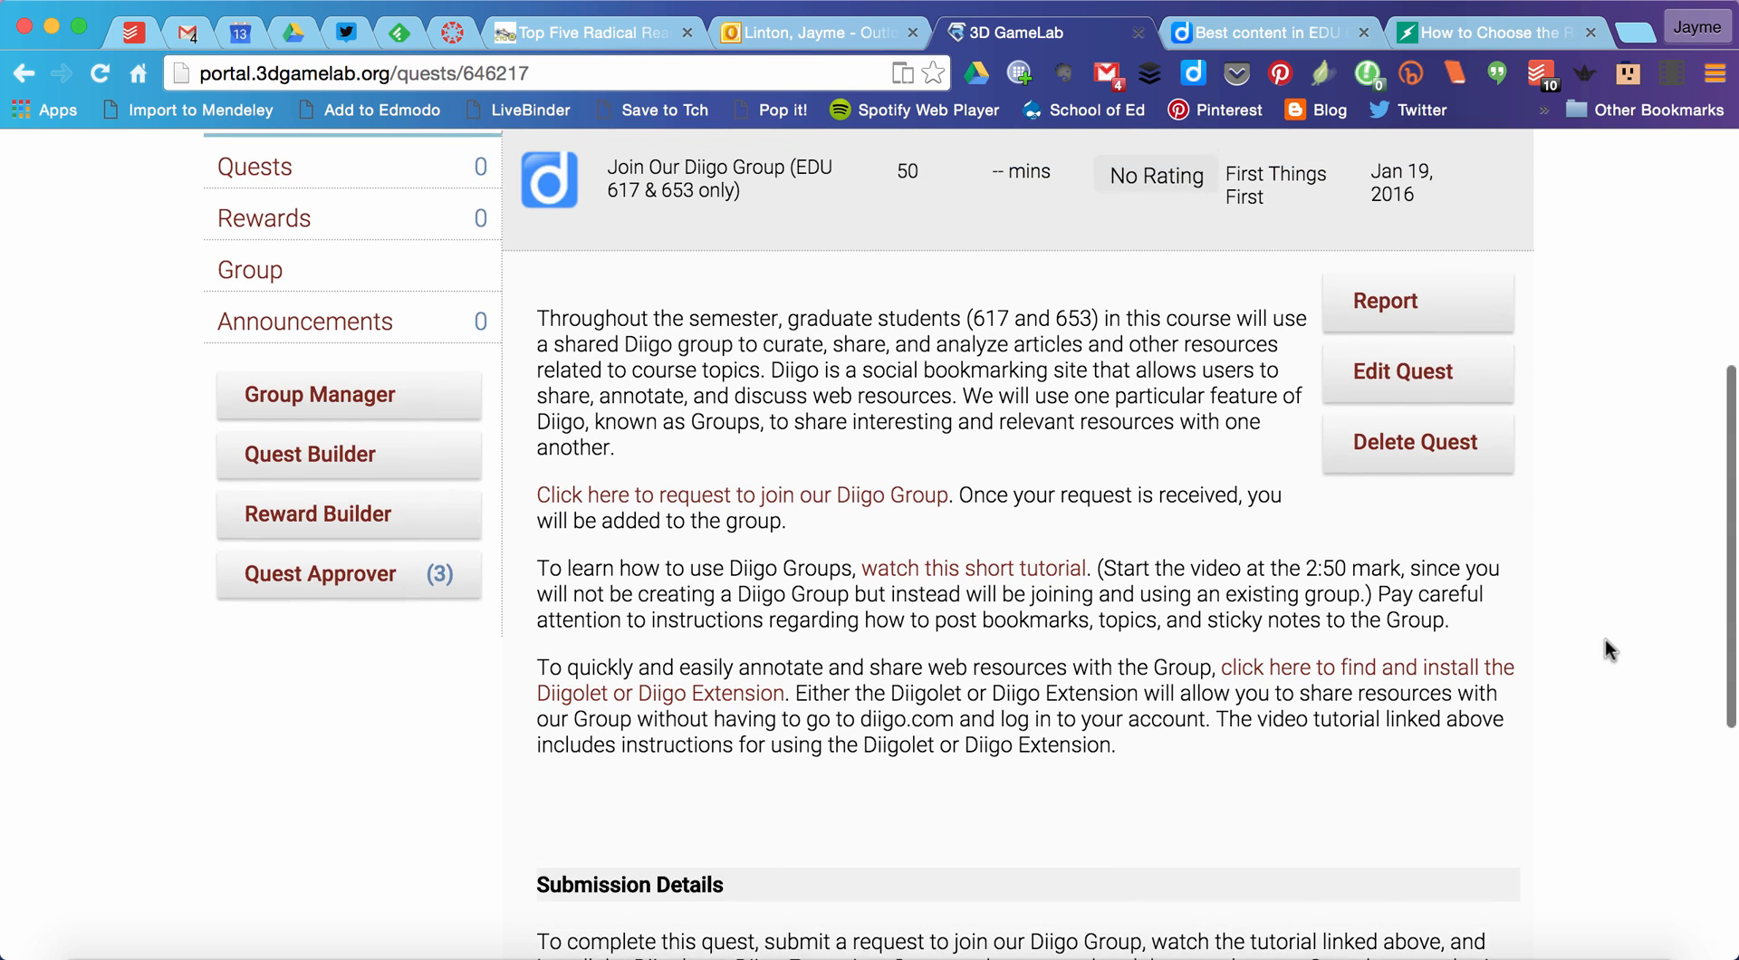
scroll(1604, 639, "up", 4)
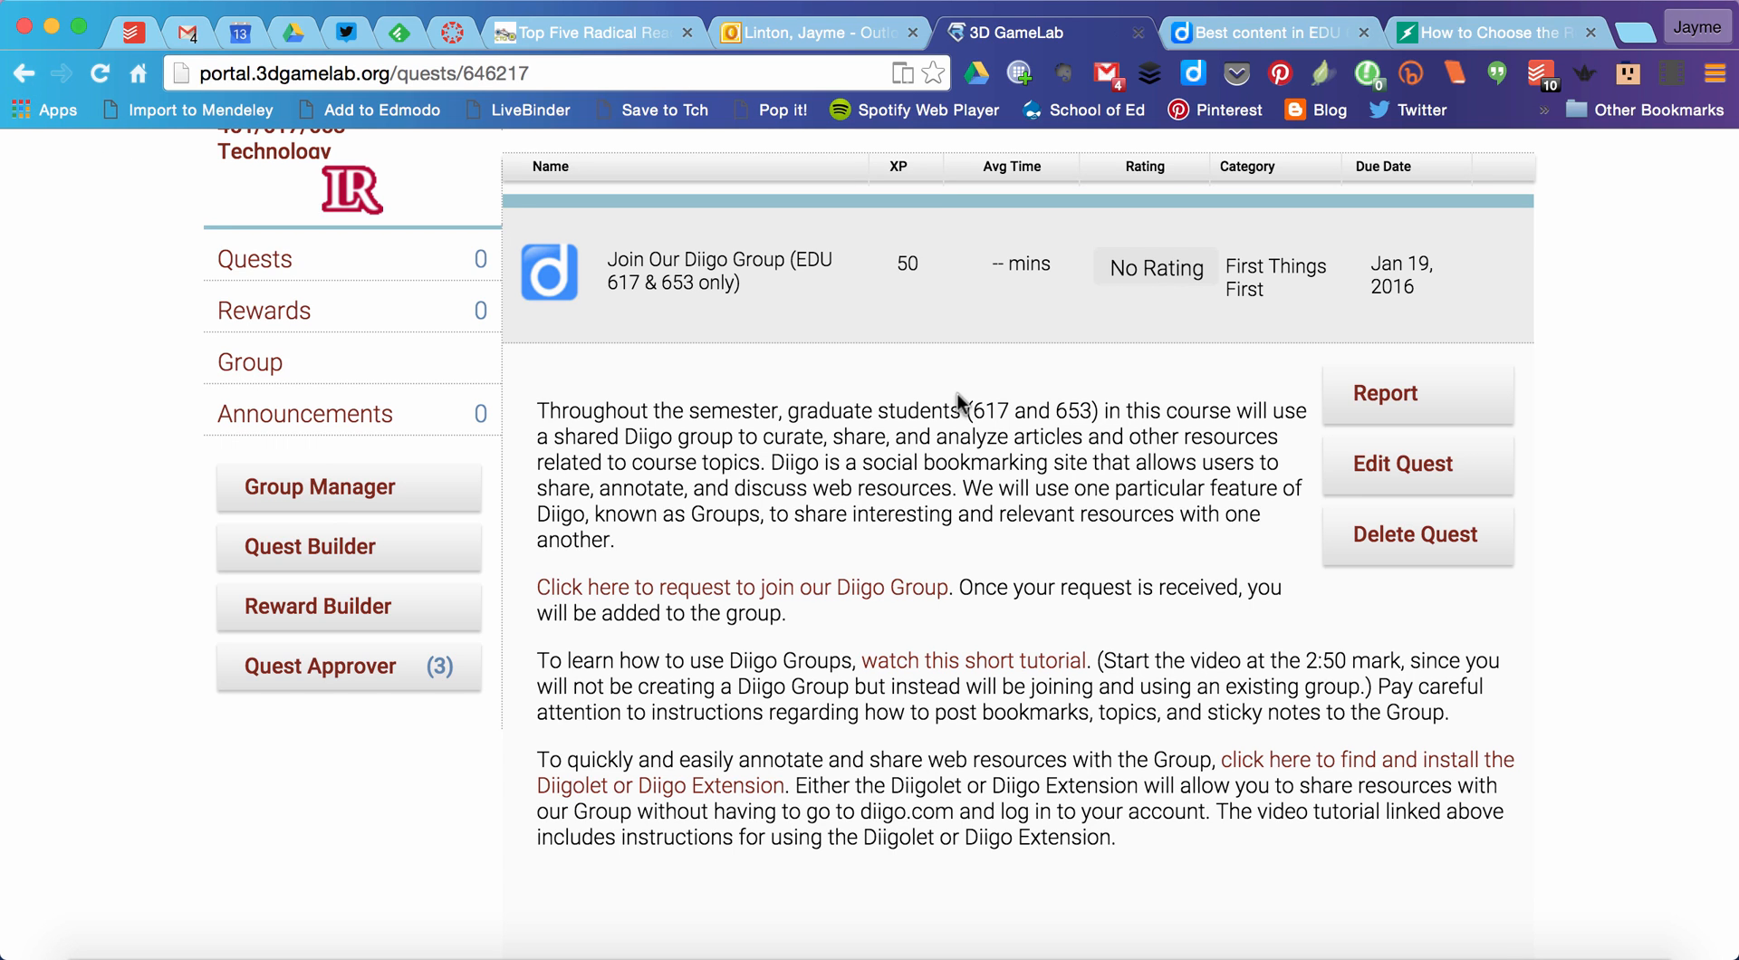
Step: Return to the quest list and open the details of the Diigo Participation (EDU 617 & 653 only) quest
left_click(25, 75)
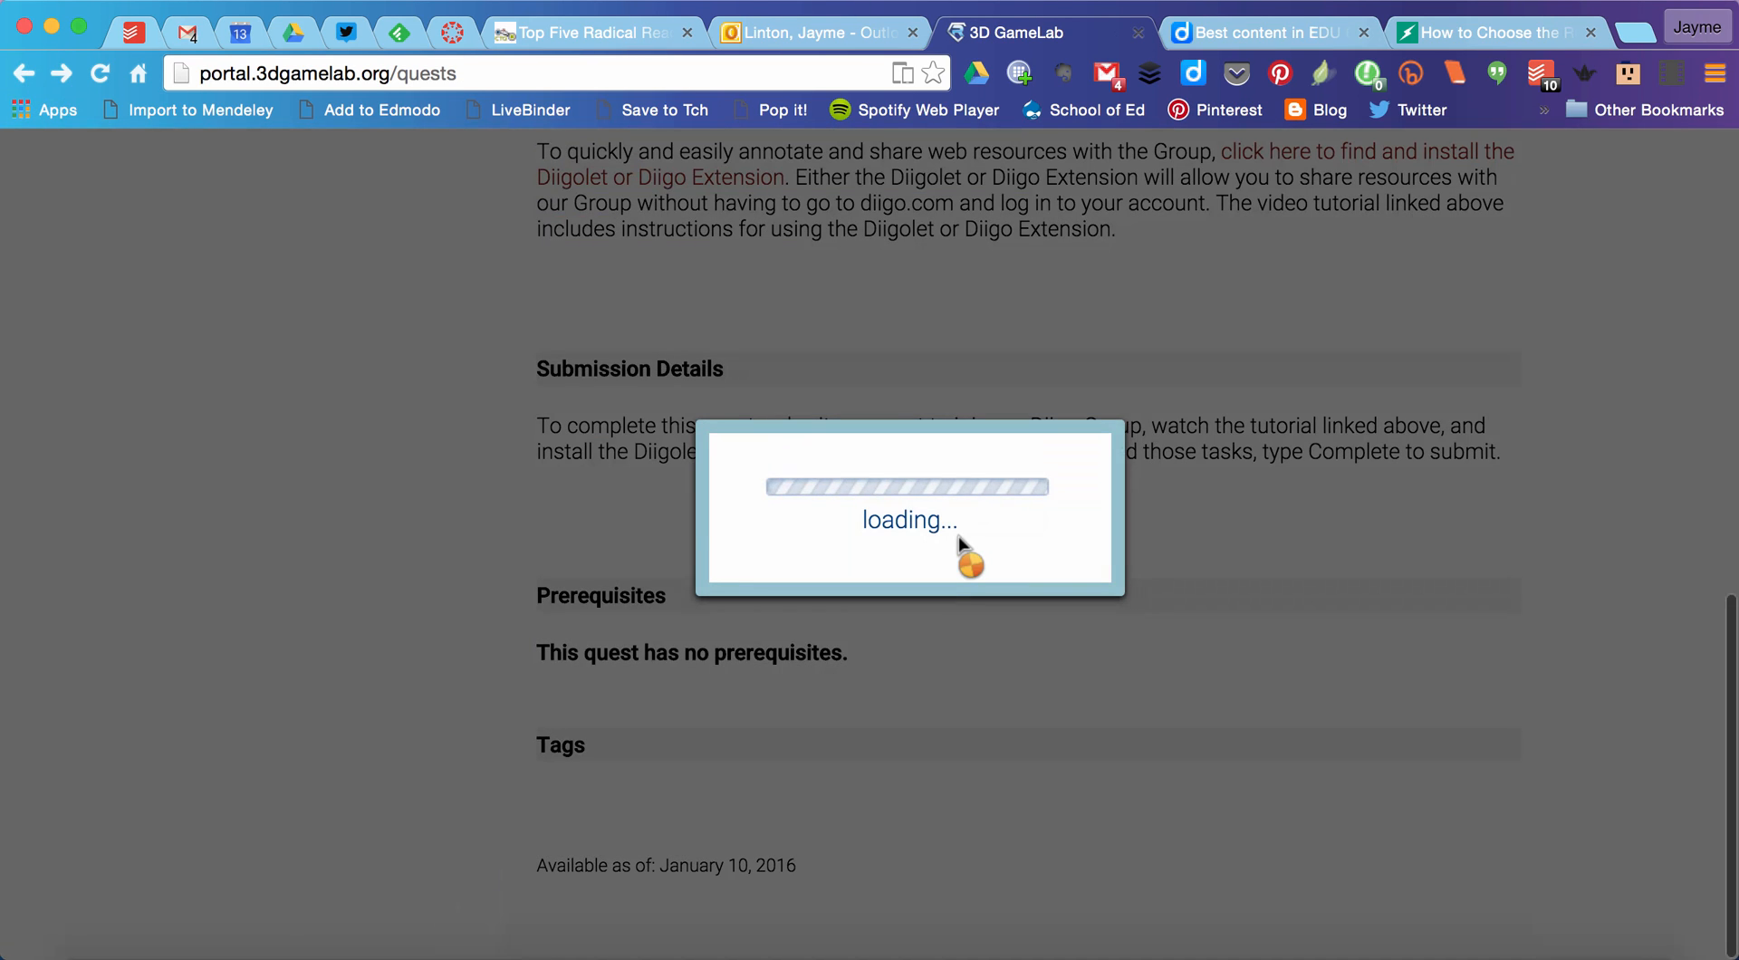
scroll(958, 542, "up", 10)
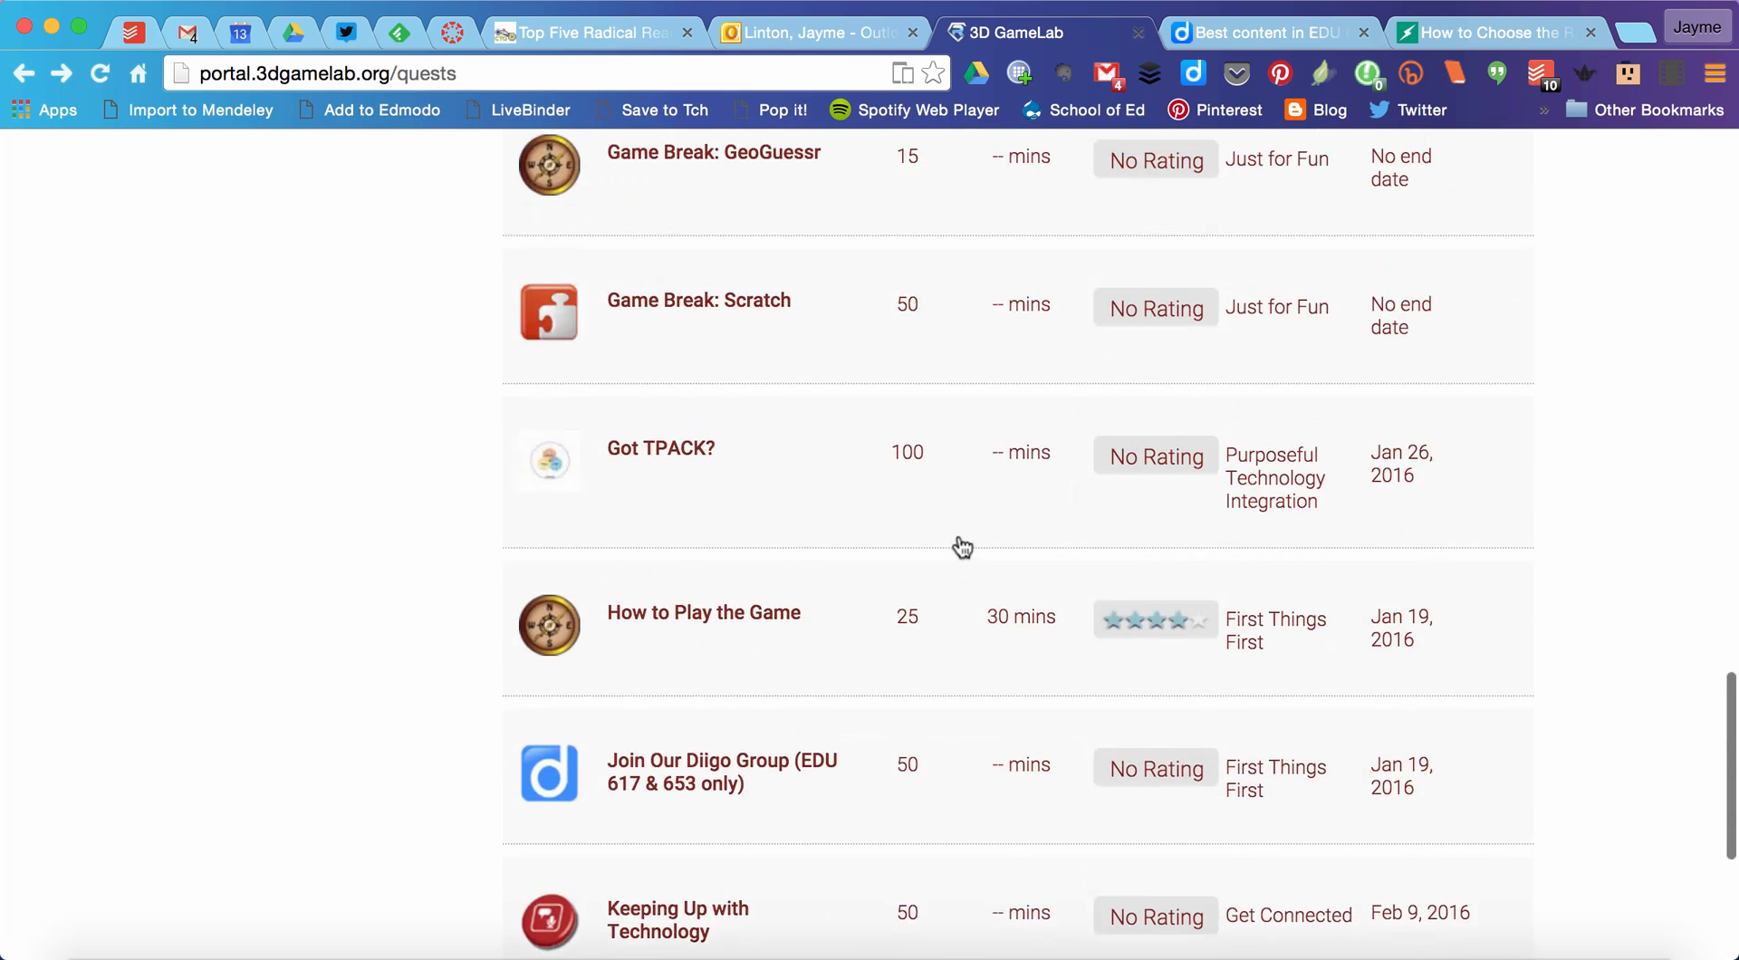
left_click(805, 463)
scroll(1254, 664, "up", 3)
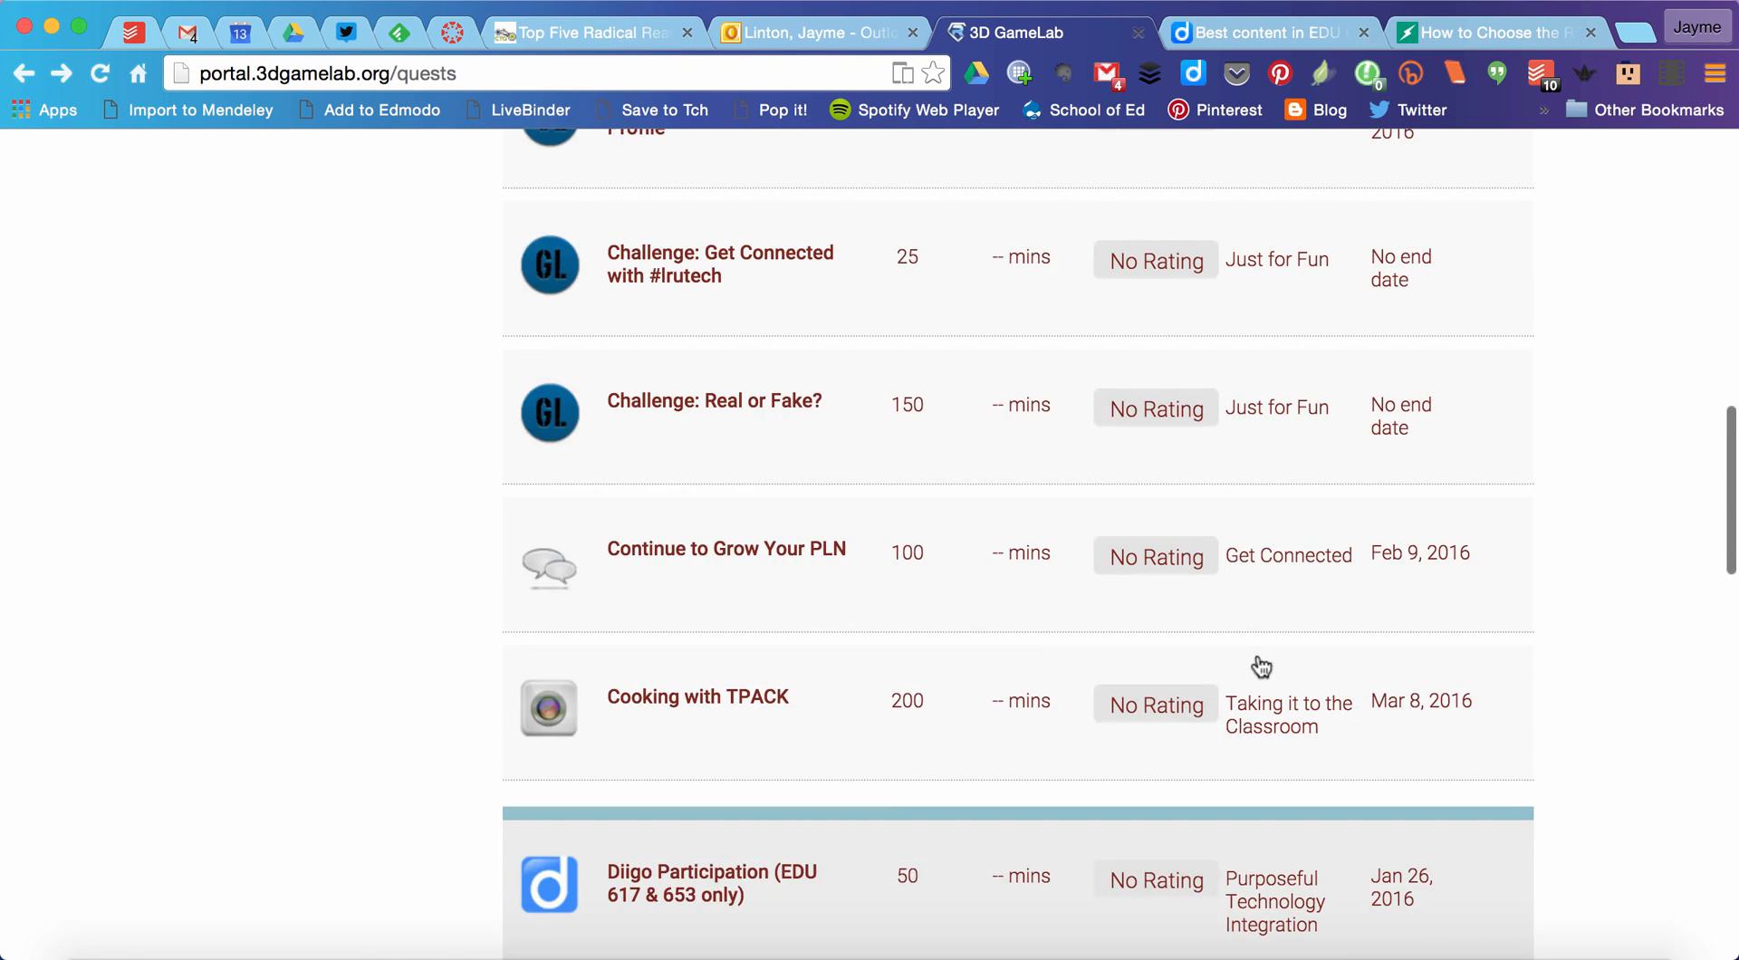
scroll(1257, 664, "down", 4)
left_click(1363, 713)
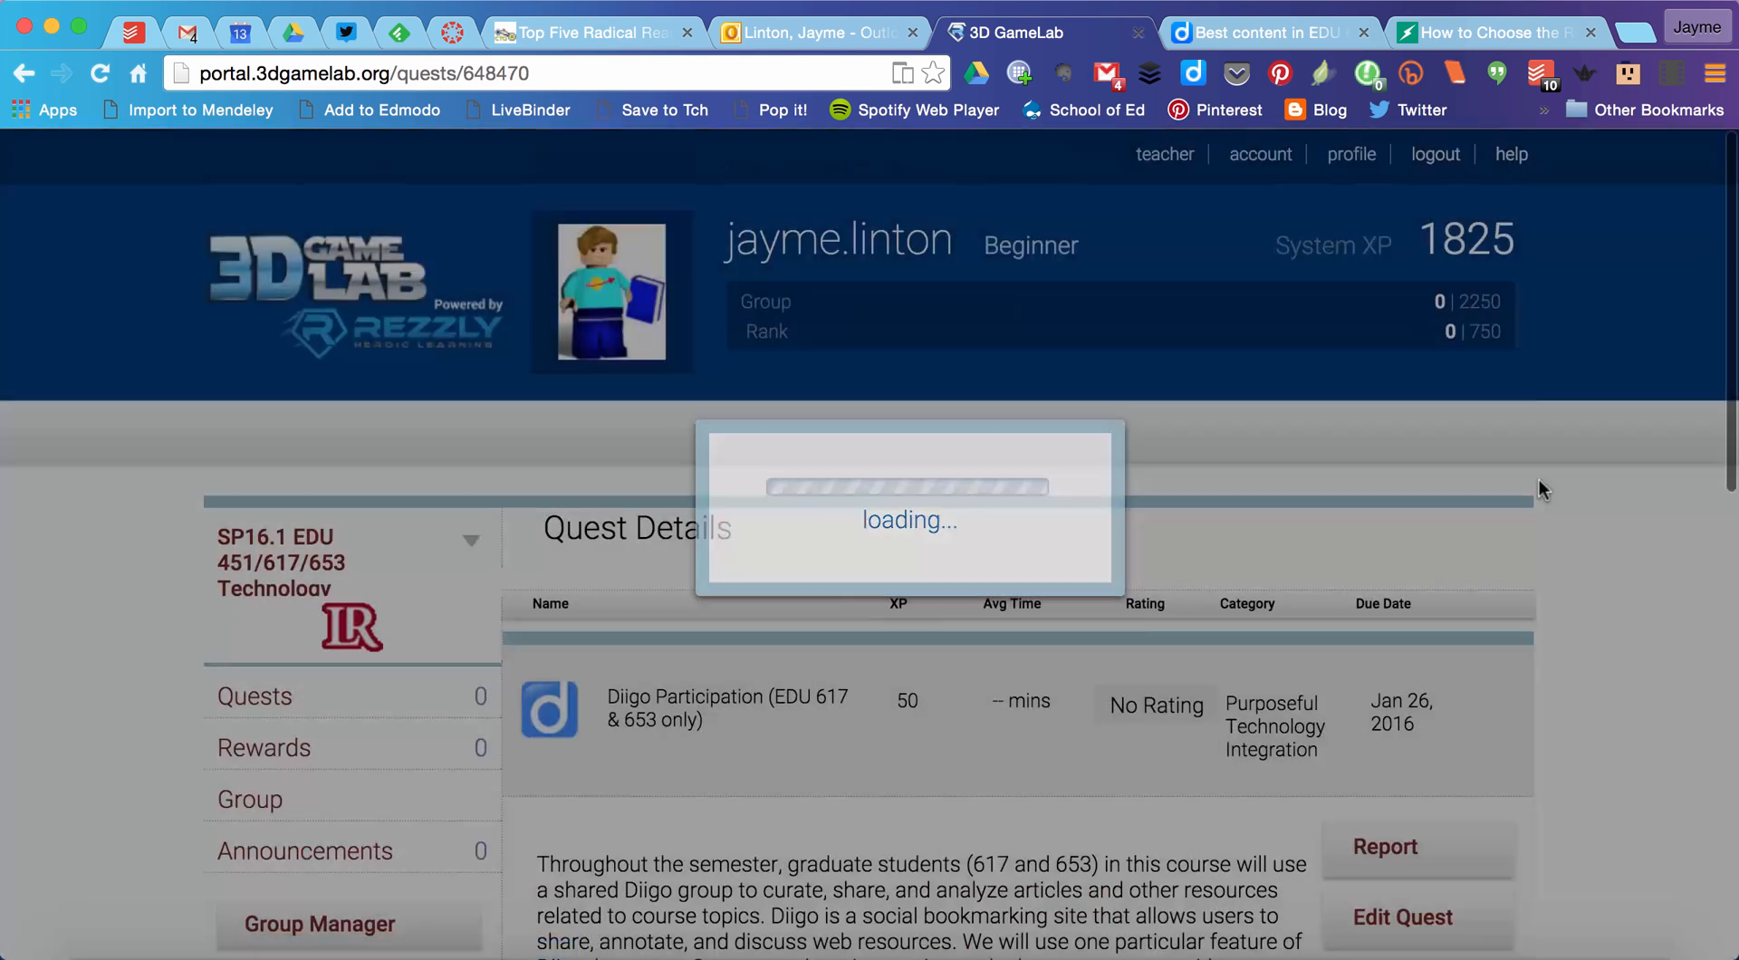
Step: Read the Diigo Participation quest's weekly expectations, list of participation options and submission details
scroll(1533, 489, "down", 3)
scroll(1536, 489, "down", 3)
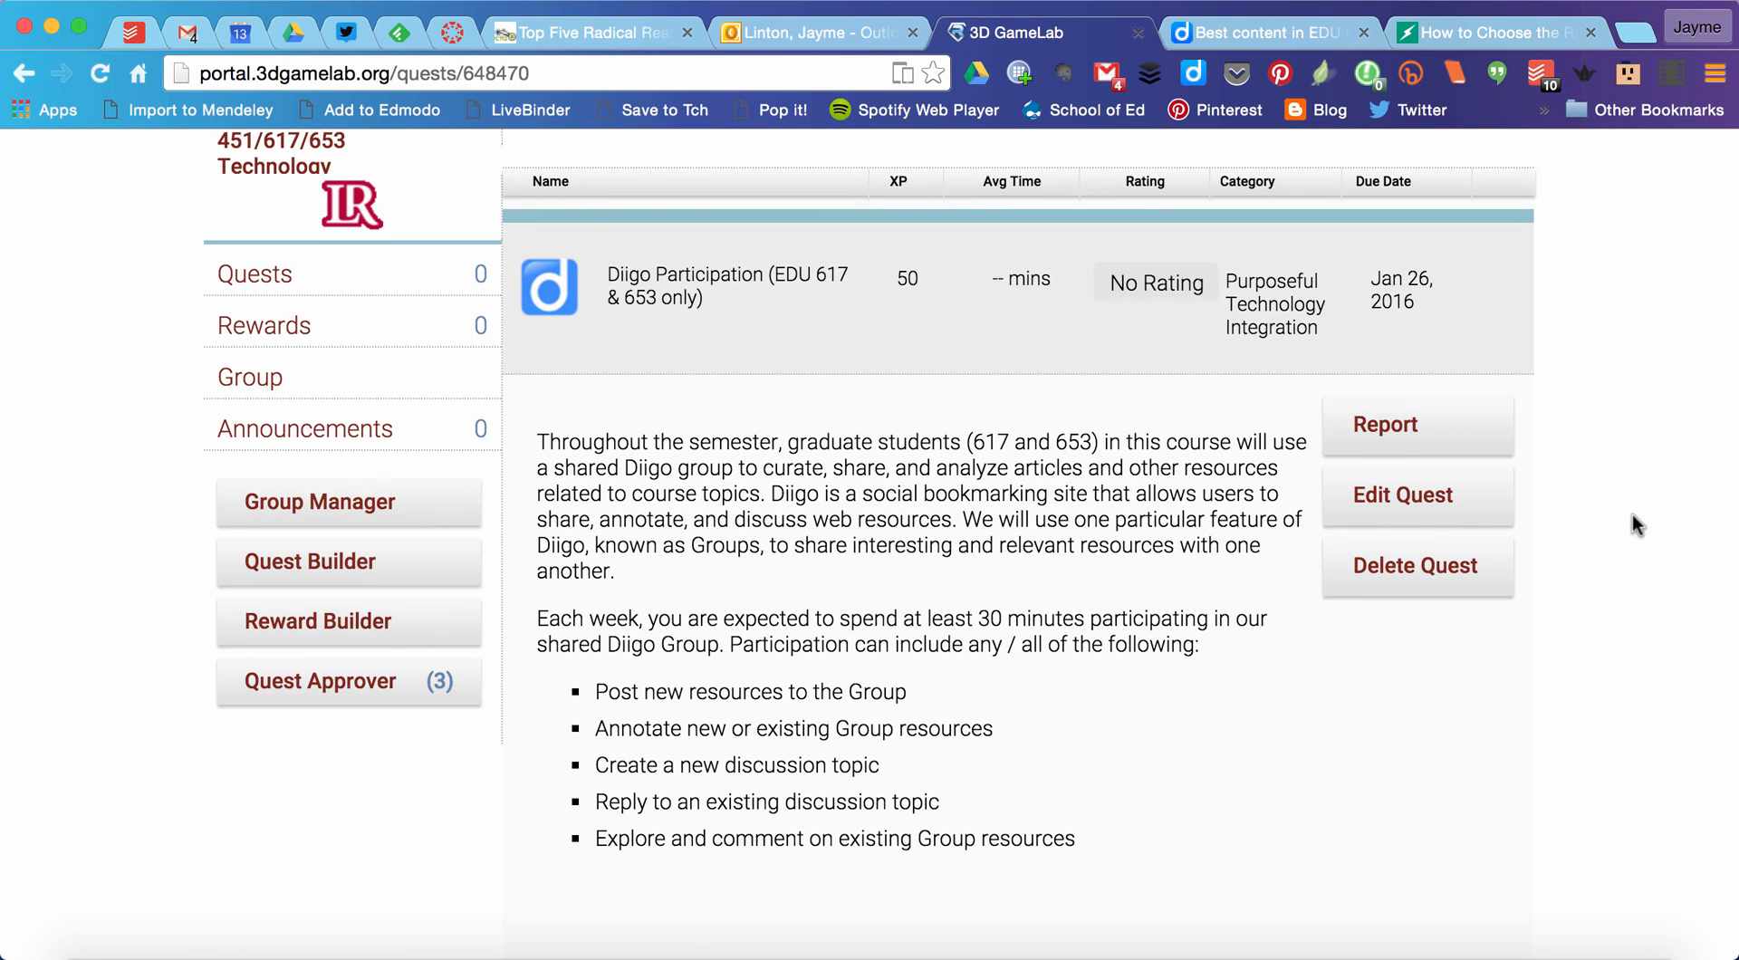
scroll(1632, 515, "down", 2)
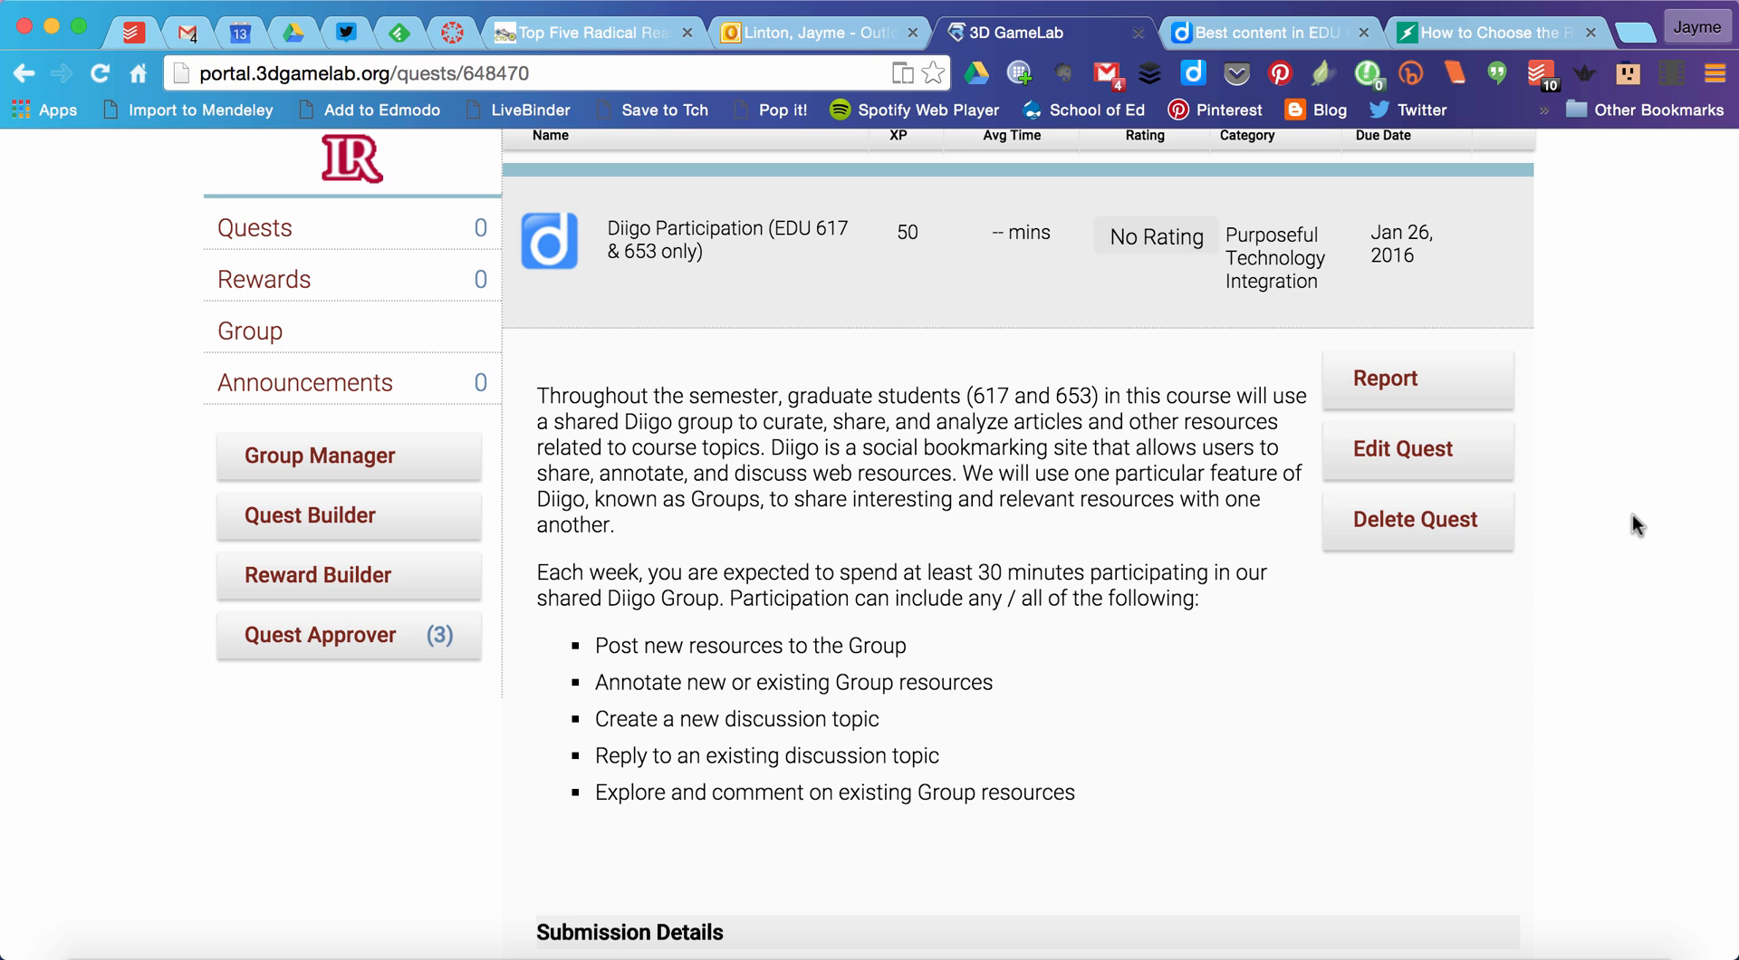
scroll(1631, 514, "down", 1)
scroll(1632, 515, "down", 3)
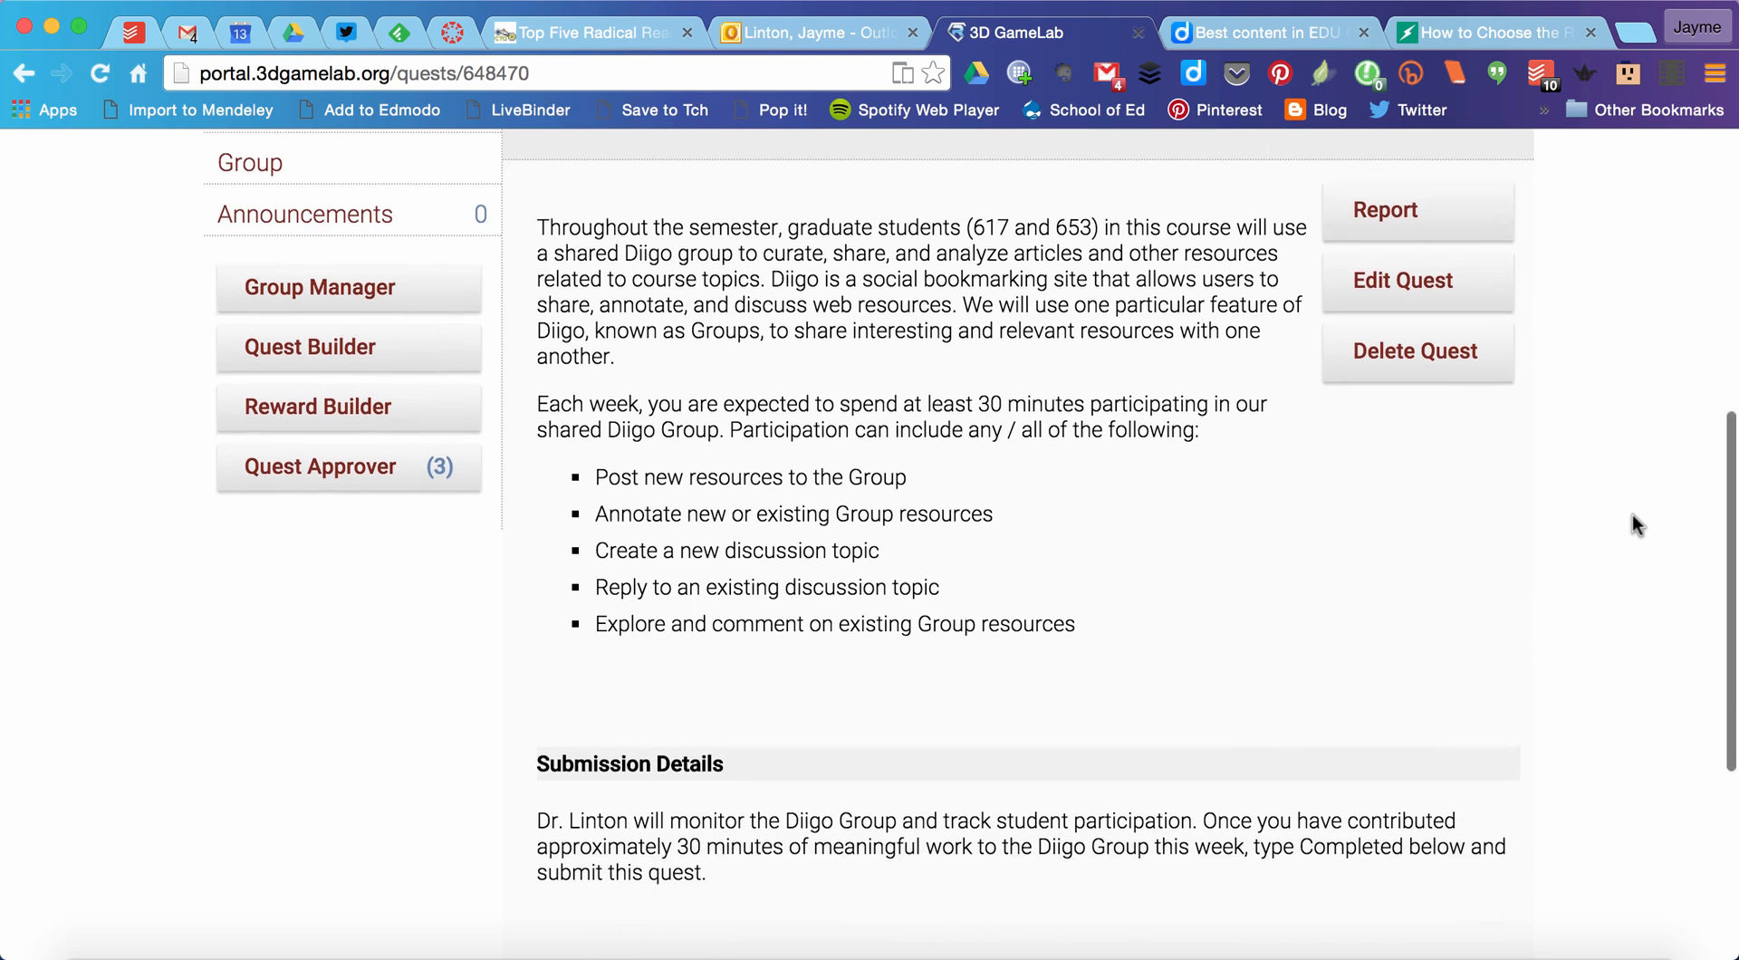
scroll(1632, 516, "up", 1)
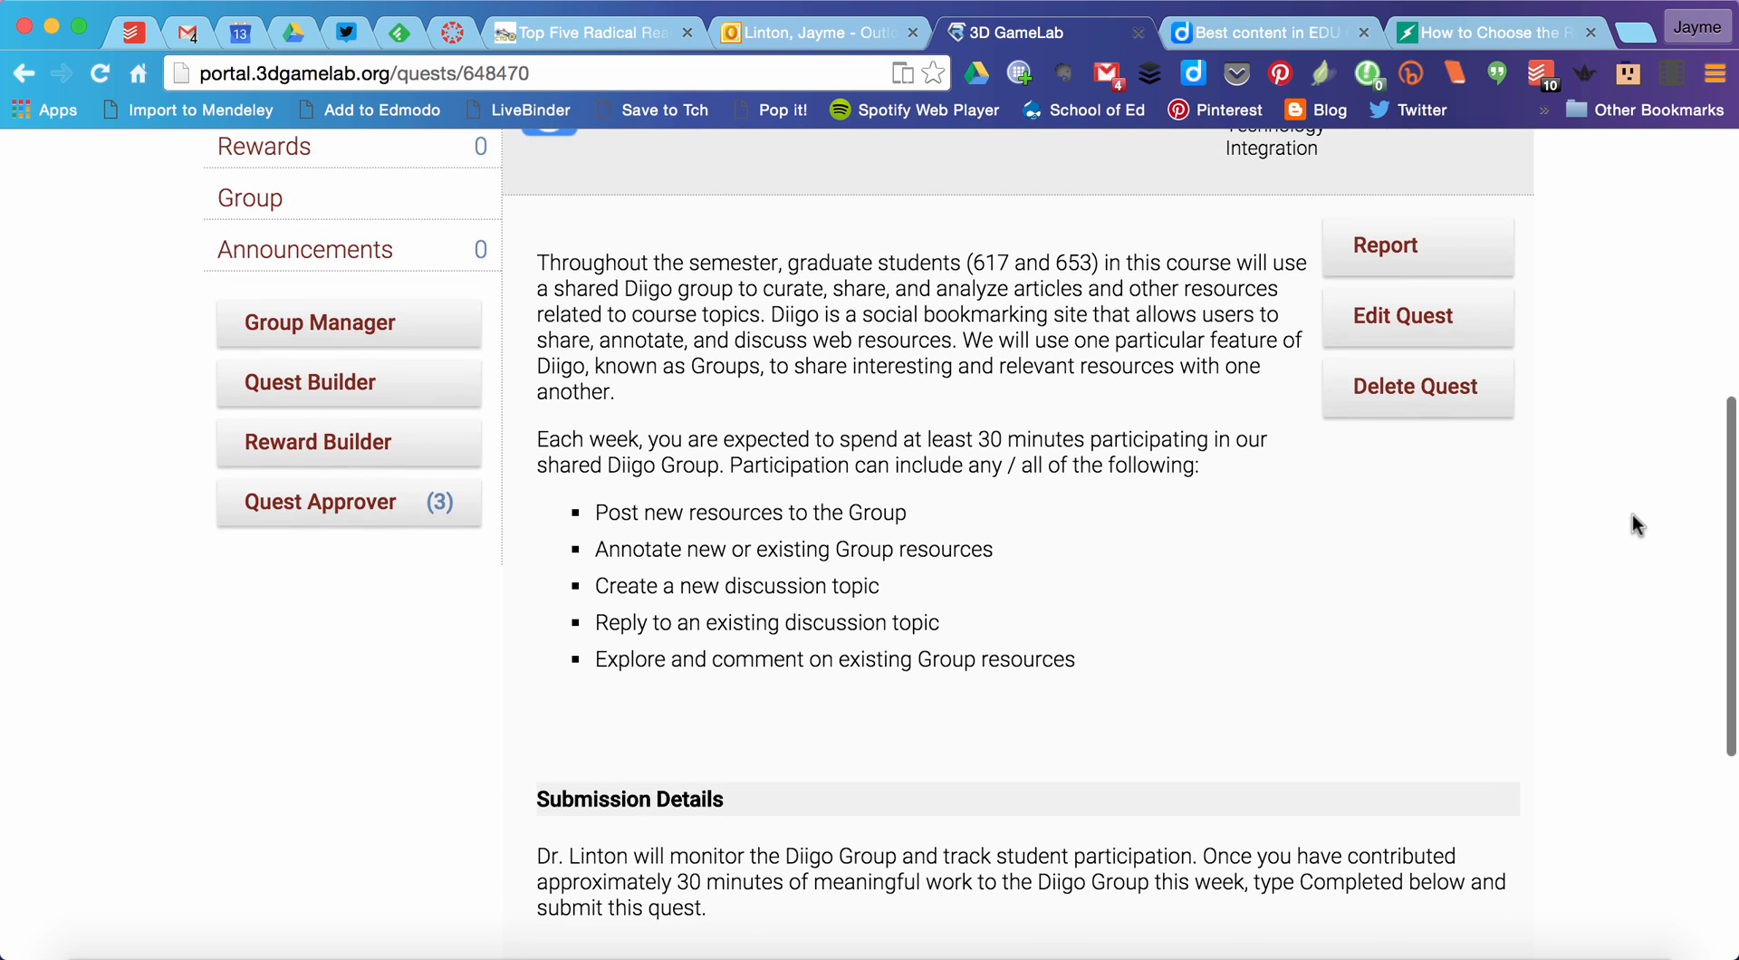
scroll(1632, 524, "up", 1)
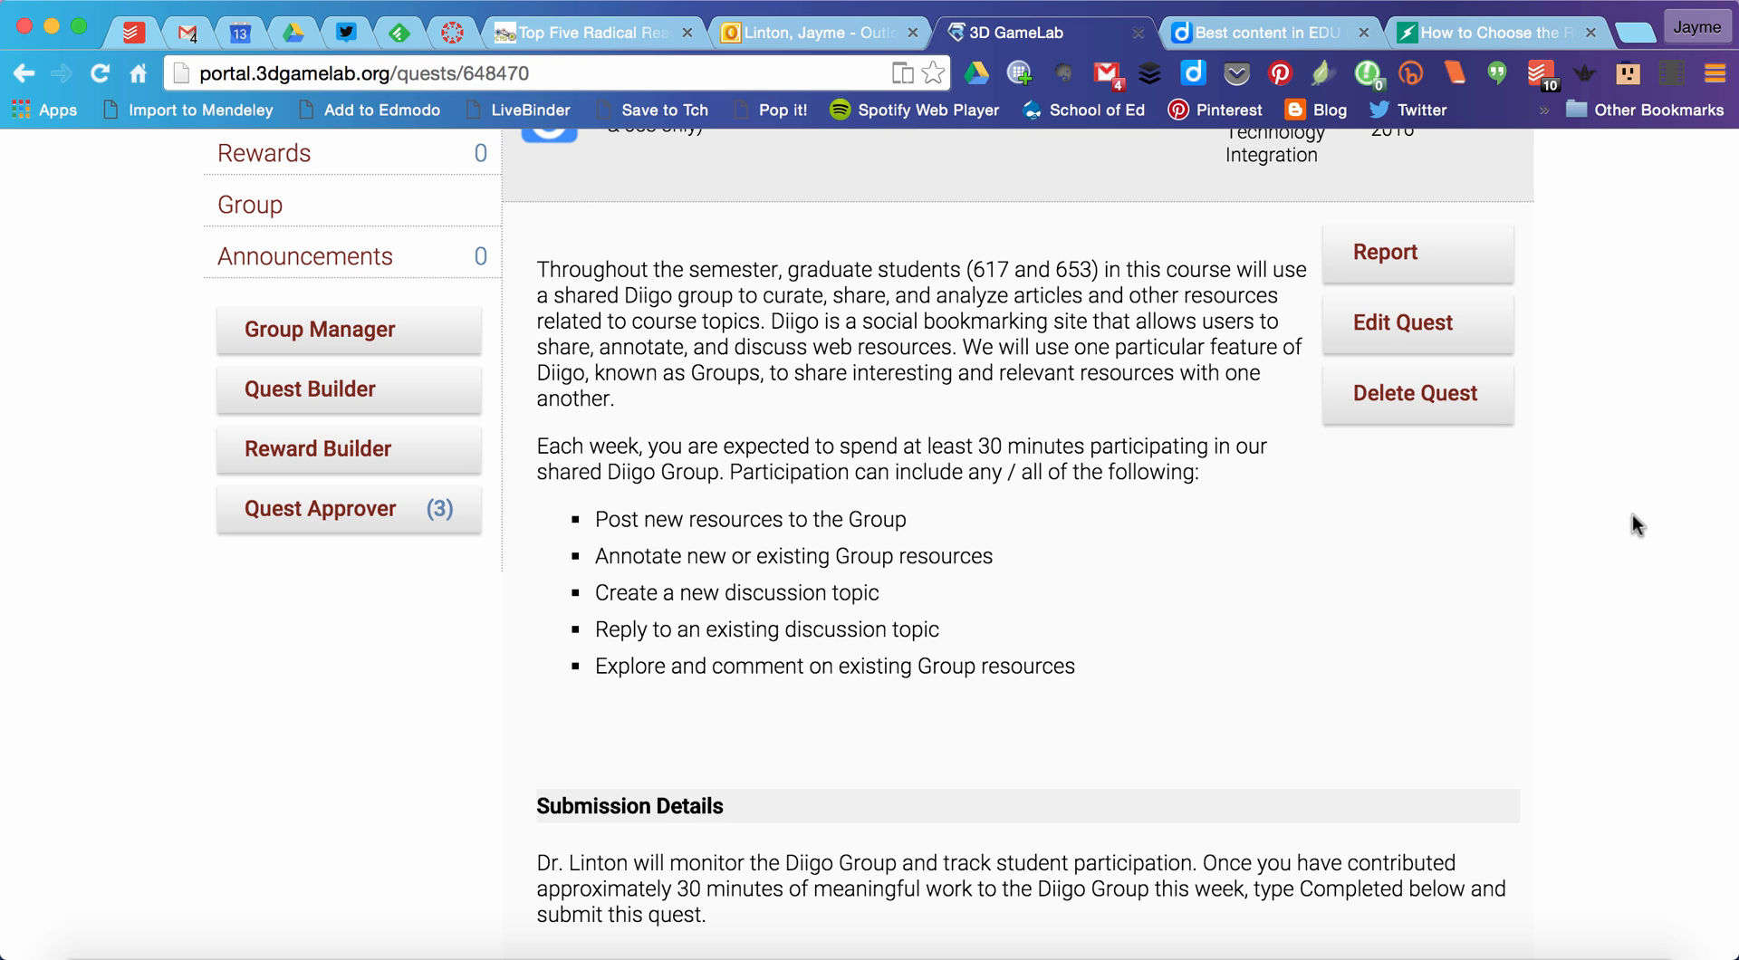
scroll(1632, 515, "up", 3)
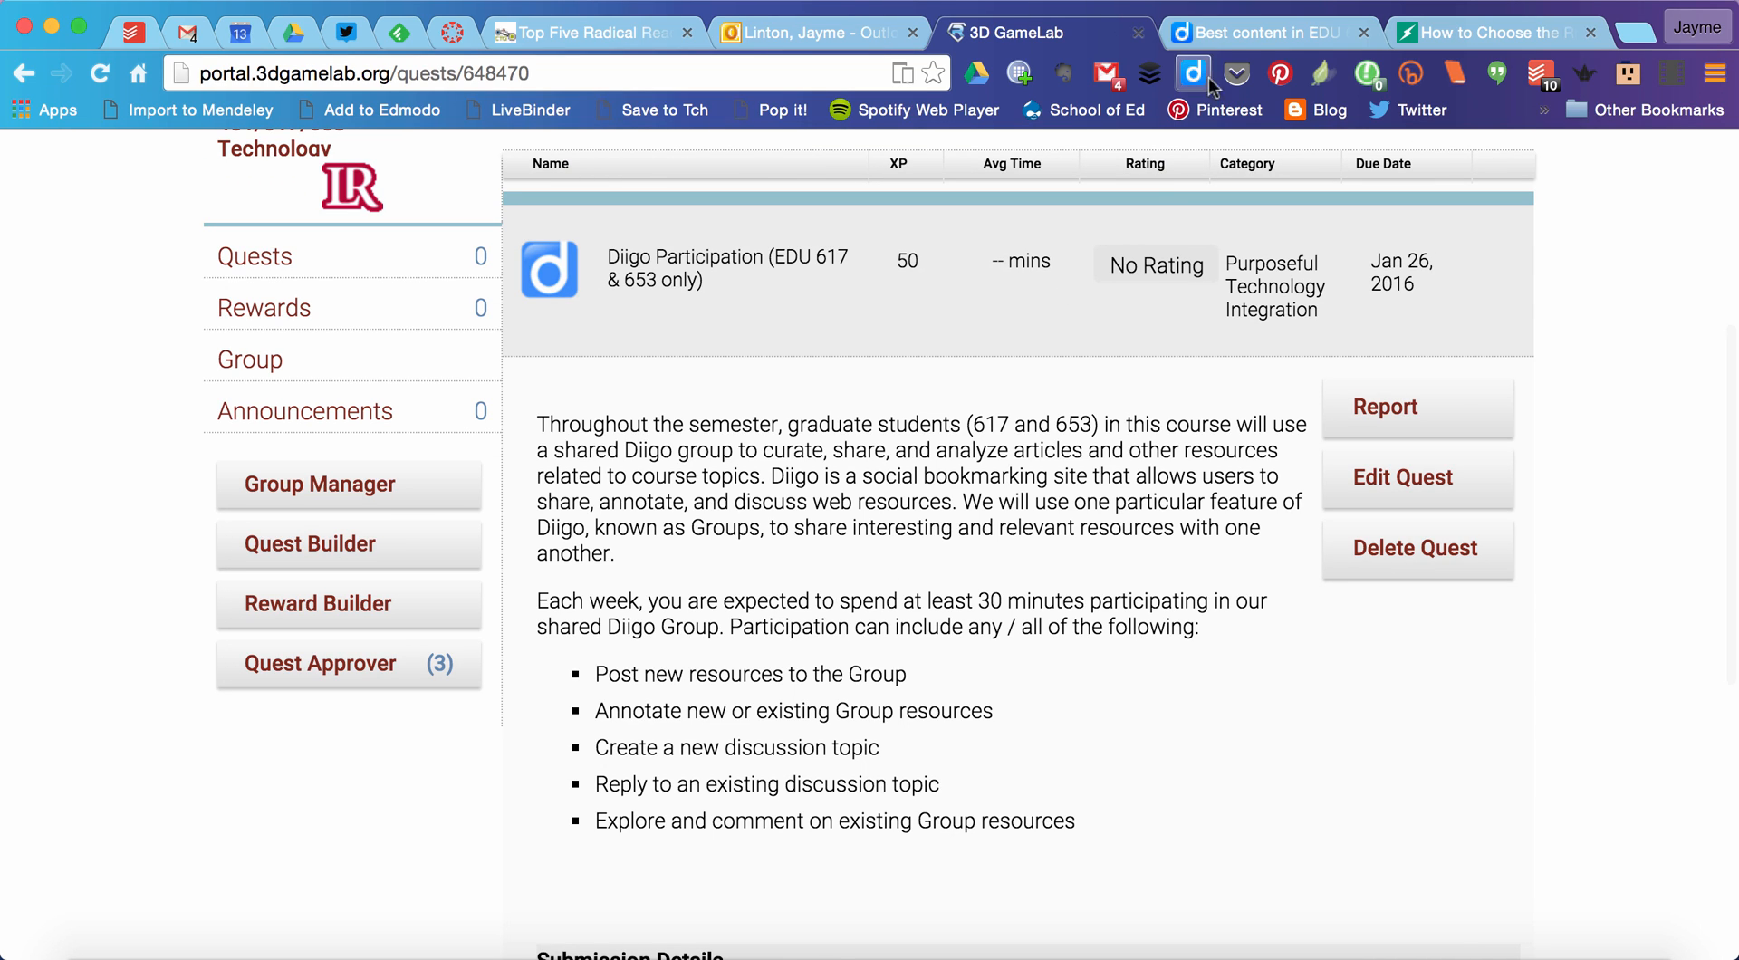
Step: Switch to the EDU 617/653 Diigo group page and examine its description, shared bookmarks, comments and tags
left_click(1273, 36)
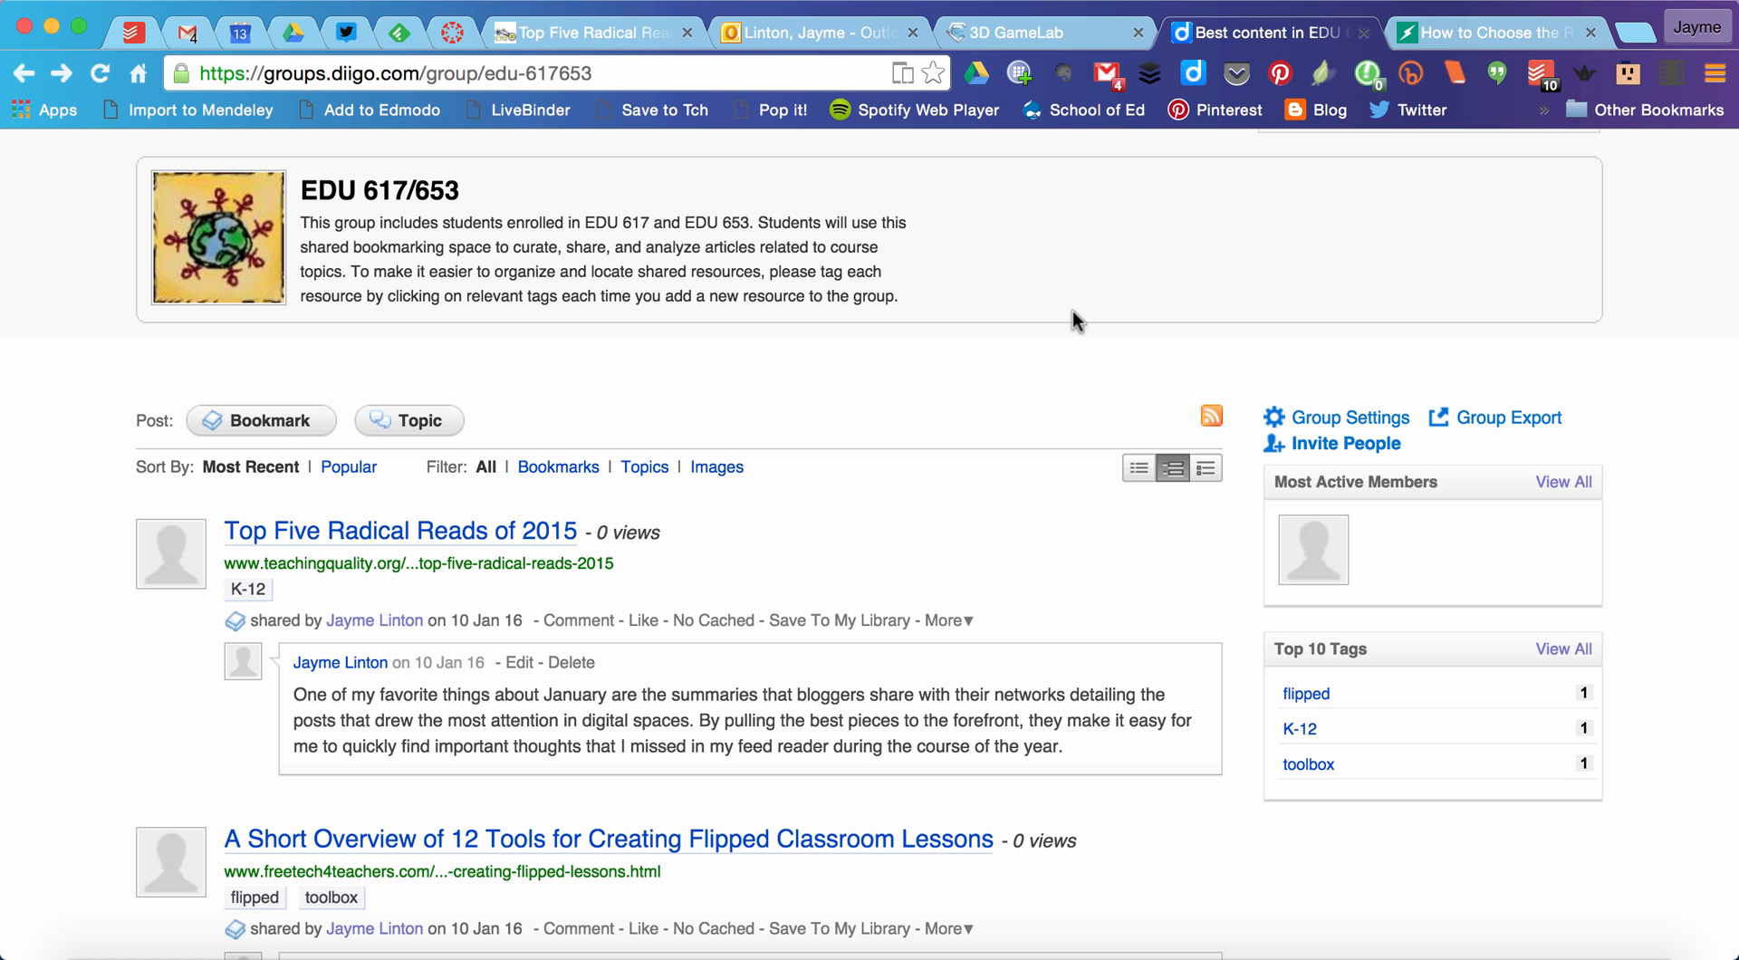
scroll(1072, 312, "up", 2)
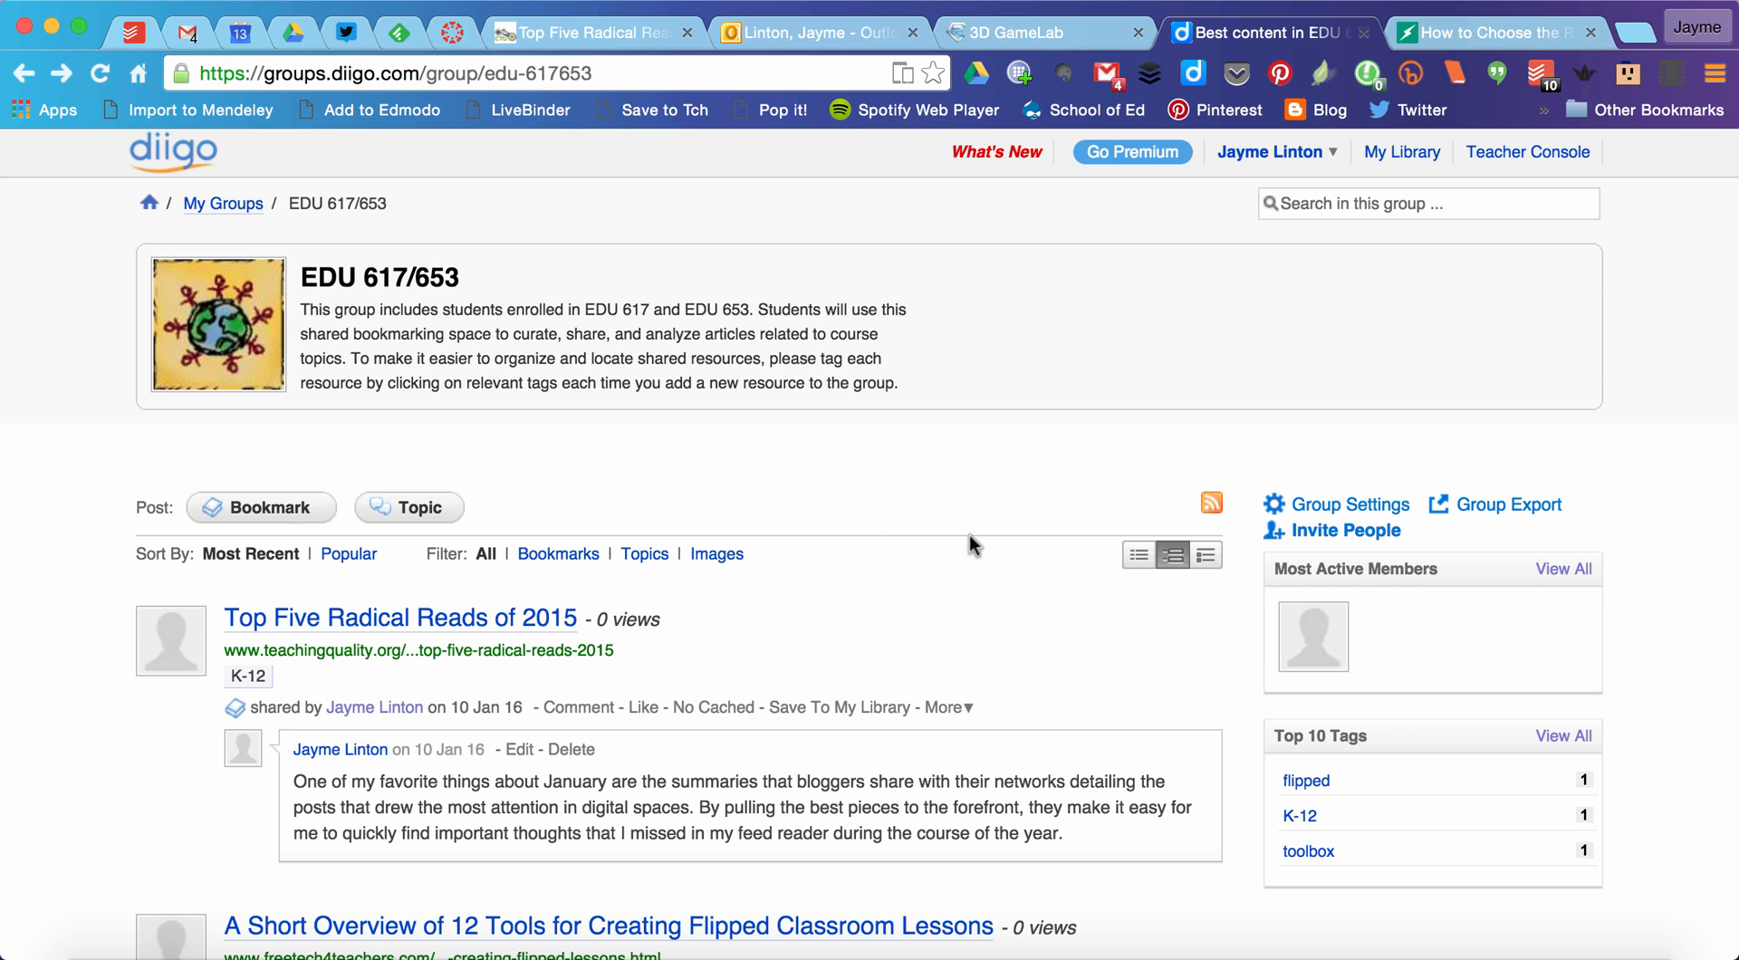
scroll(969, 536, "down", 1)
scroll(969, 536, "down", 2)
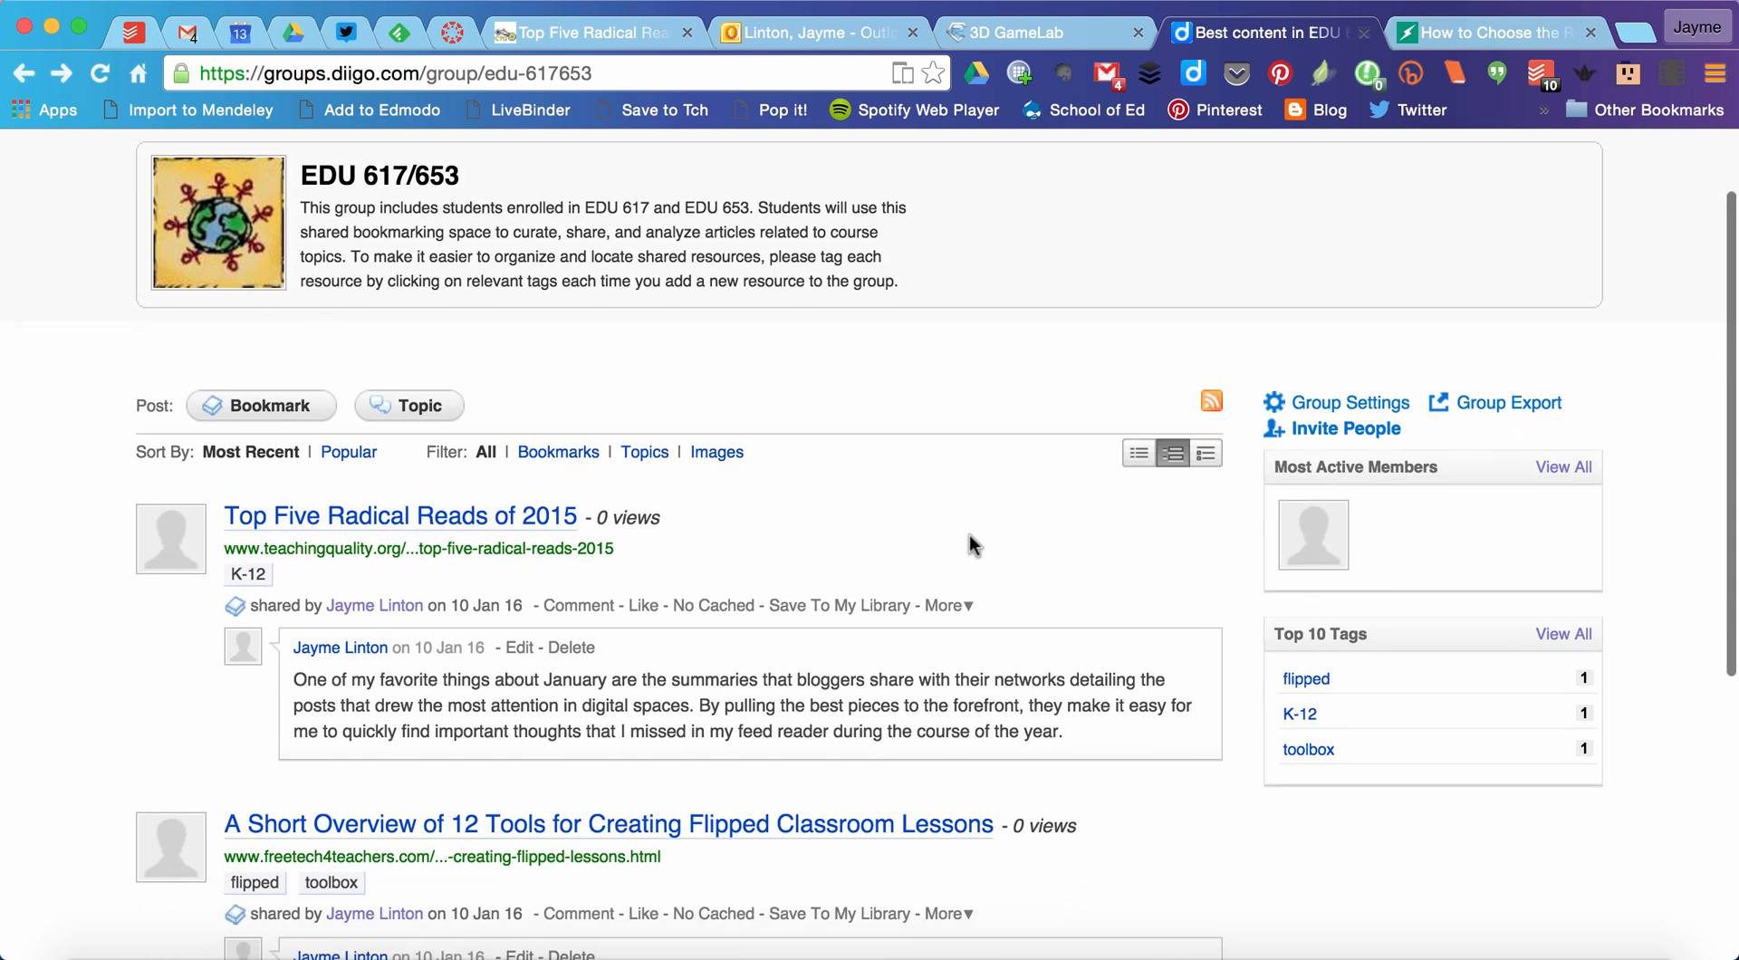
scroll(969, 534, "down", 3)
scroll(970, 534, "up", 6)
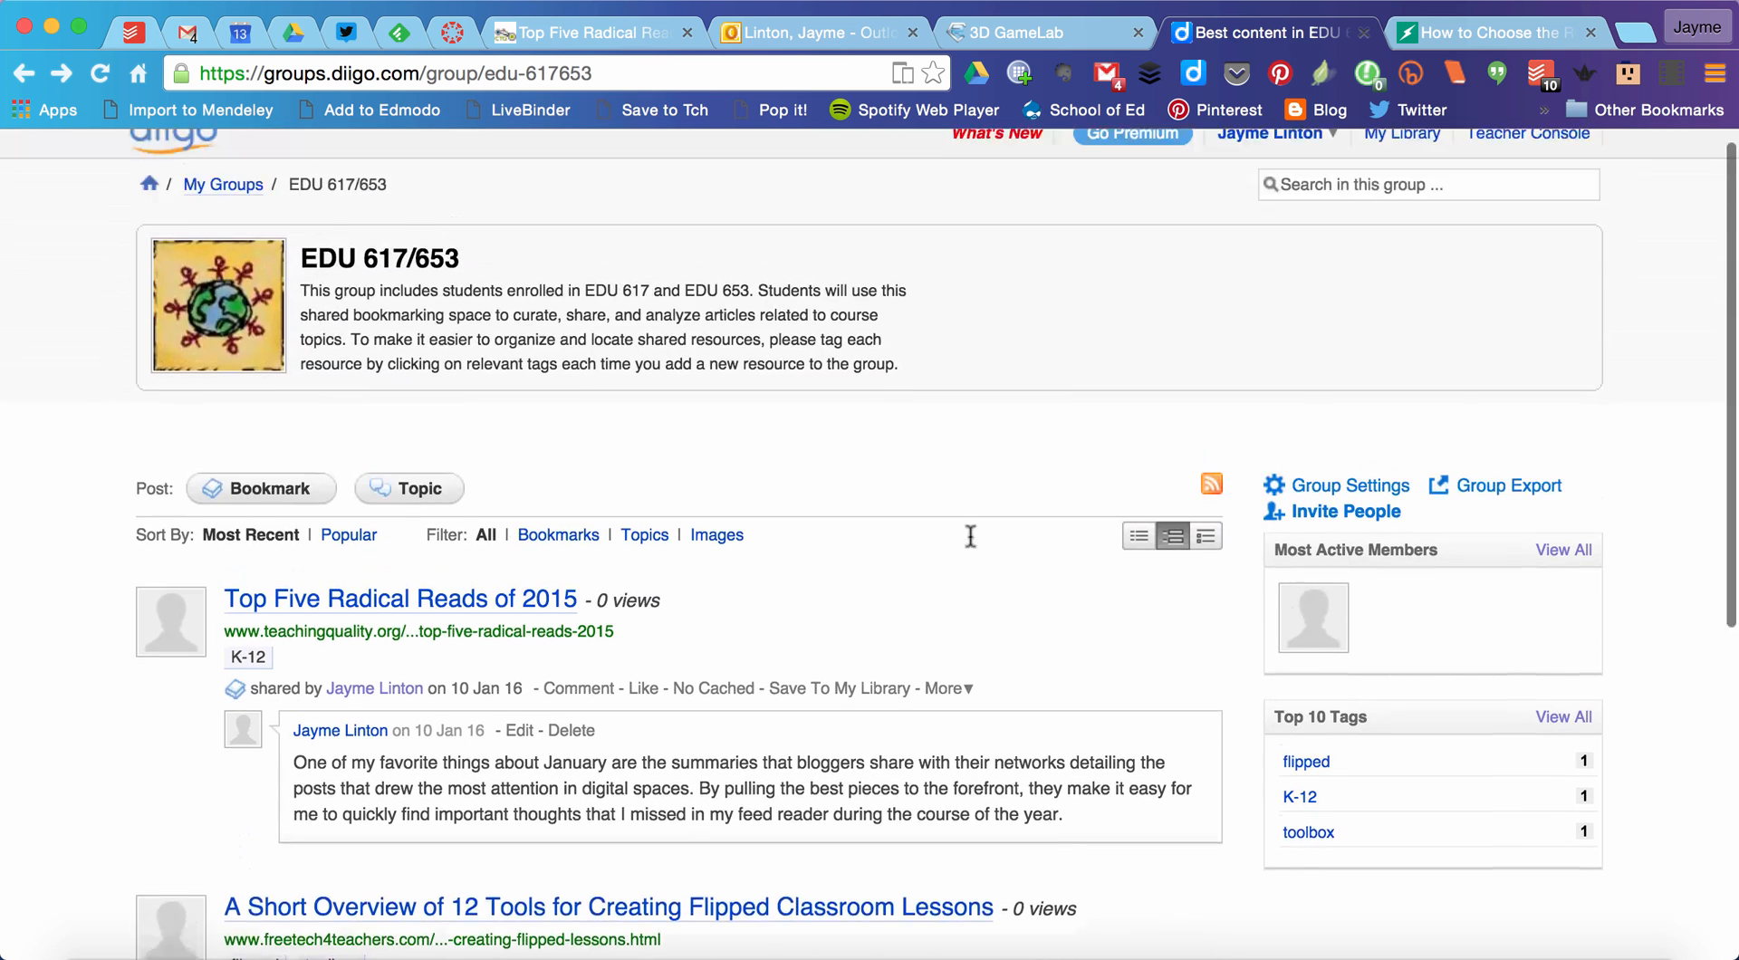
scroll(1641, 450, "down", 4)
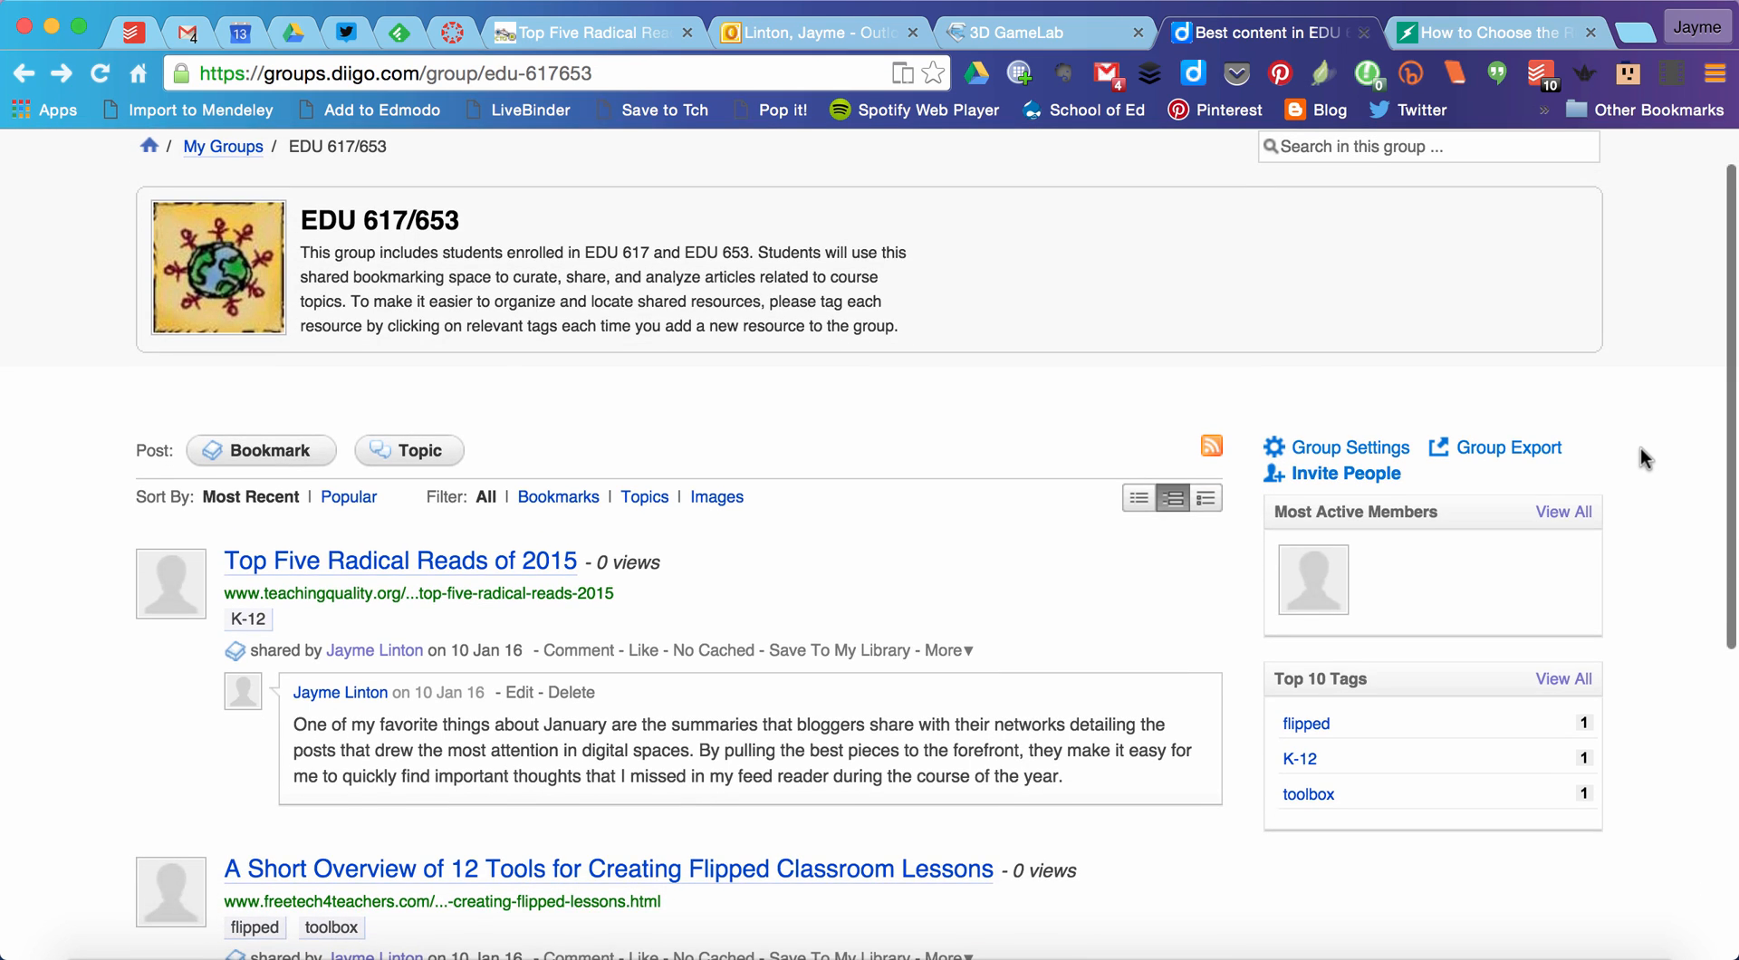
scroll(1642, 451, "up", 1)
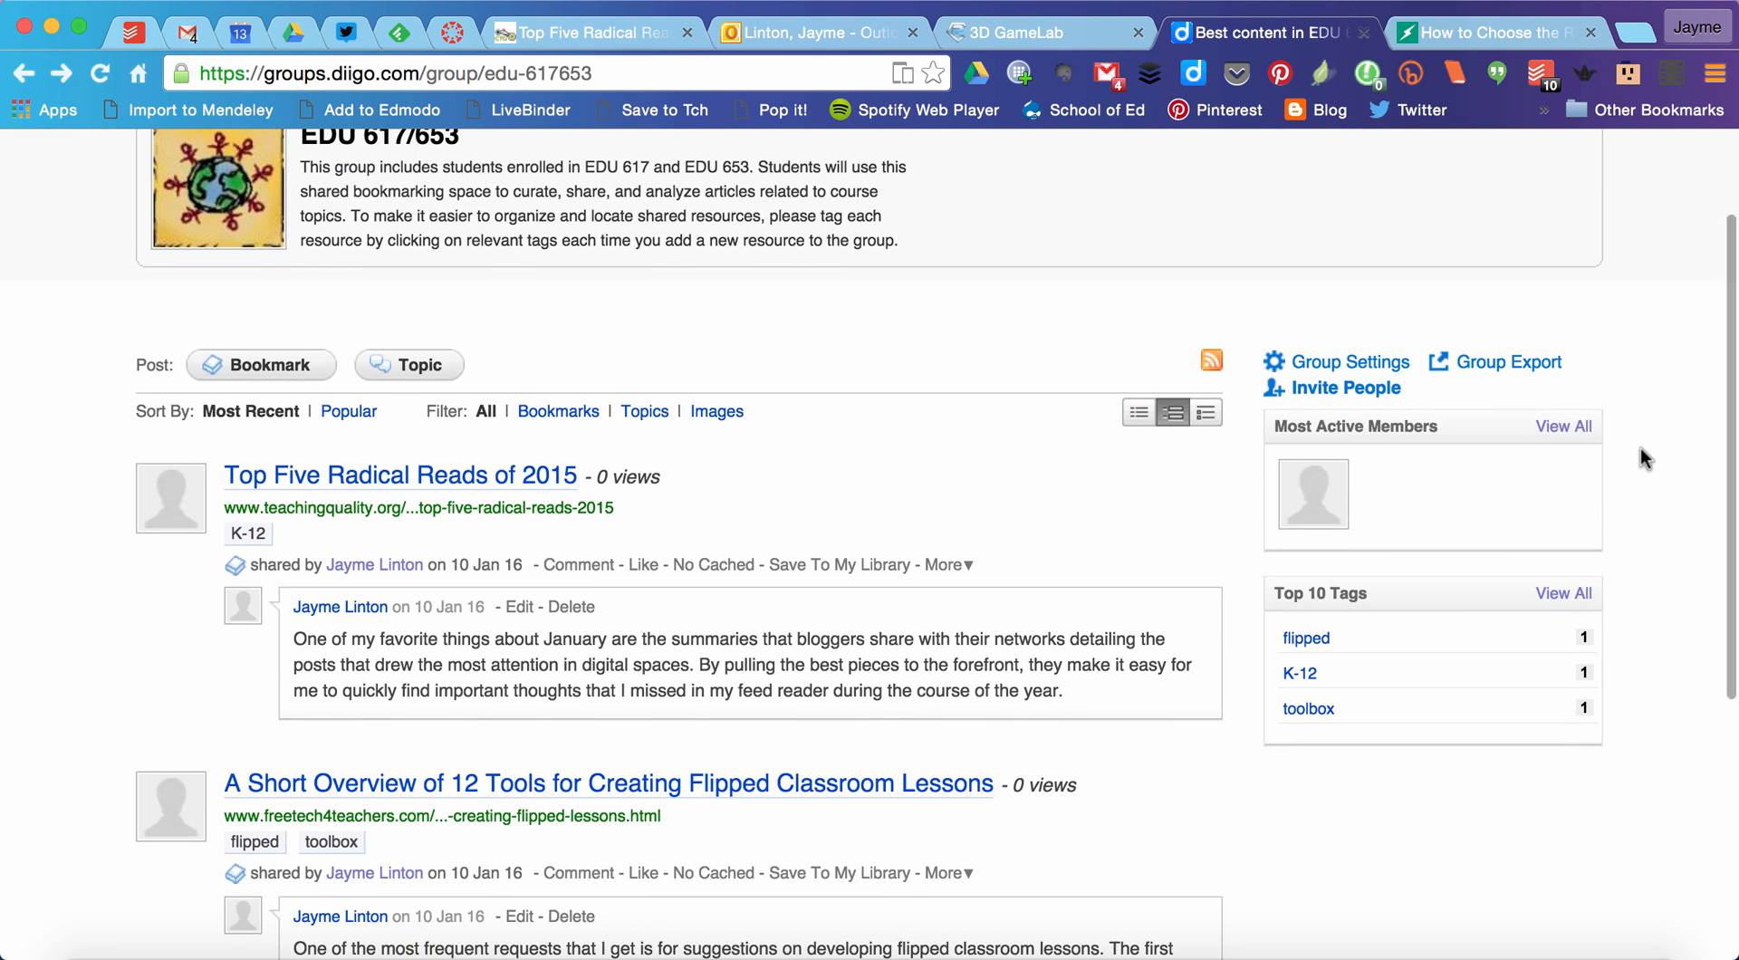
scroll(1640, 449, "down", 3)
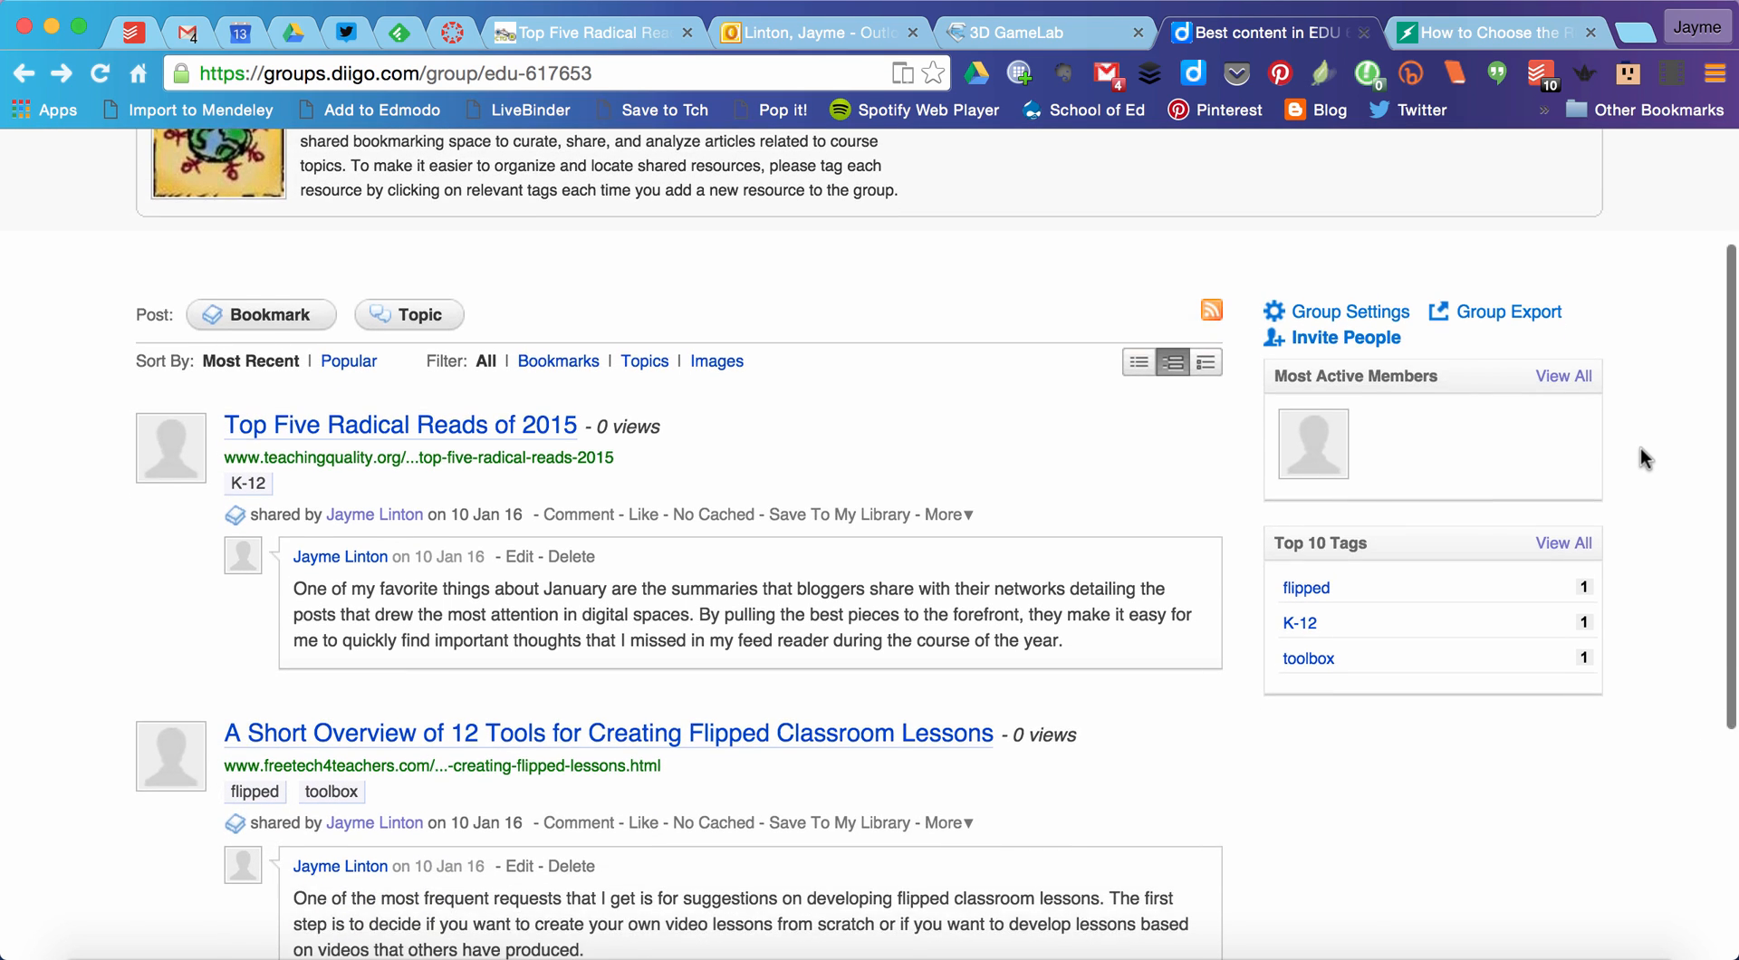
scroll(1641, 450, "down", 2)
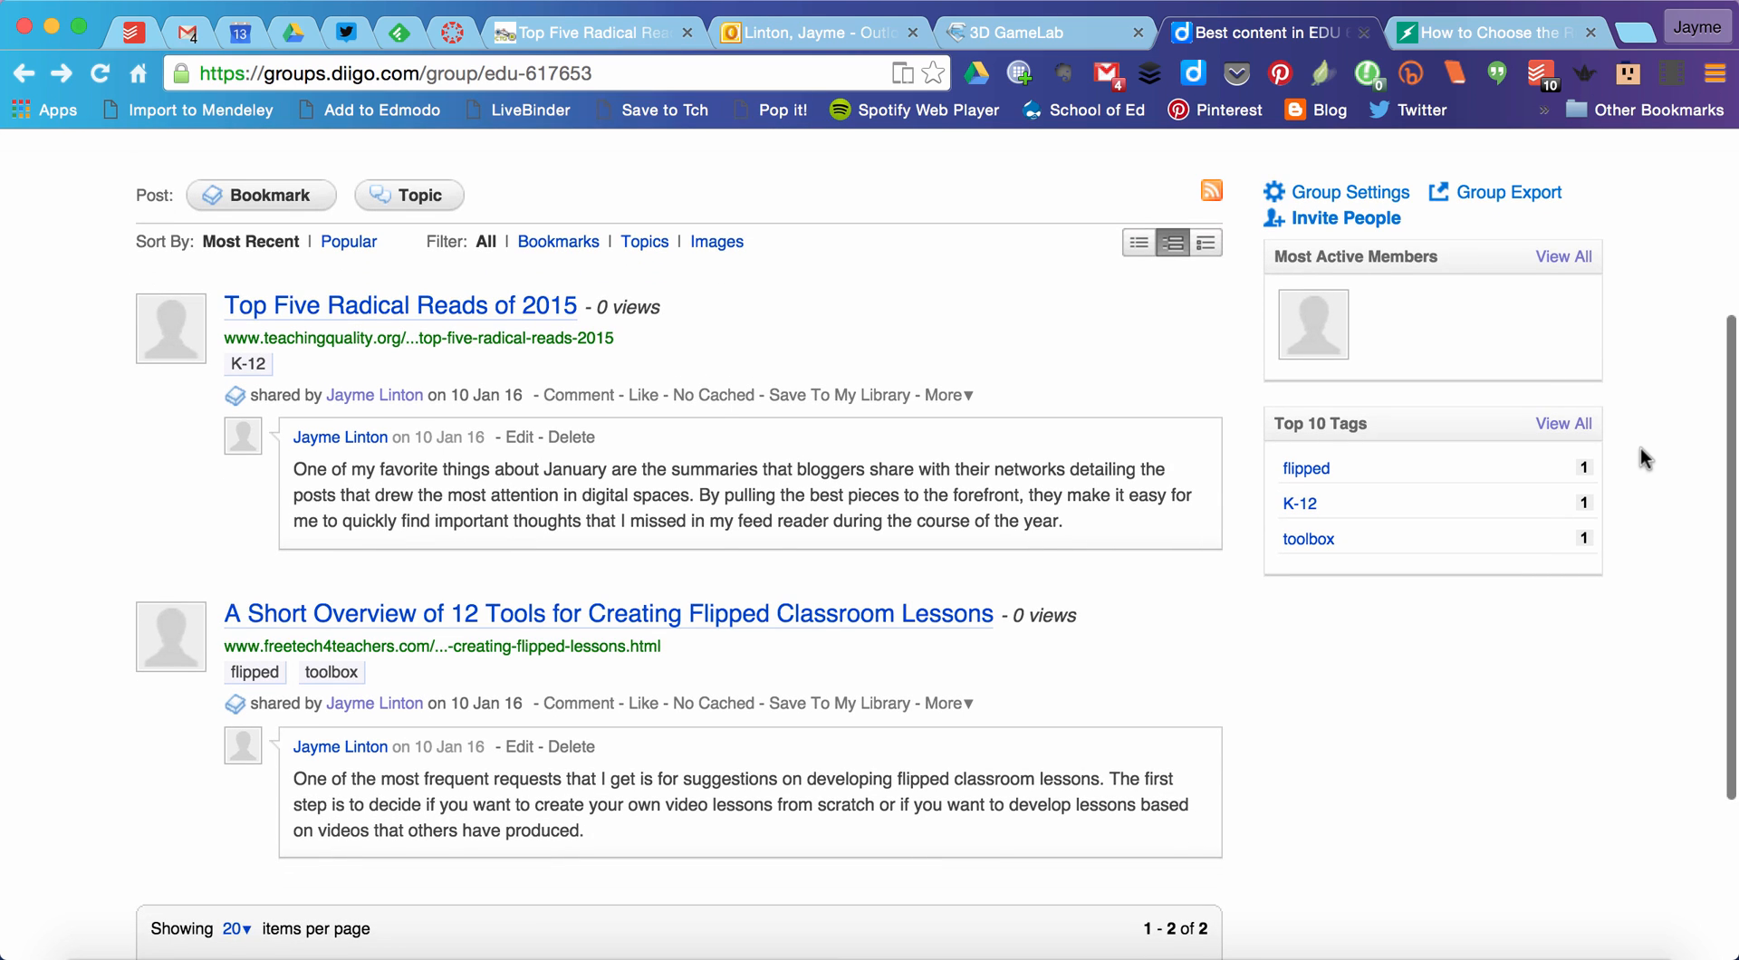
scroll(1641, 449, "up", 1)
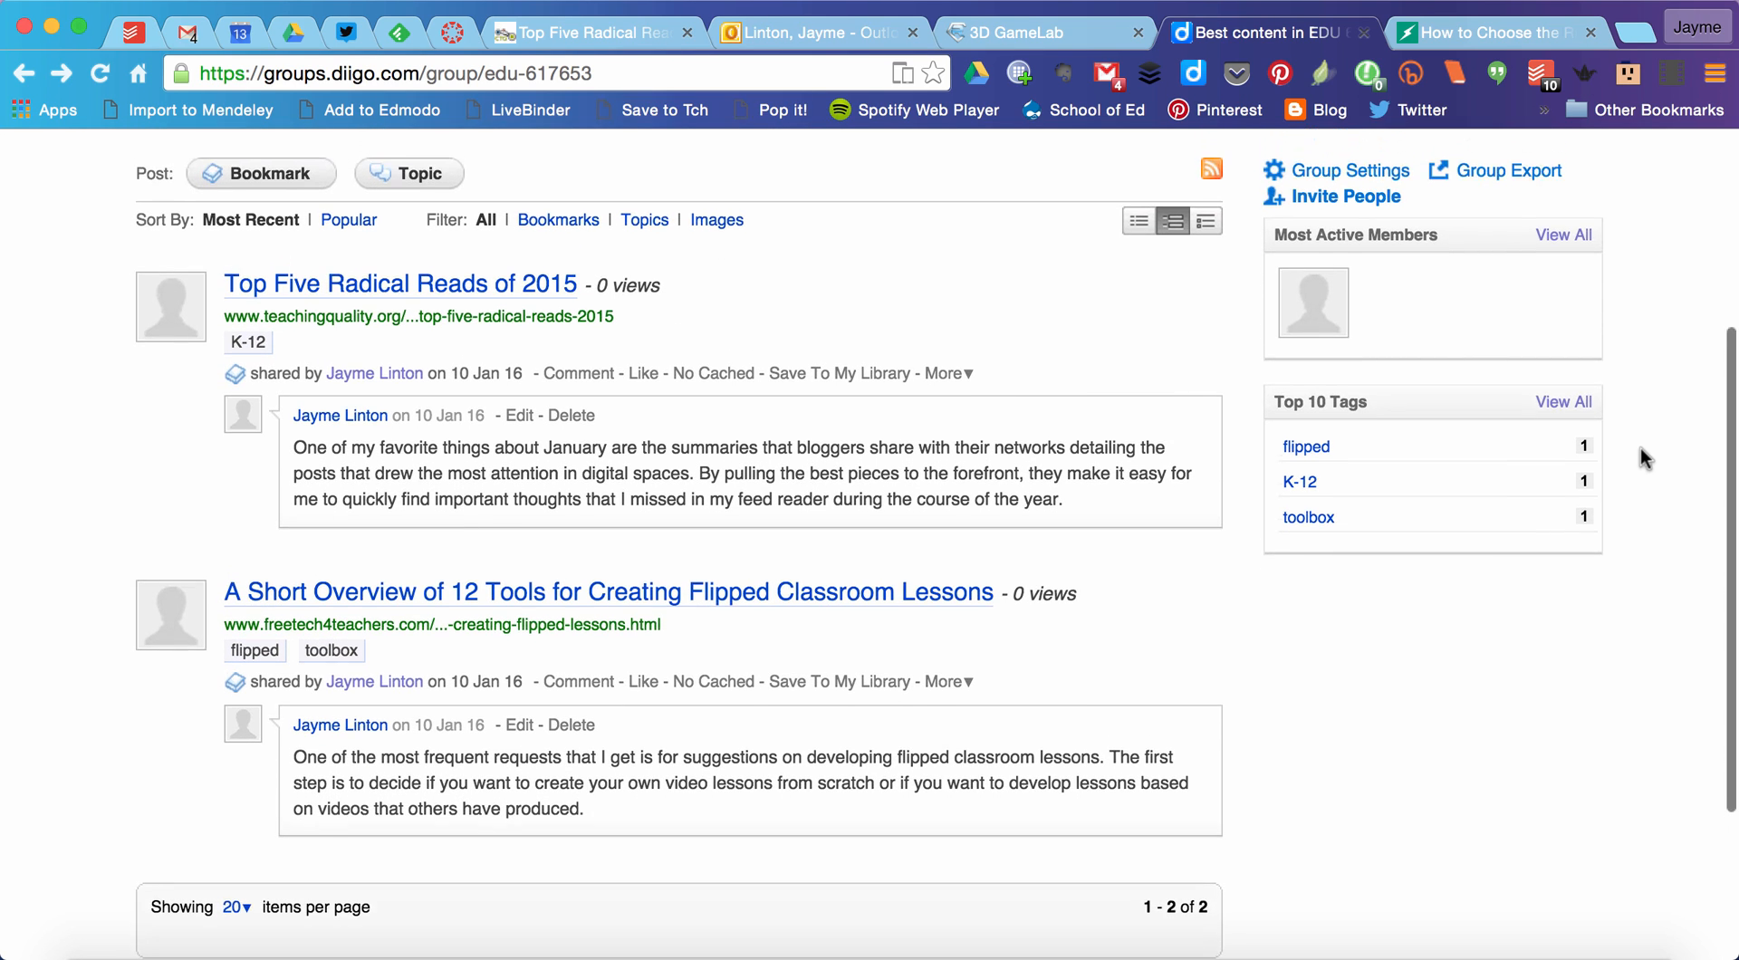
scroll(1021, 357, "up", 1)
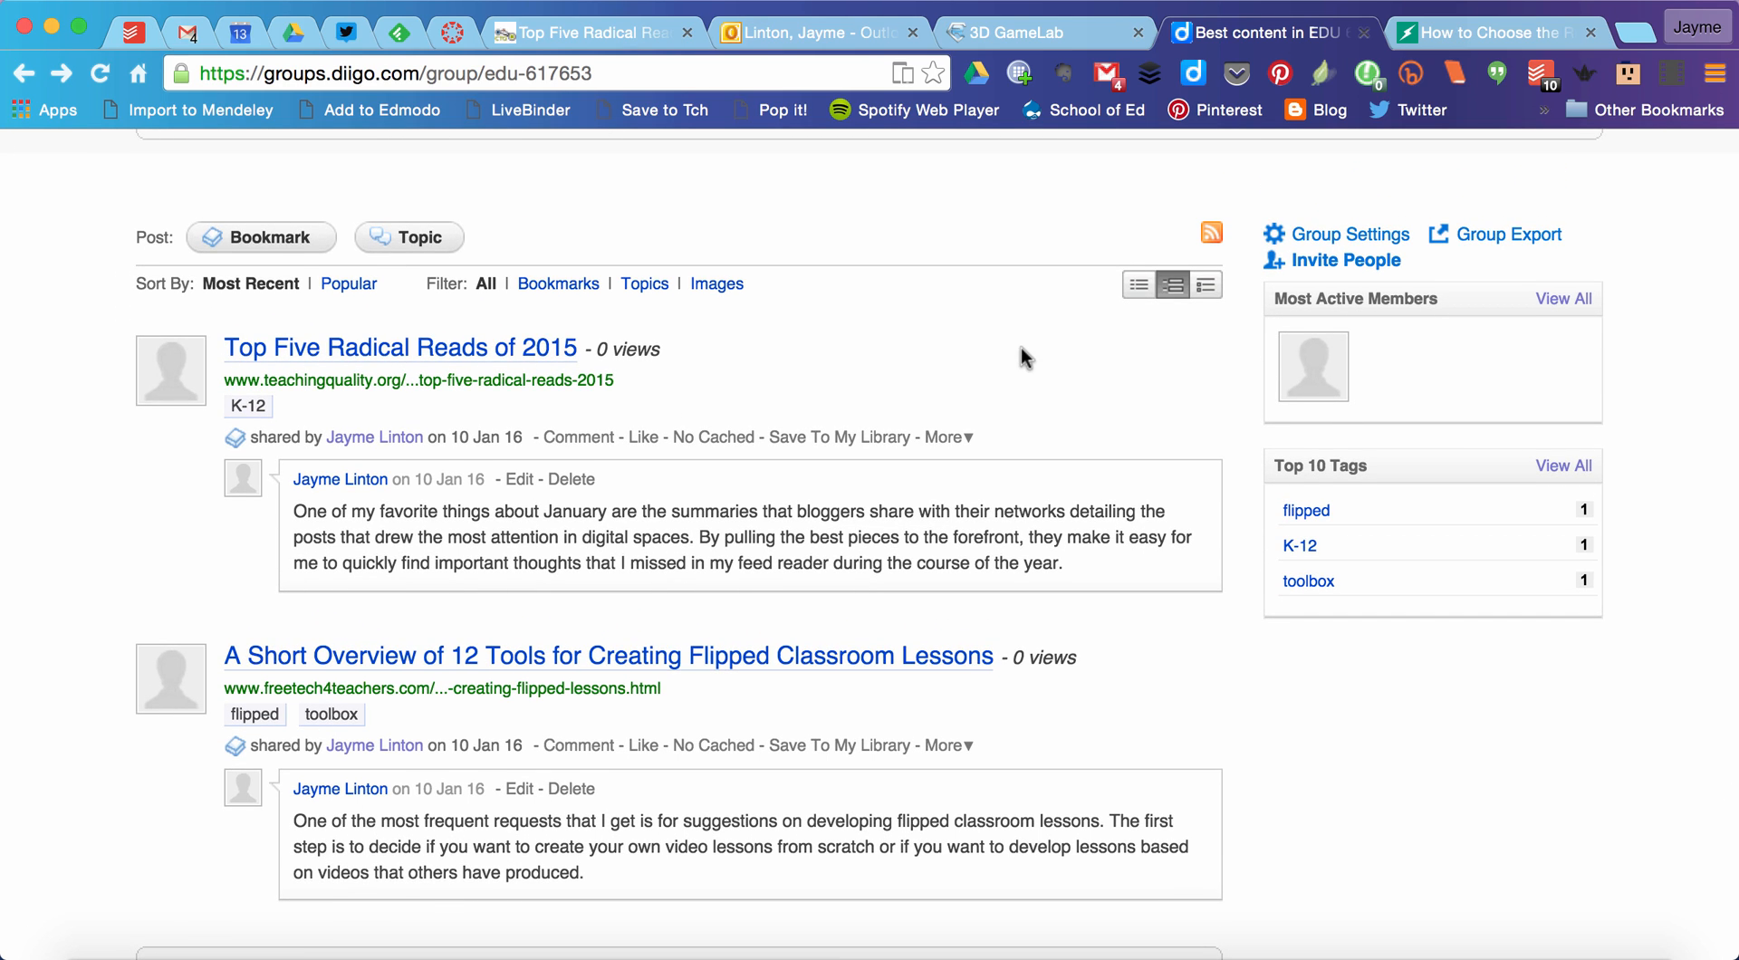
scroll(1020, 355, "up", 1)
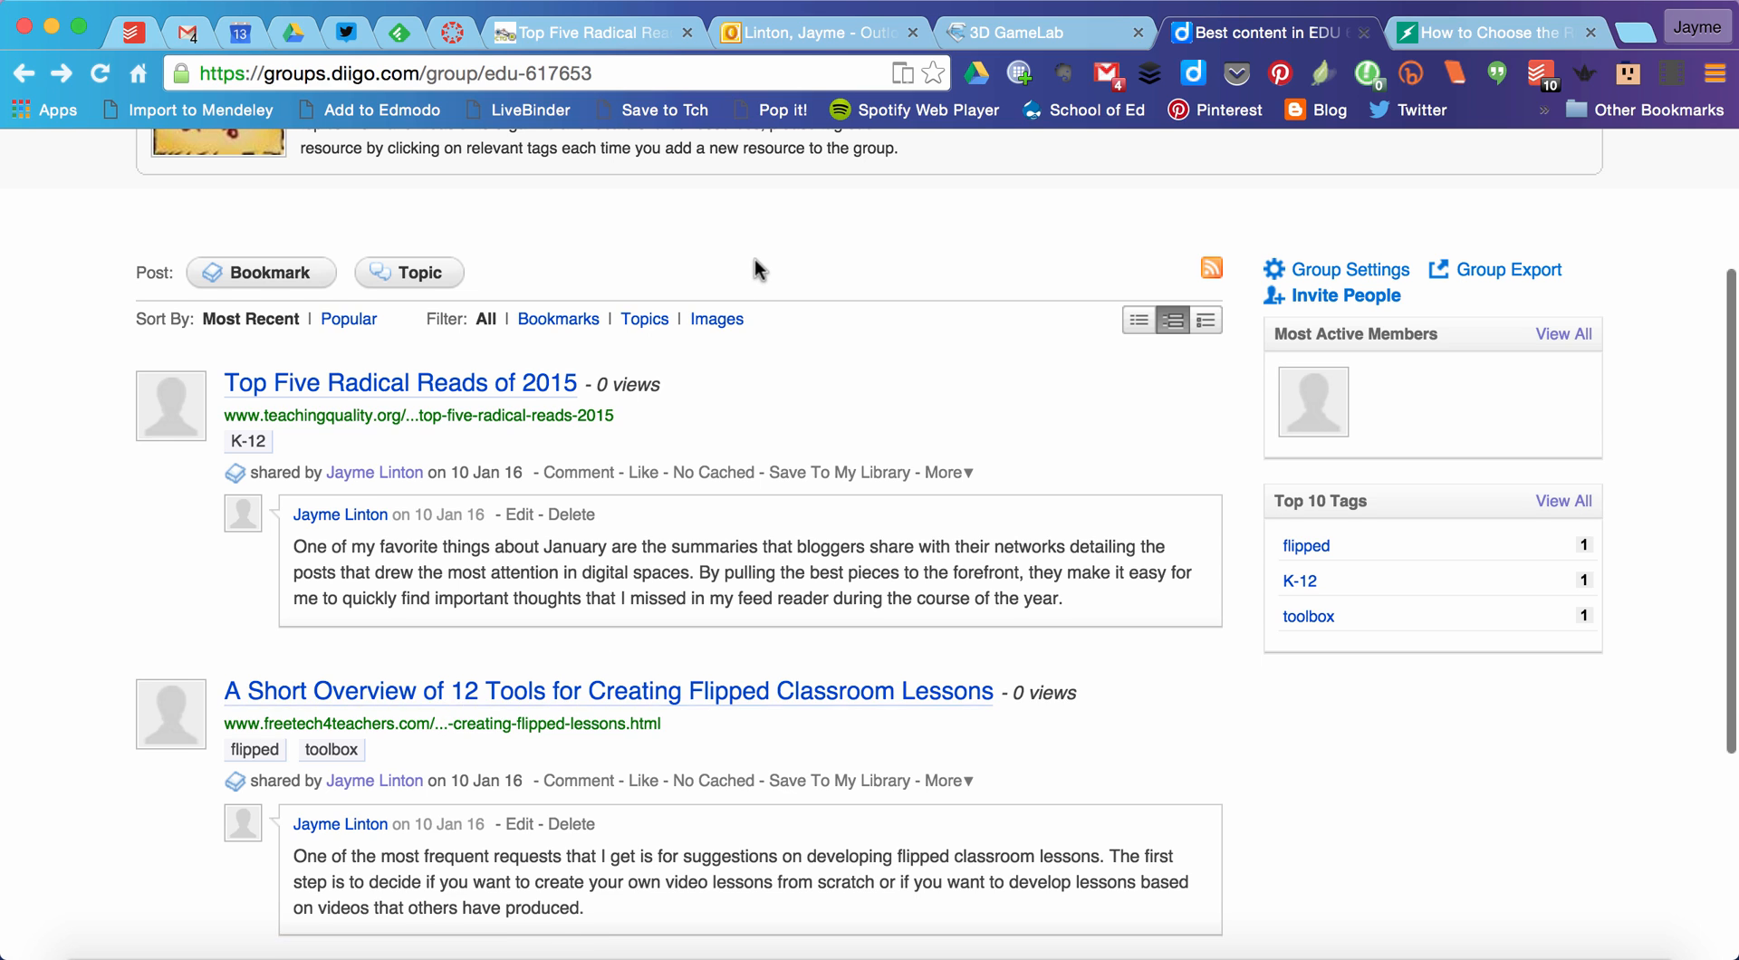
Step: Start a new group bookmark using the URL copied from the EdSurge article "How to Choose the Right Tools for Your Online Course"
scroll(755, 263, "up", 3)
scroll(996, 509, "up", 1)
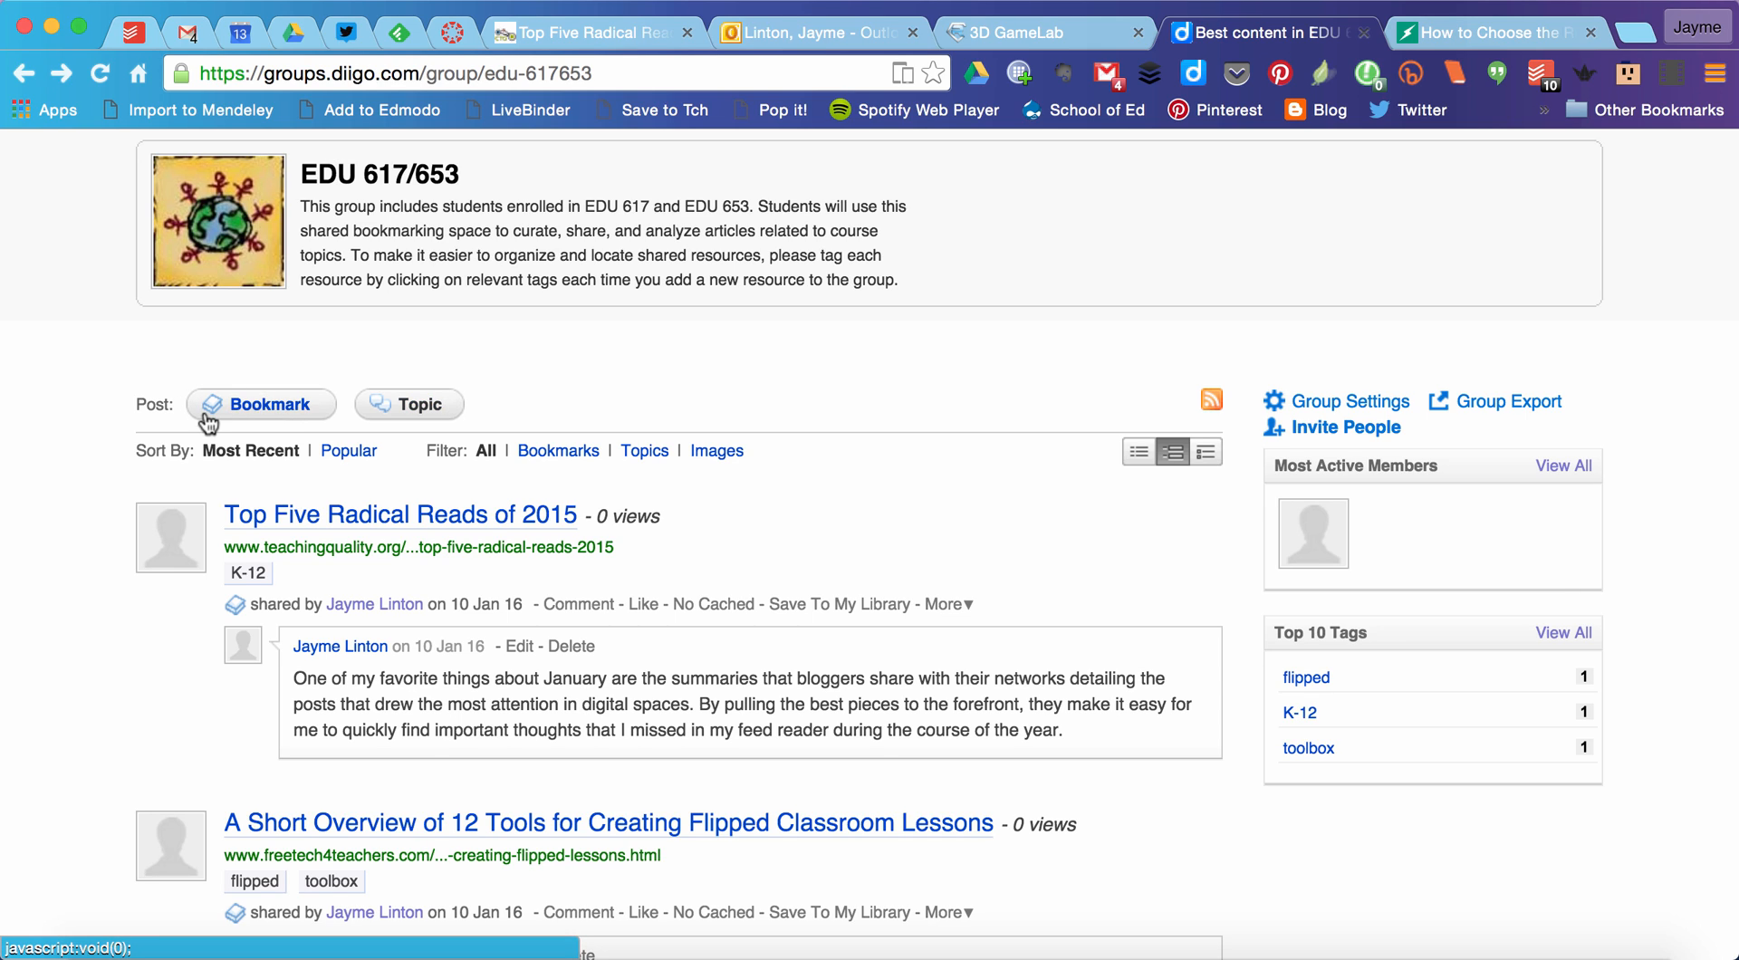
left_click(260, 406)
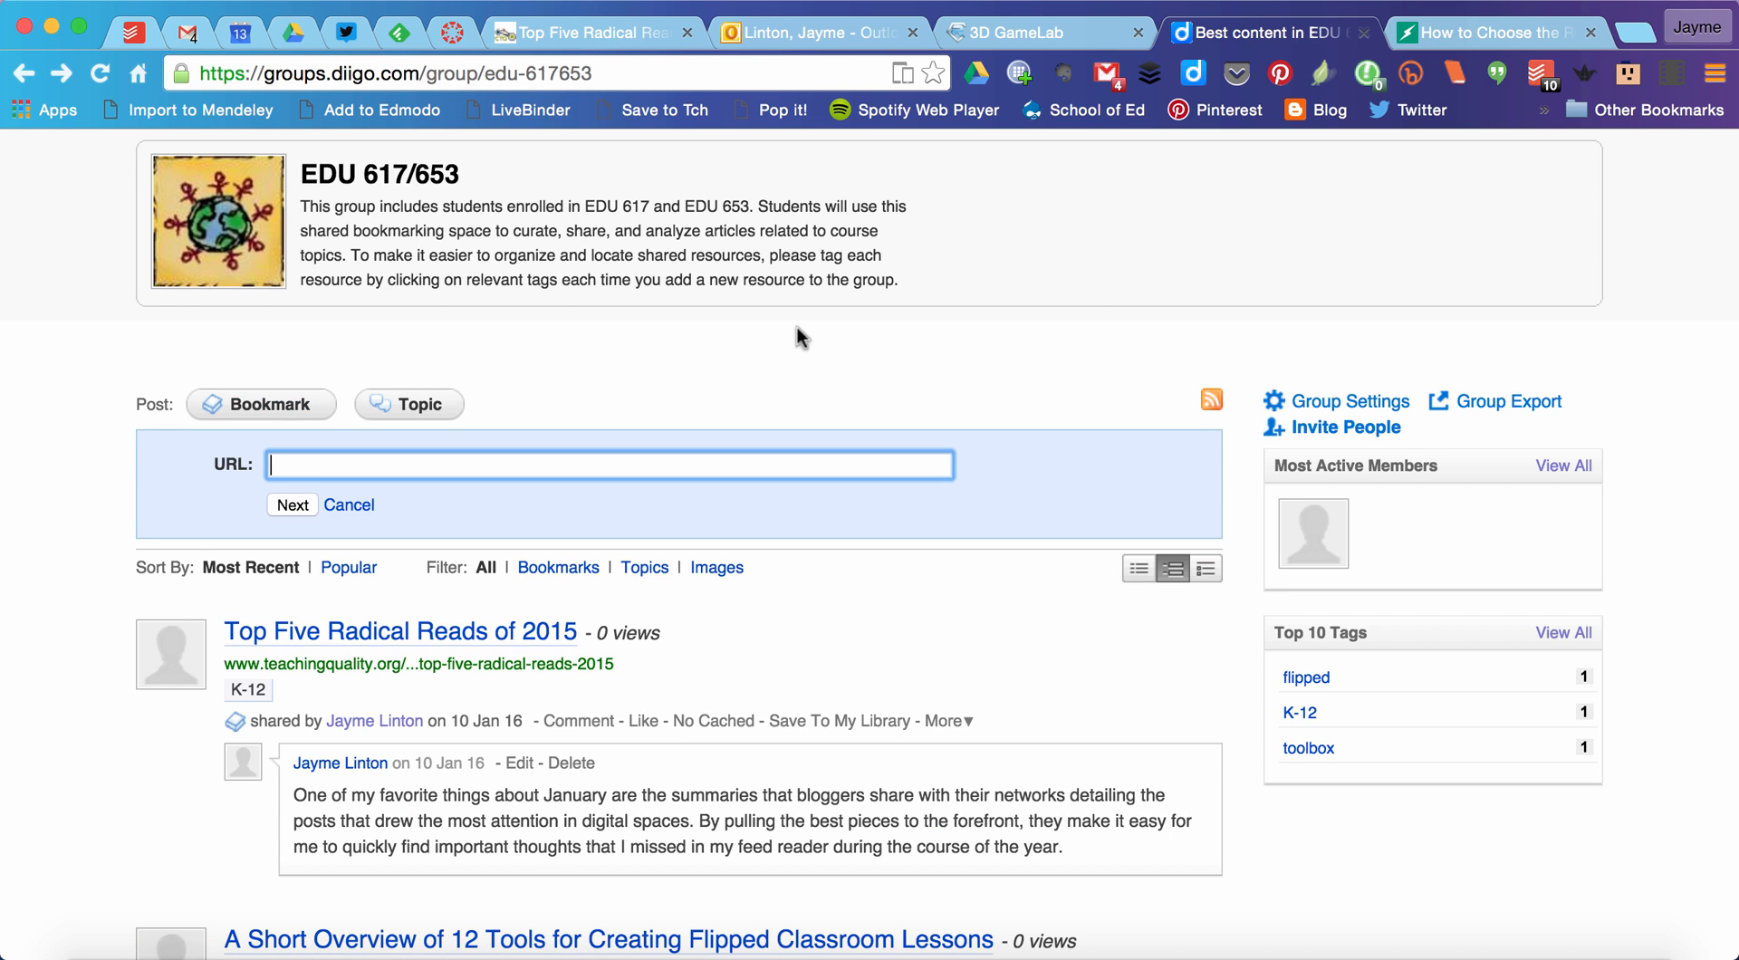
left_click(1396, 44)
left_click(559, 81)
key("cmd+c")
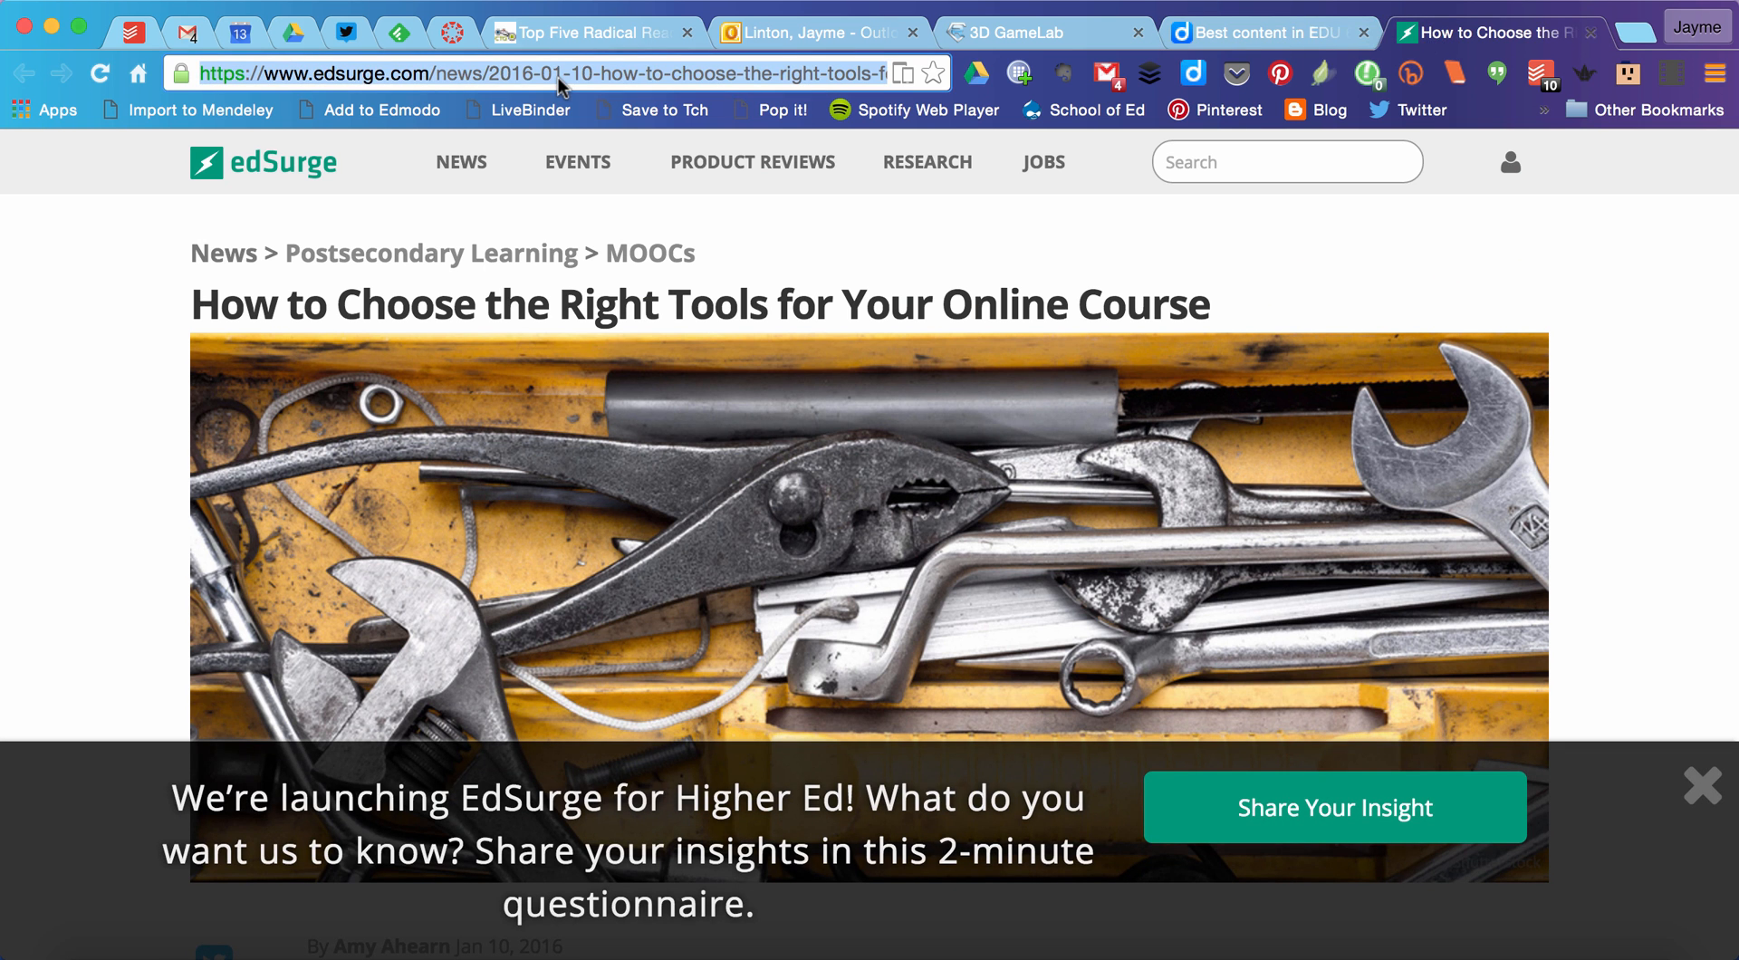
left_click(1214, 35)
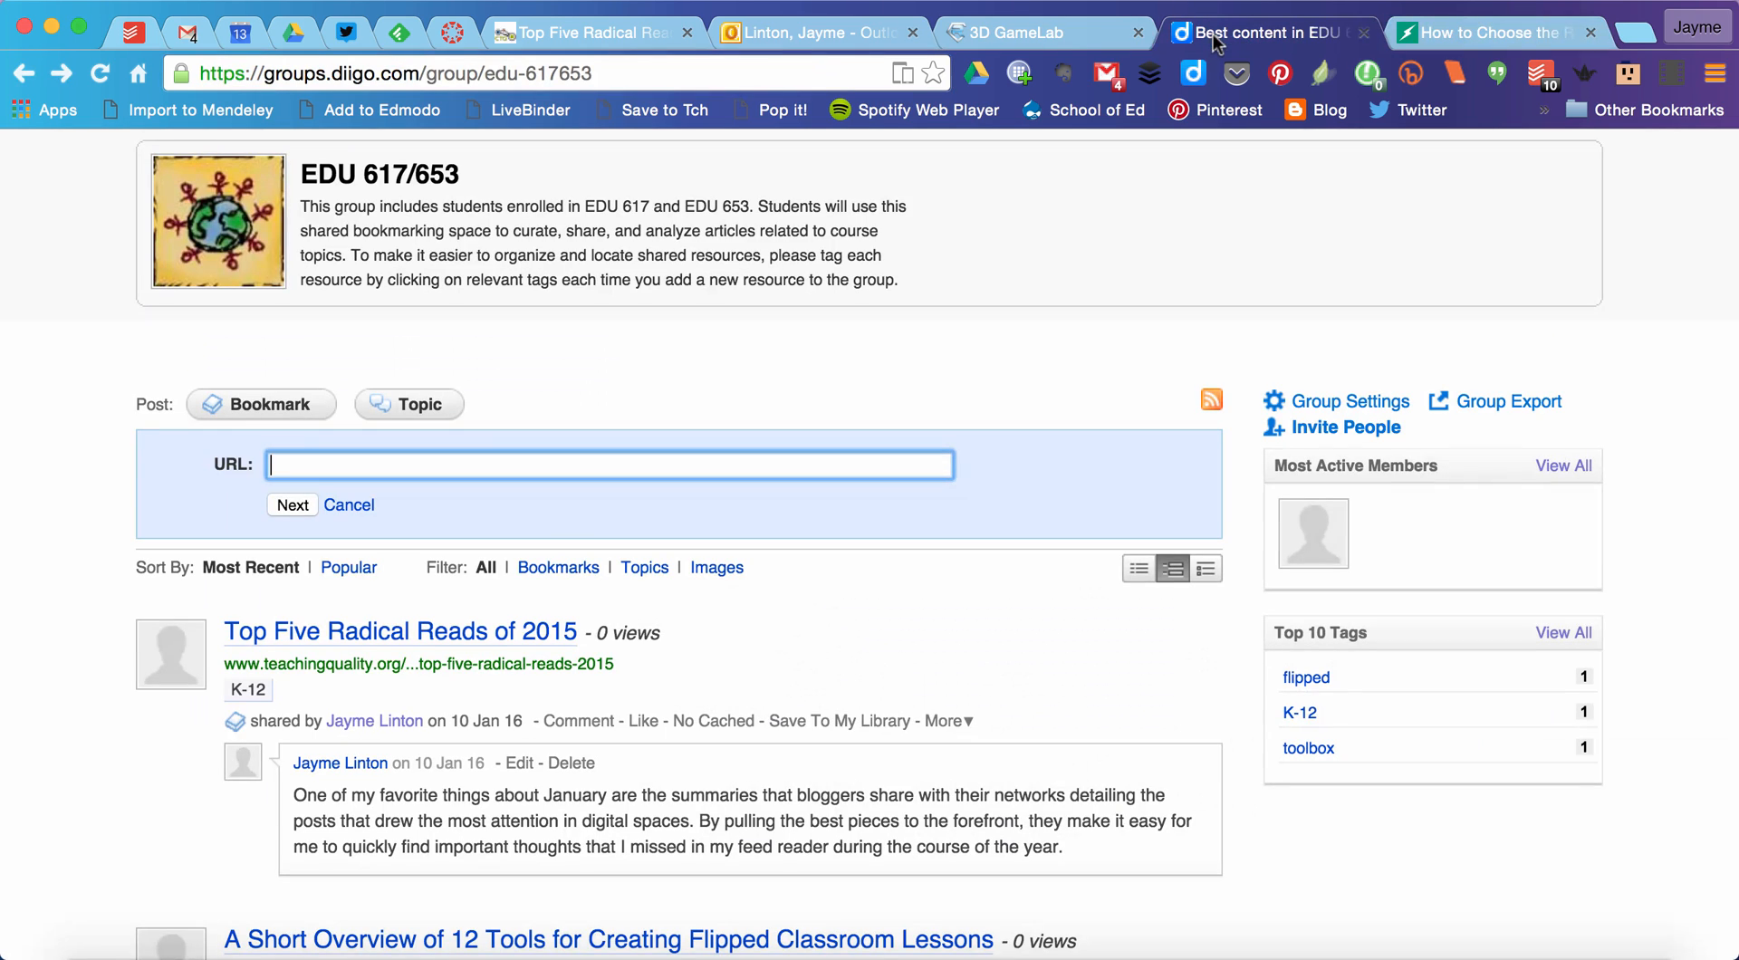
key("cmd+v")
left_click(284, 513)
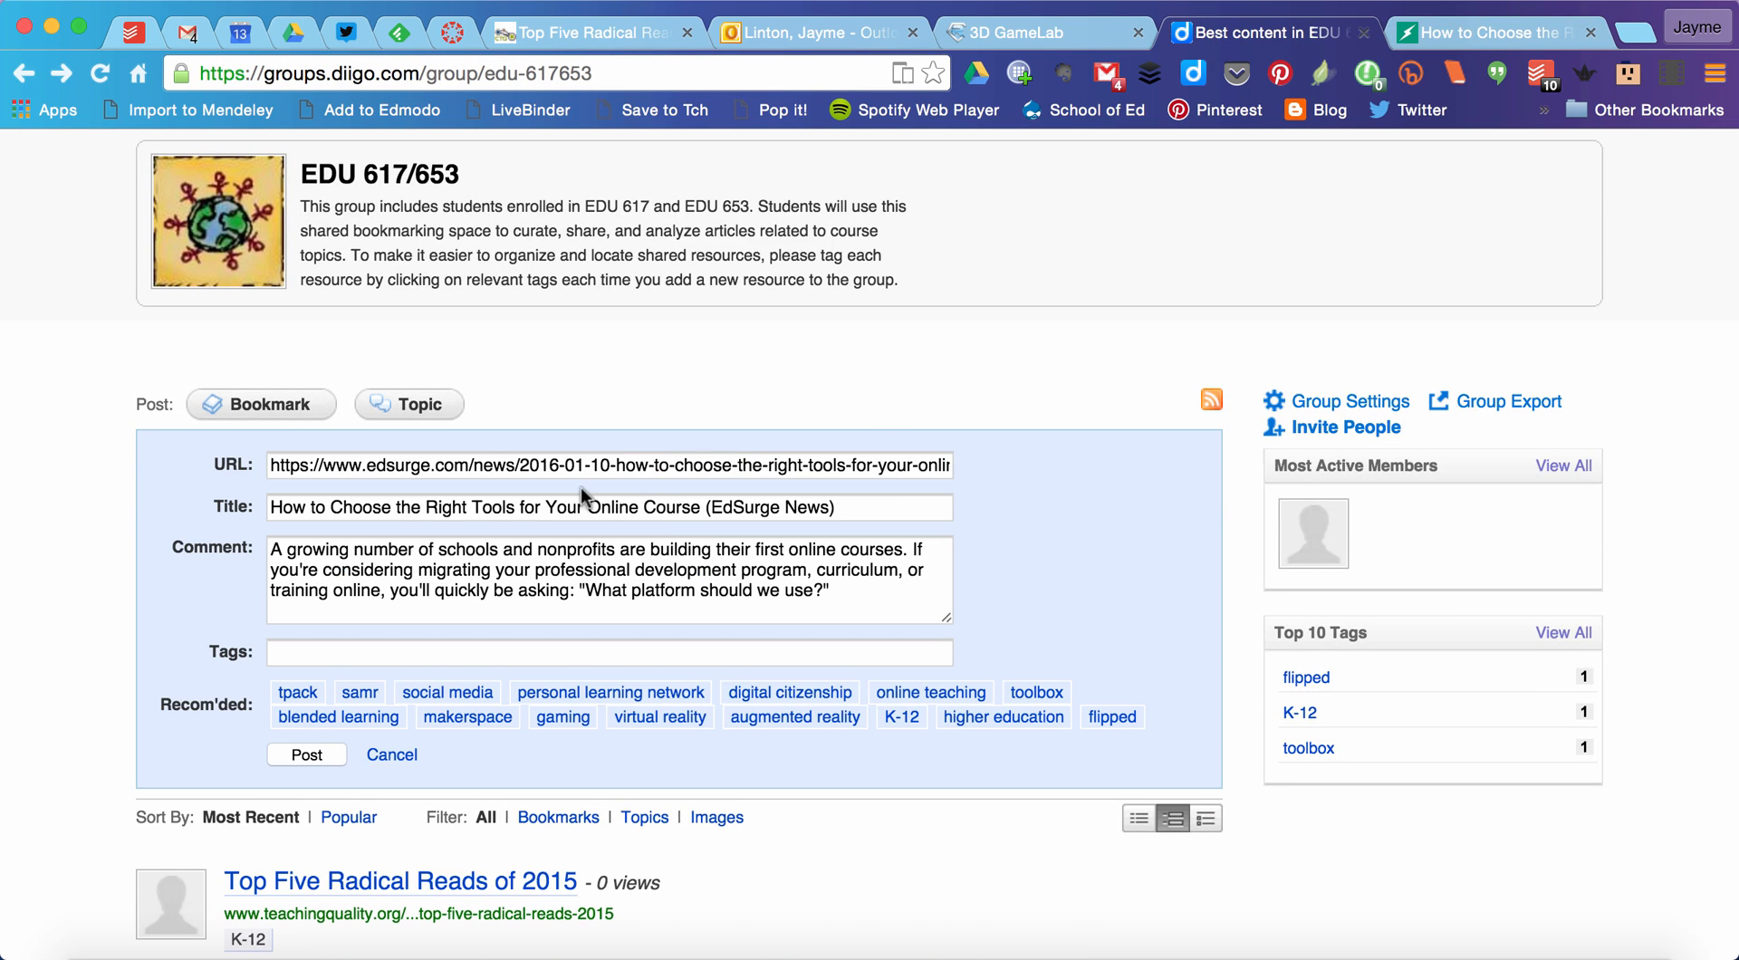
Step: Review the prefilled title, comment and recommended tags of the new EdSurge bookmark
left_click(502, 512)
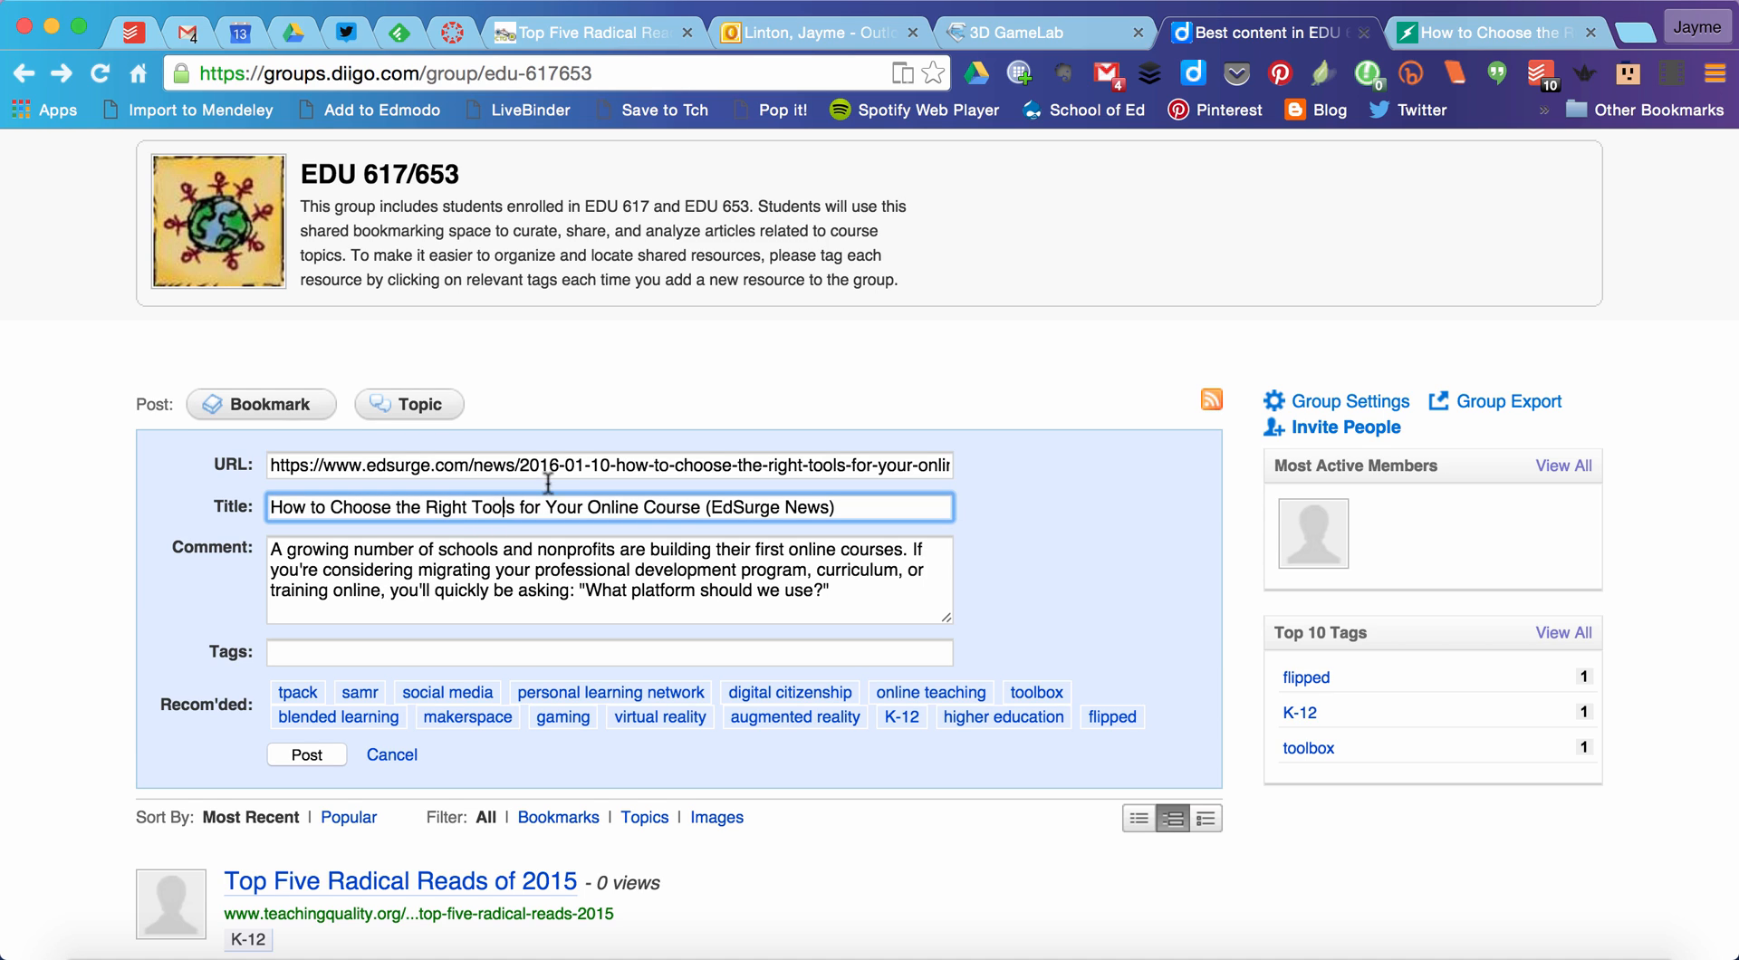
left_click(556, 551)
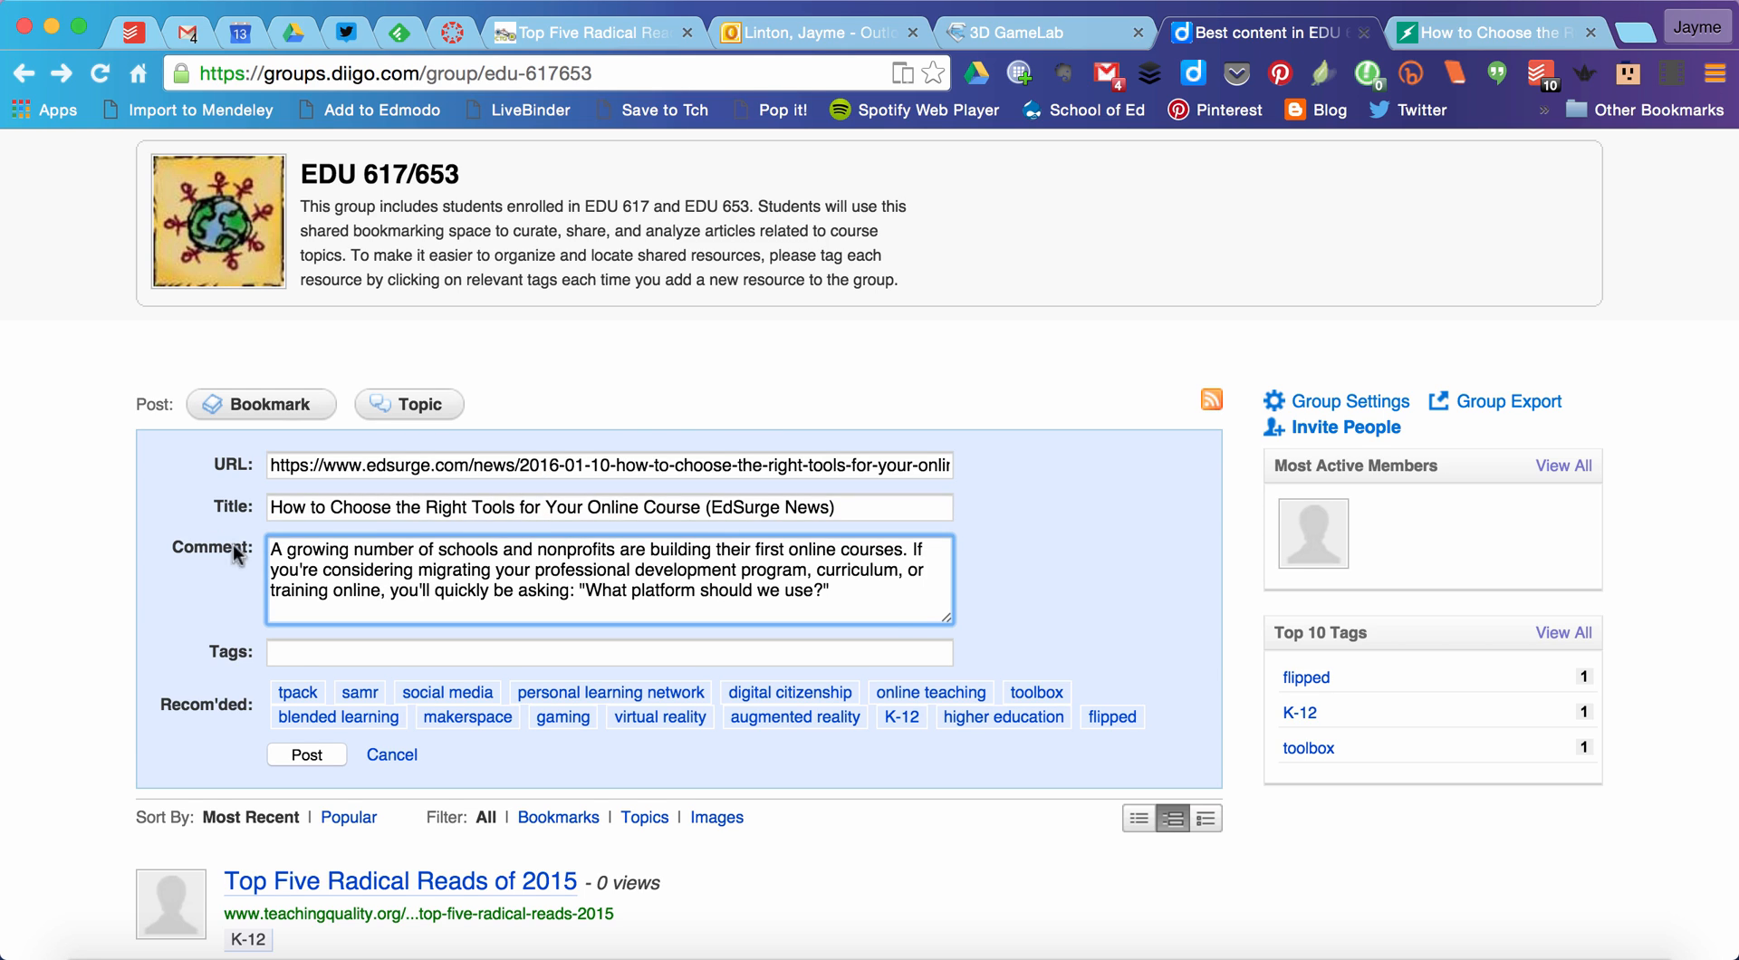
triple_click(787, 581)
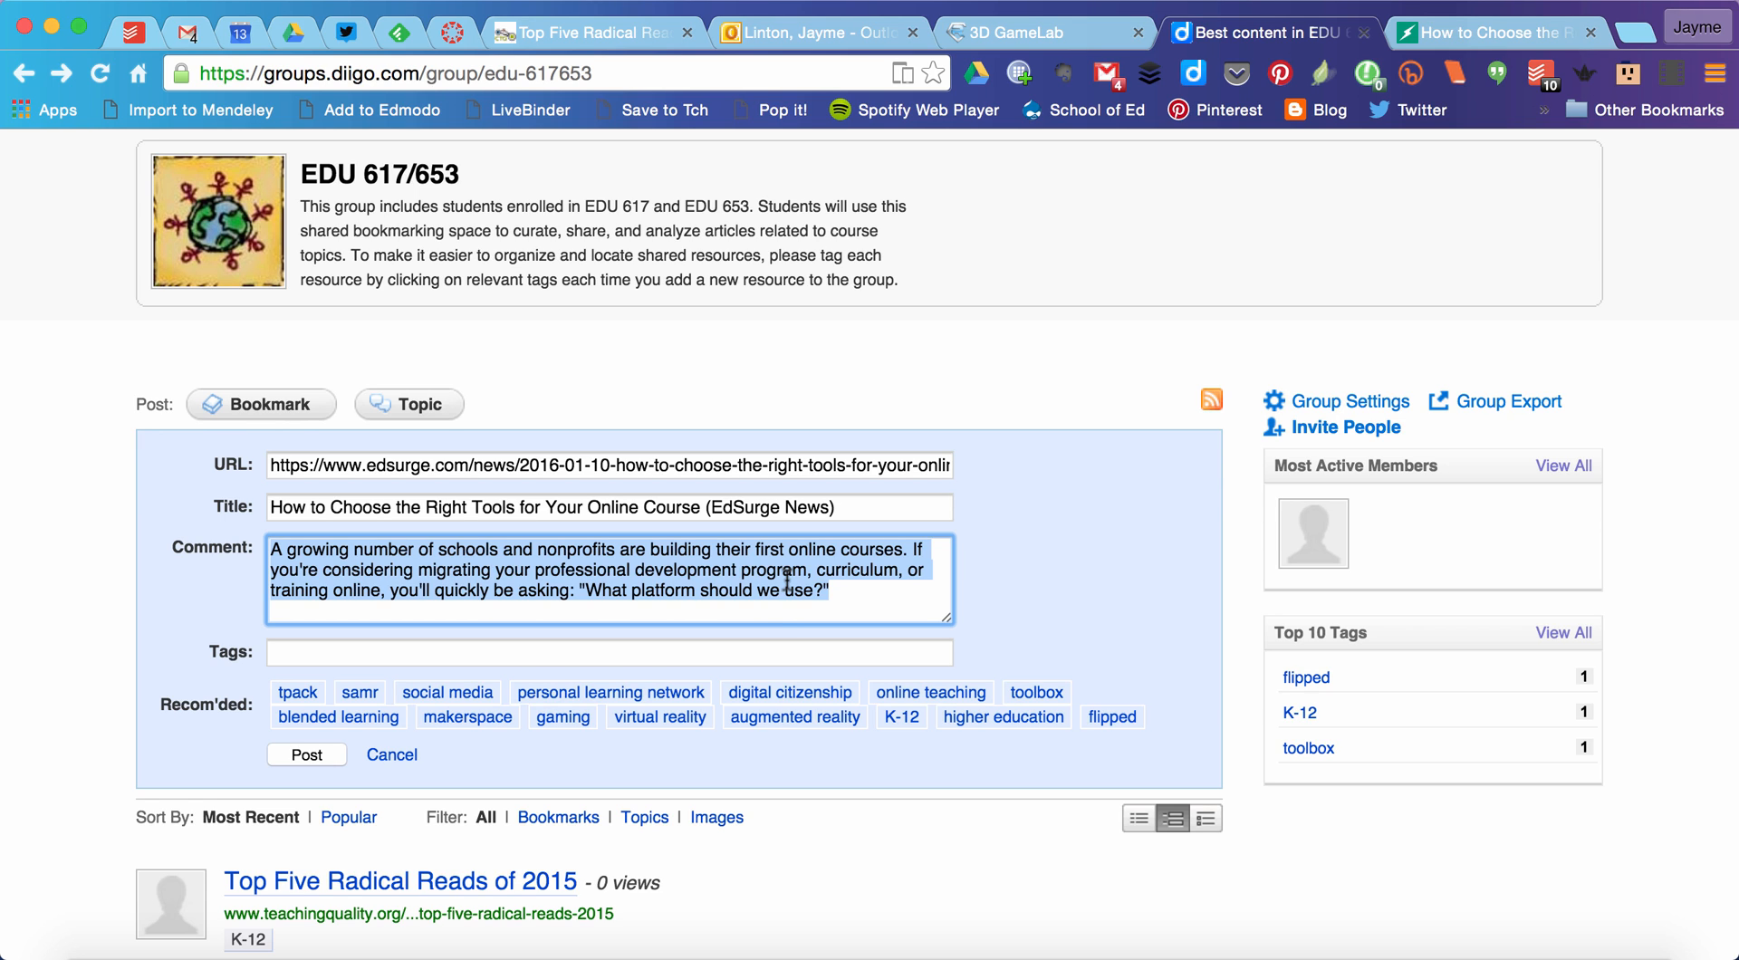
left_click(787, 581)
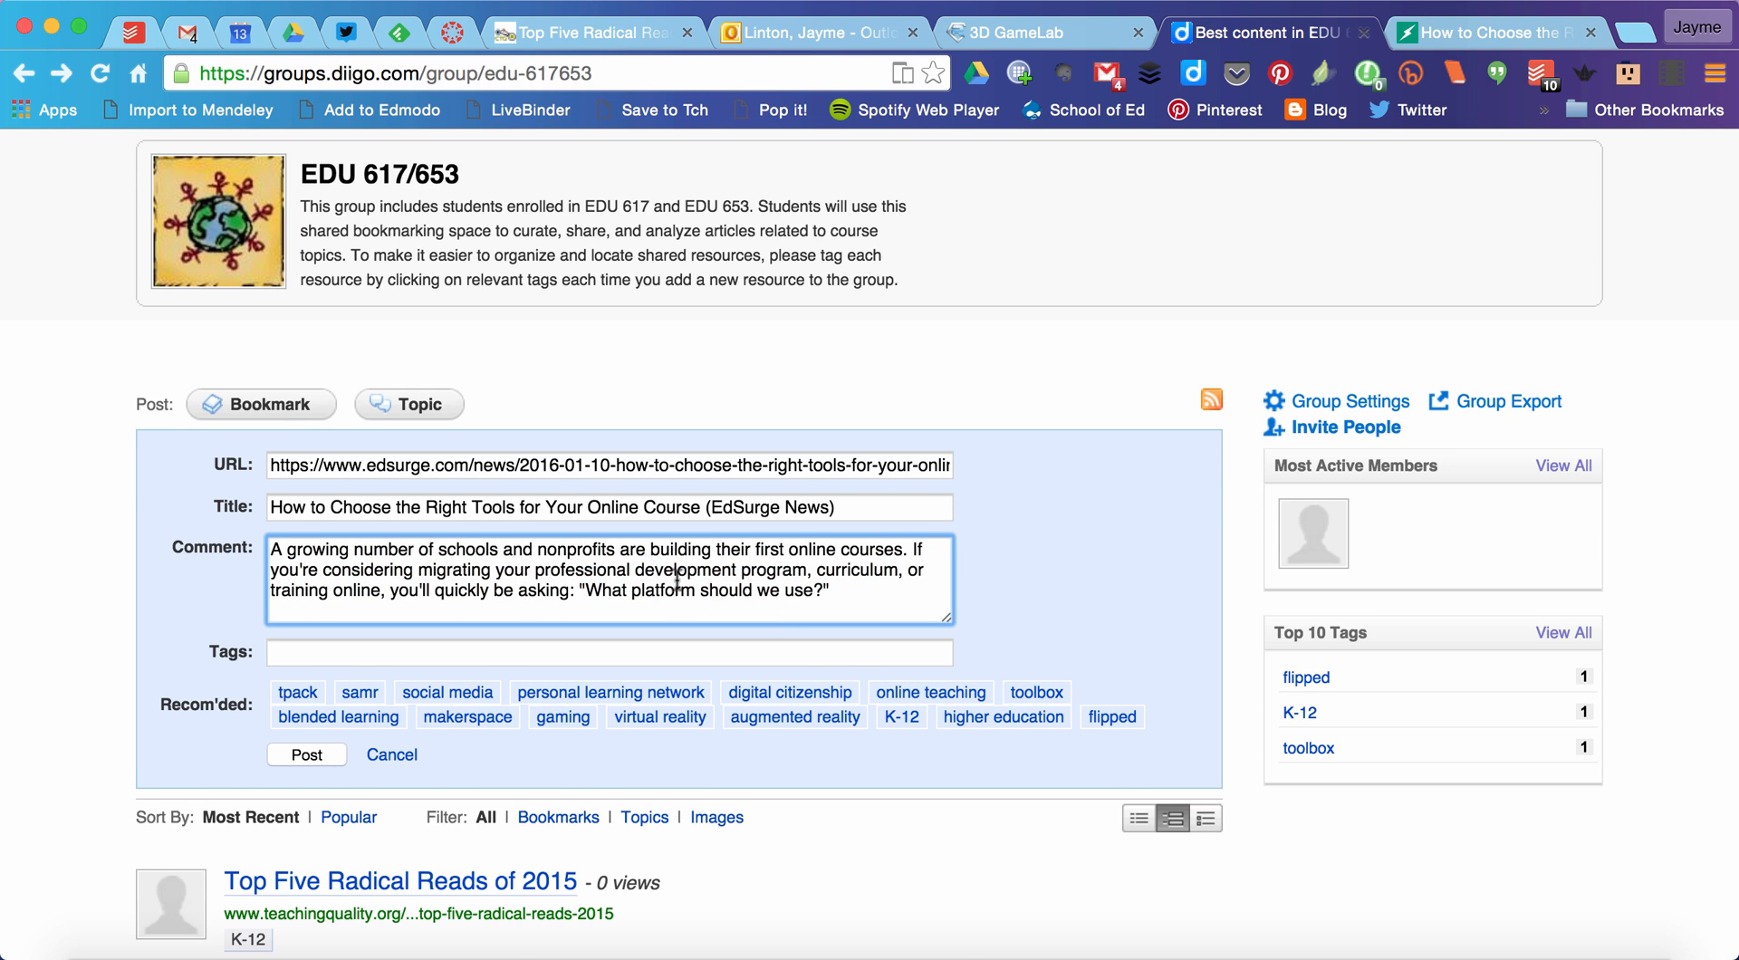
scroll(1124, 550, "down", 3)
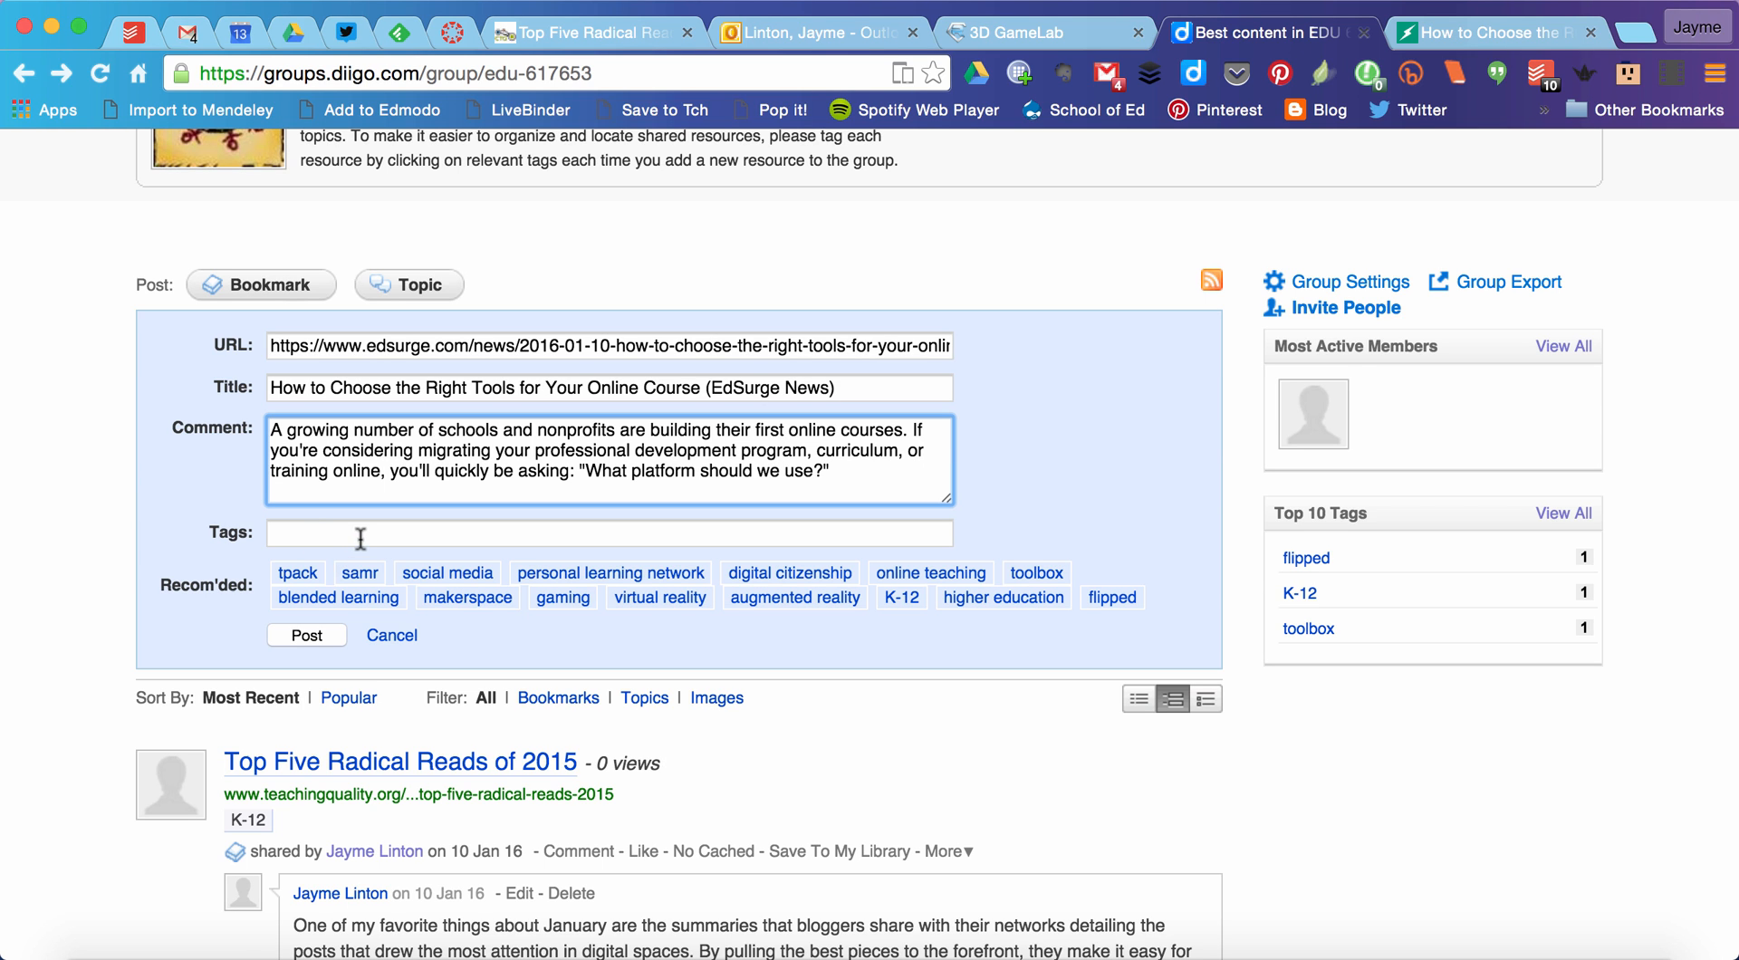
scroll(705, 773, "down", 2)
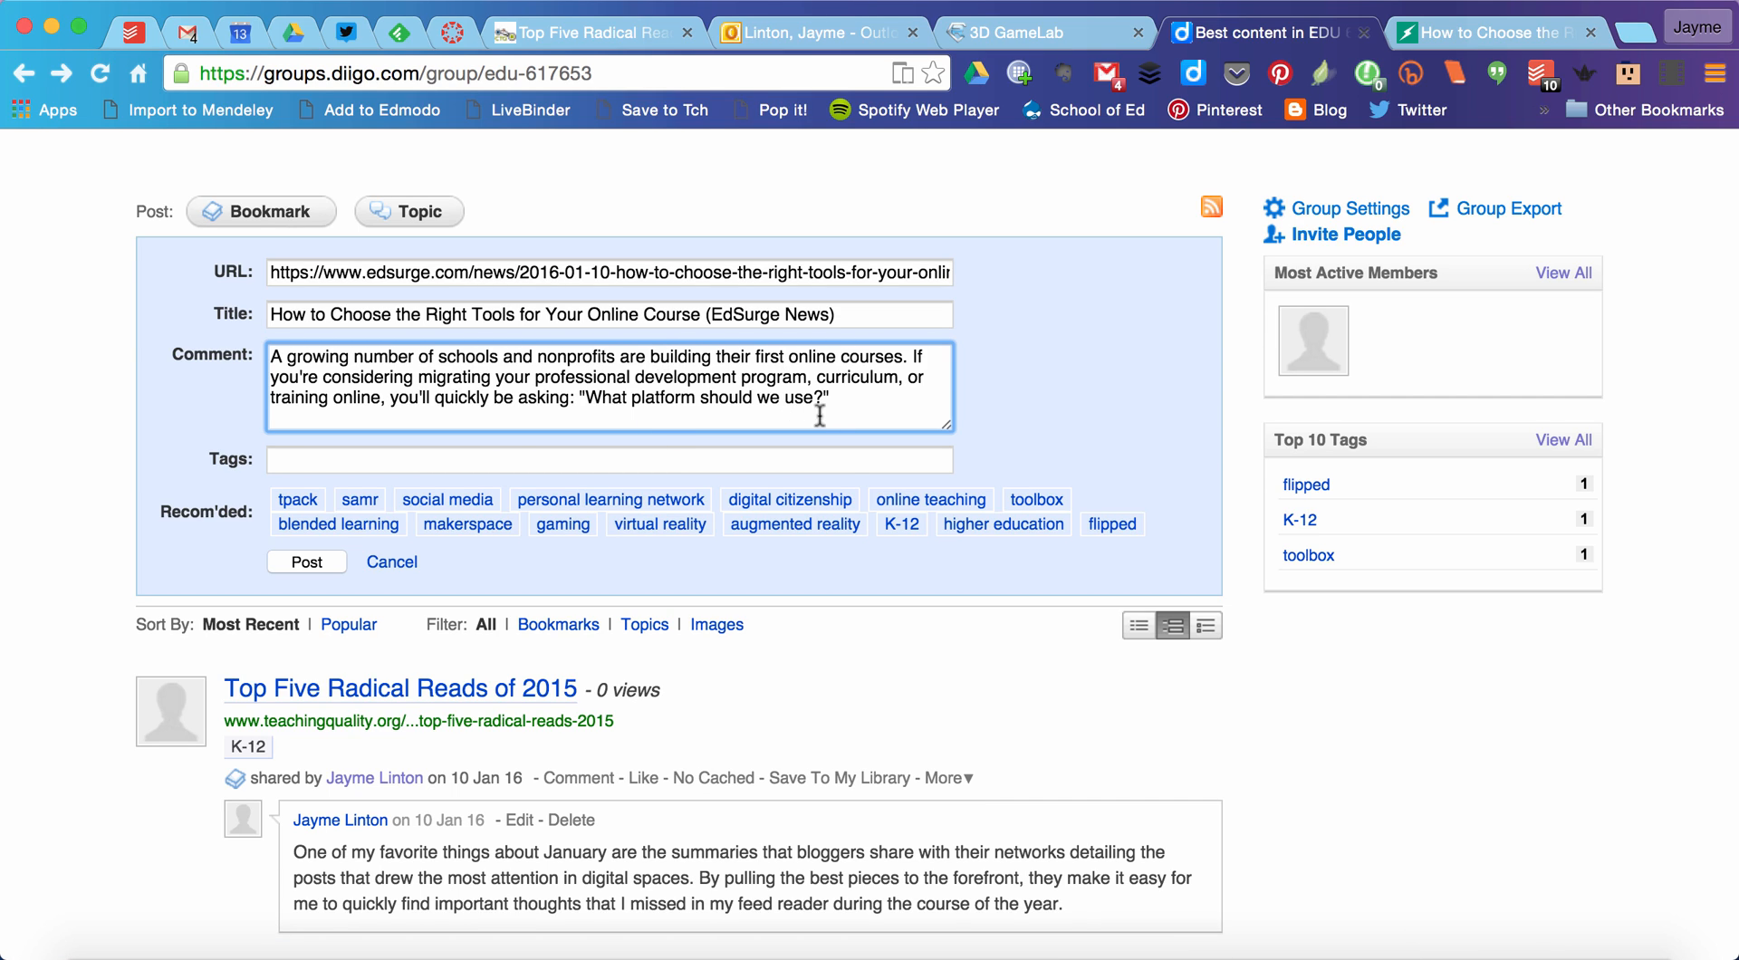
Step: Tag the bookmark with "online teaching" and "toolbox" and post it to the group
left_click(910, 504)
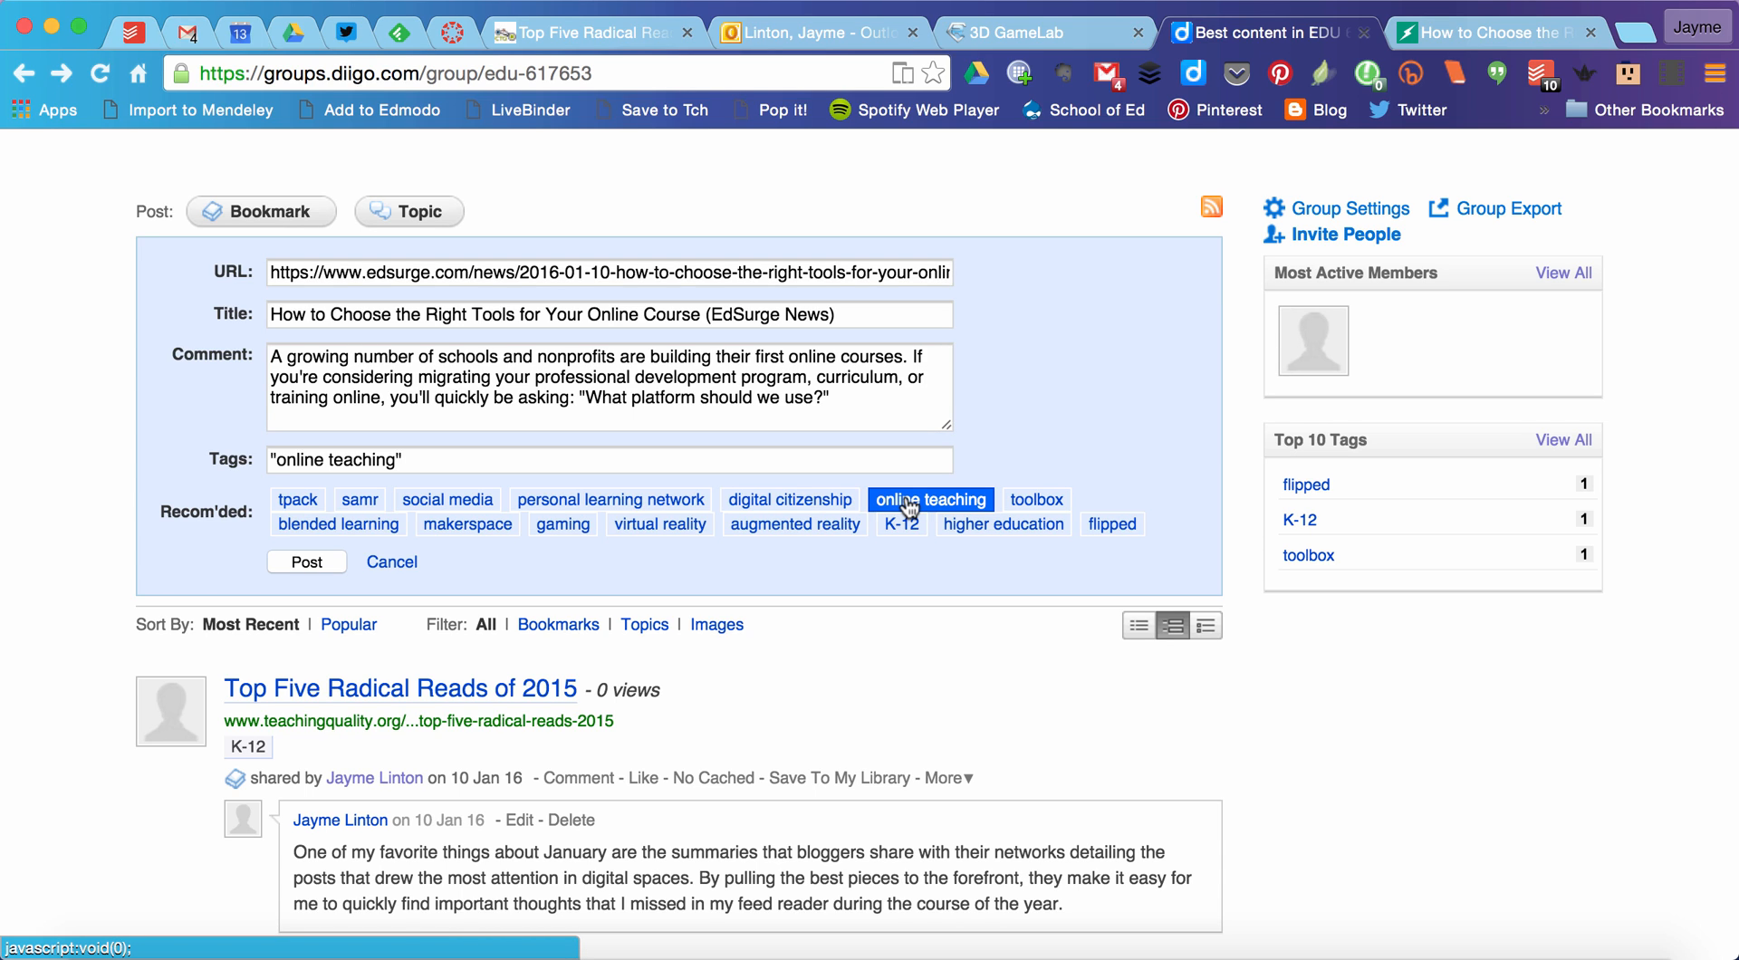
left_click(1049, 507)
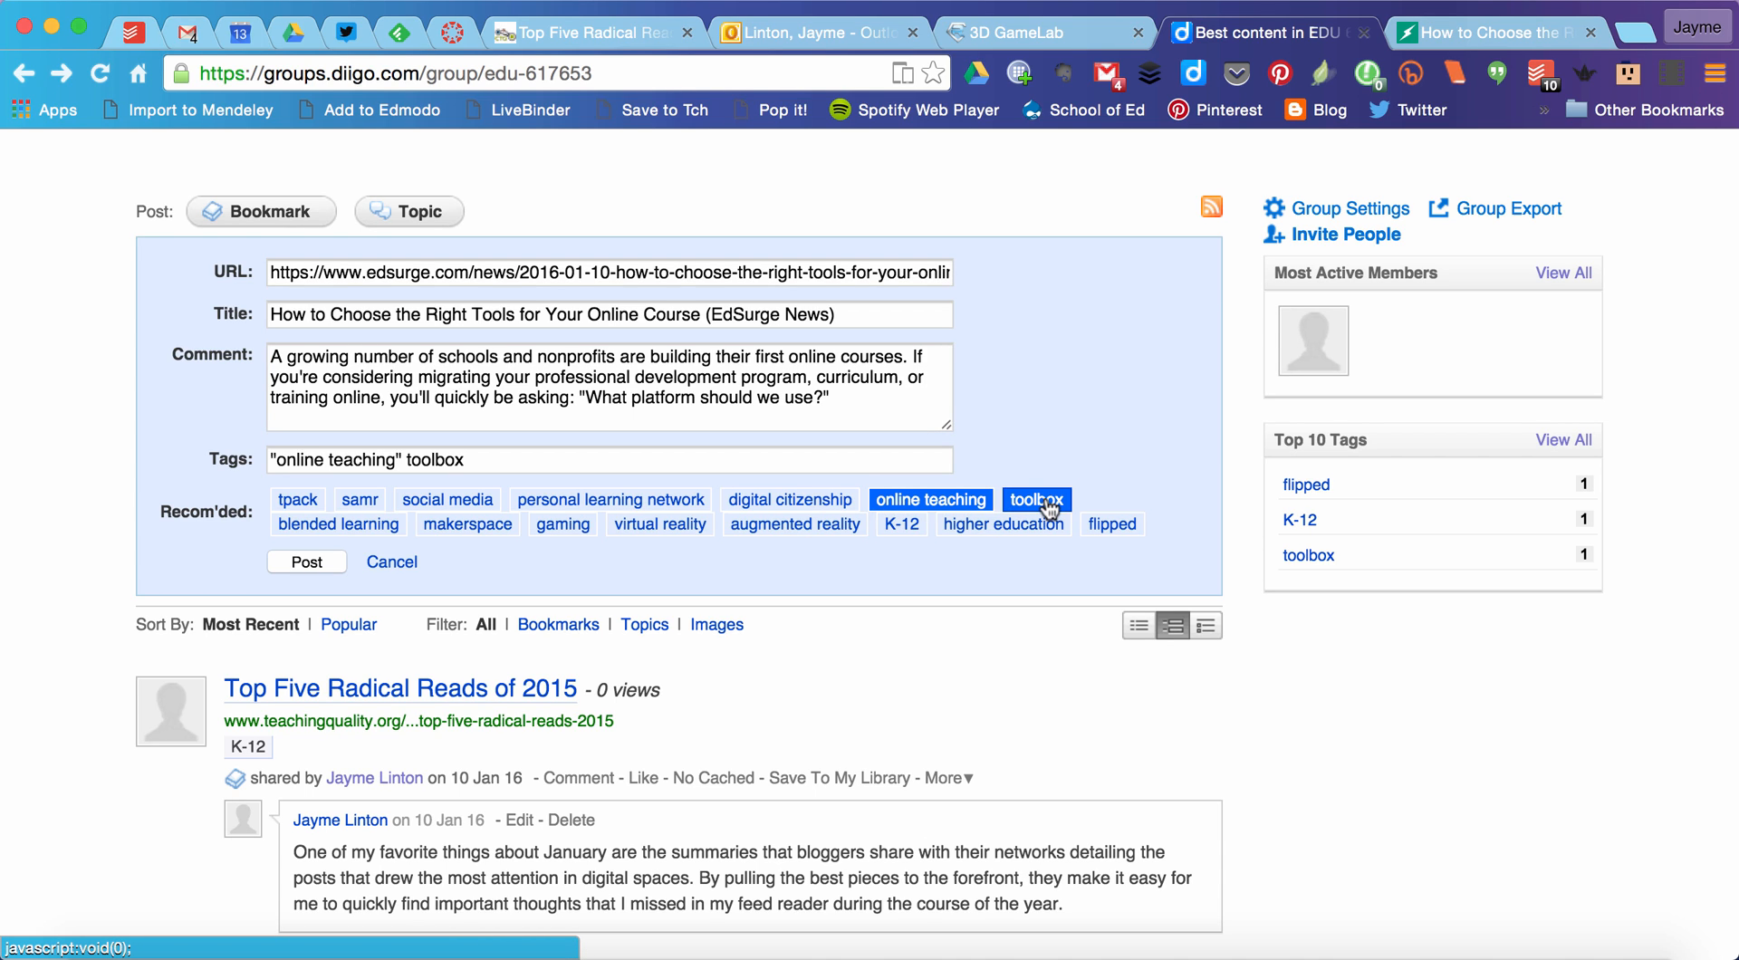
left_click(307, 569)
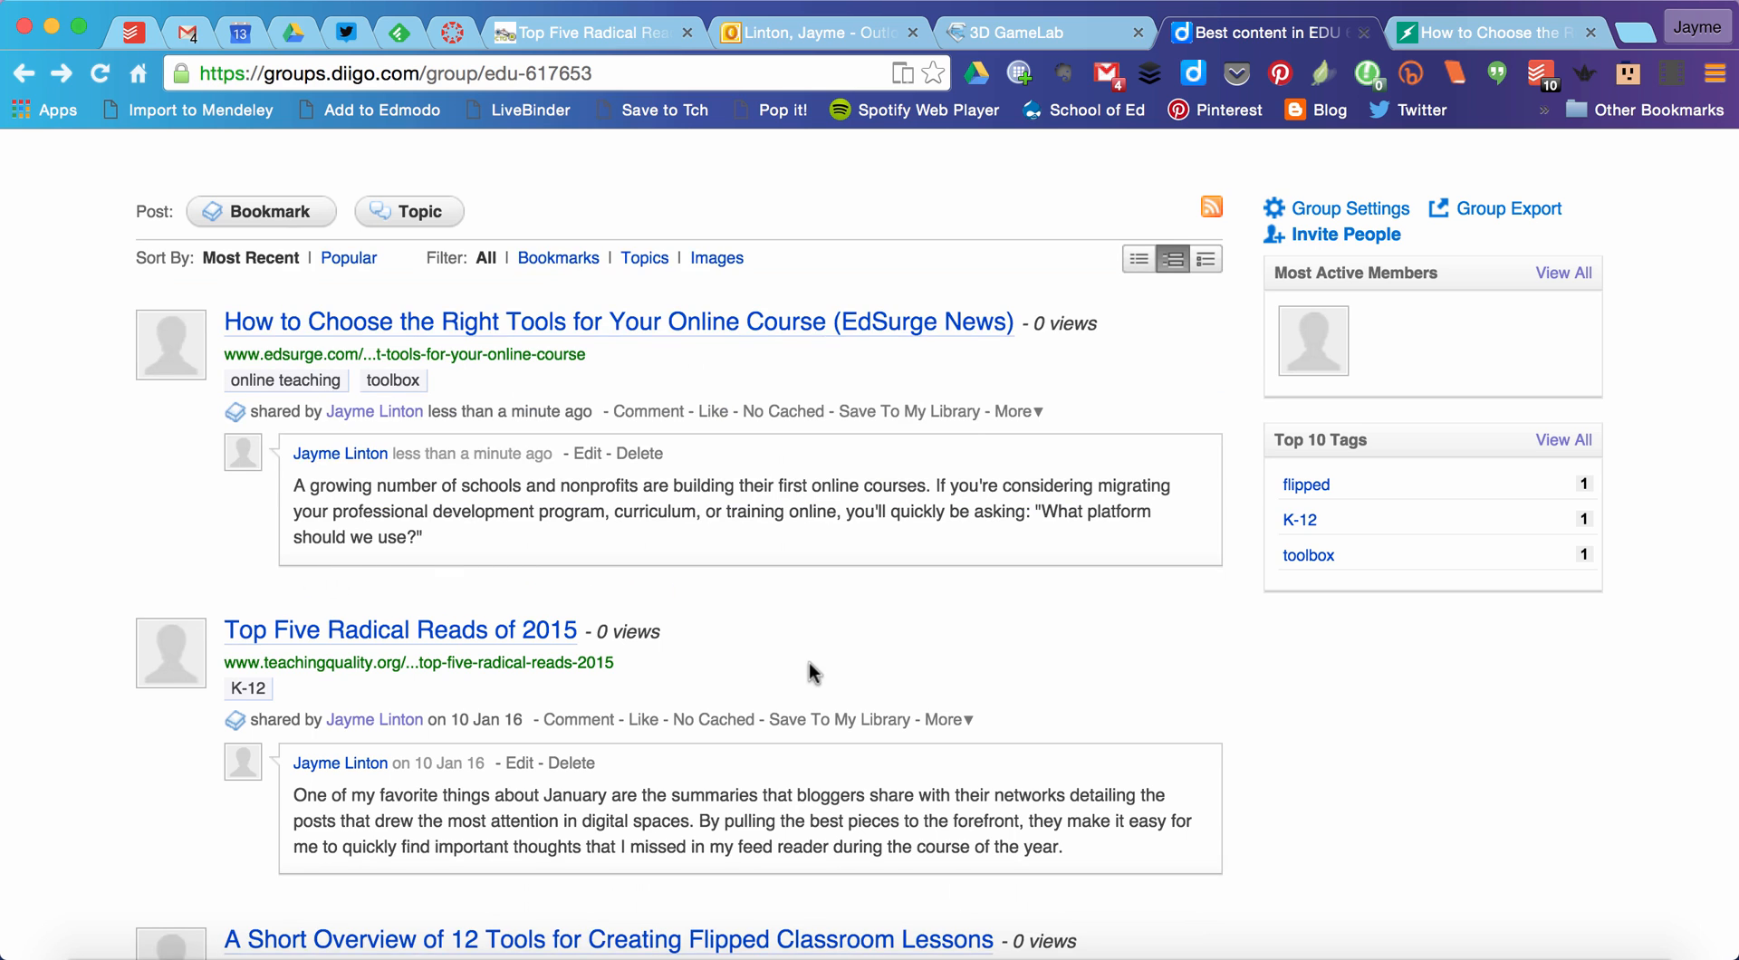
Step: Examine the group's shared bookmarks, then open and cancel a comment on "A Short Overview of 12 Tools for Creating Flipped Classroom Lessons"
scroll(808, 673, "up", 1)
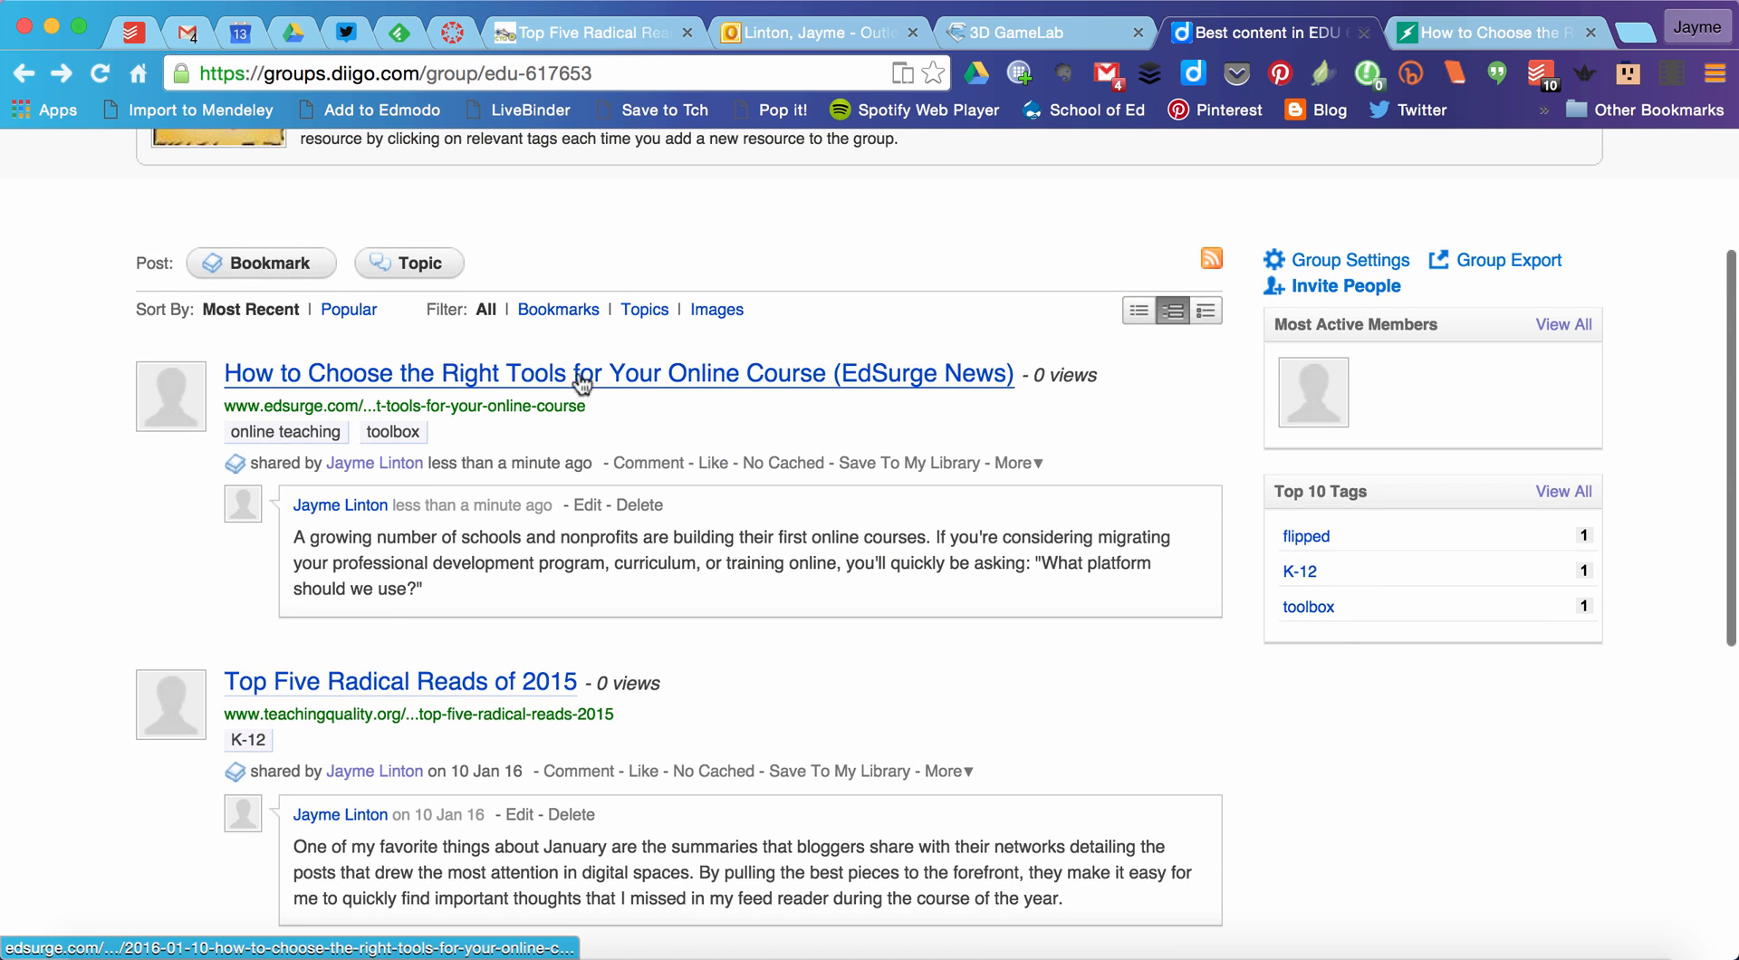
scroll(694, 497, "up", 1)
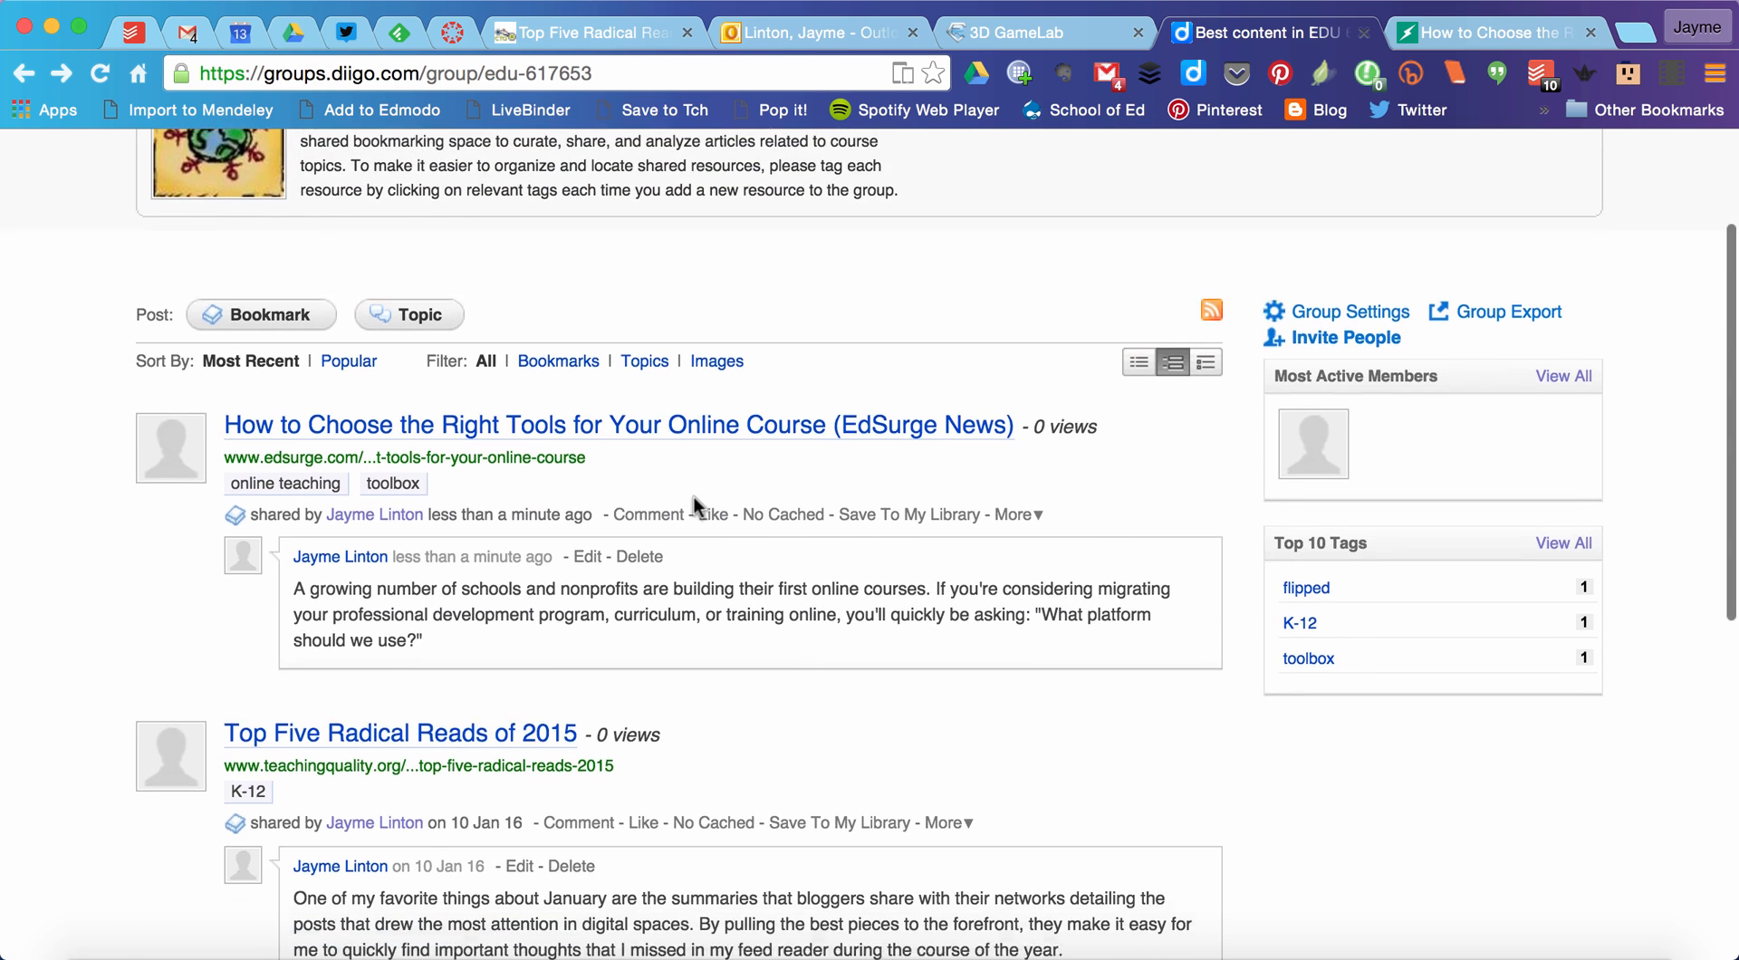
scroll(694, 497, "down", 3)
scroll(694, 496, "up", 3)
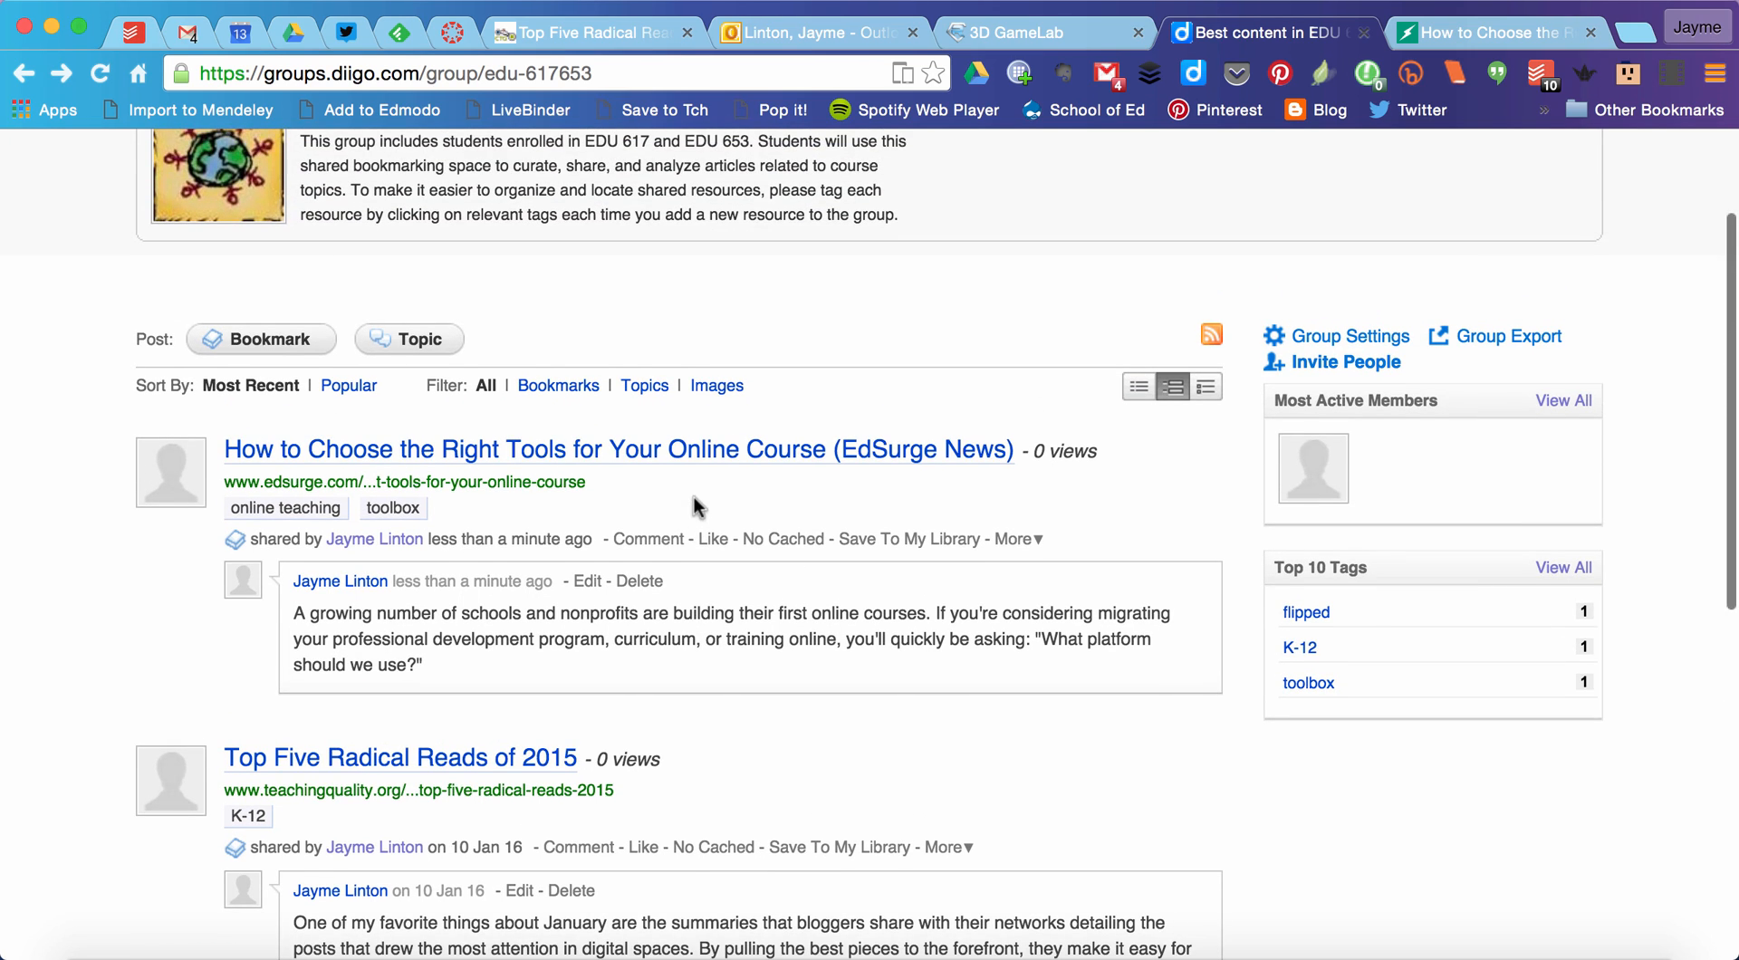
scroll(694, 496, "down", 1)
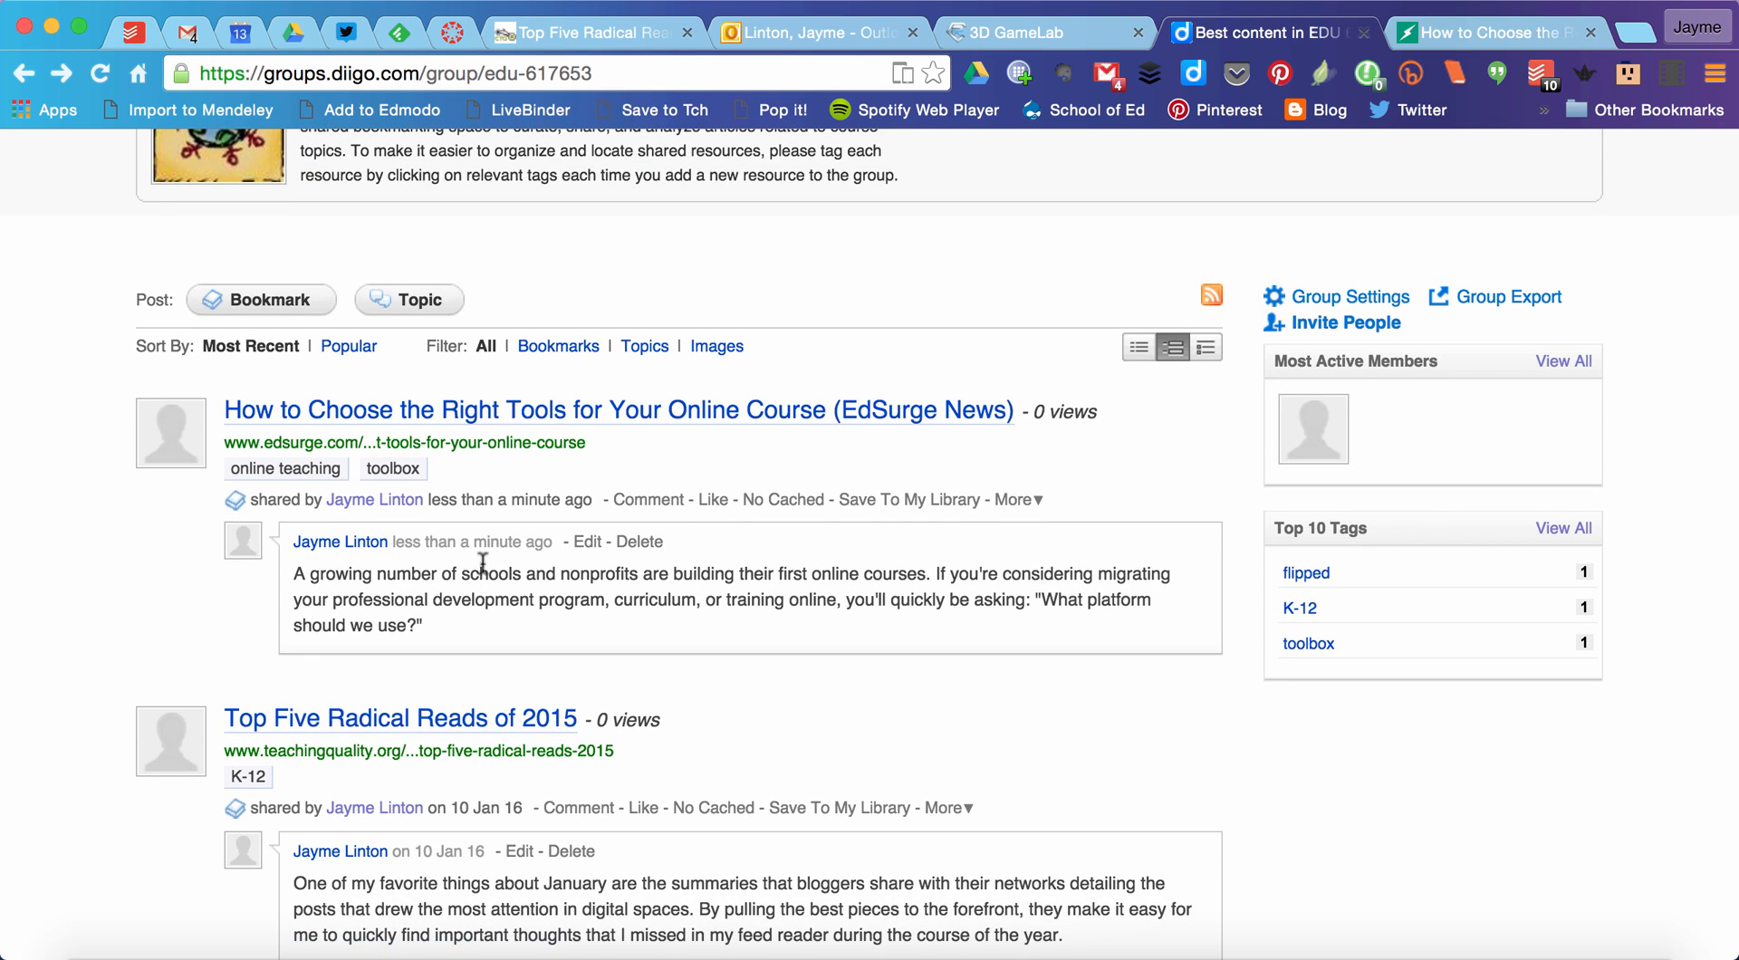
scroll(906, 632, "down", 5)
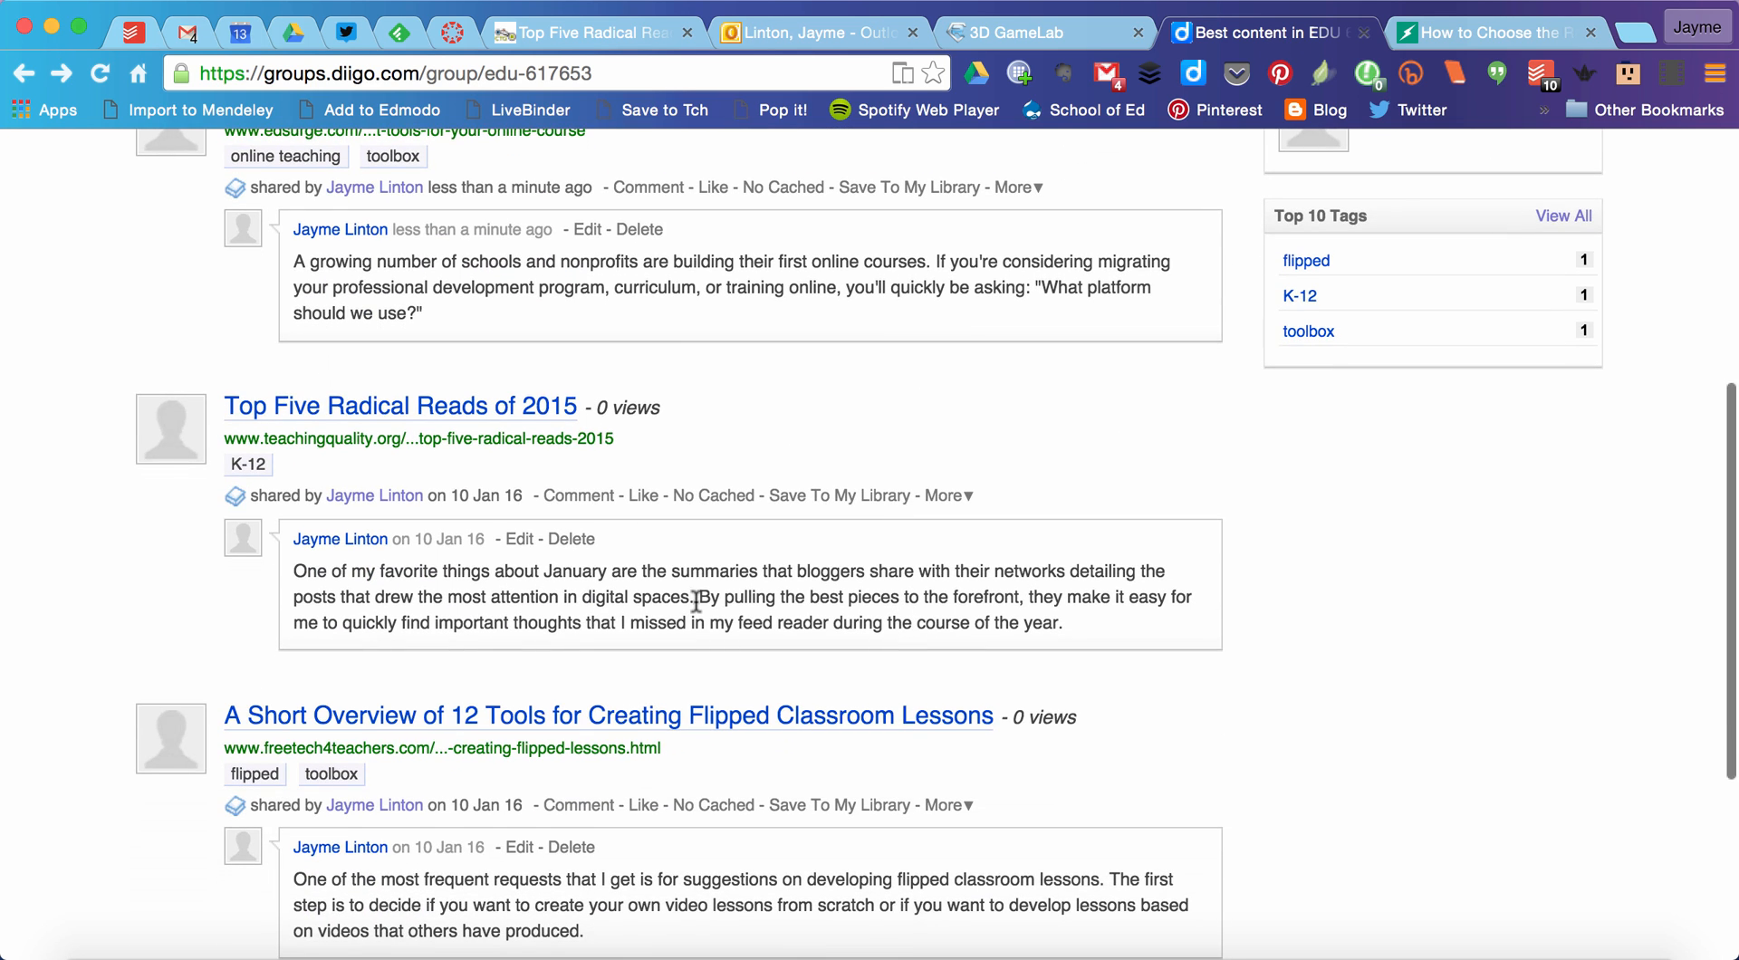
scroll(543, 724, "down", 3)
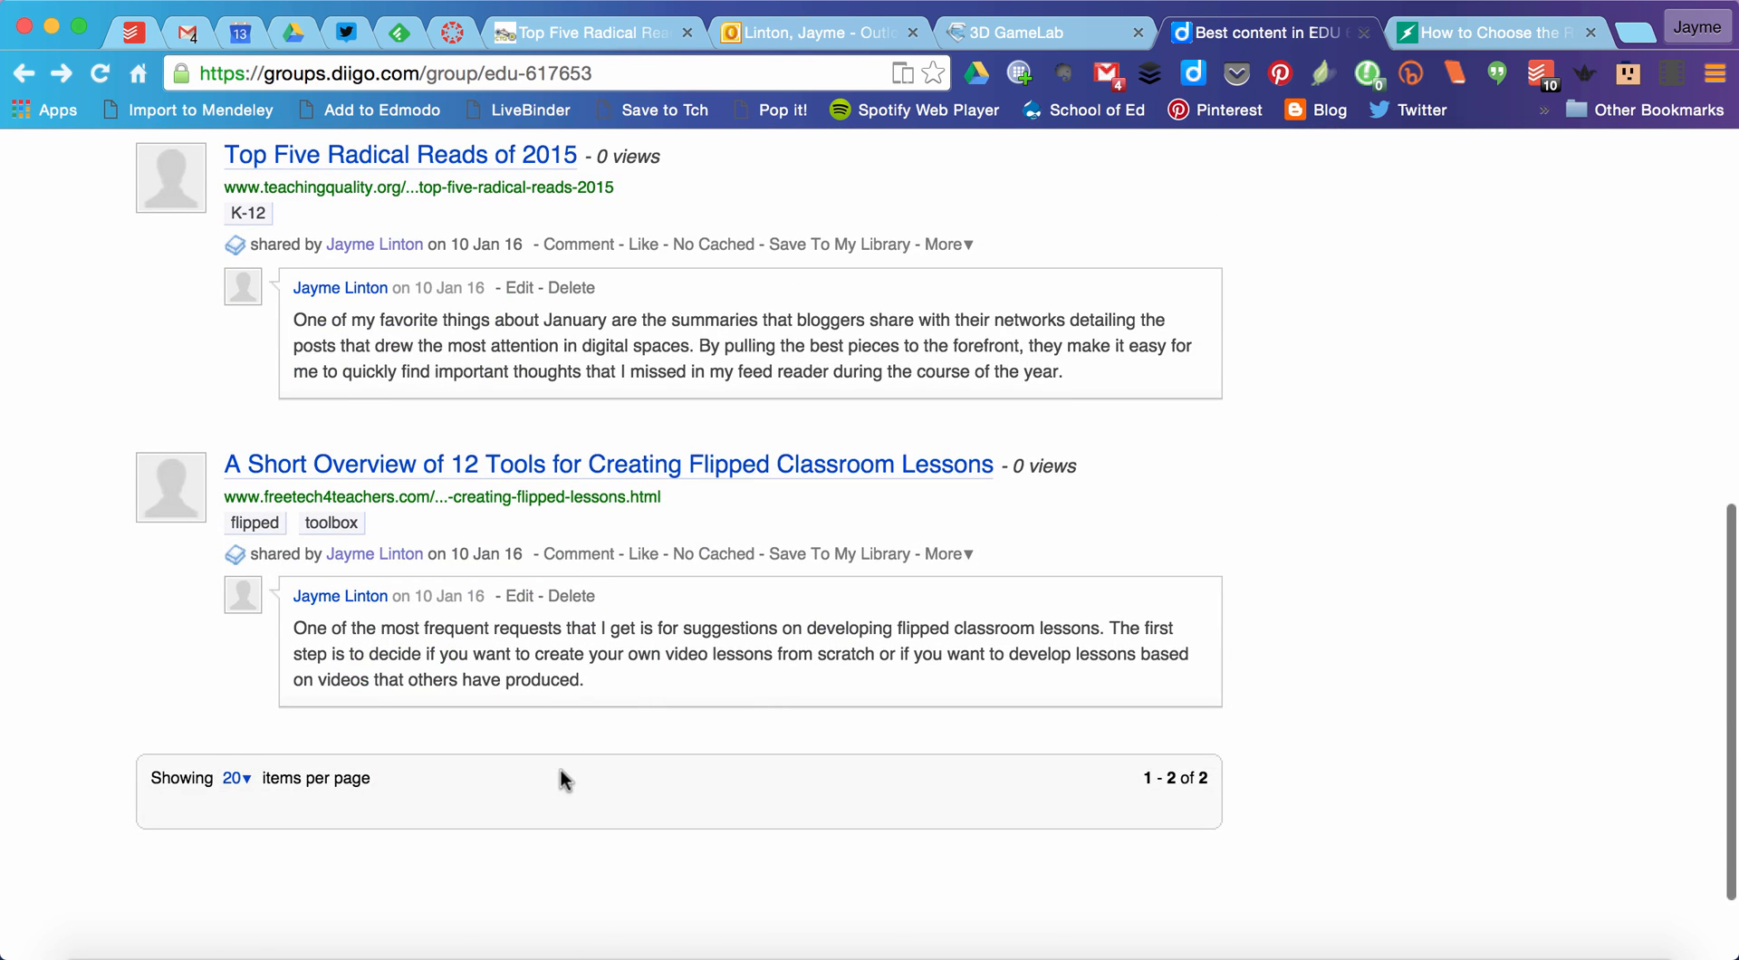
left_click(577, 554)
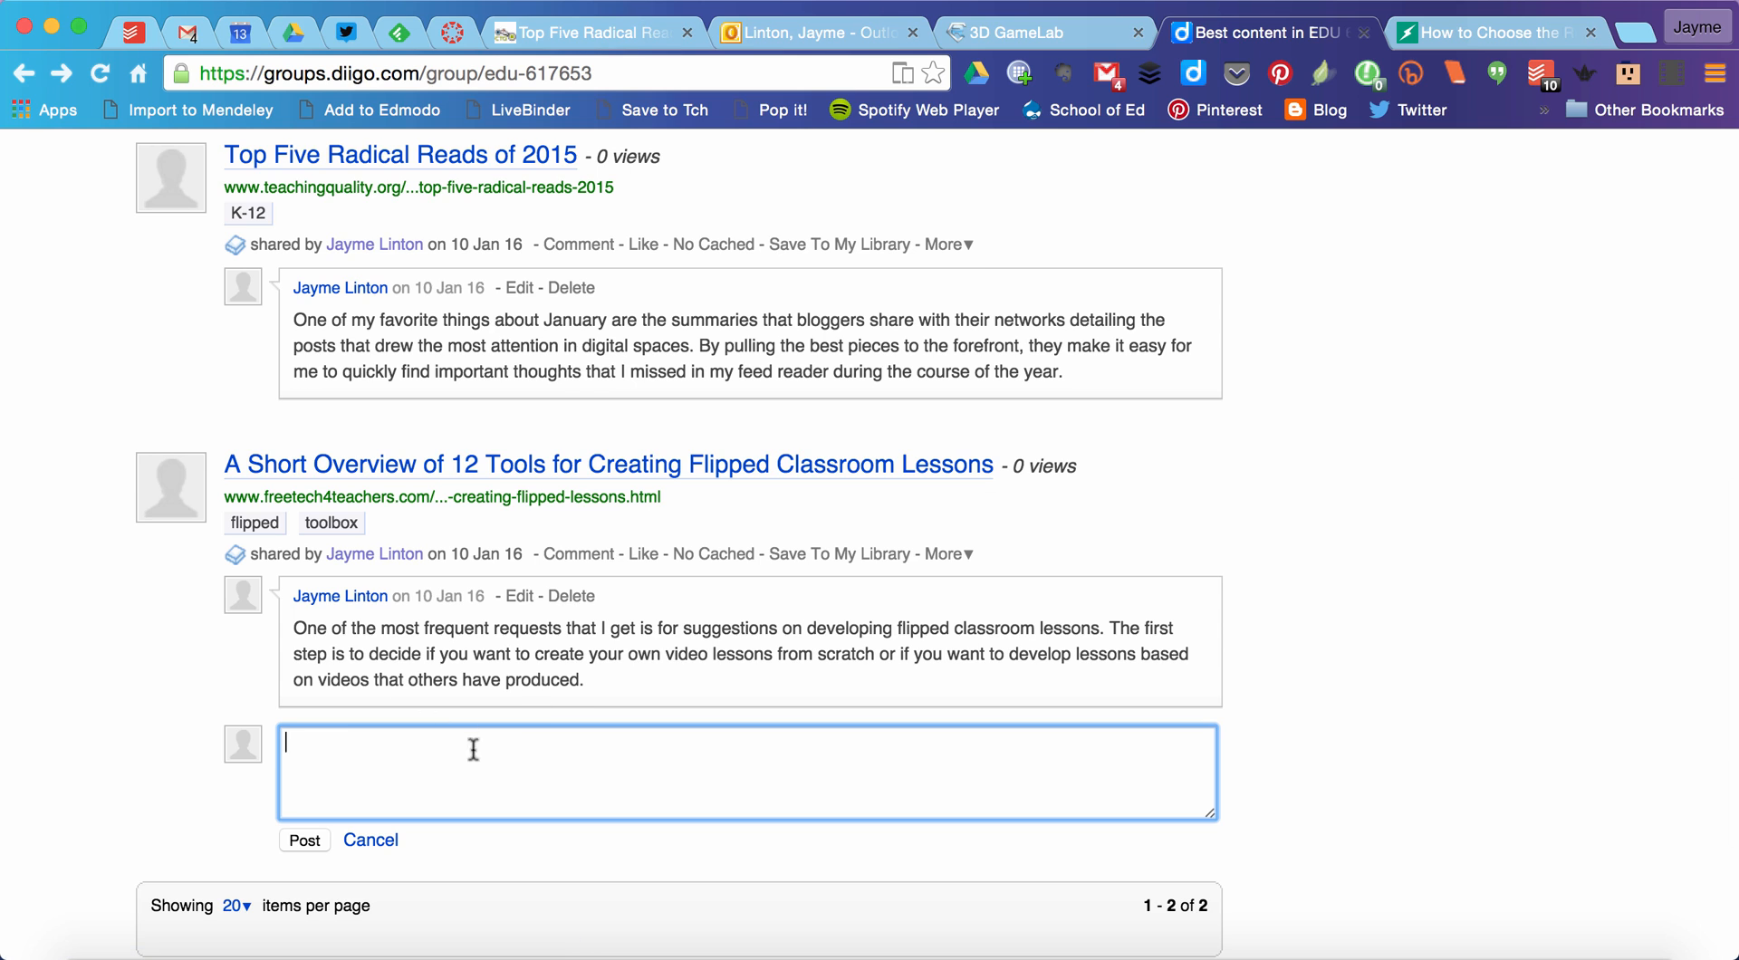
left_click(373, 840)
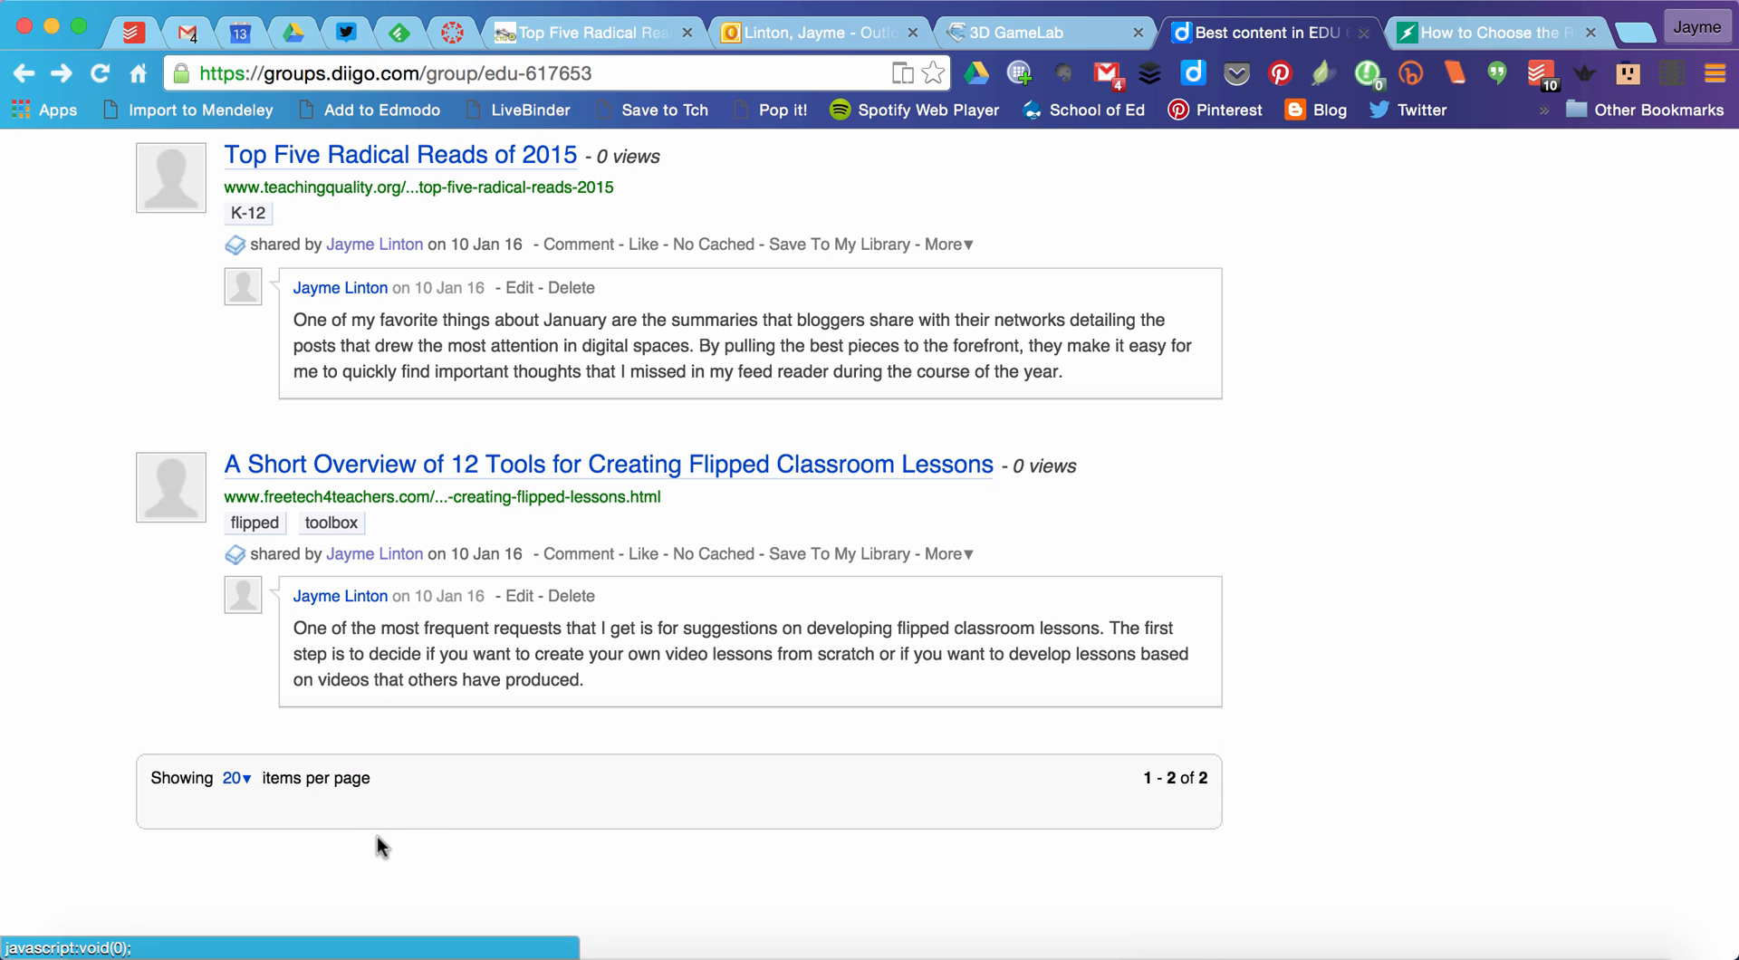
Step: Reload the EDU 617/653 group page and examine its Top 10 Tags list
scroll(652, 647, "up", 5)
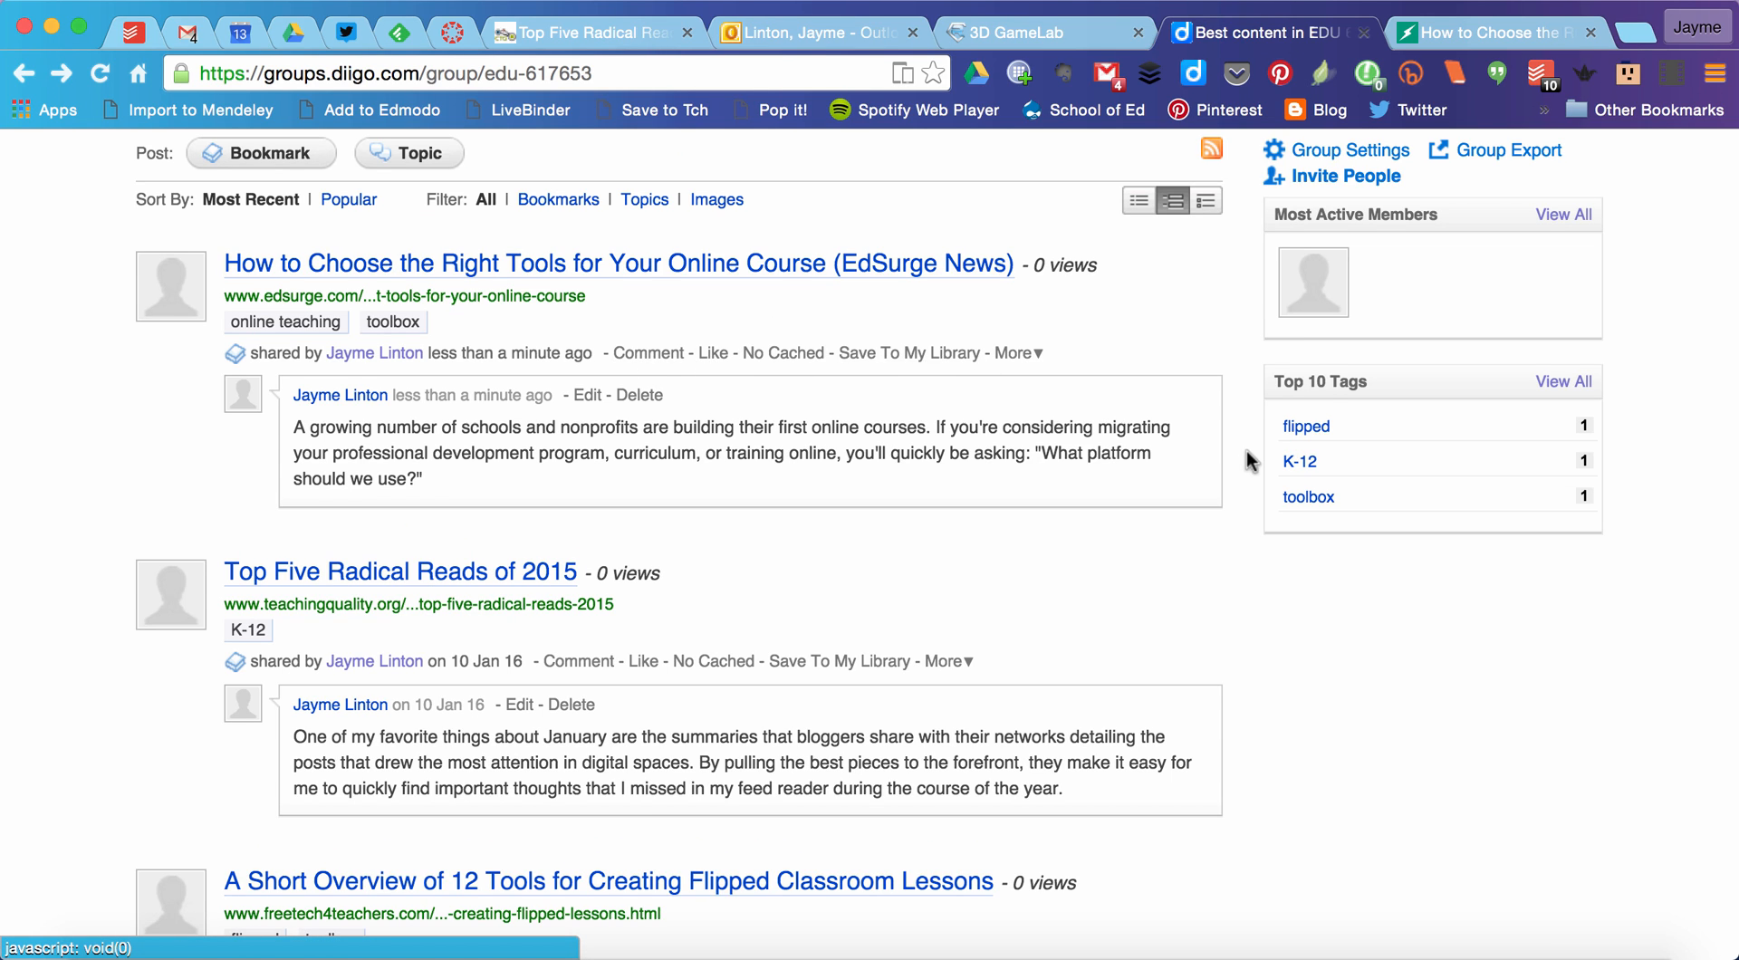
scroll(1246, 449, "up", 3)
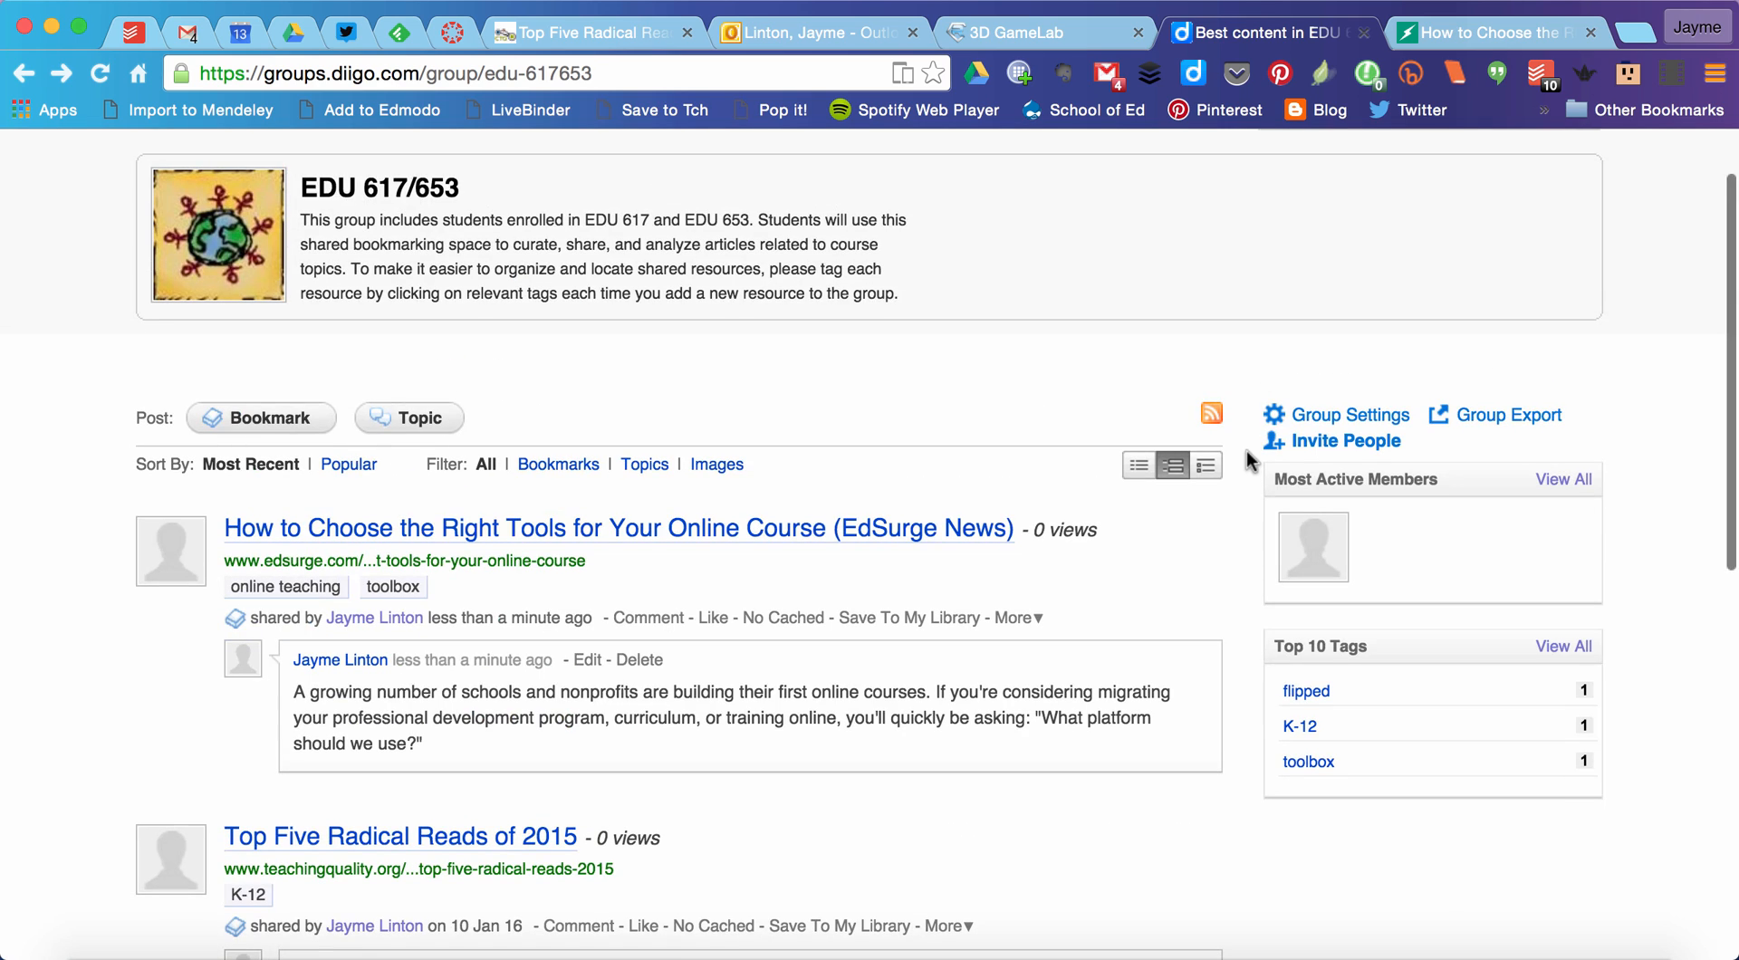
left_click(1318, 761)
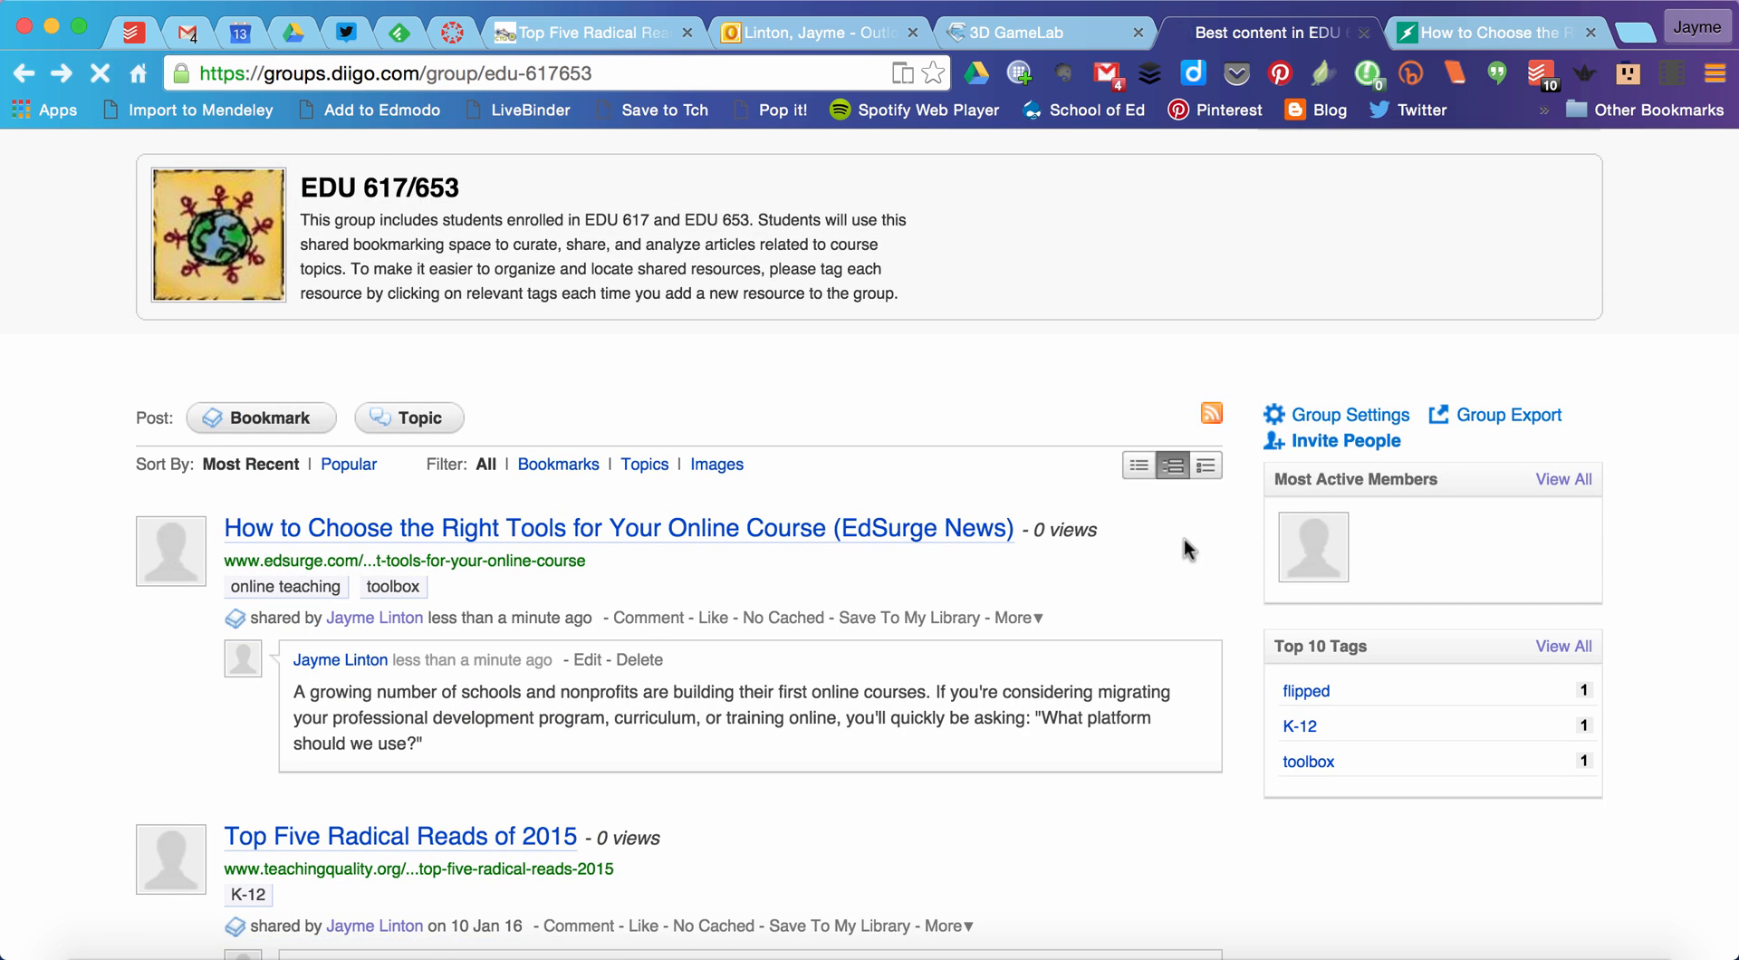
scroll(1606, 639, "down", 2)
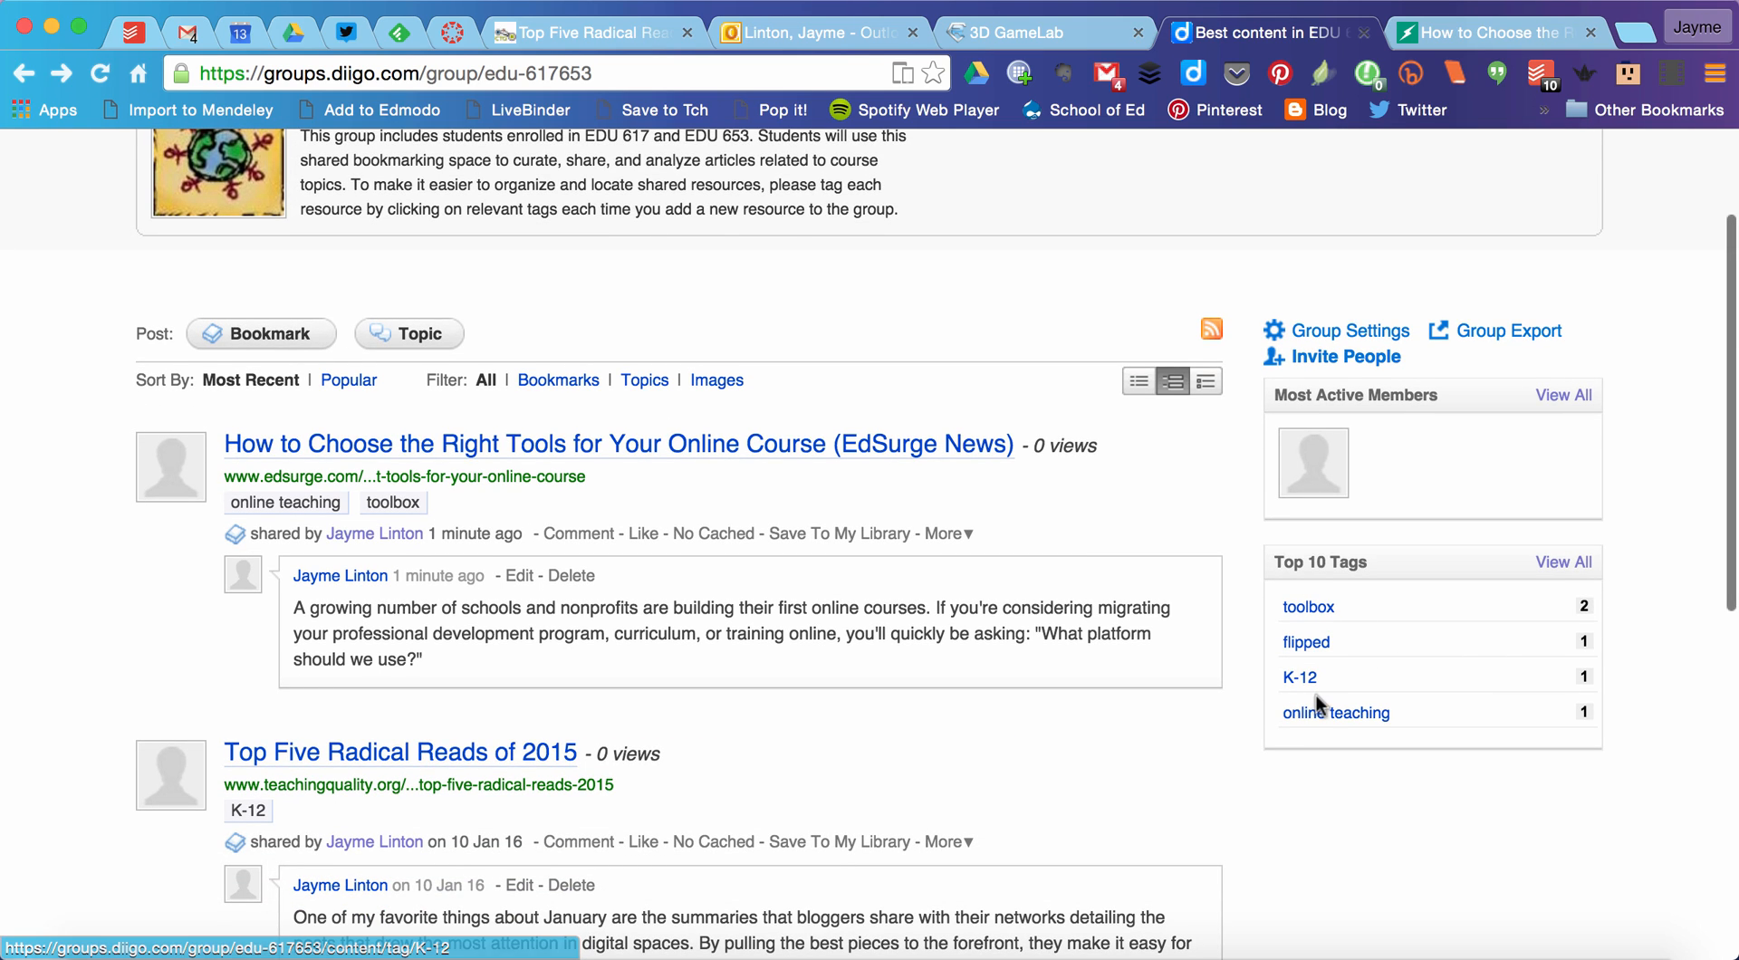
scroll(1330, 739, "down", 1)
scroll(1329, 748, "down", 1)
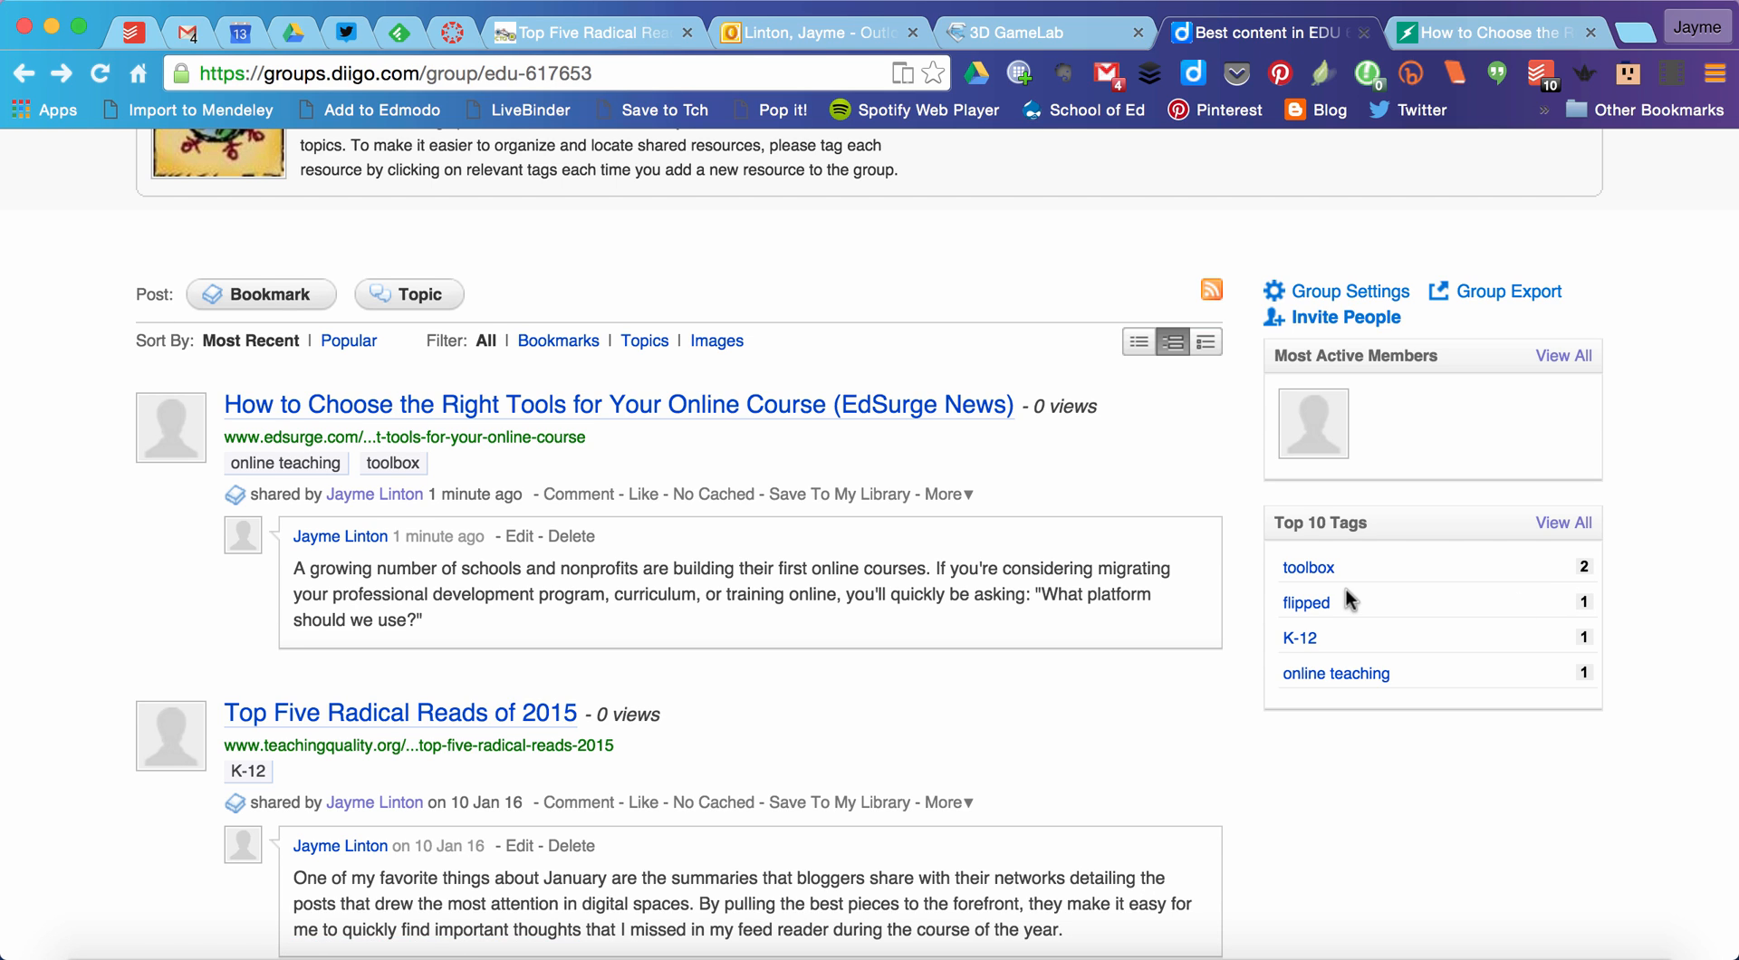
Step: View the group items tagged "flipped" and return to the group page
left_click(1311, 603)
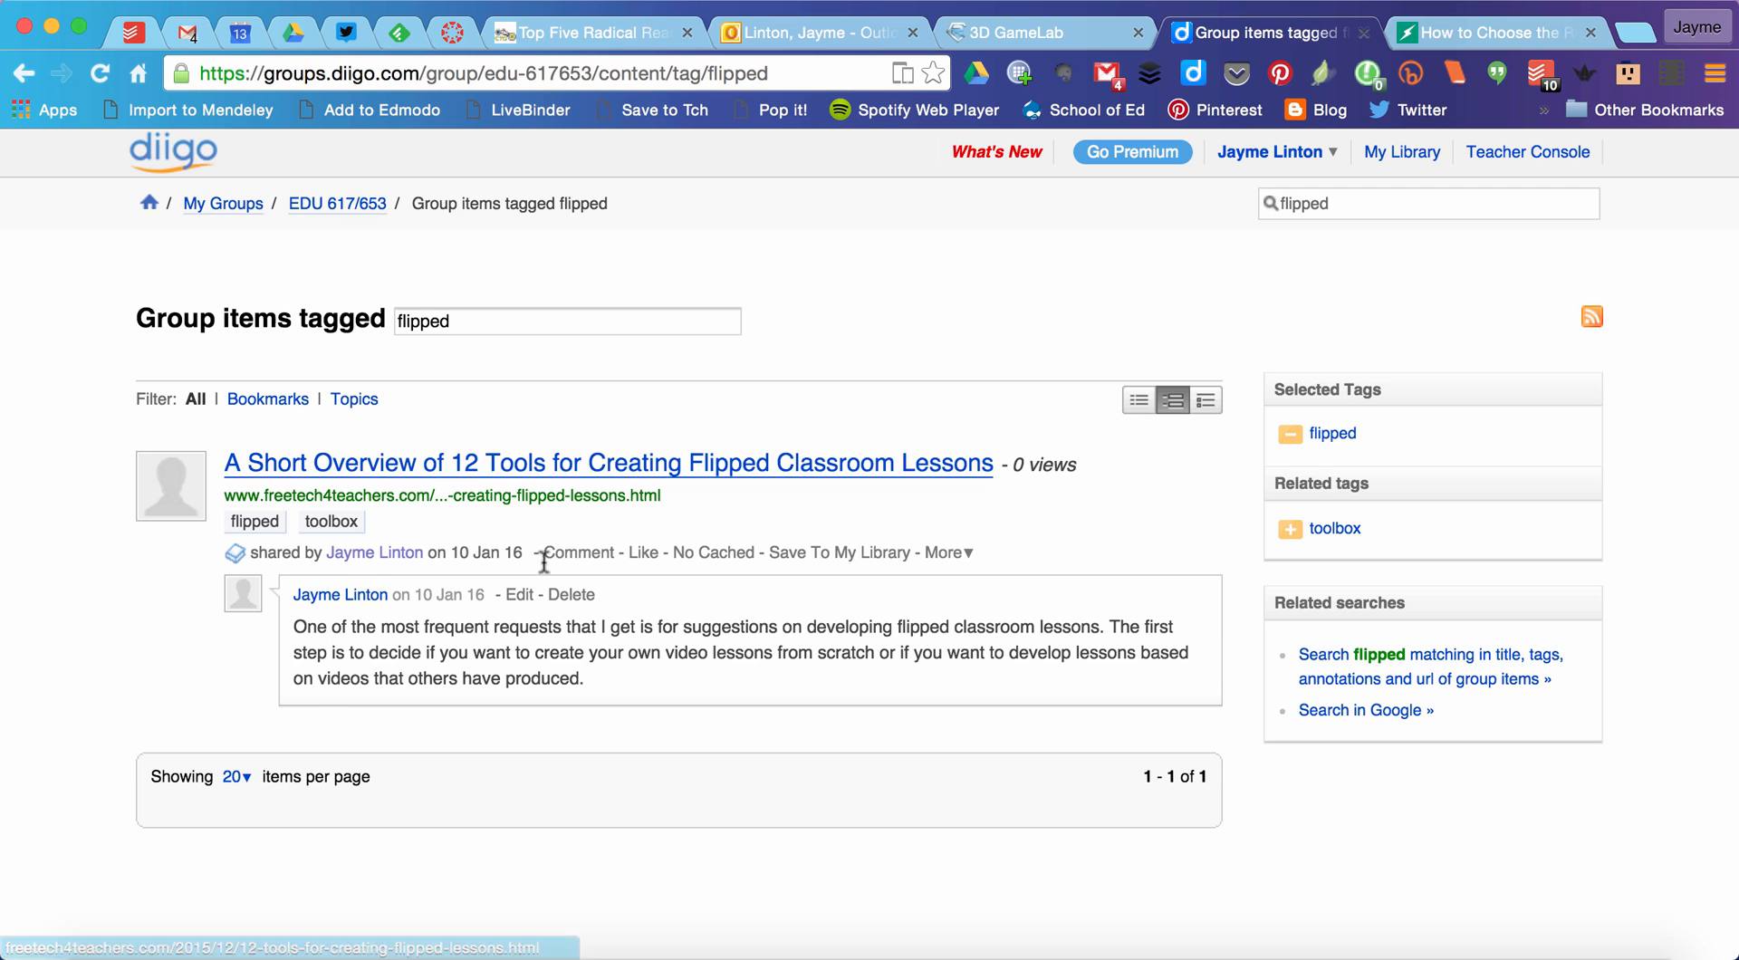
left_click(23, 73)
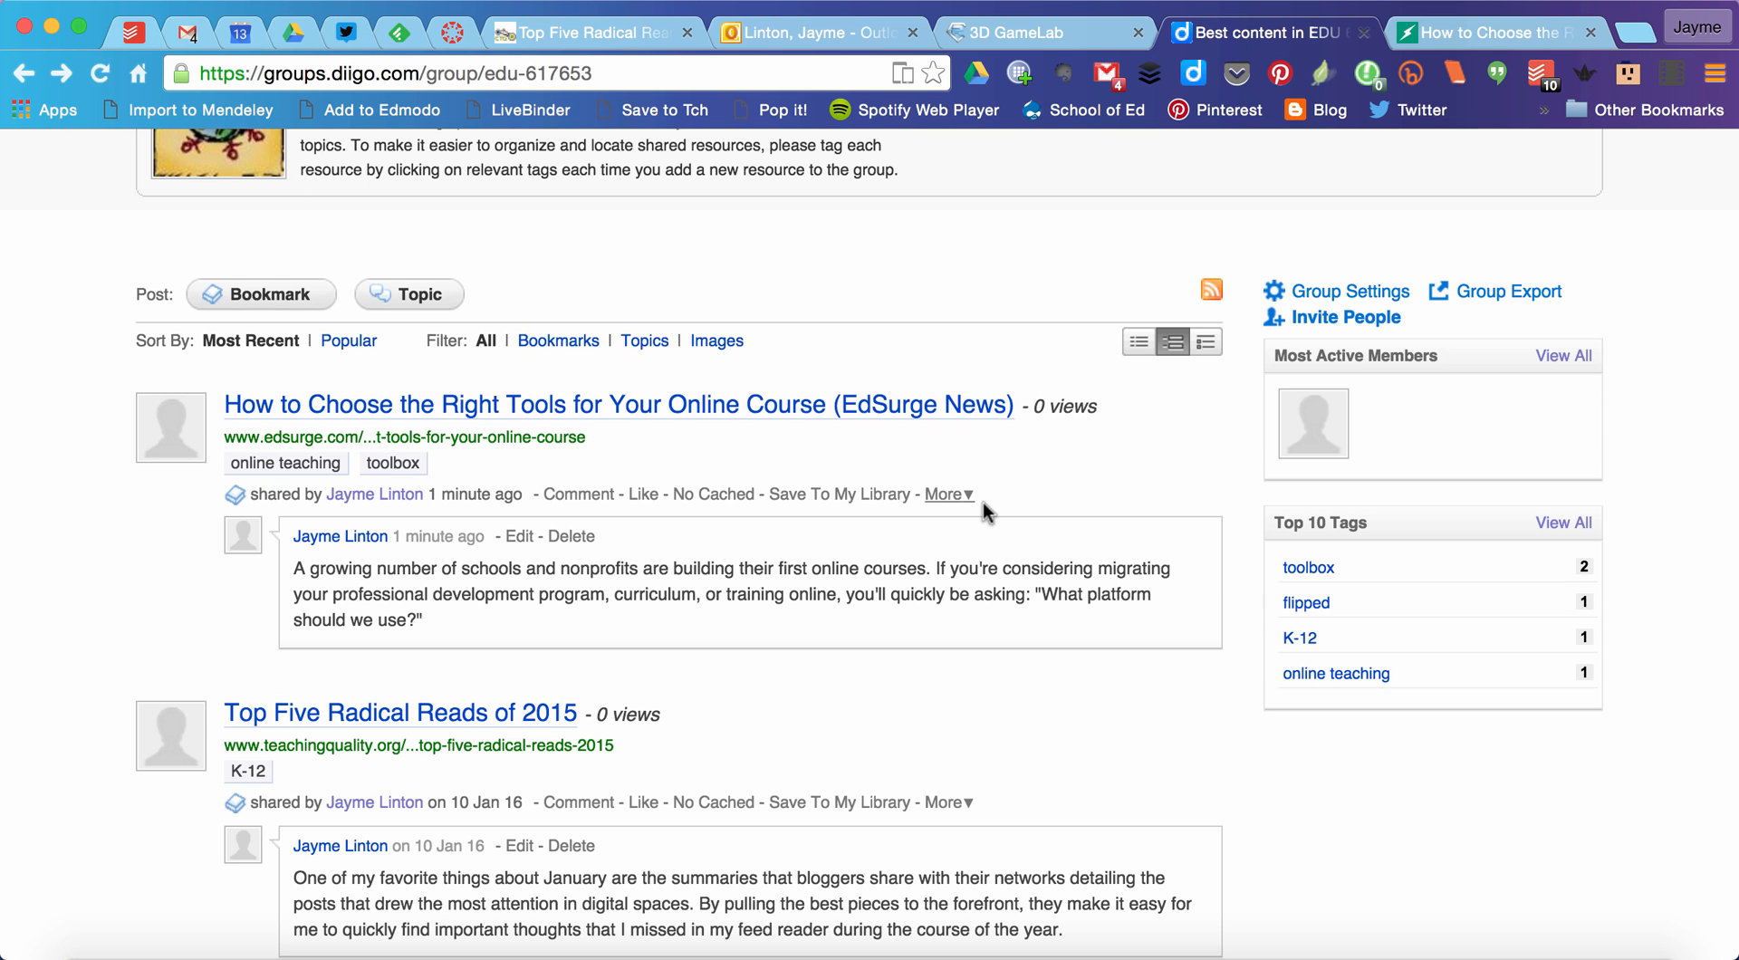
scroll(1080, 667, "up", 1)
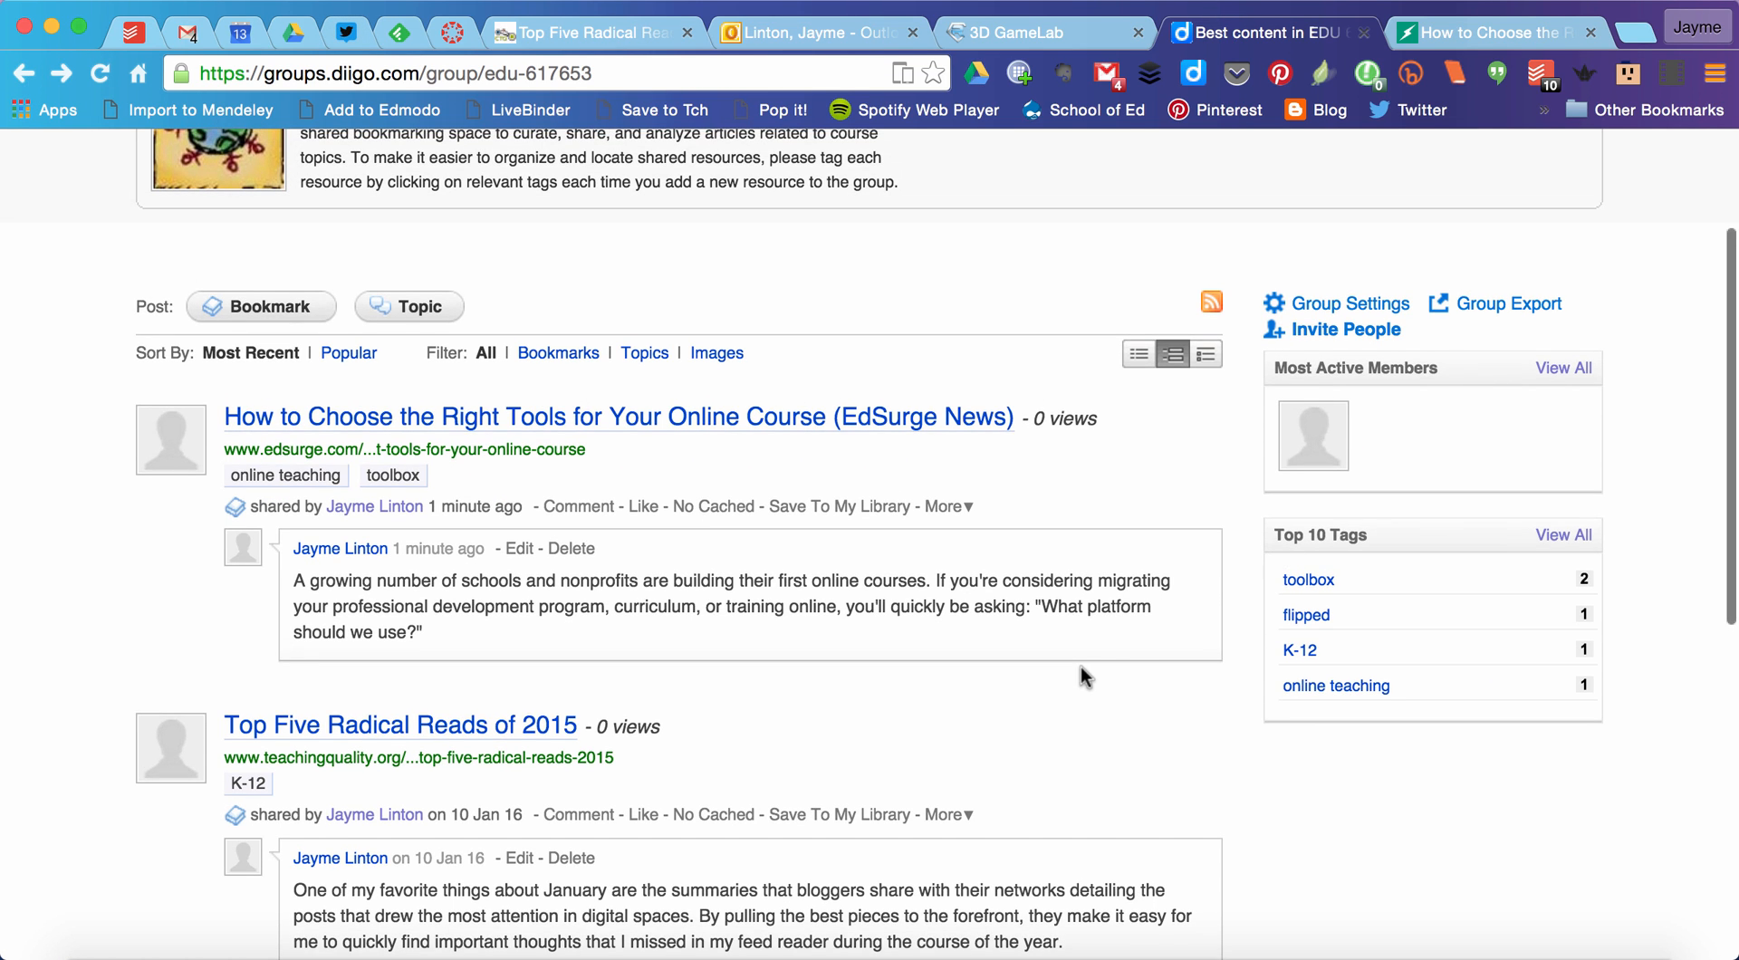
scroll(1137, 735, "down", 3)
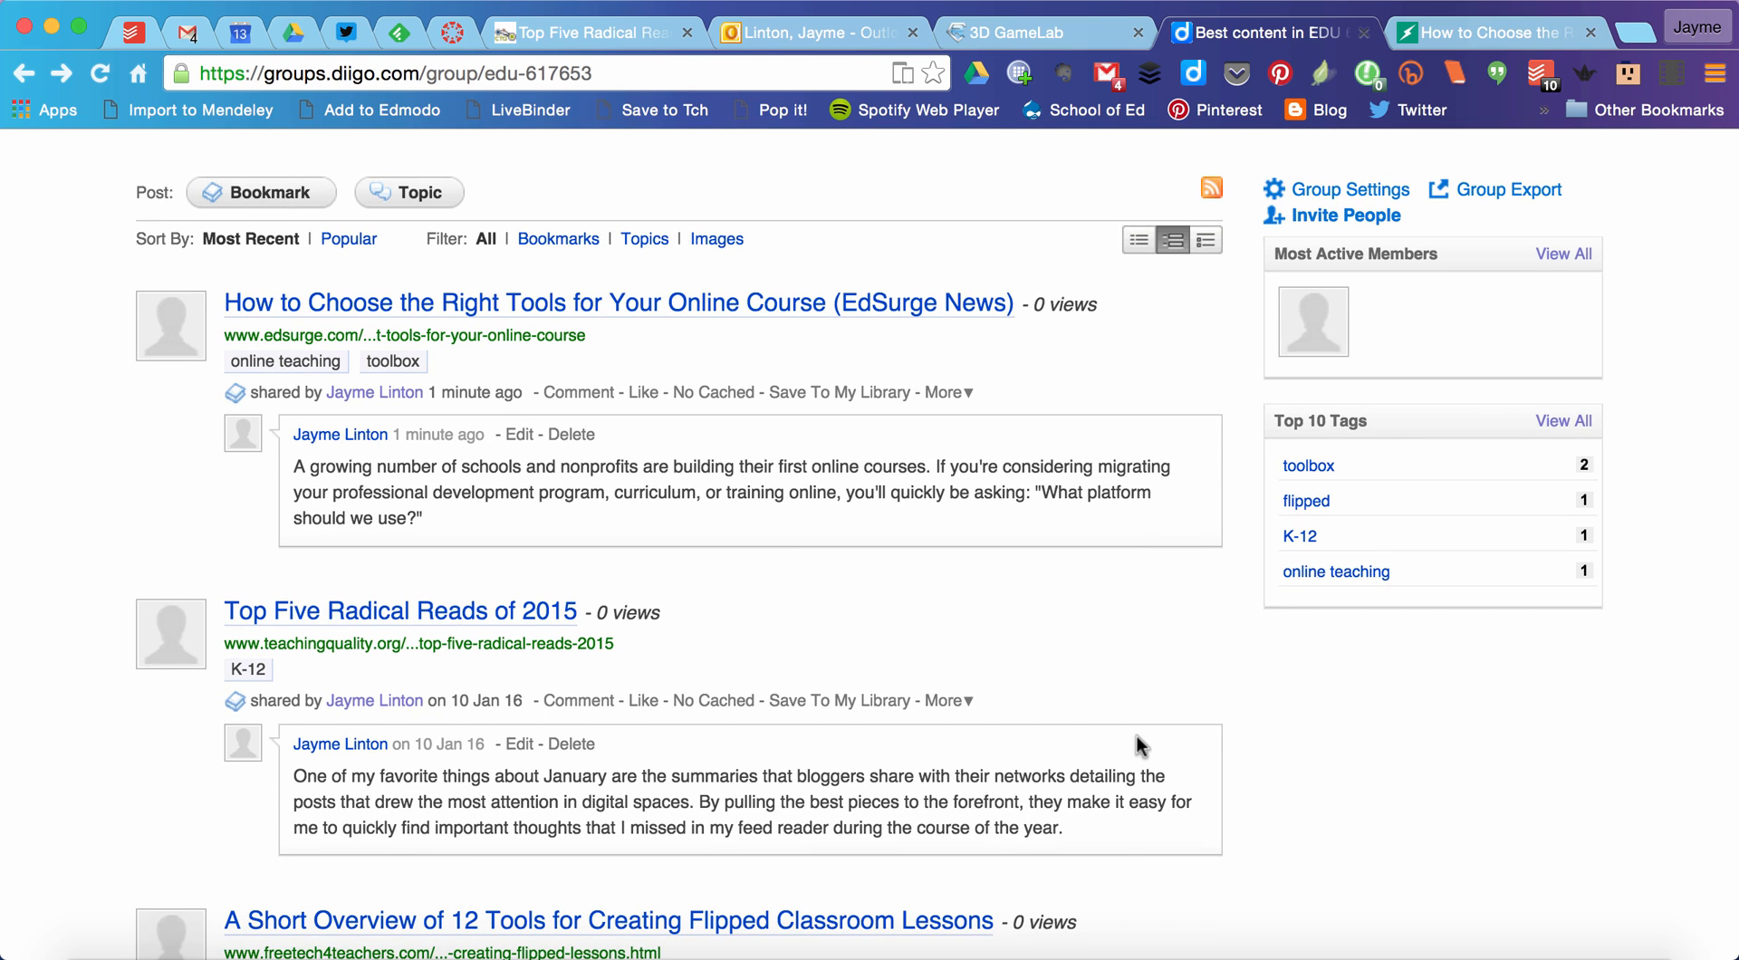
Step: Post a new group topic titled "Online teaching" with the comment "description"
scroll(1274, 759, "up", 6)
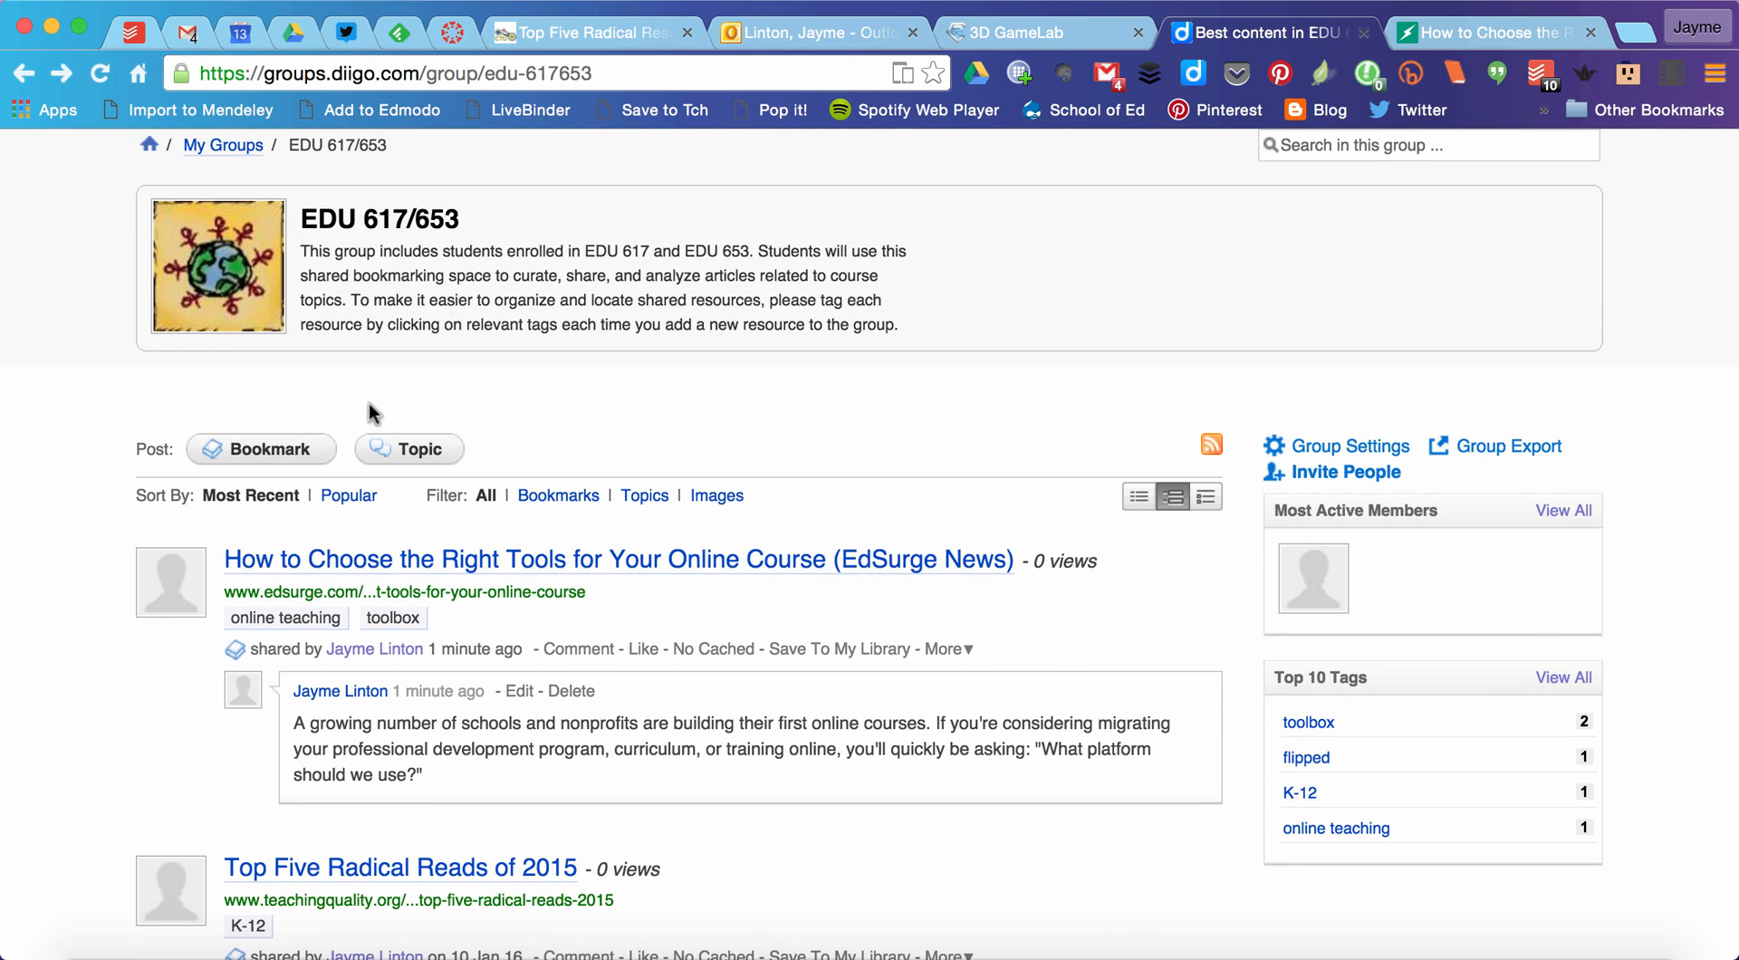
left_click(403, 457)
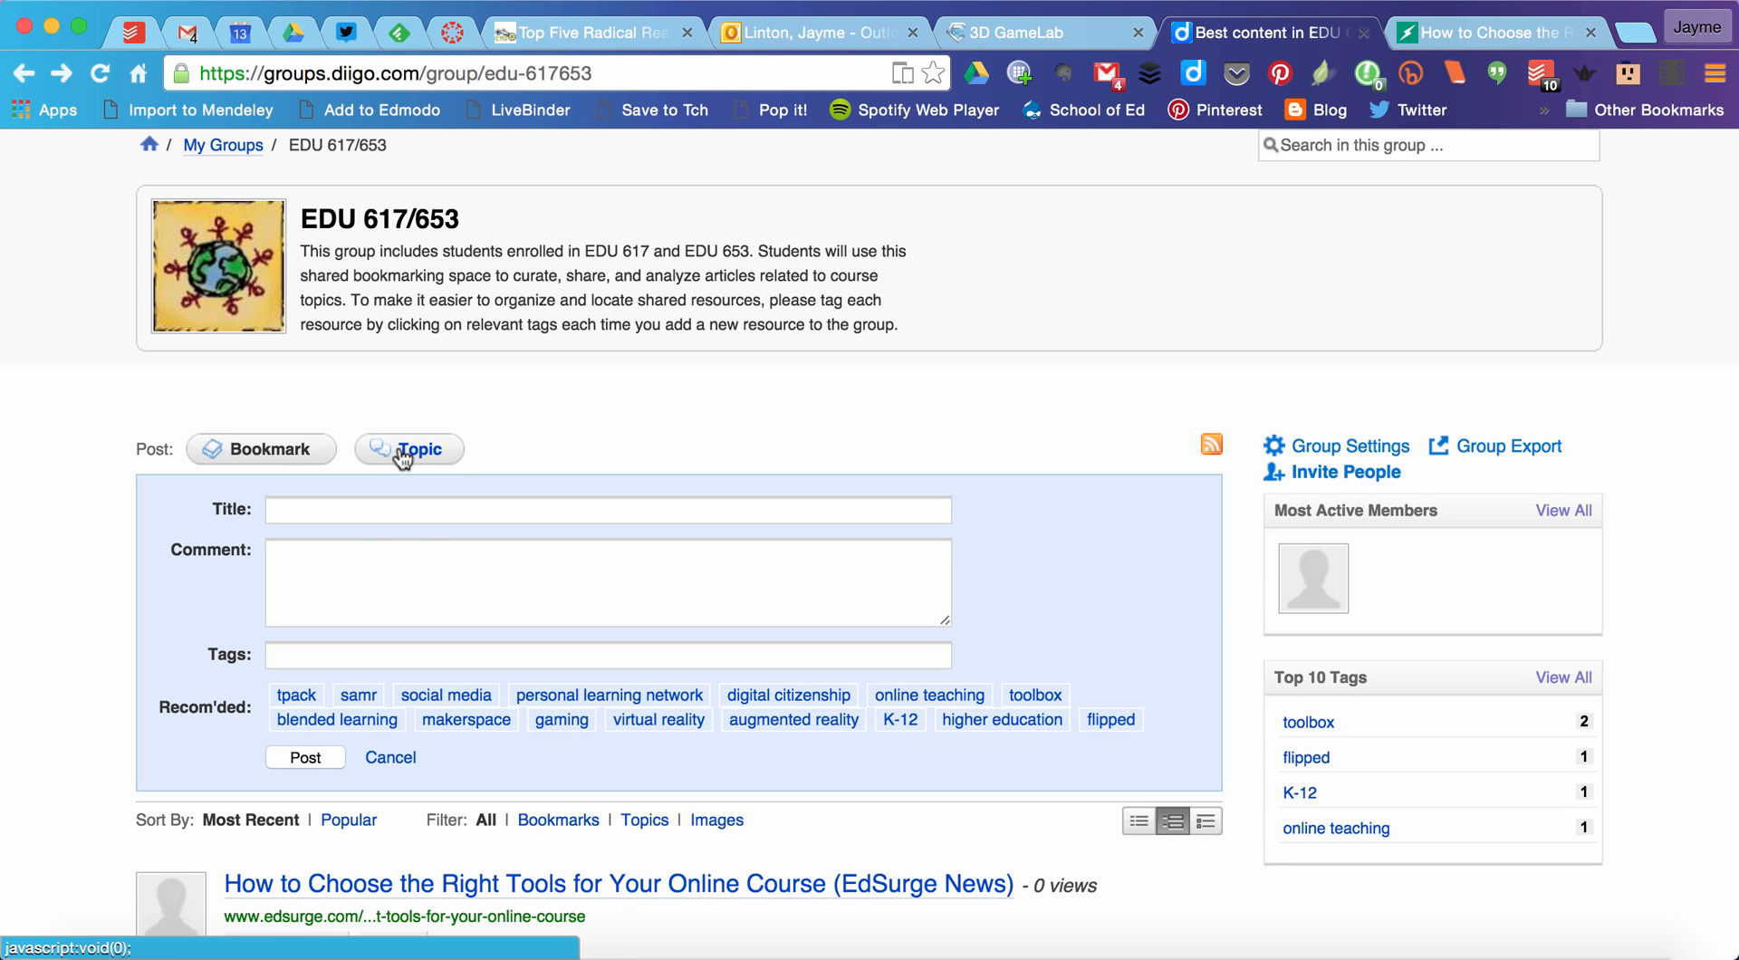
scroll(583, 435, "down", 1)
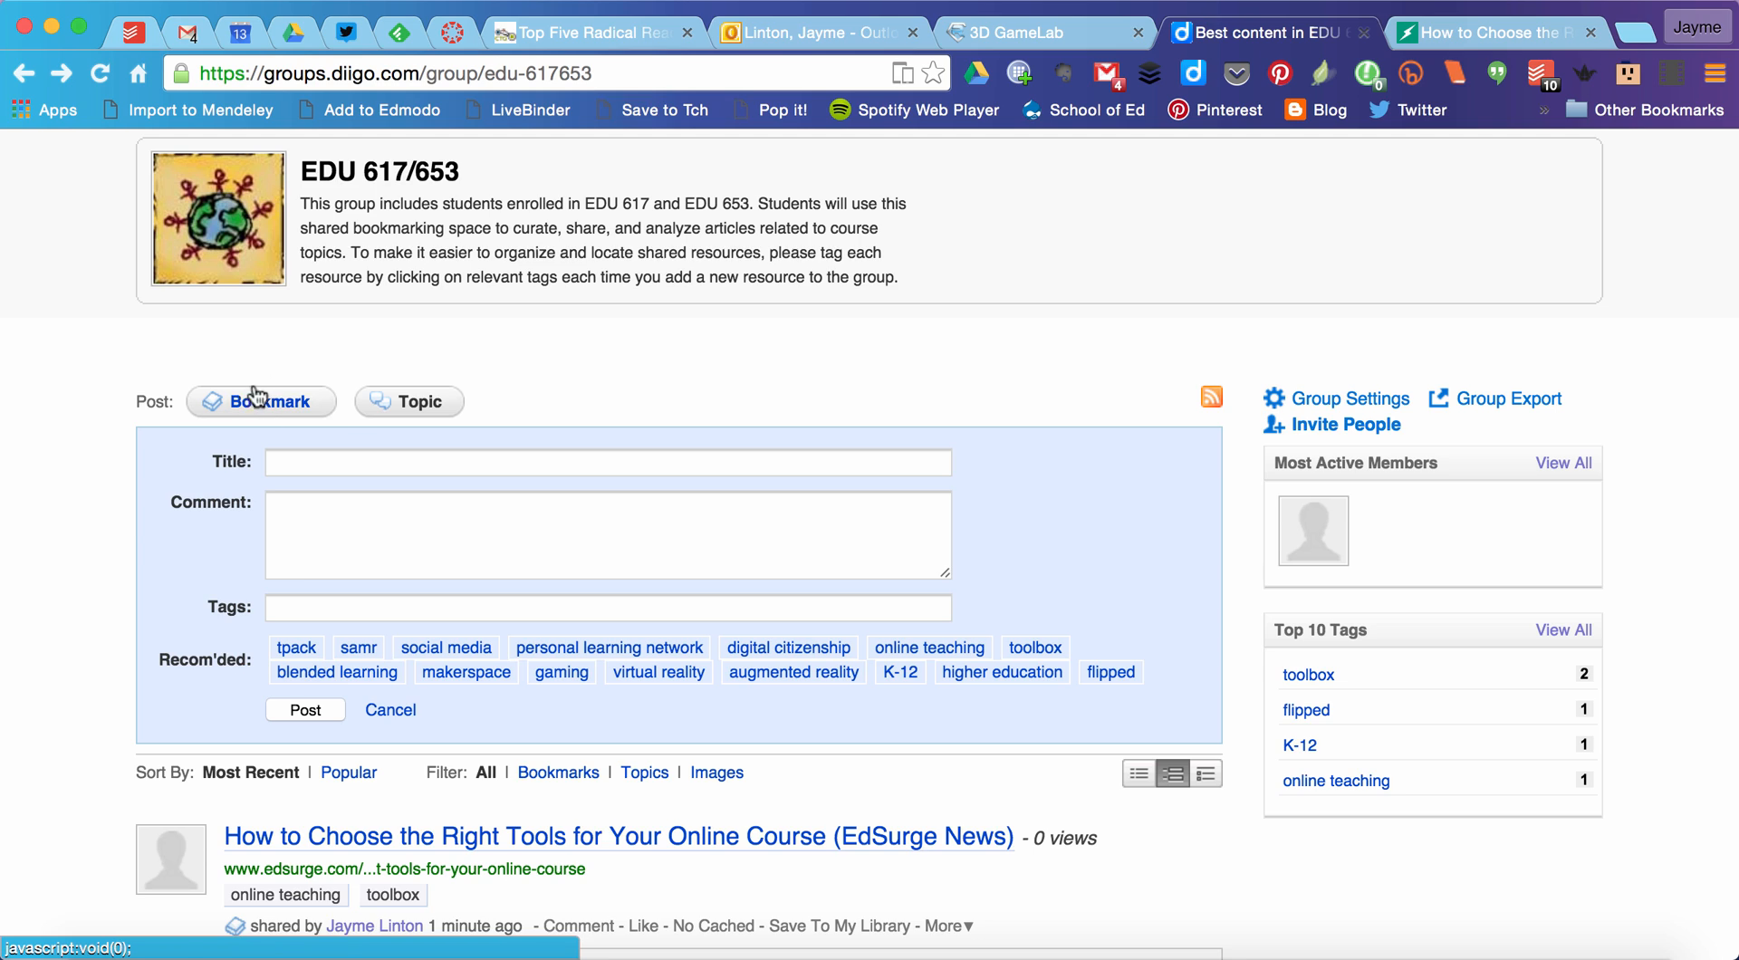
left_click(408, 461)
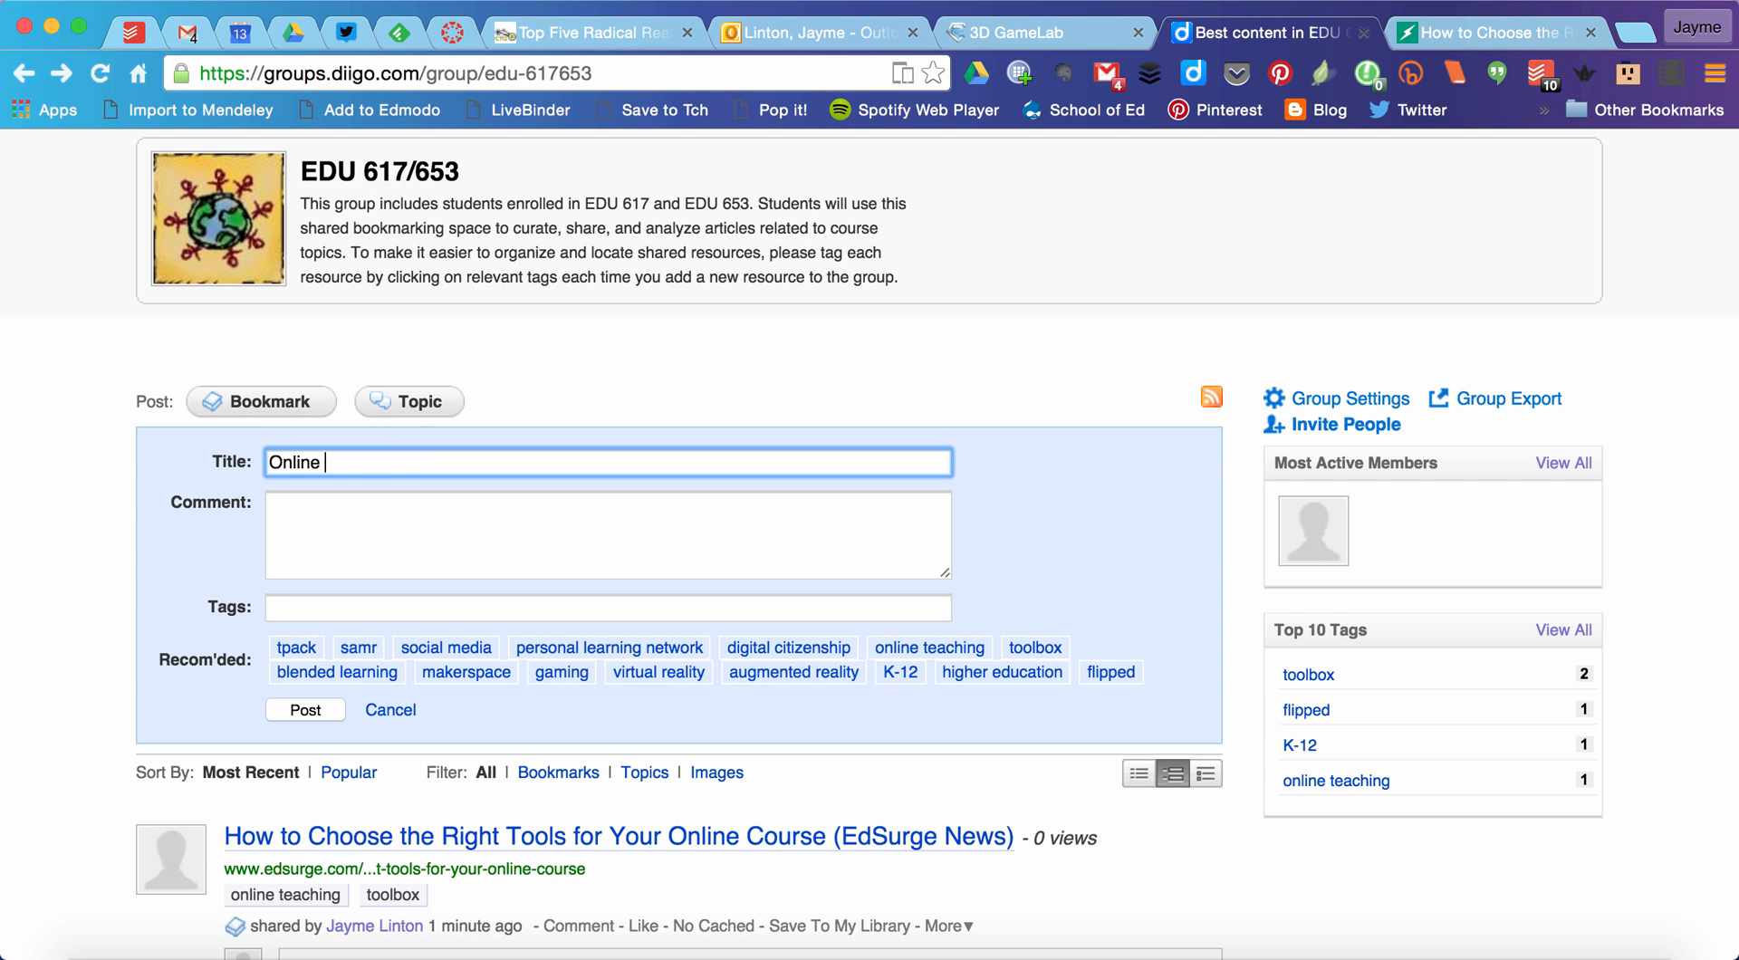
key("Tab")
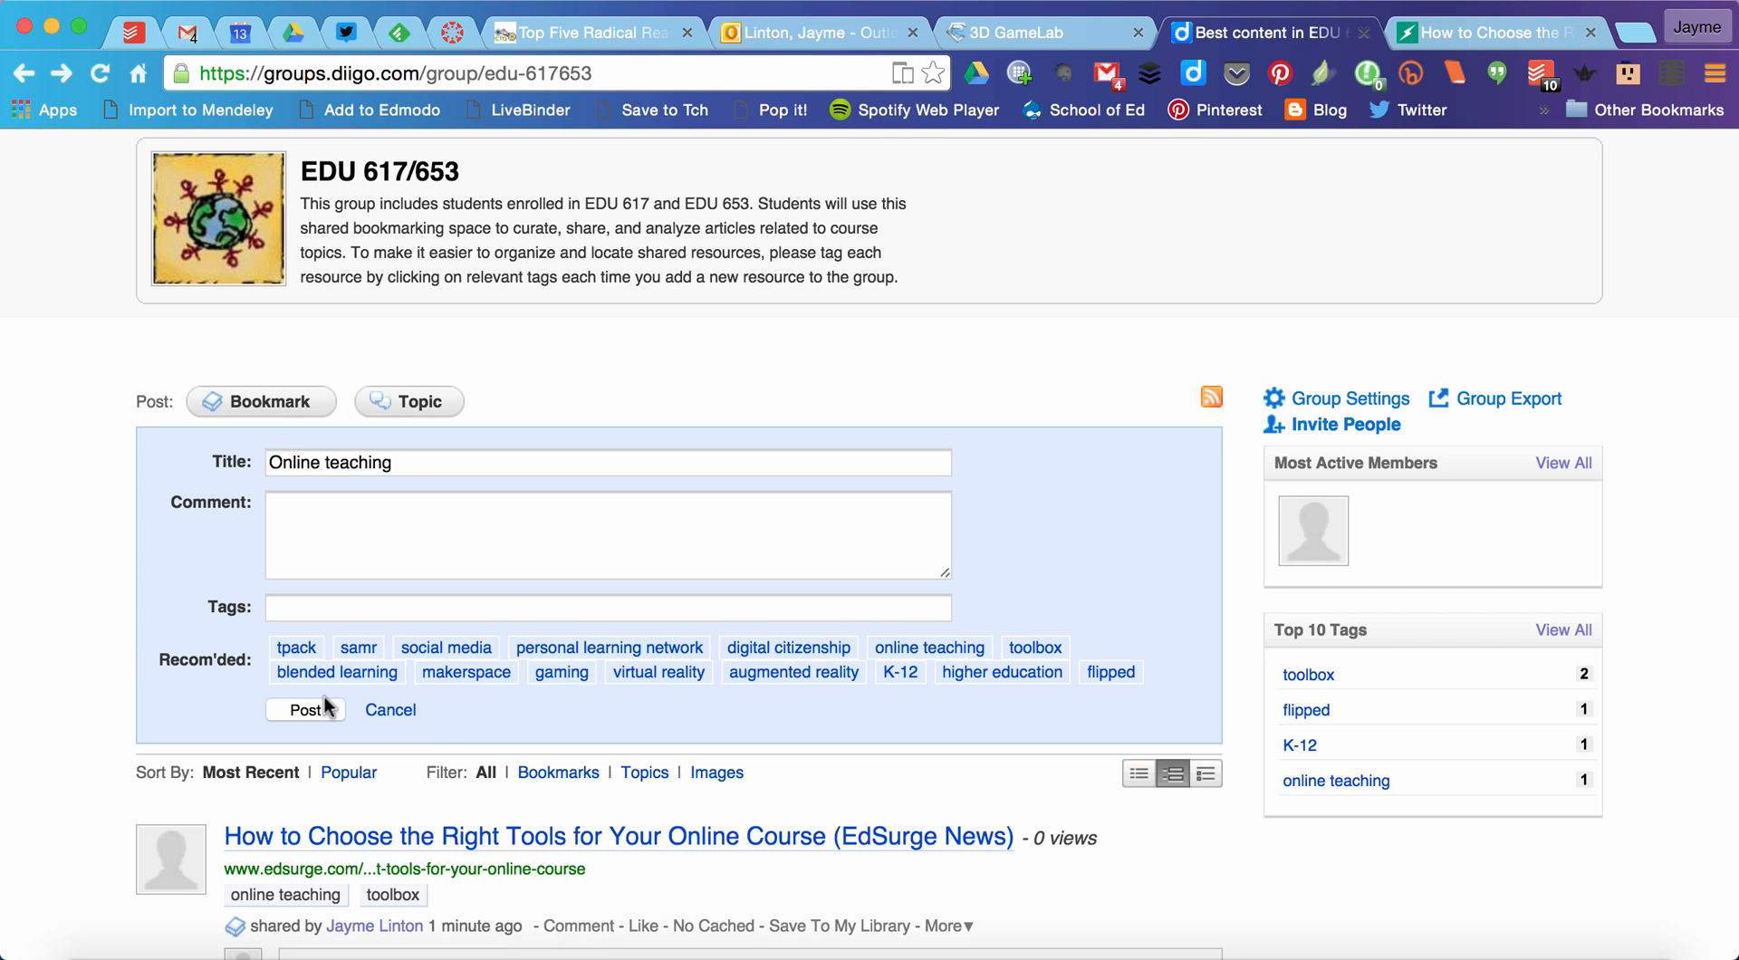
type("dea")
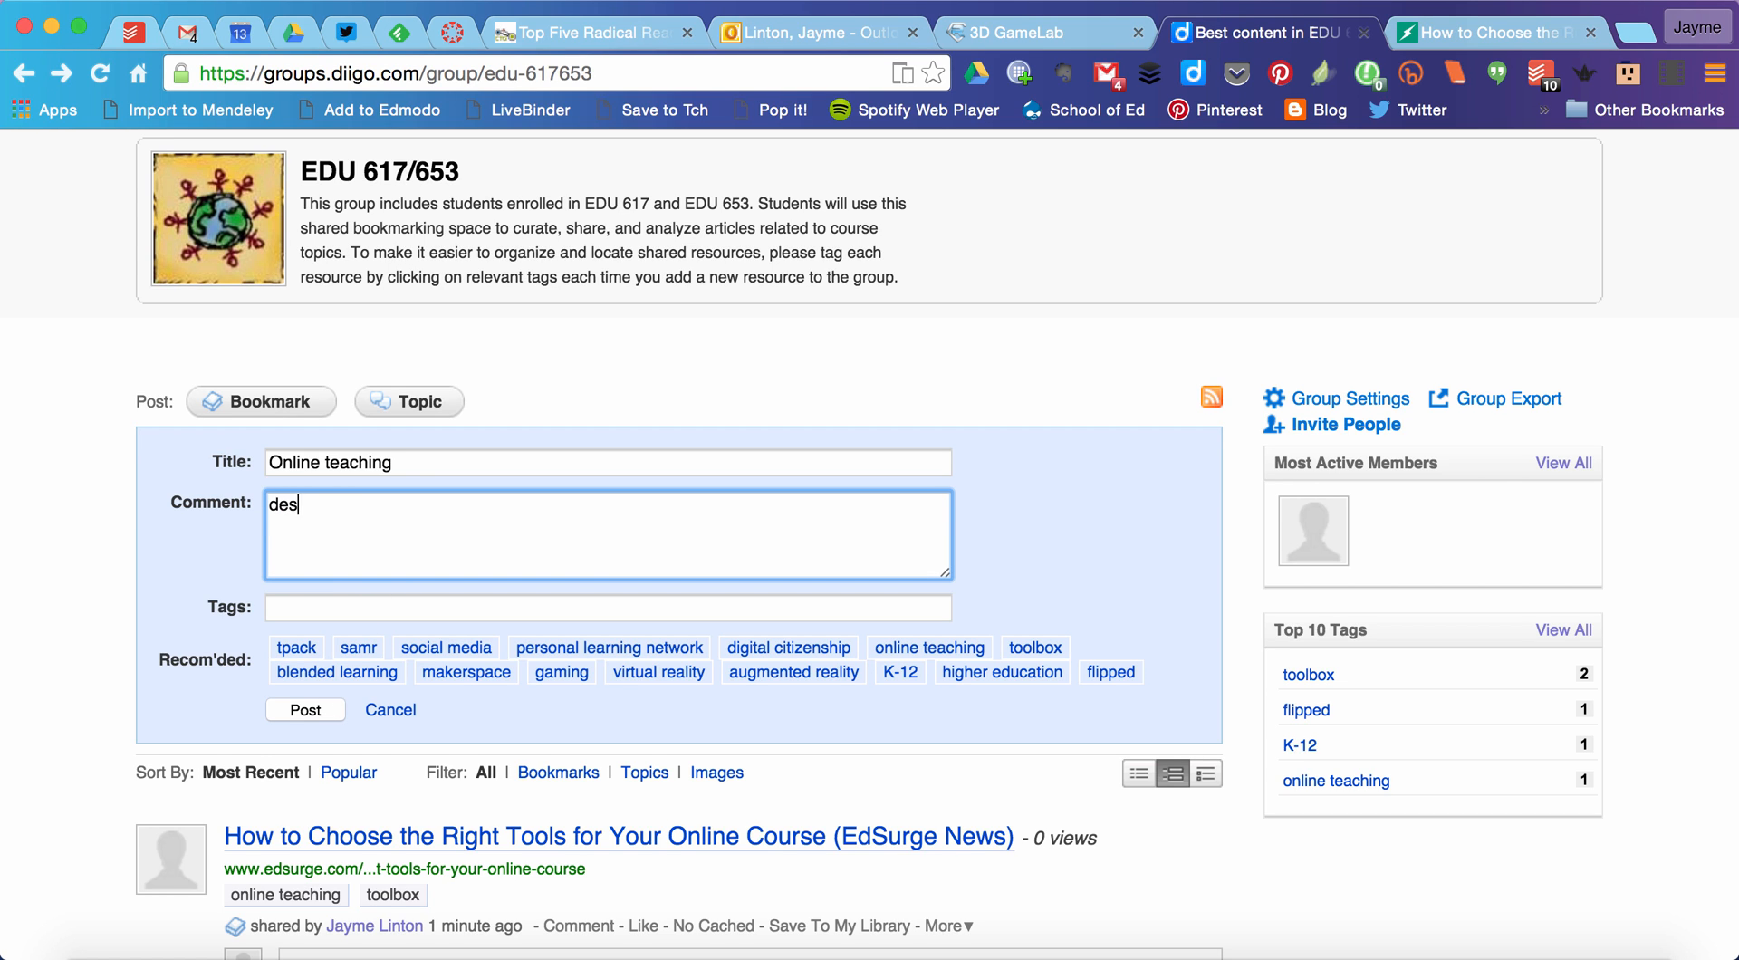
left_click(306, 710)
Step: Open the posted "Online teaching" topic and activate its empty reply field
scroll(697, 539, "down", 1)
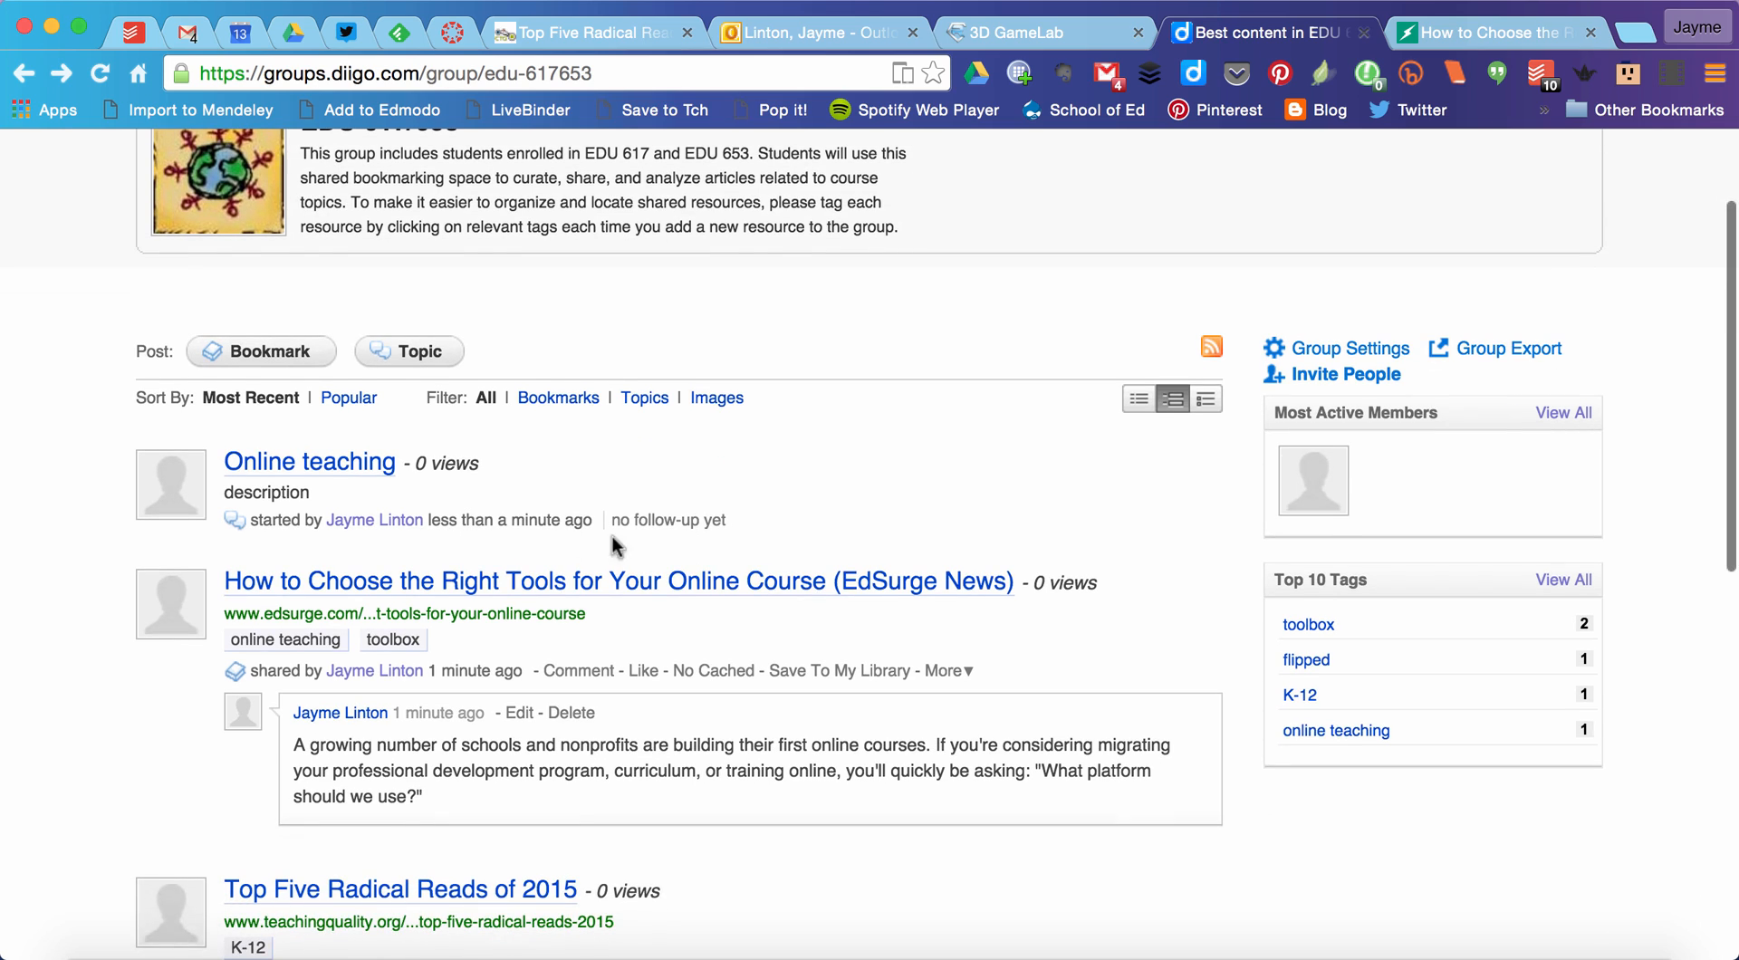
left_click(333, 465)
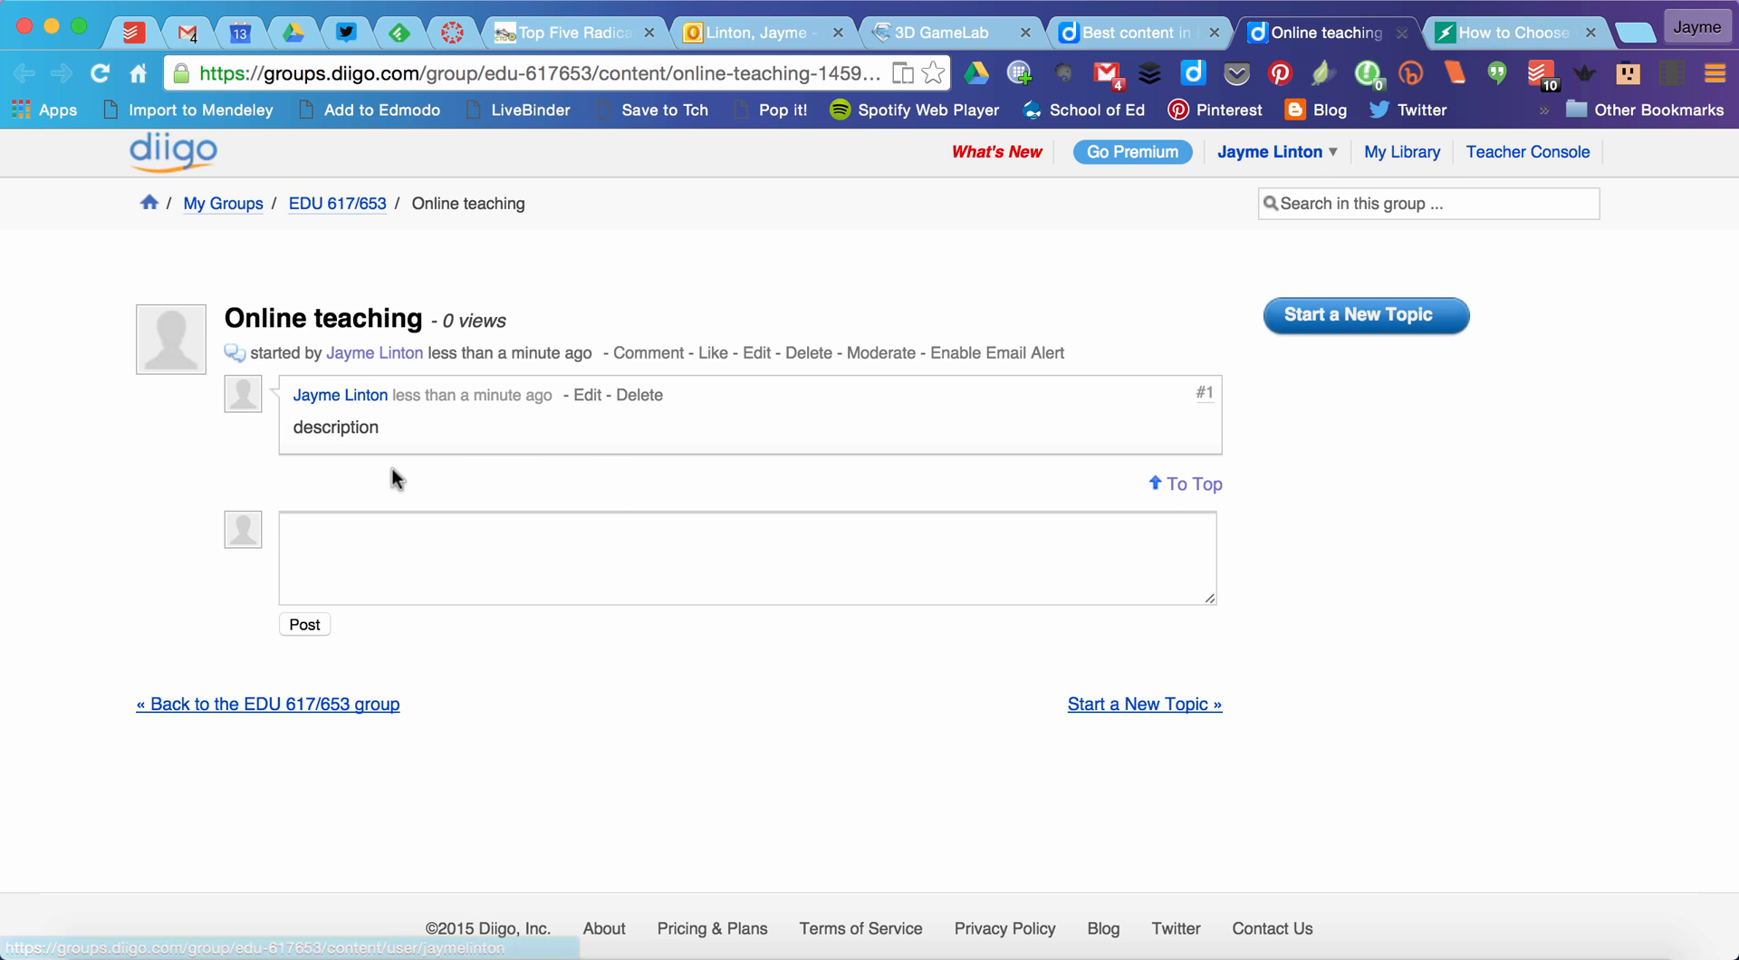
left_click(369, 559)
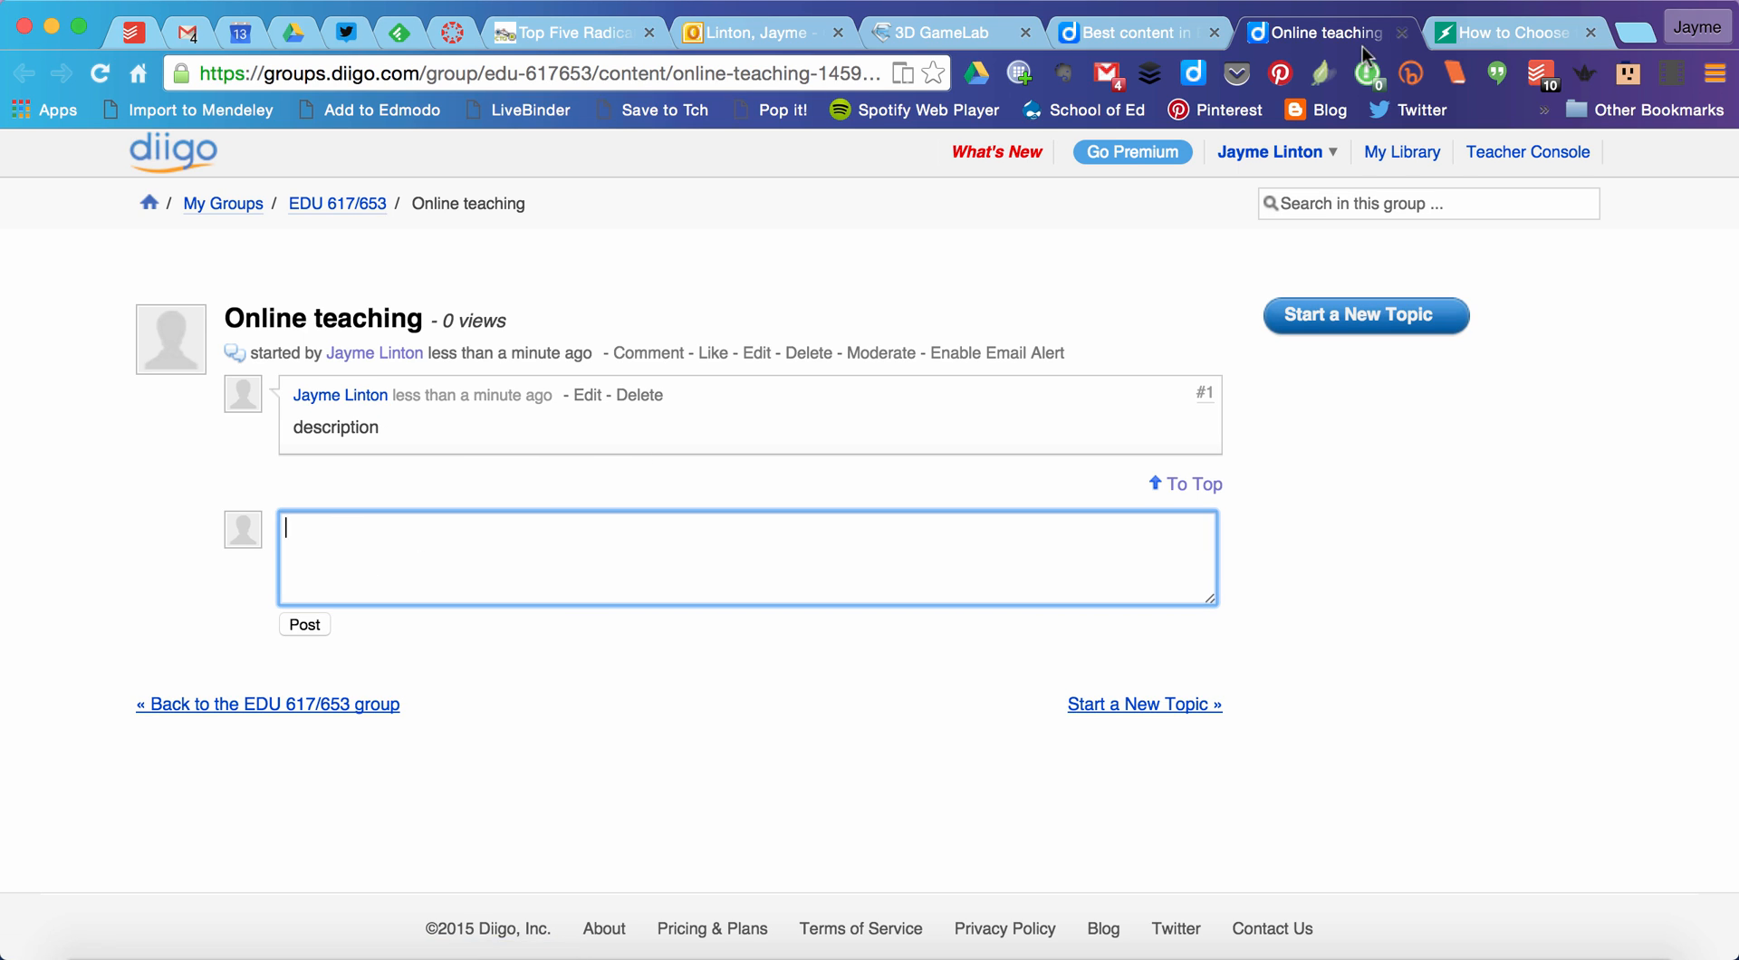
Step: Close the "Online teaching" topic page and review the items posted in the EDU 617/653 group
left_click(1402, 35)
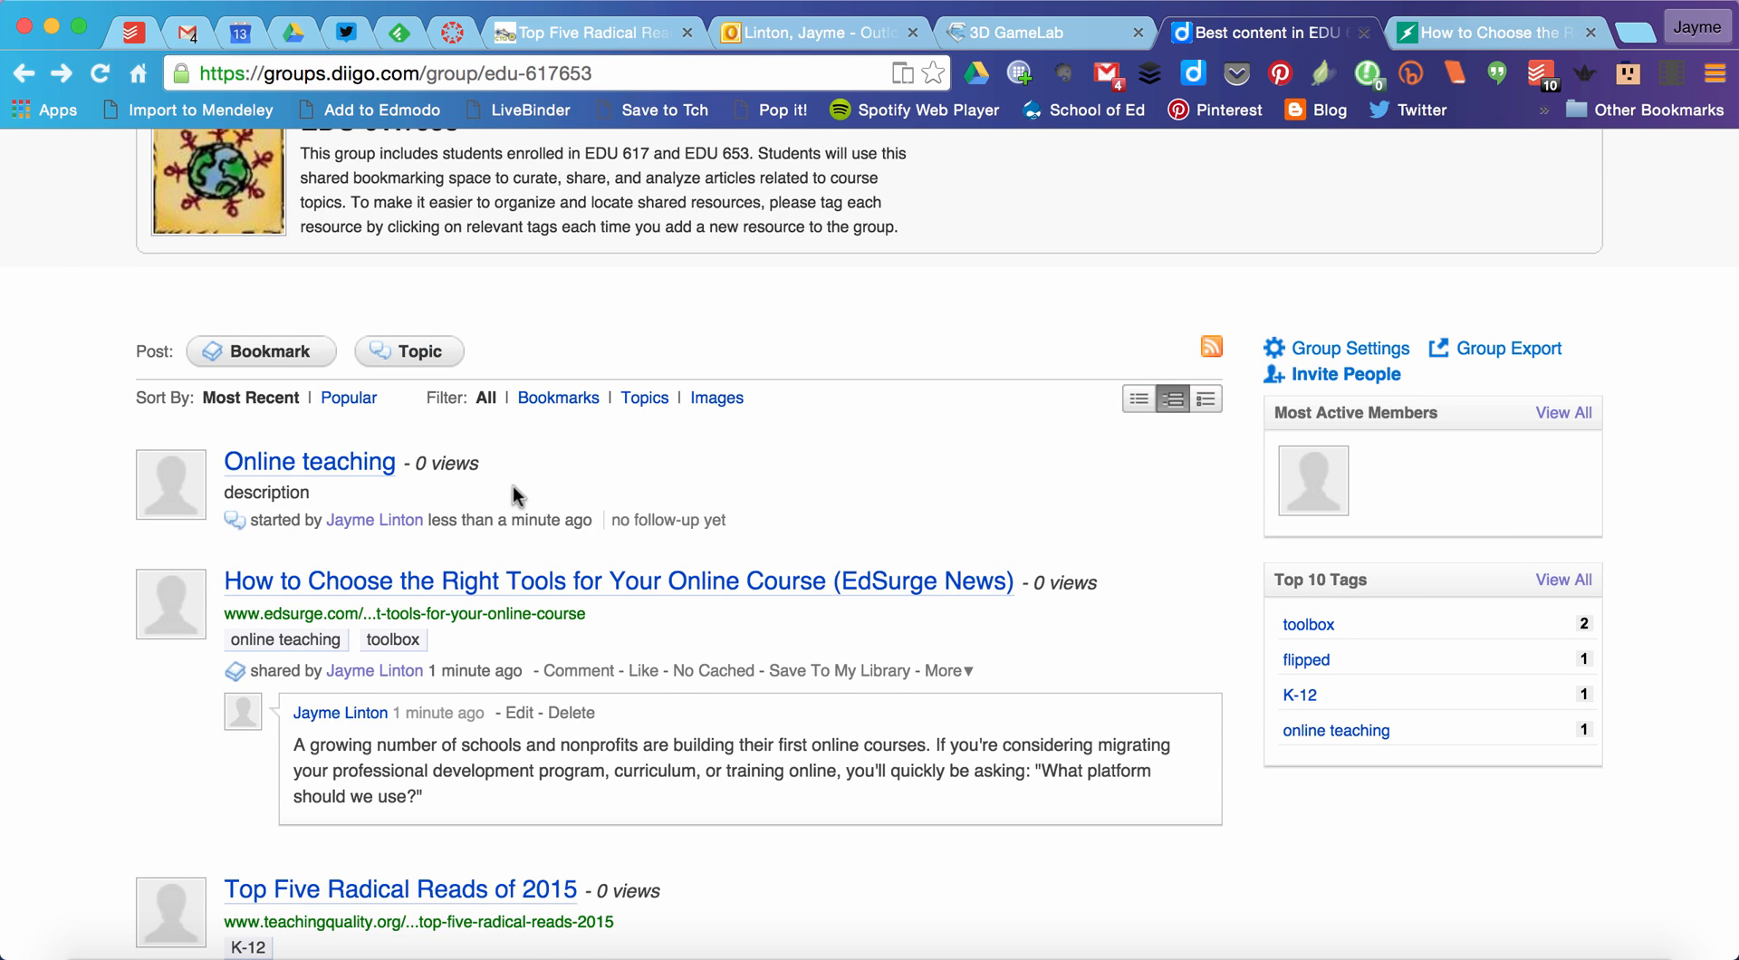
scroll(897, 486, "up", 3)
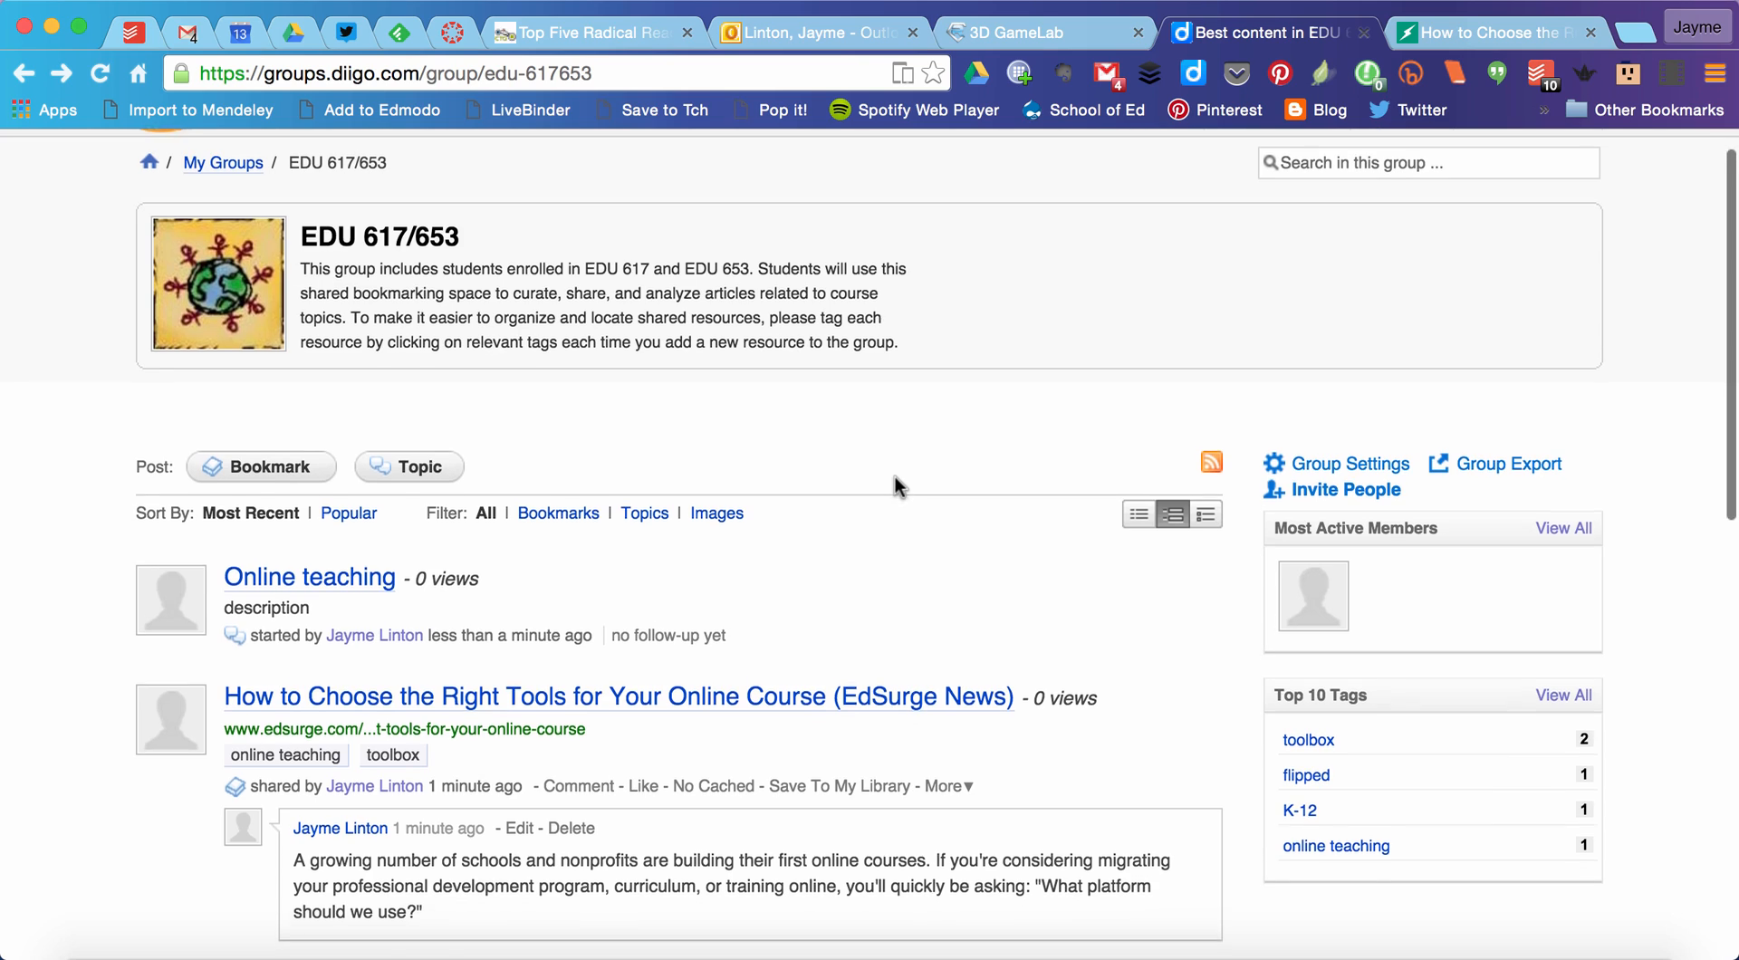
scroll(897, 486, "down", 6)
scroll(896, 486, "up", 2)
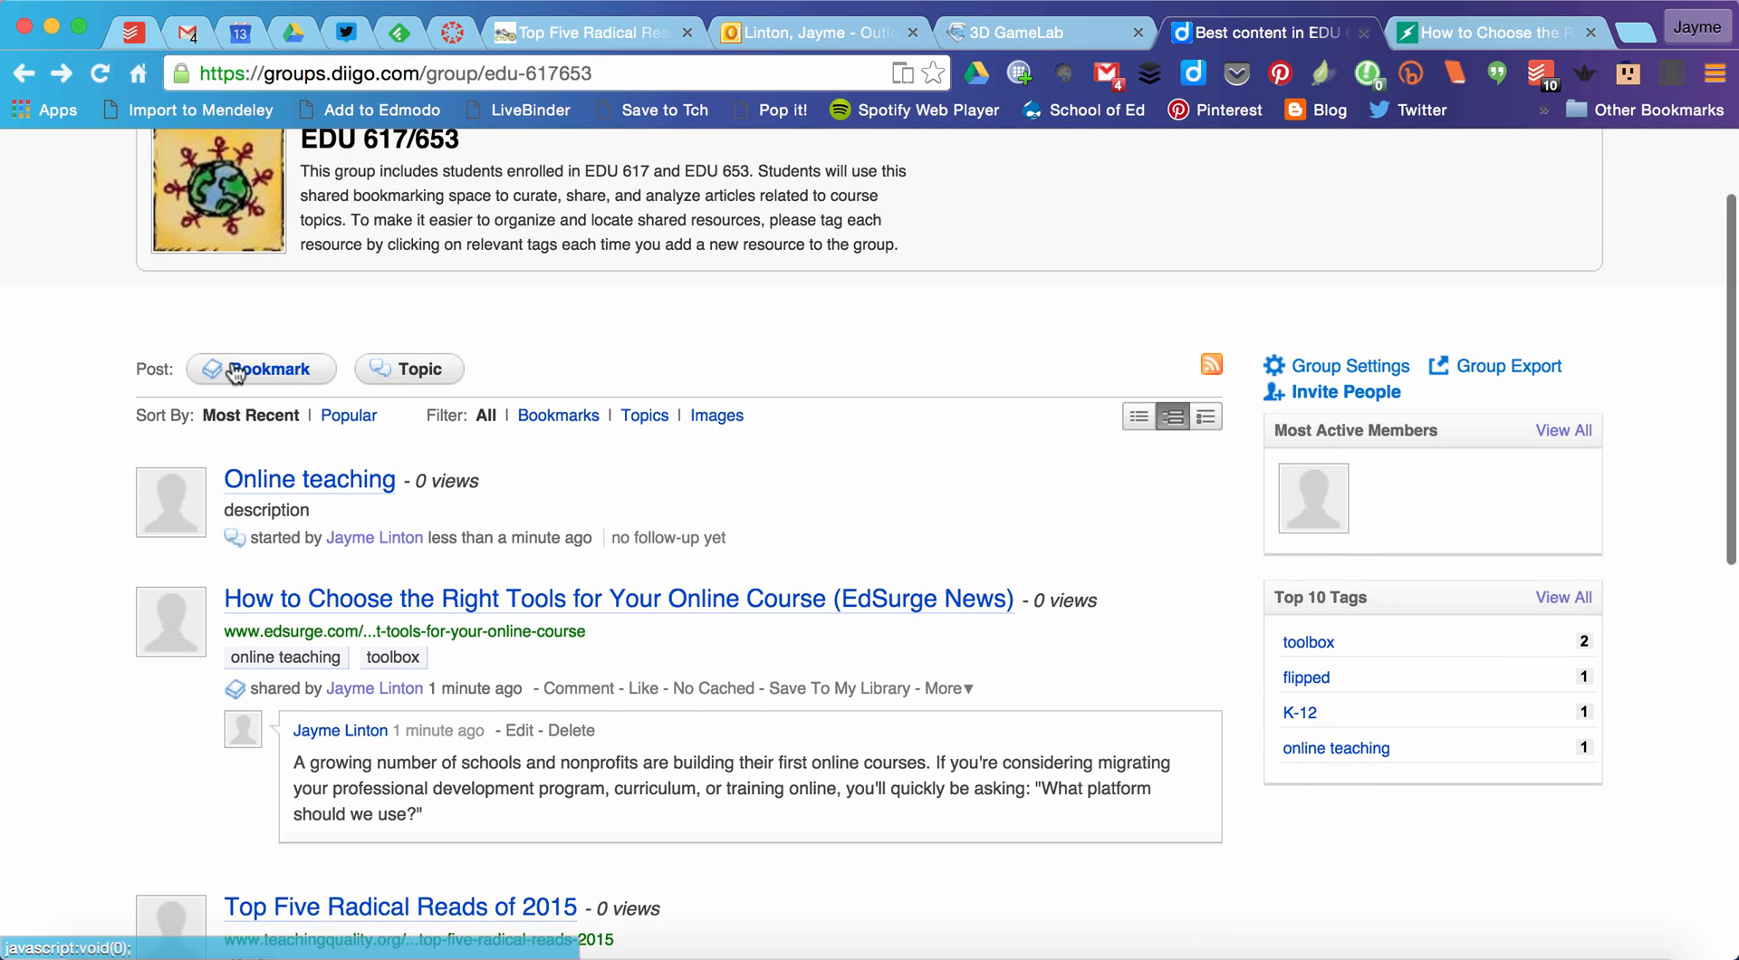
scroll(563, 536, "down", 5)
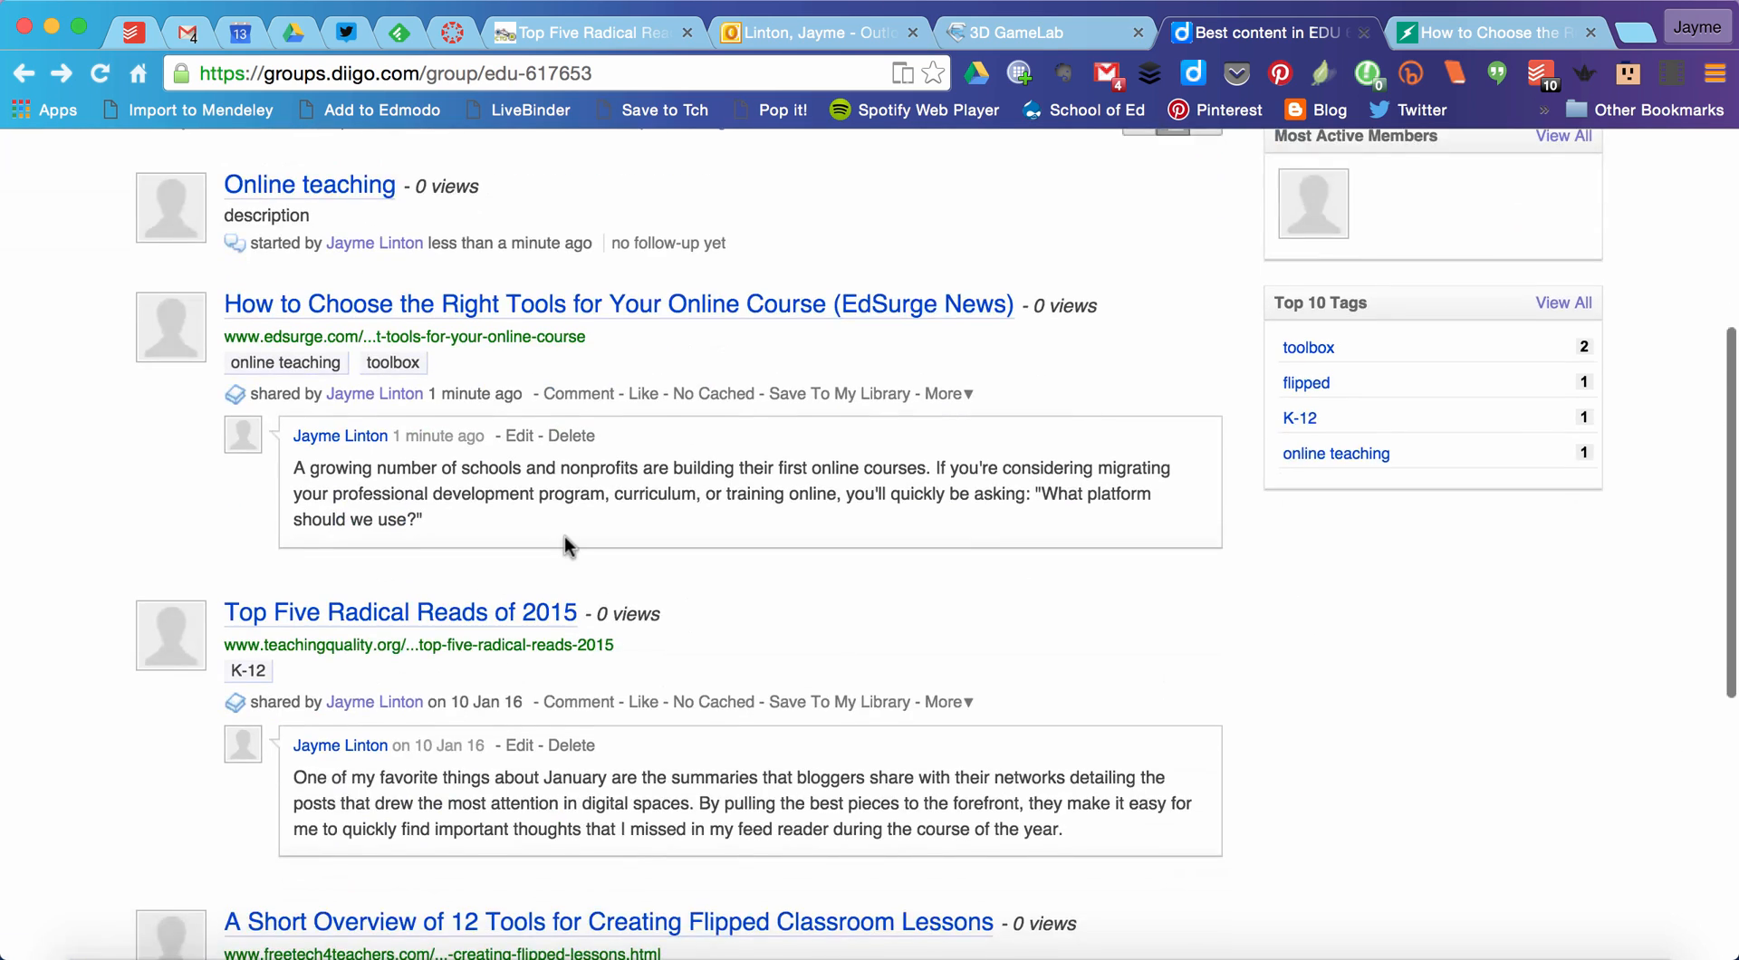
scroll(607, 534, "up", 7)
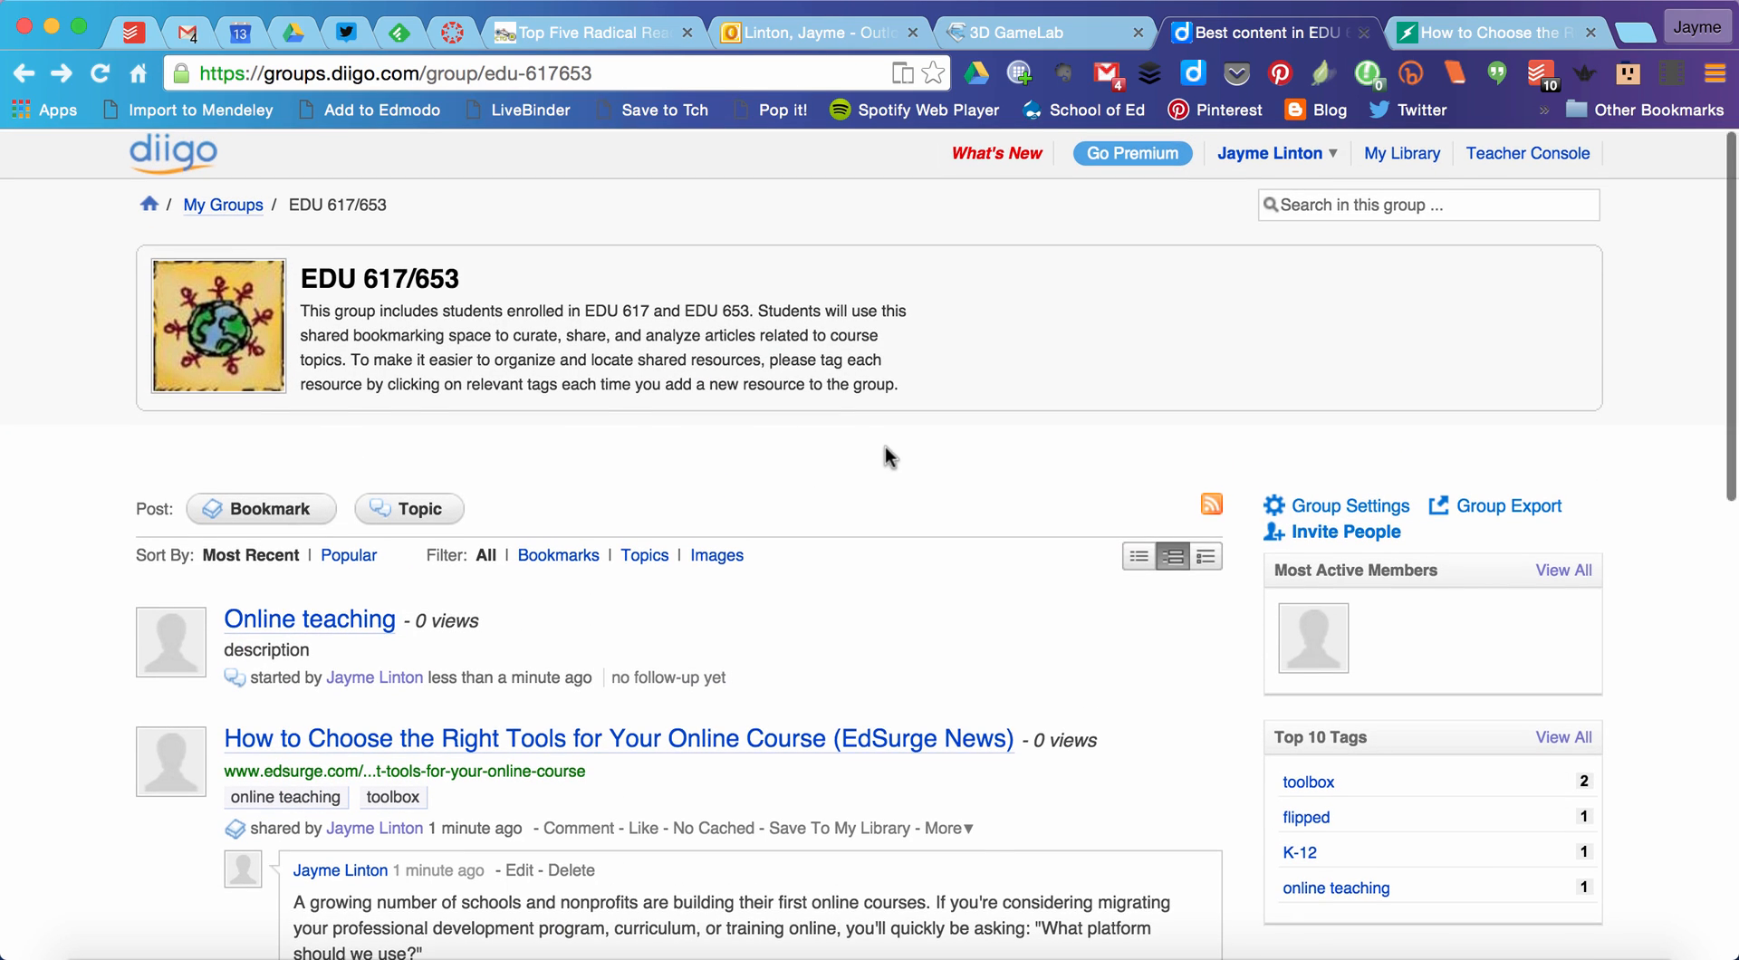
Step: Go to the EdSurge article "How to Choose the Right Tools for Your Online Course" and dismiss its questionnaire banner
left_click(1460, 40)
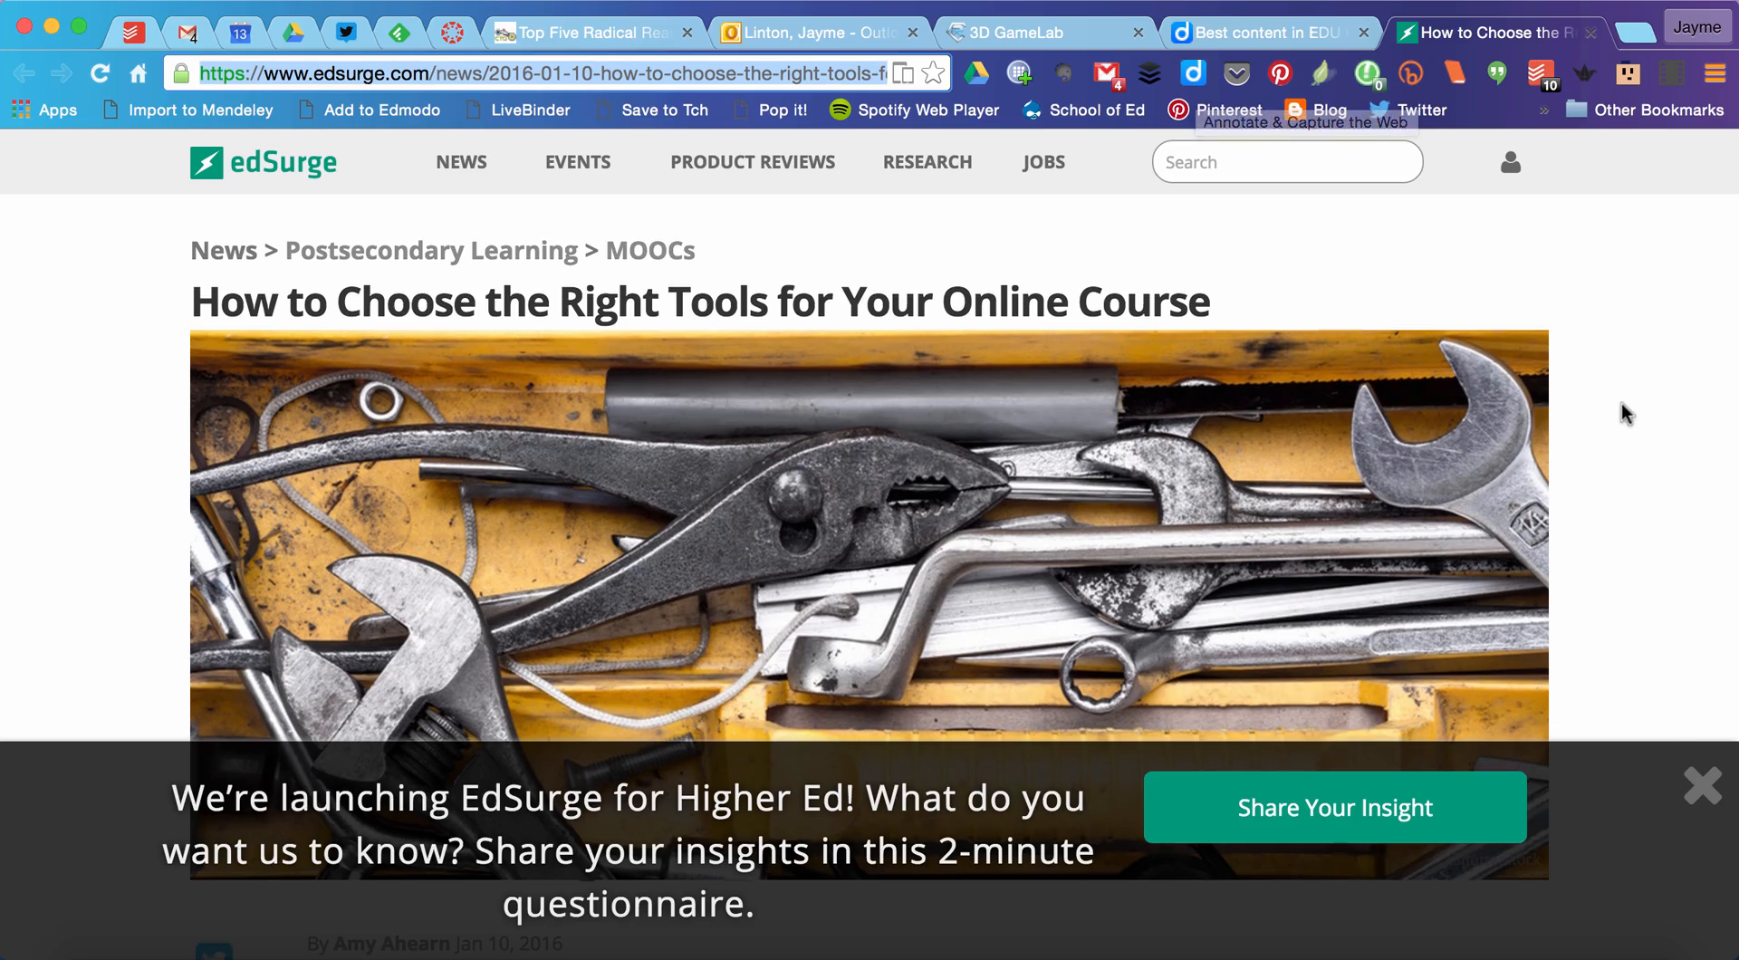
scroll(1623, 404, "down", 1)
left_click(1700, 781)
scroll(1649, 504, "down", 15)
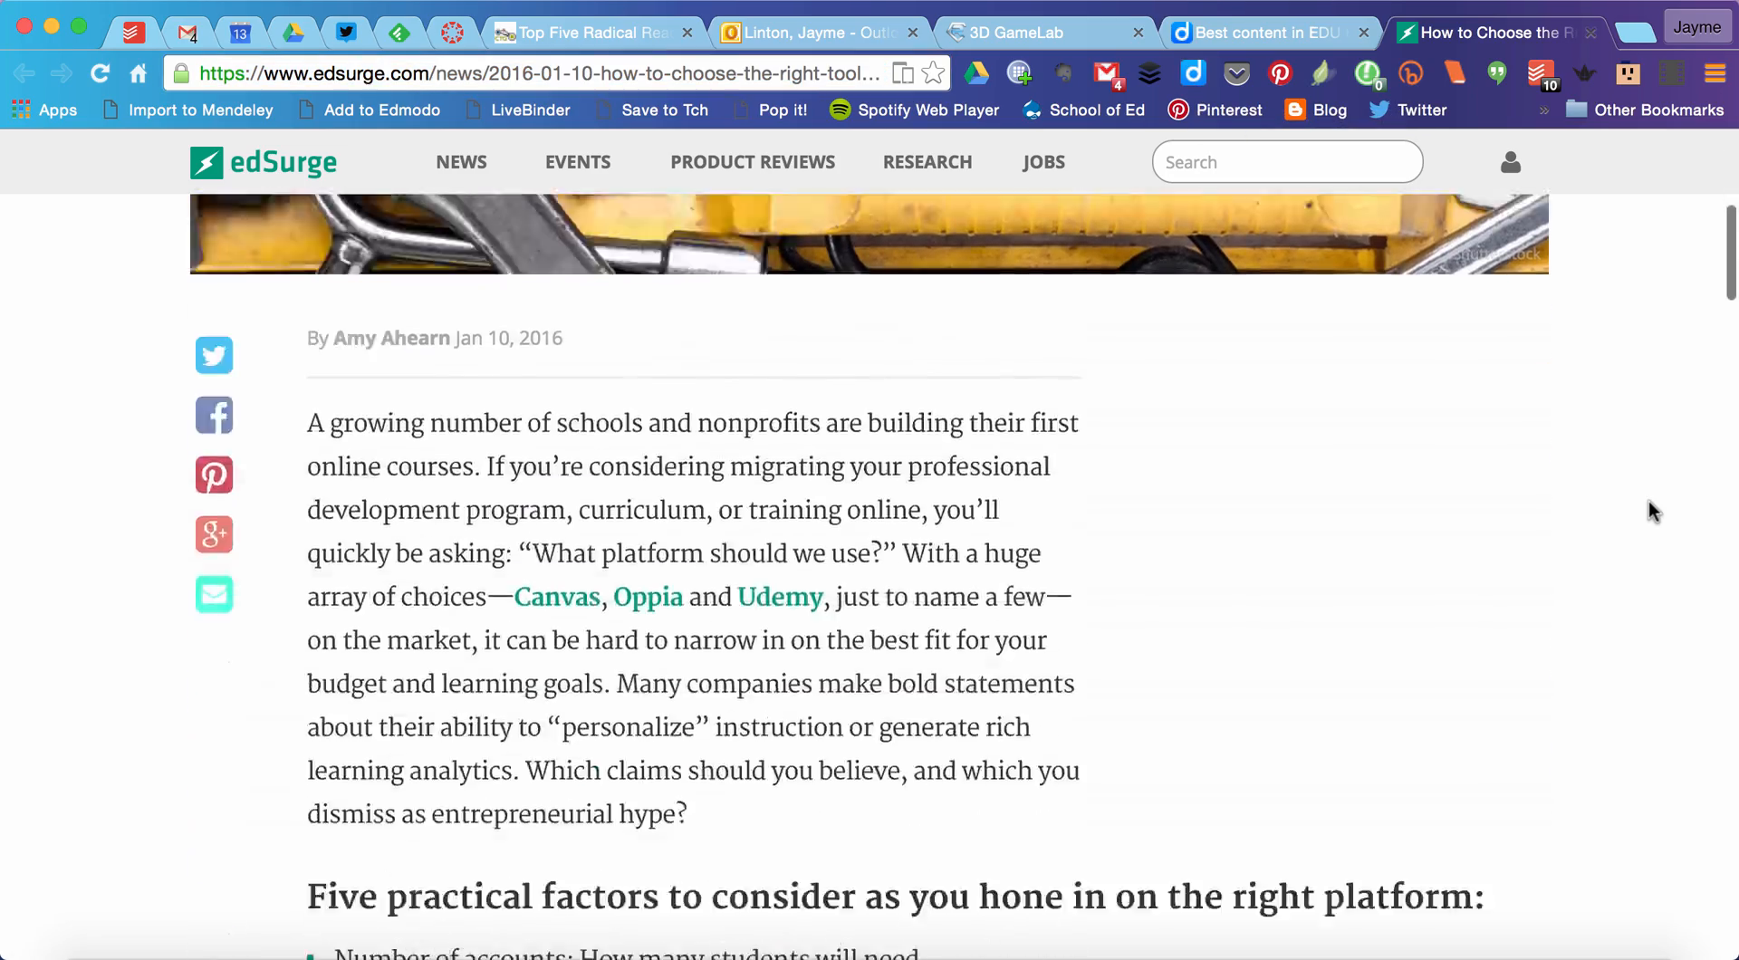
scroll(1649, 511, "up", 20)
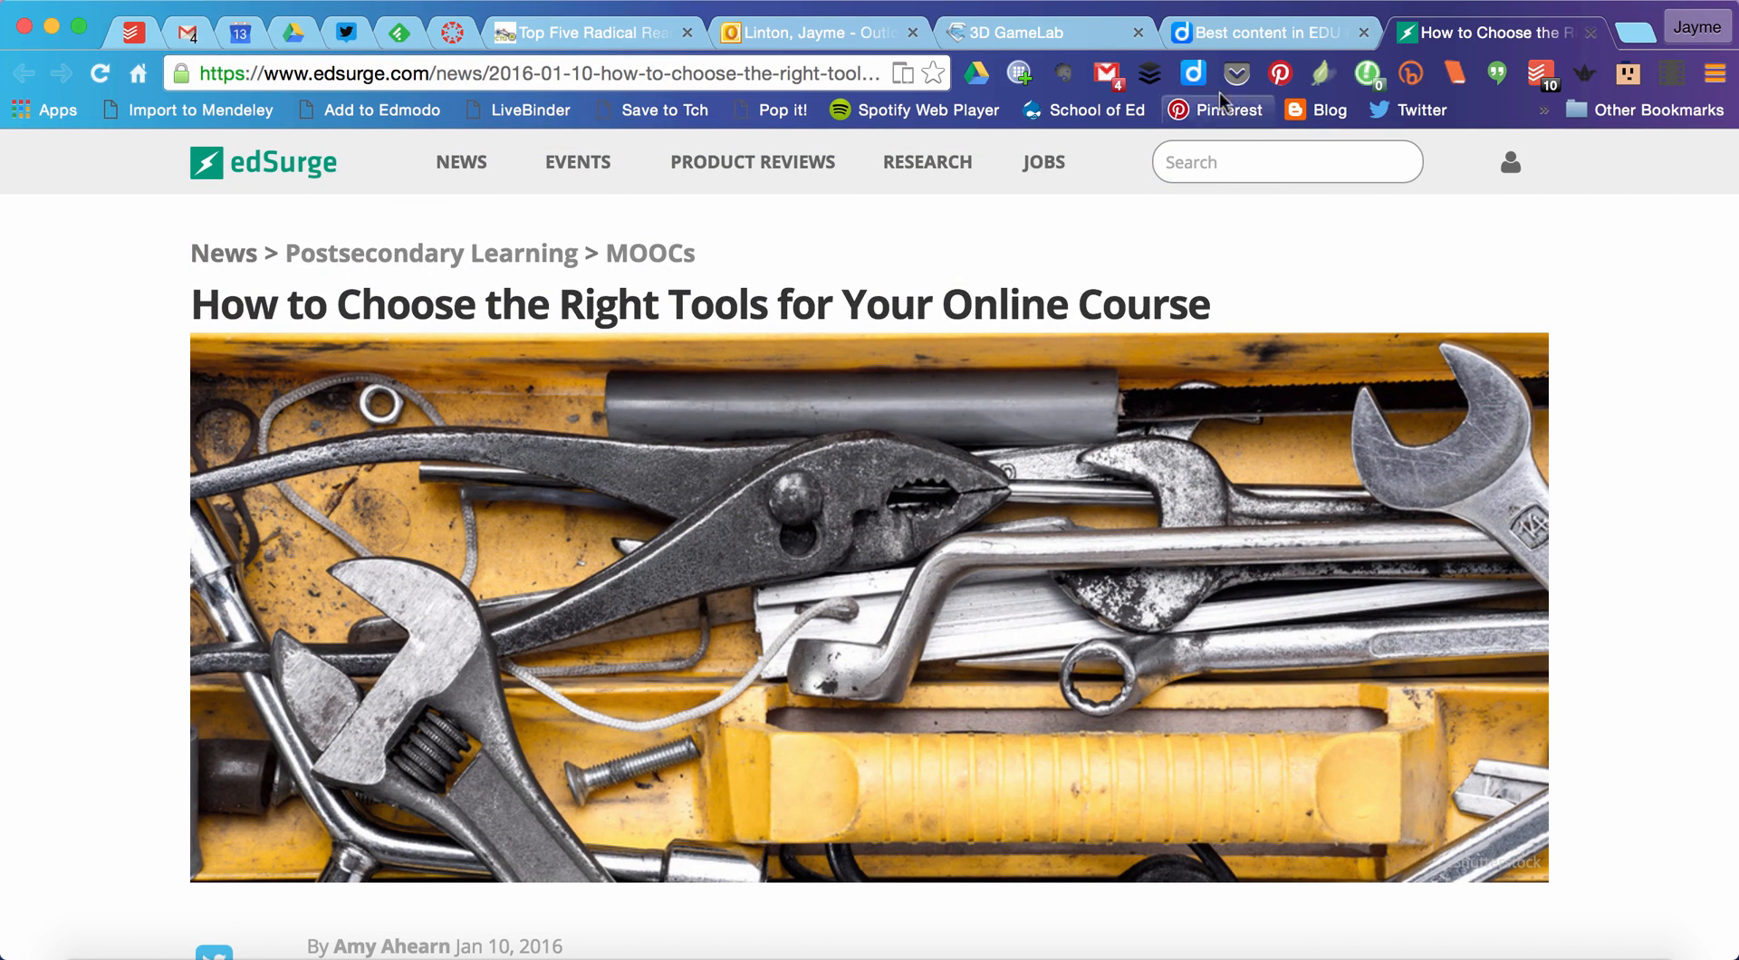
Step: Start saving the article to Diigo and choose EDU 617/653 as the group to share it with
left_click(1192, 74)
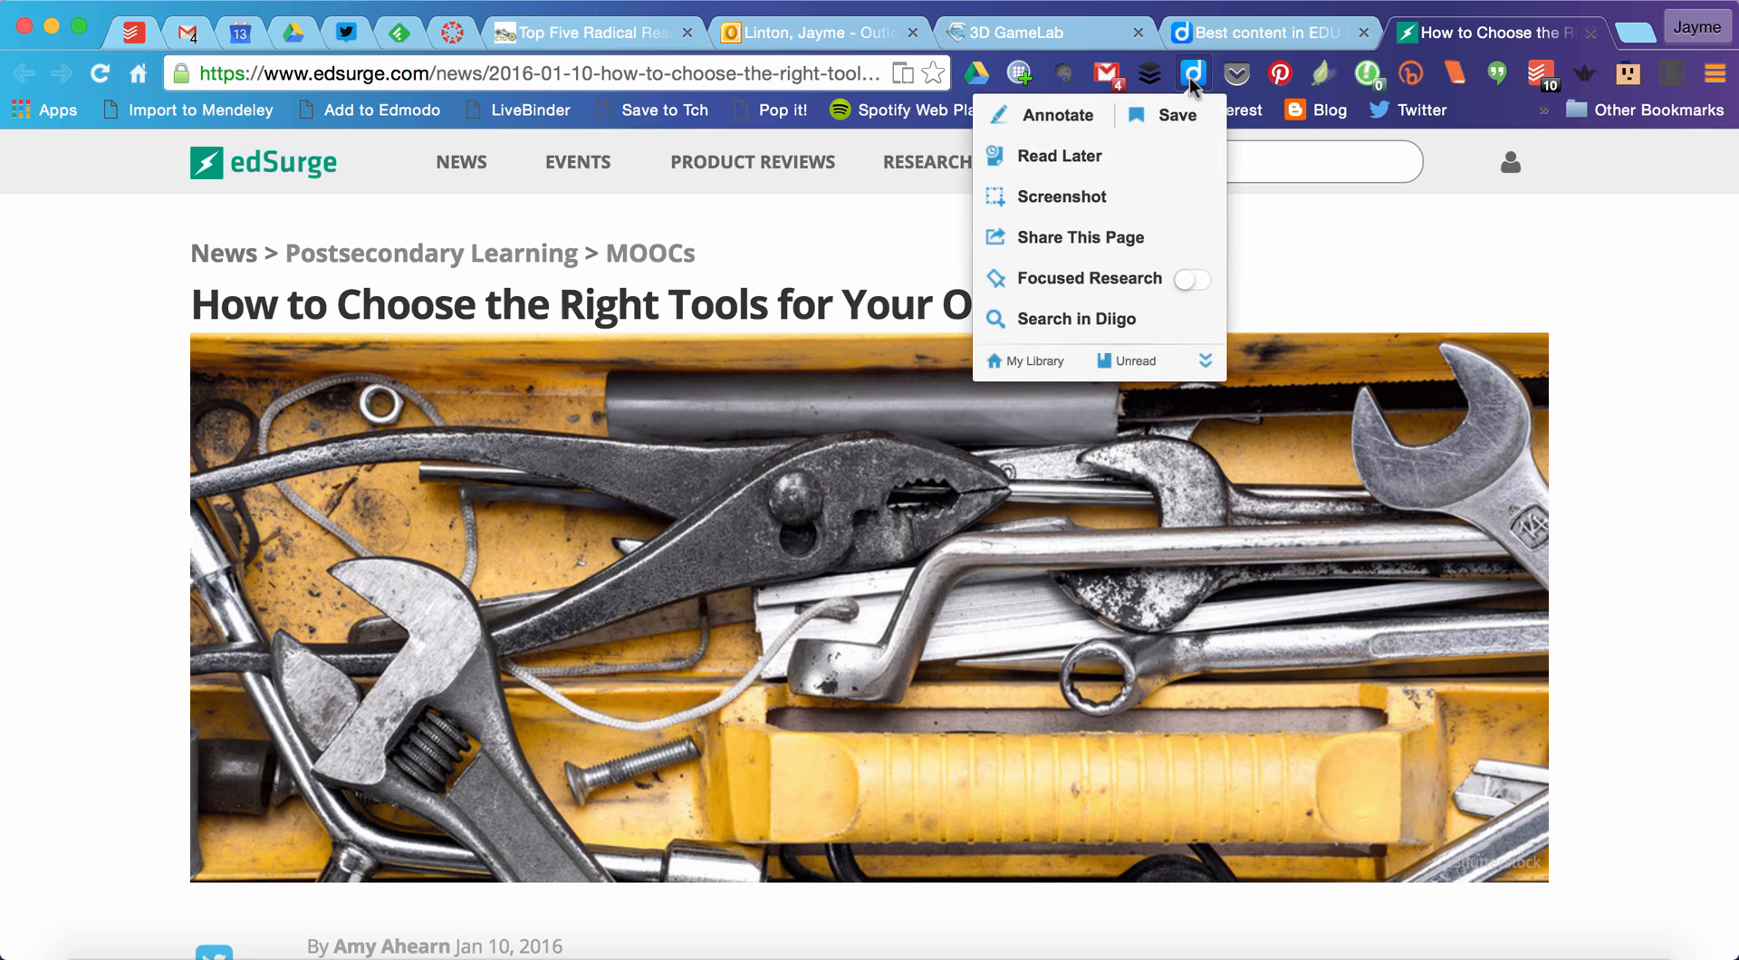
left_click(1173, 115)
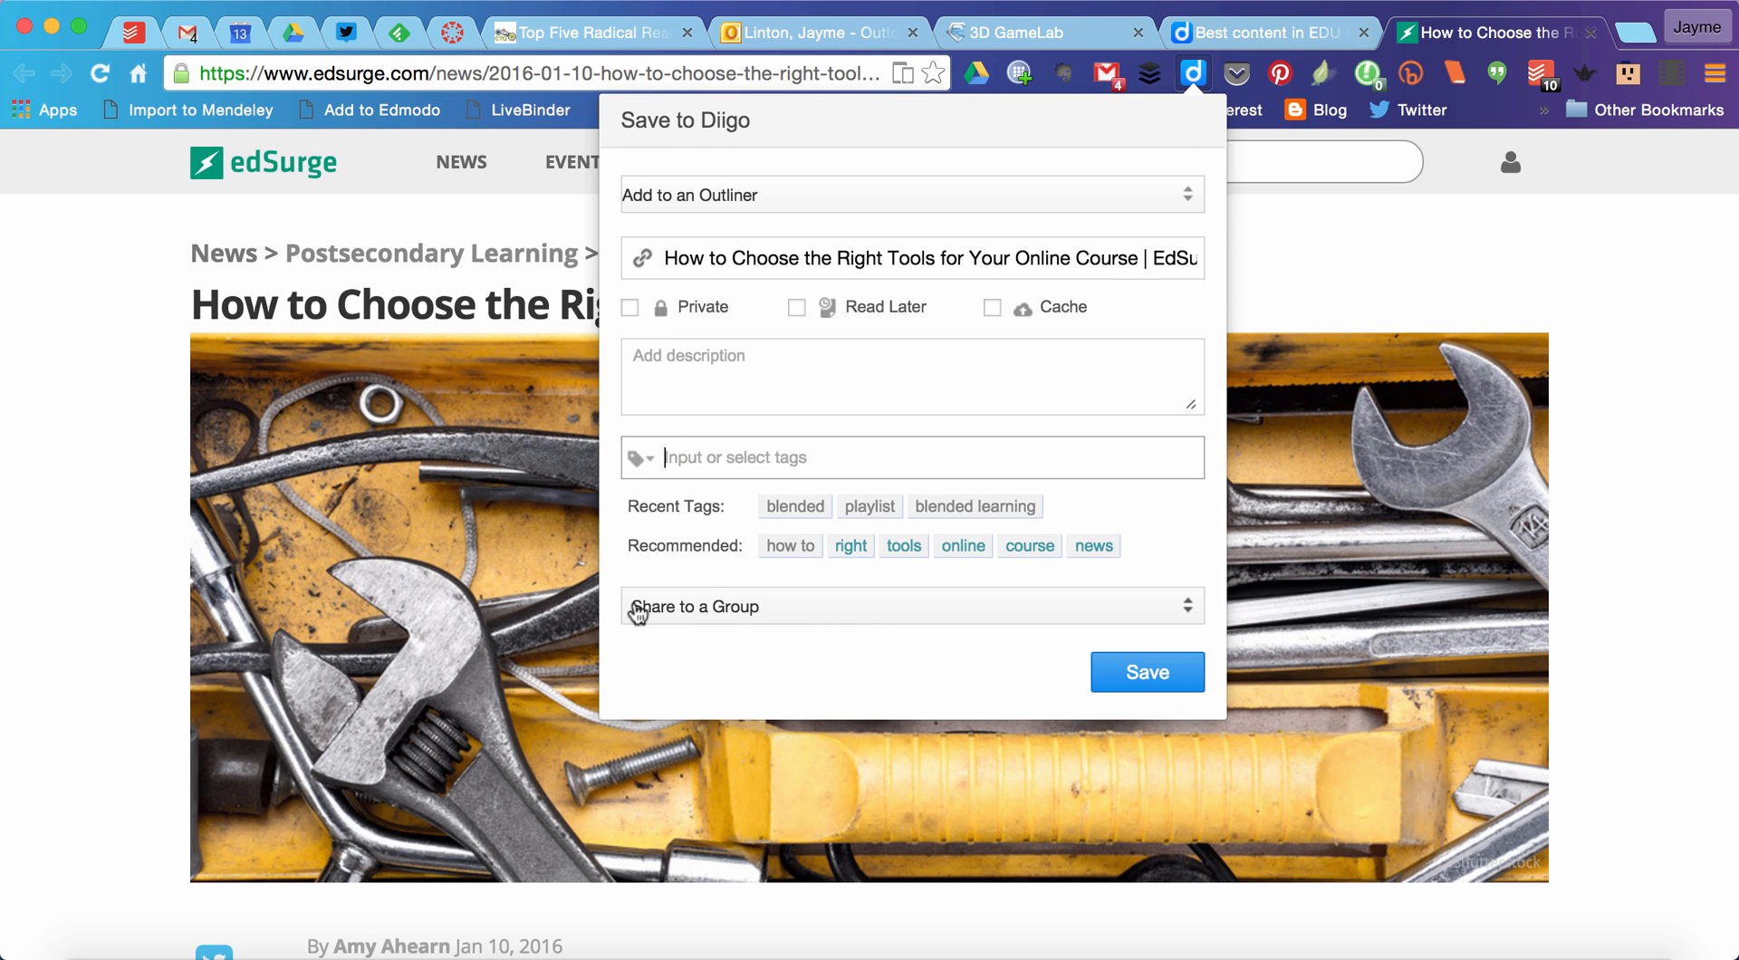
left_click(720, 605)
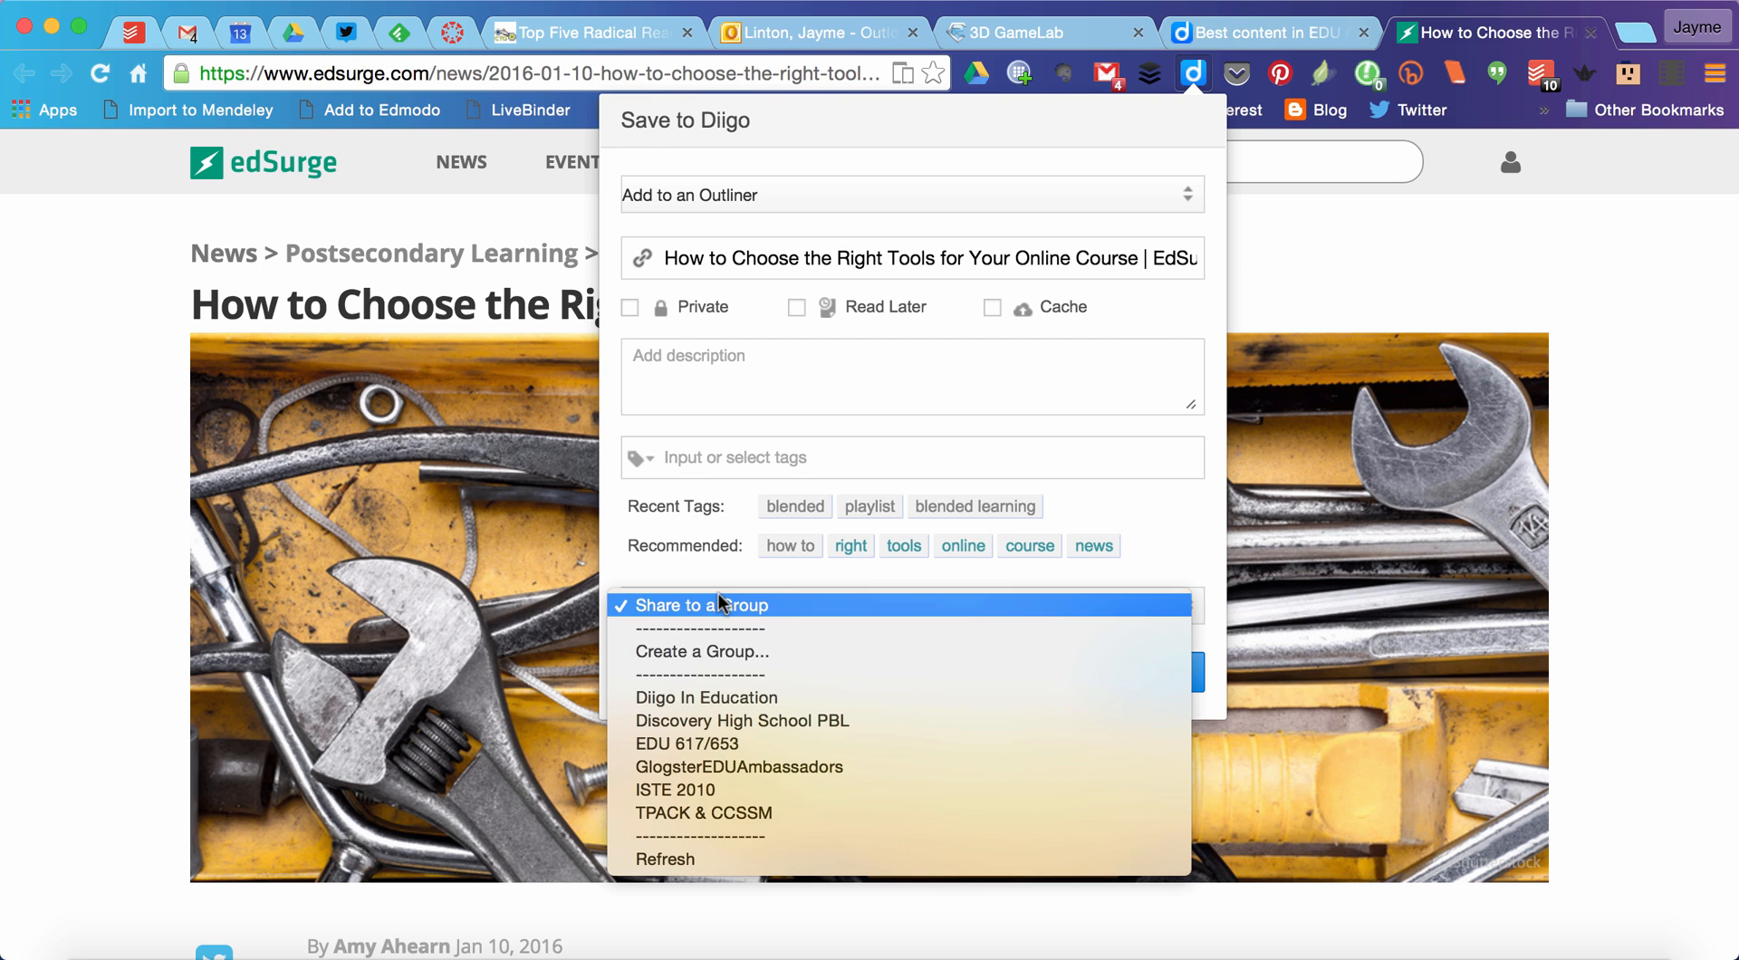
left_click(712, 744)
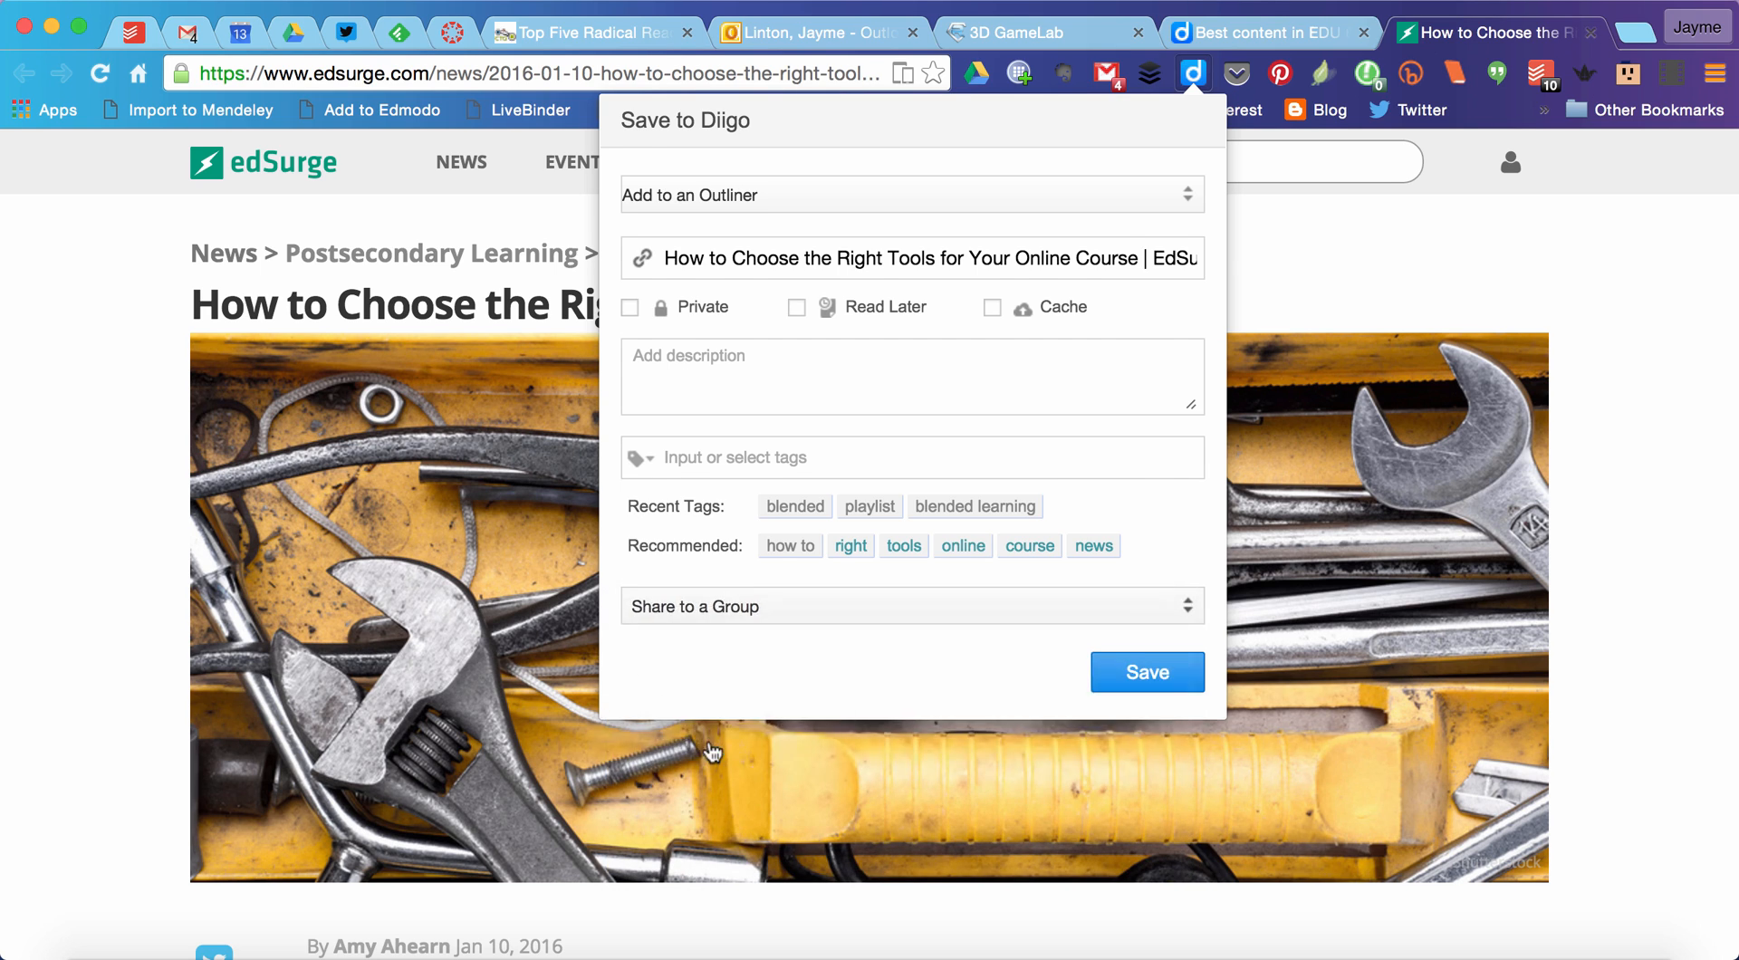
Step: Save the bookmark with the description "how to choose the right tools for online courses" and the tags "online teaching" and "toolbox"
left_click(709, 383)
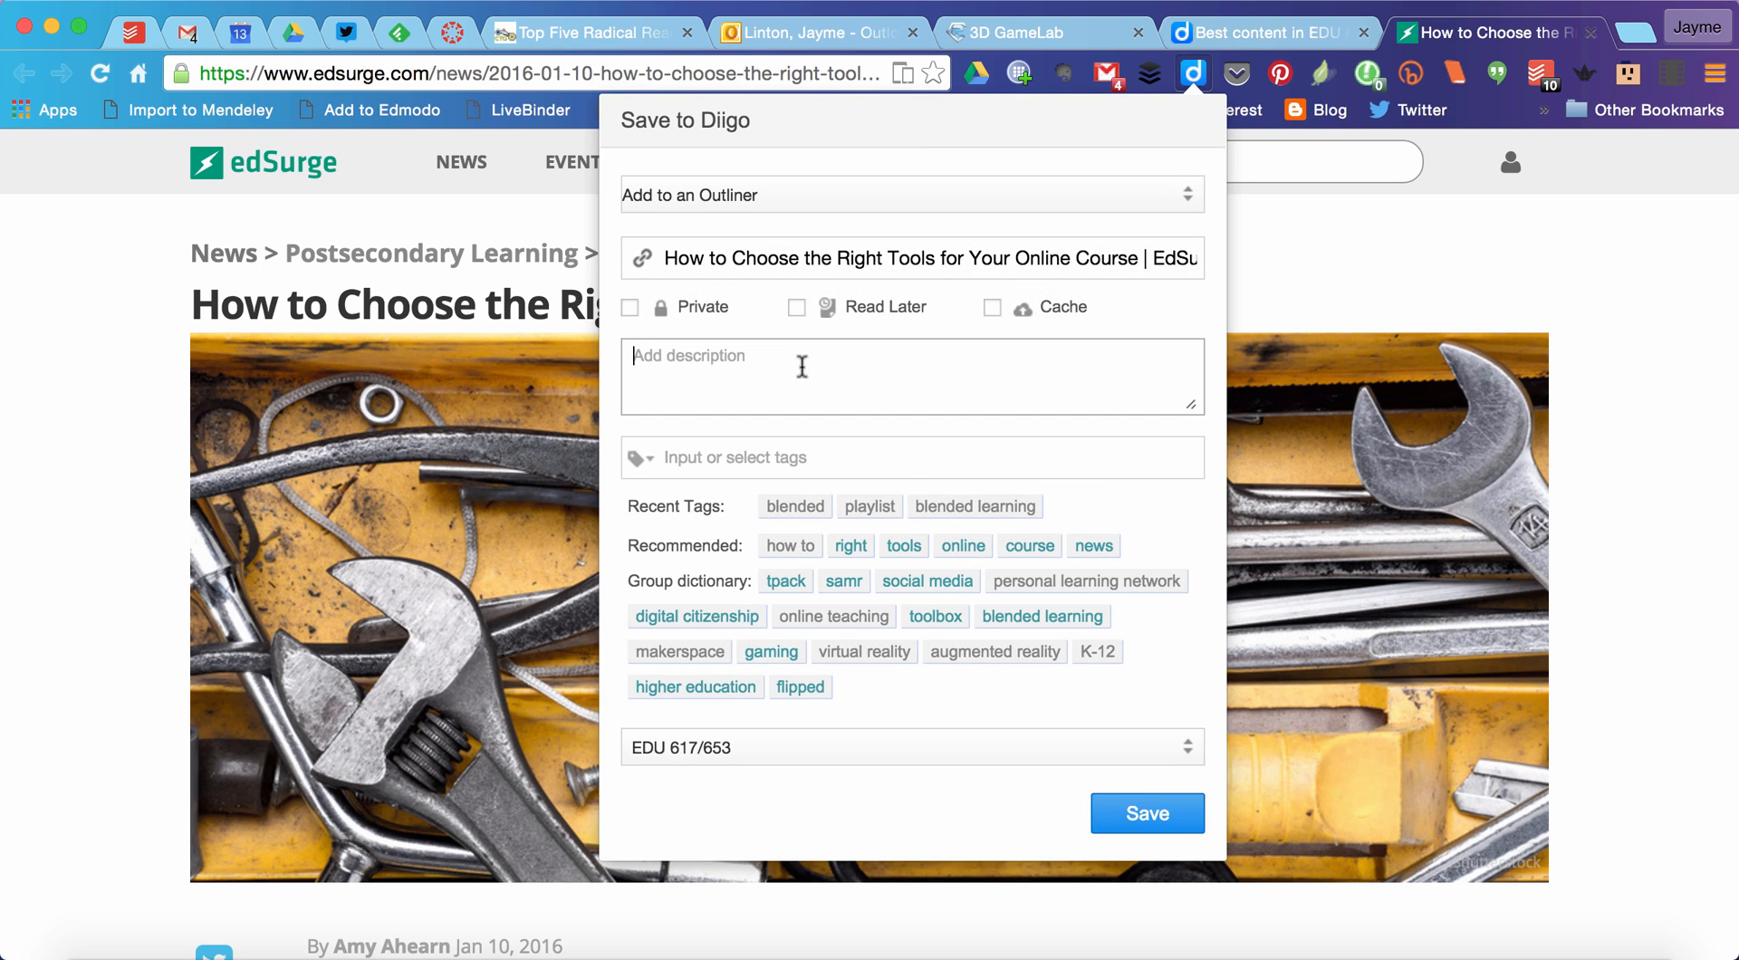
type("how")
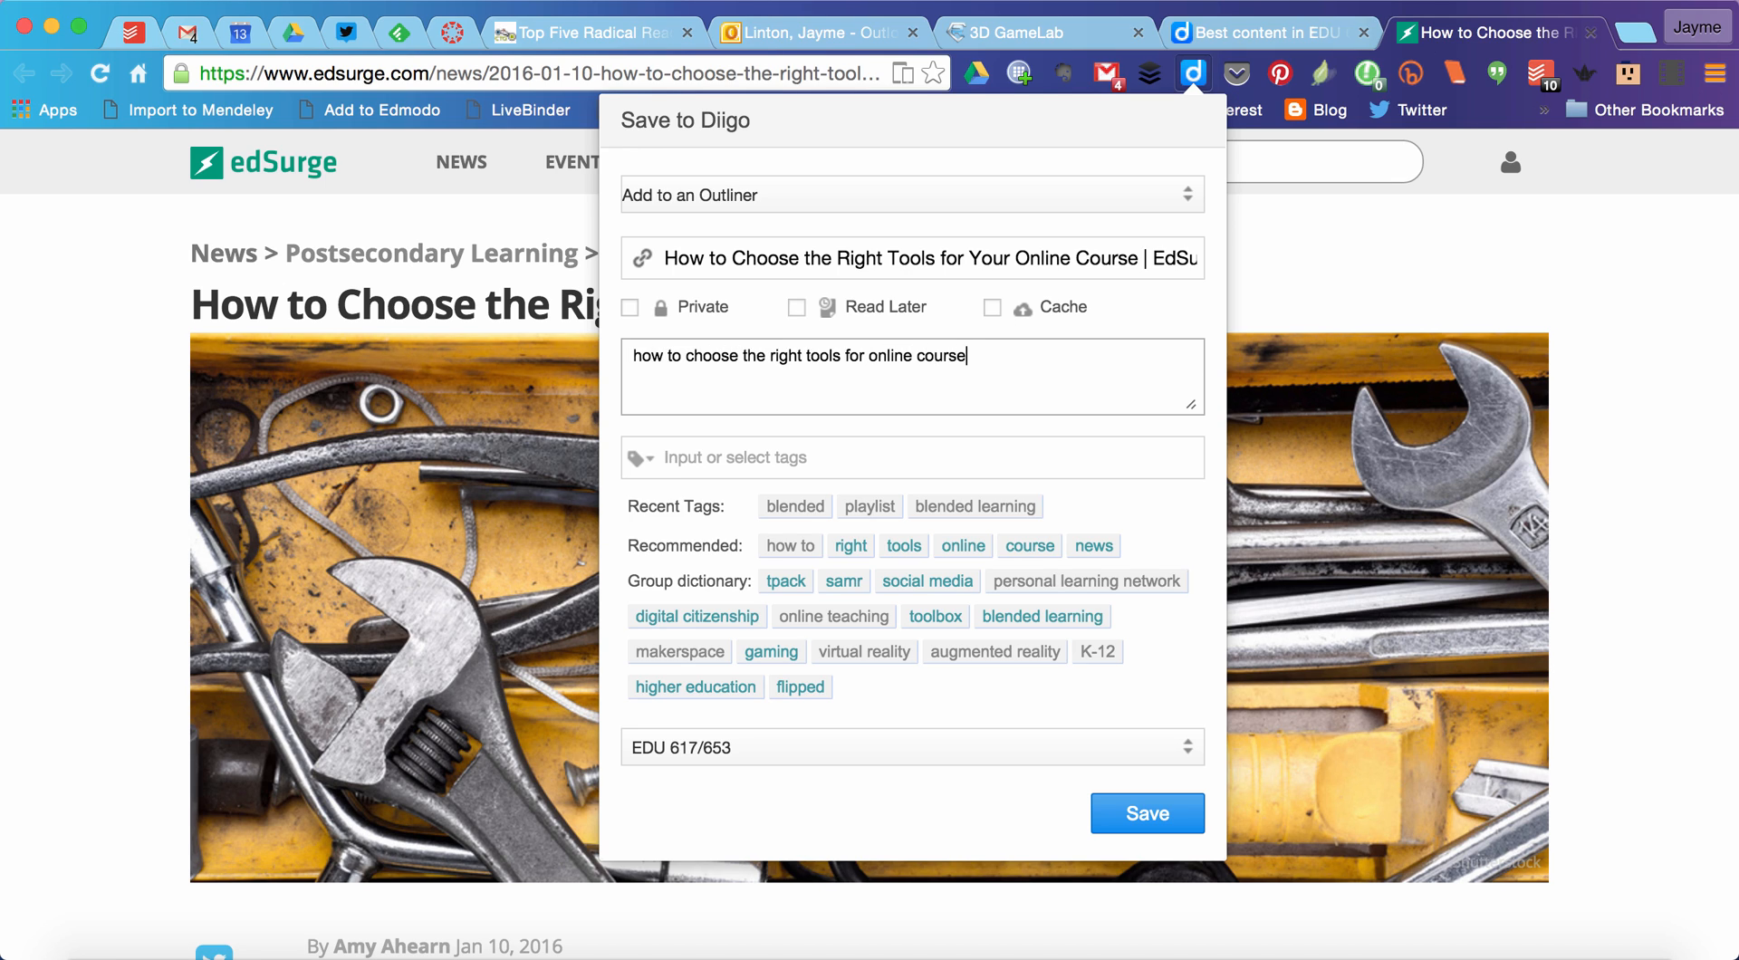
left_click(806, 623)
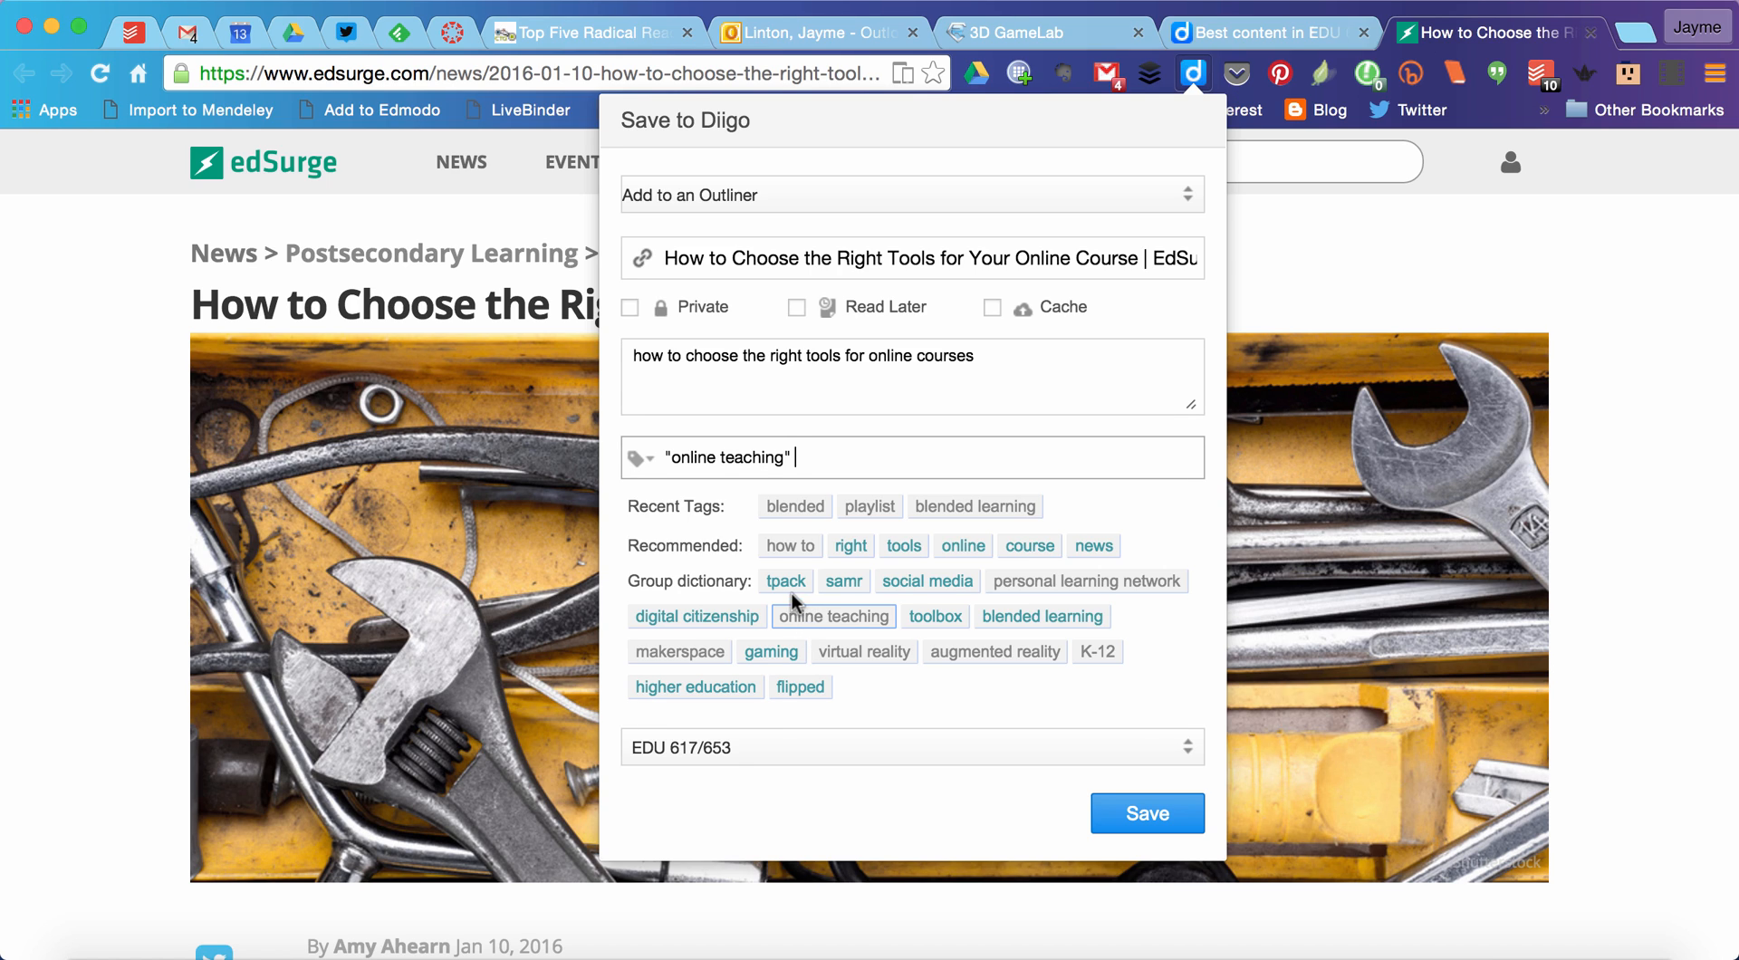
left_click(936, 616)
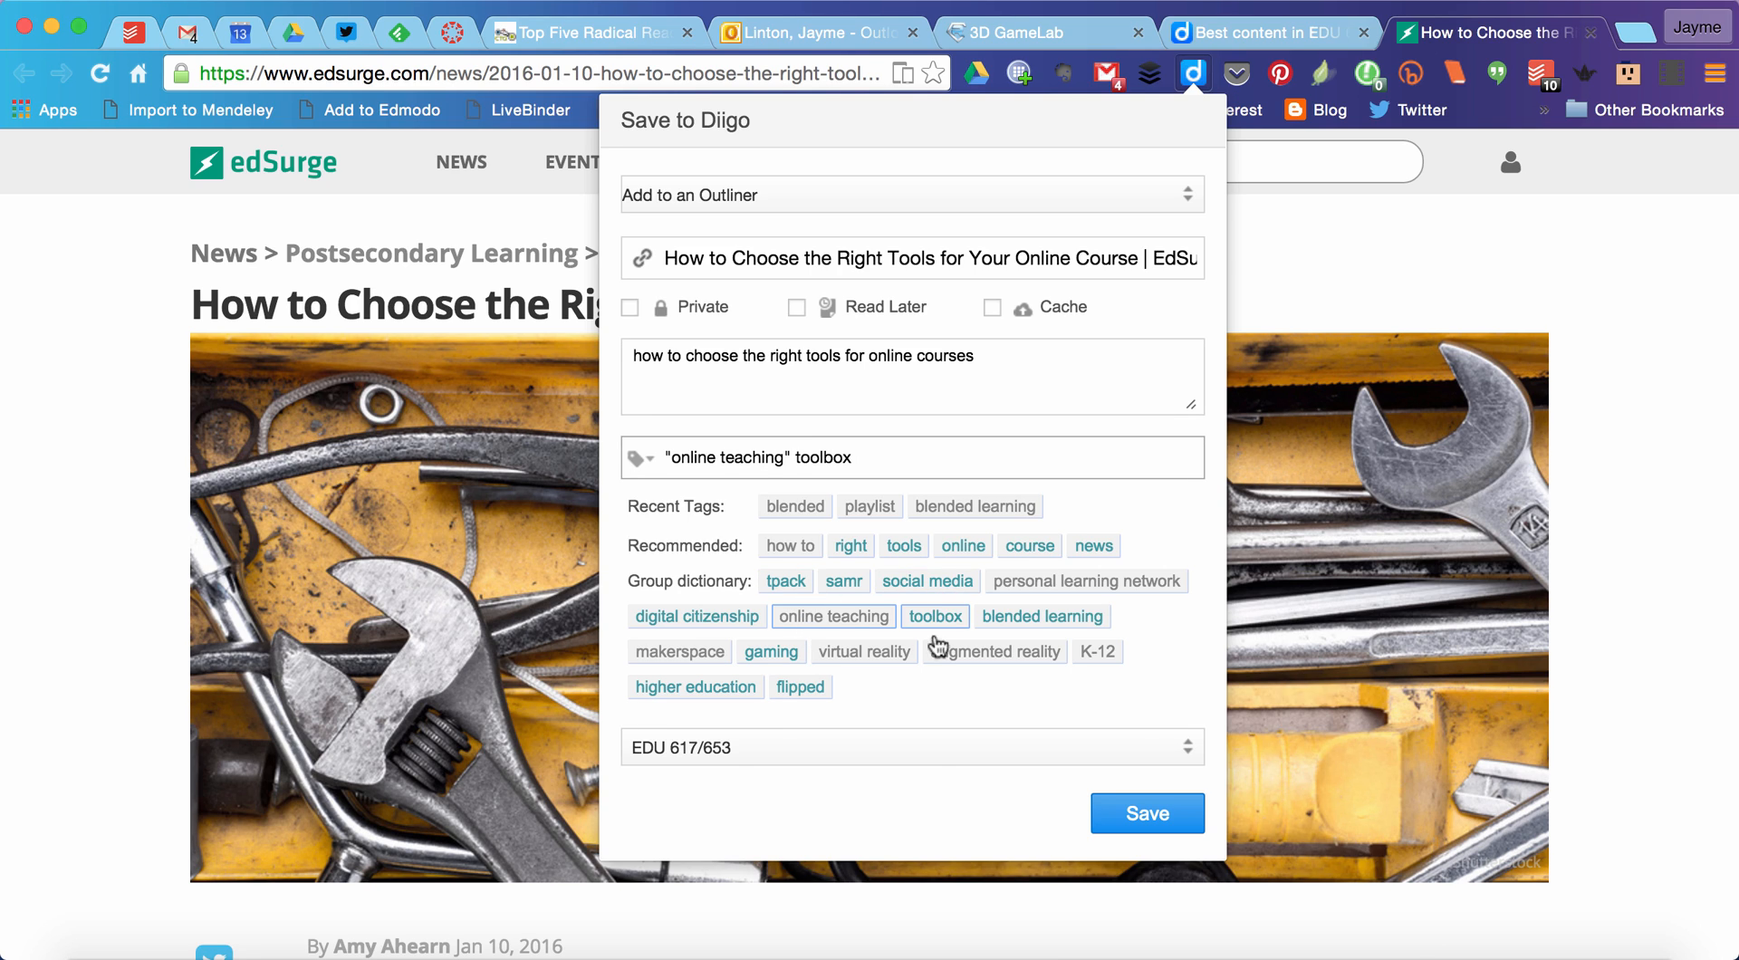
left_click(1144, 809)
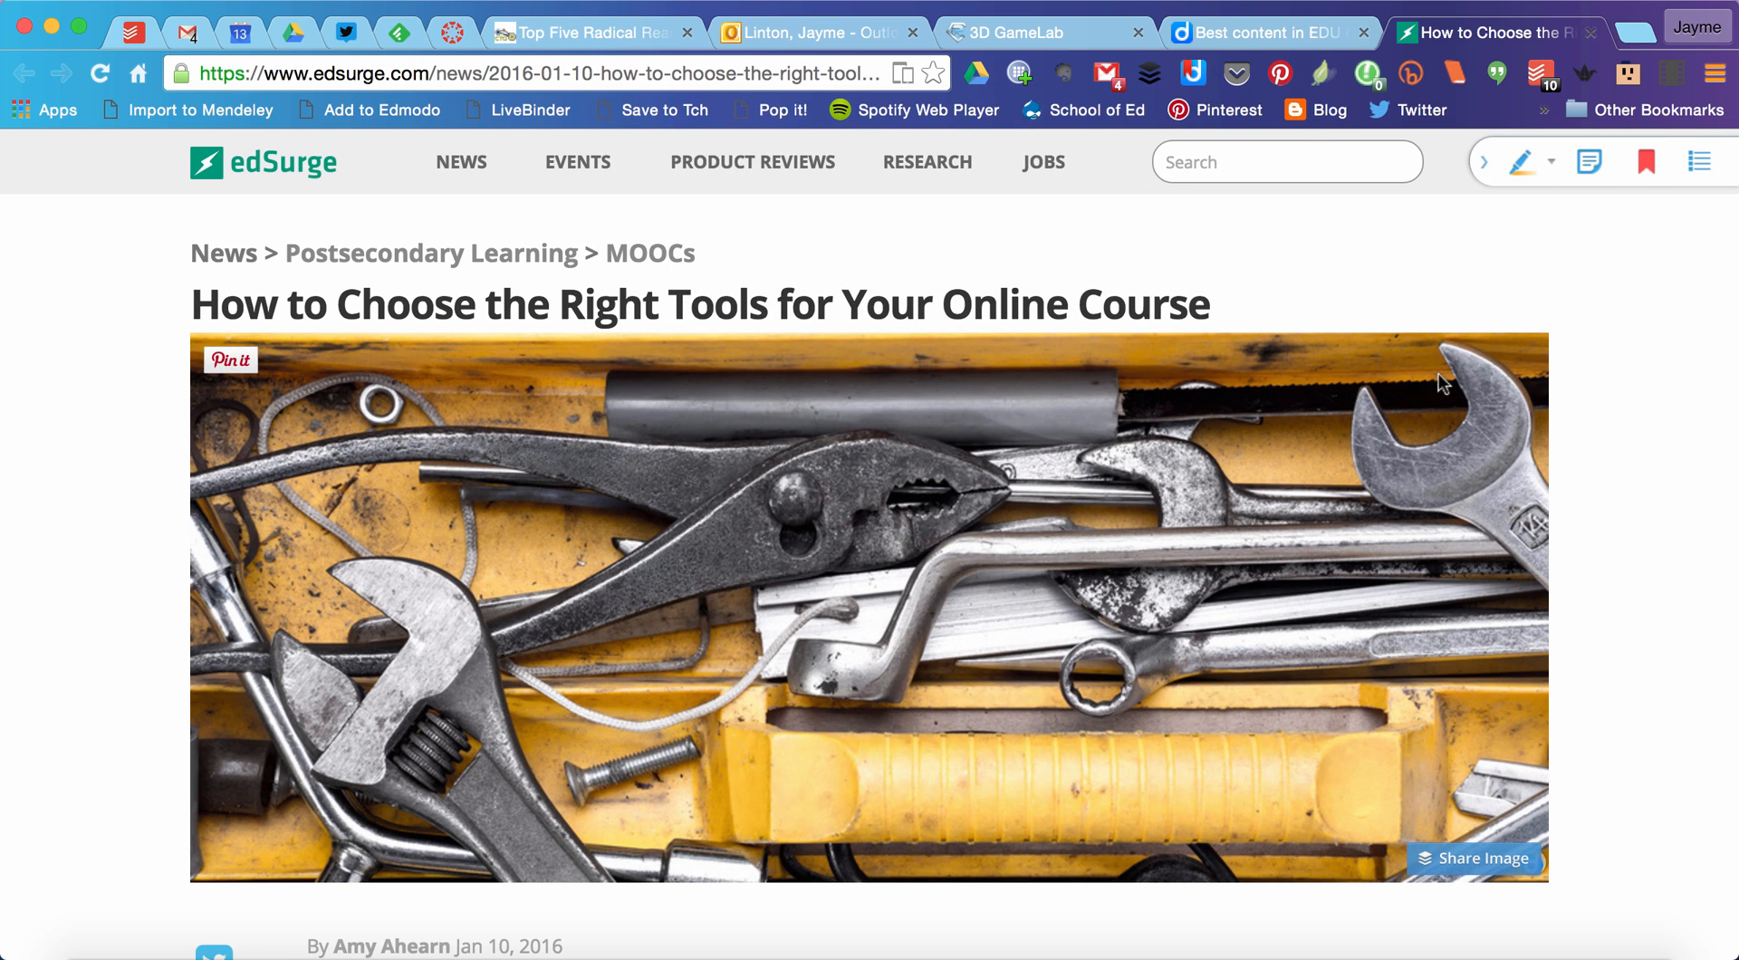
Step: Reload the EDU 617/653 group page and look through its feed for the shared EdSurge bookmark
left_click(1271, 38)
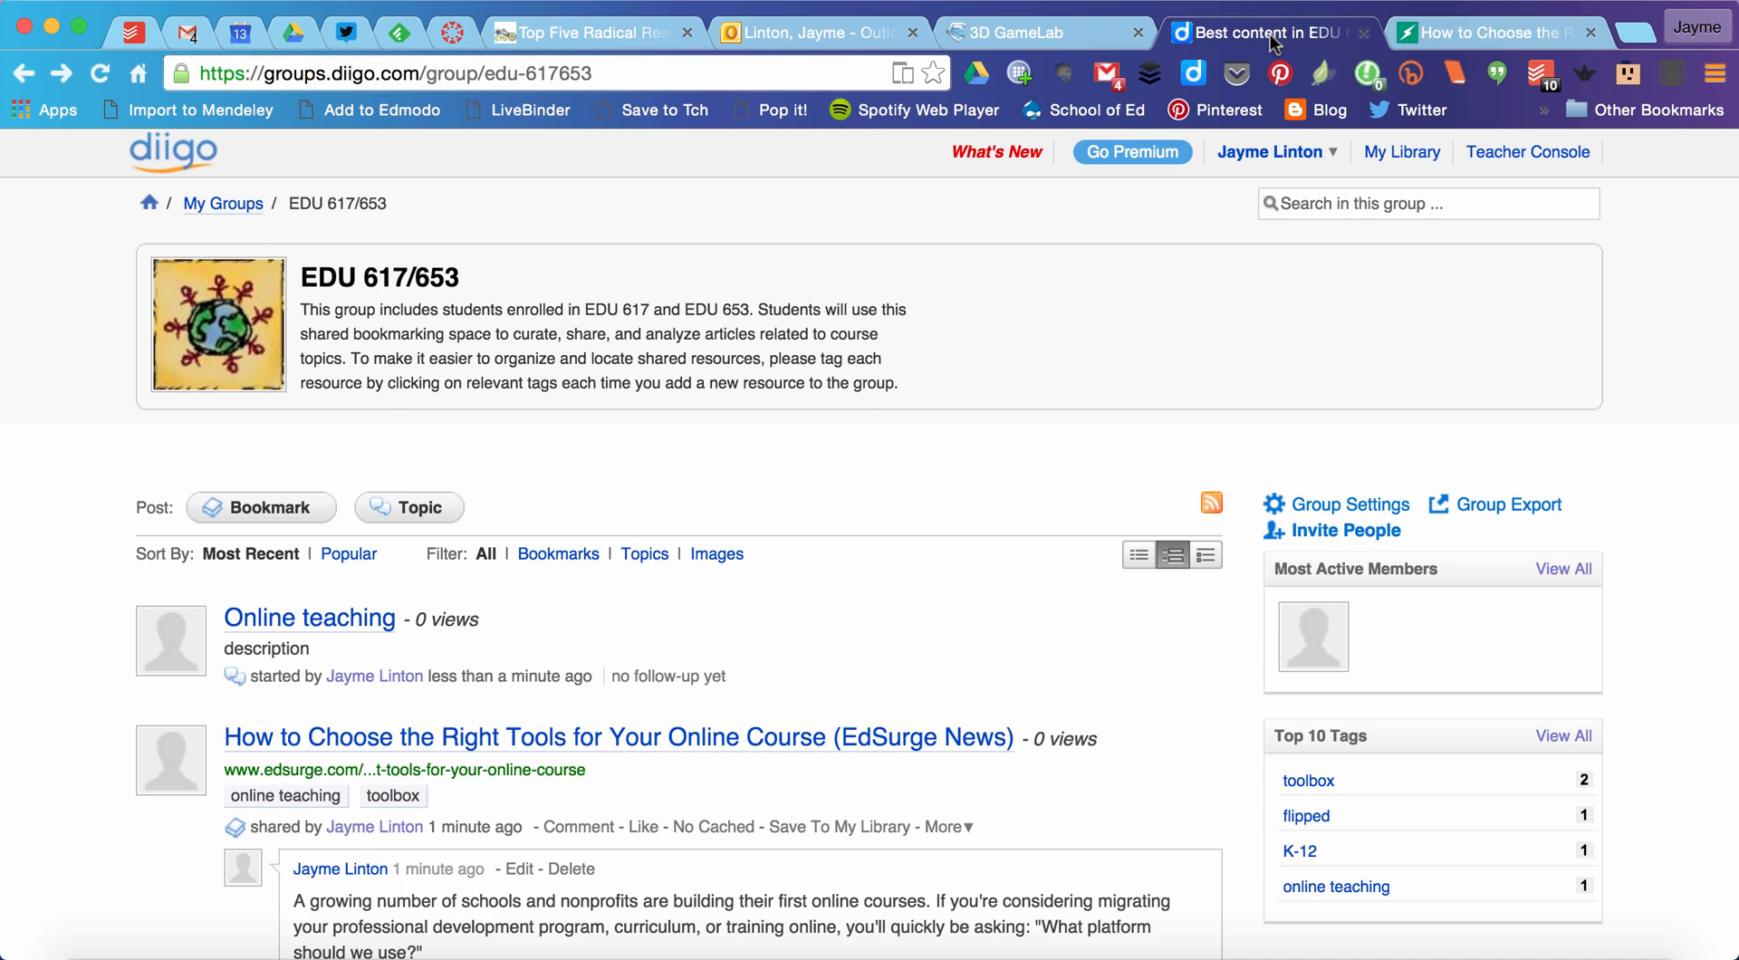
left_click(102, 72)
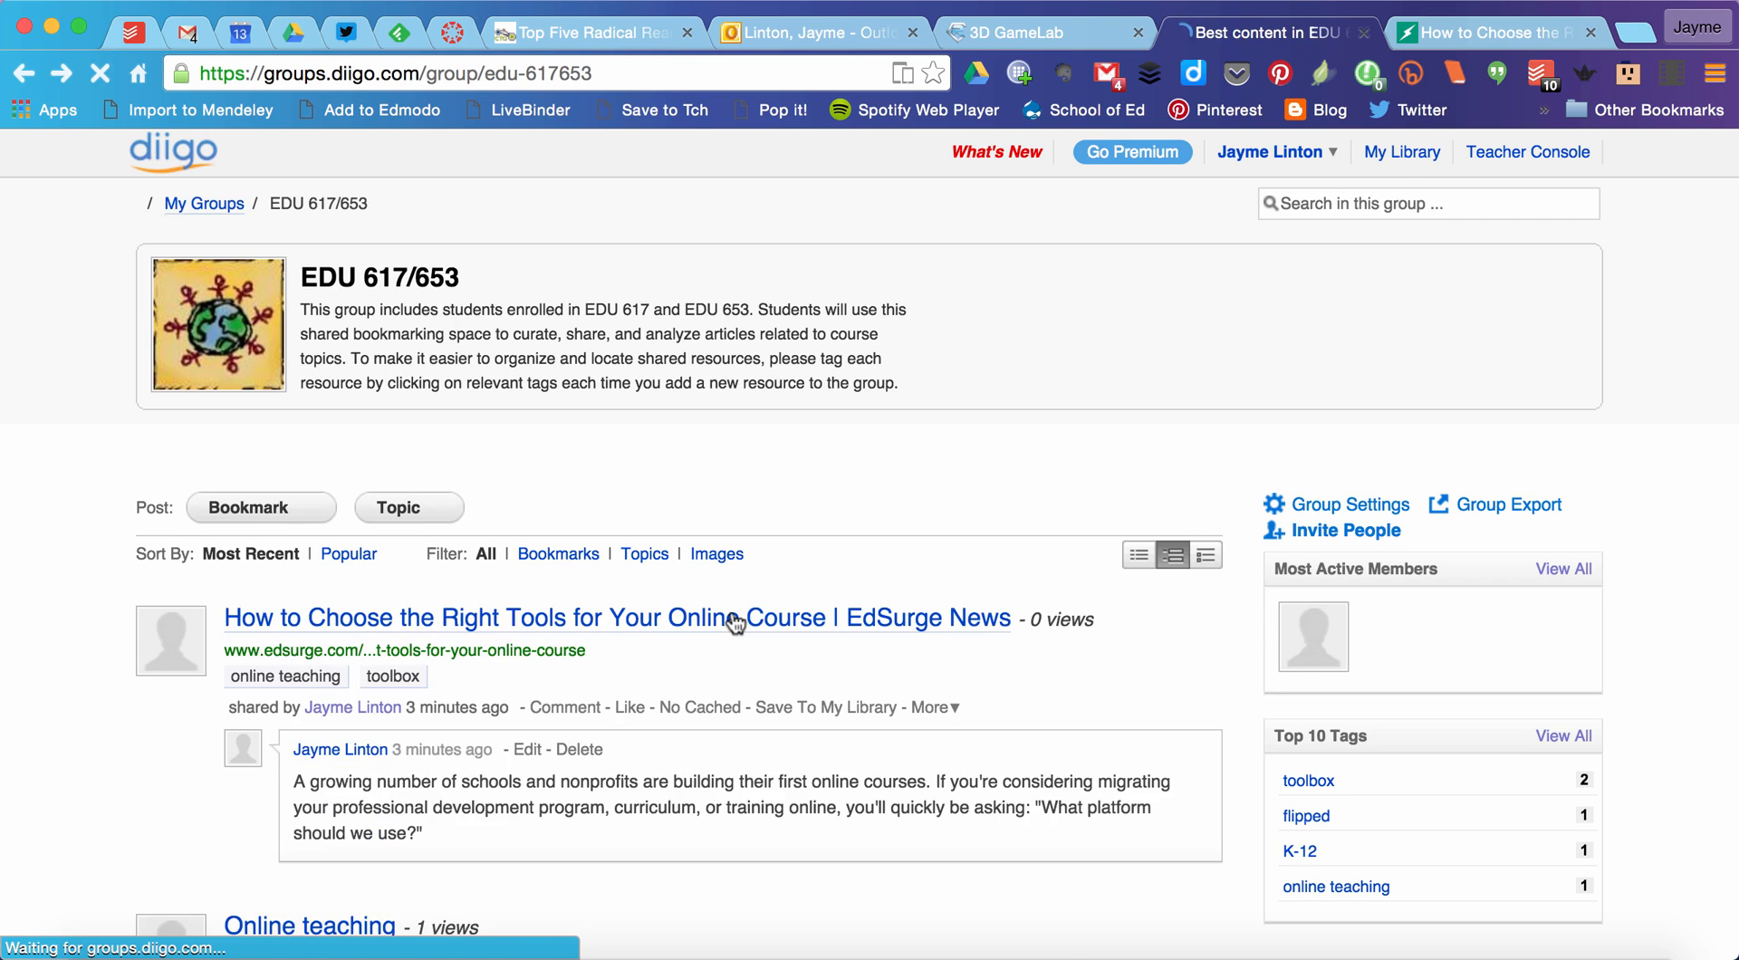
scroll(734, 615, "down", 10)
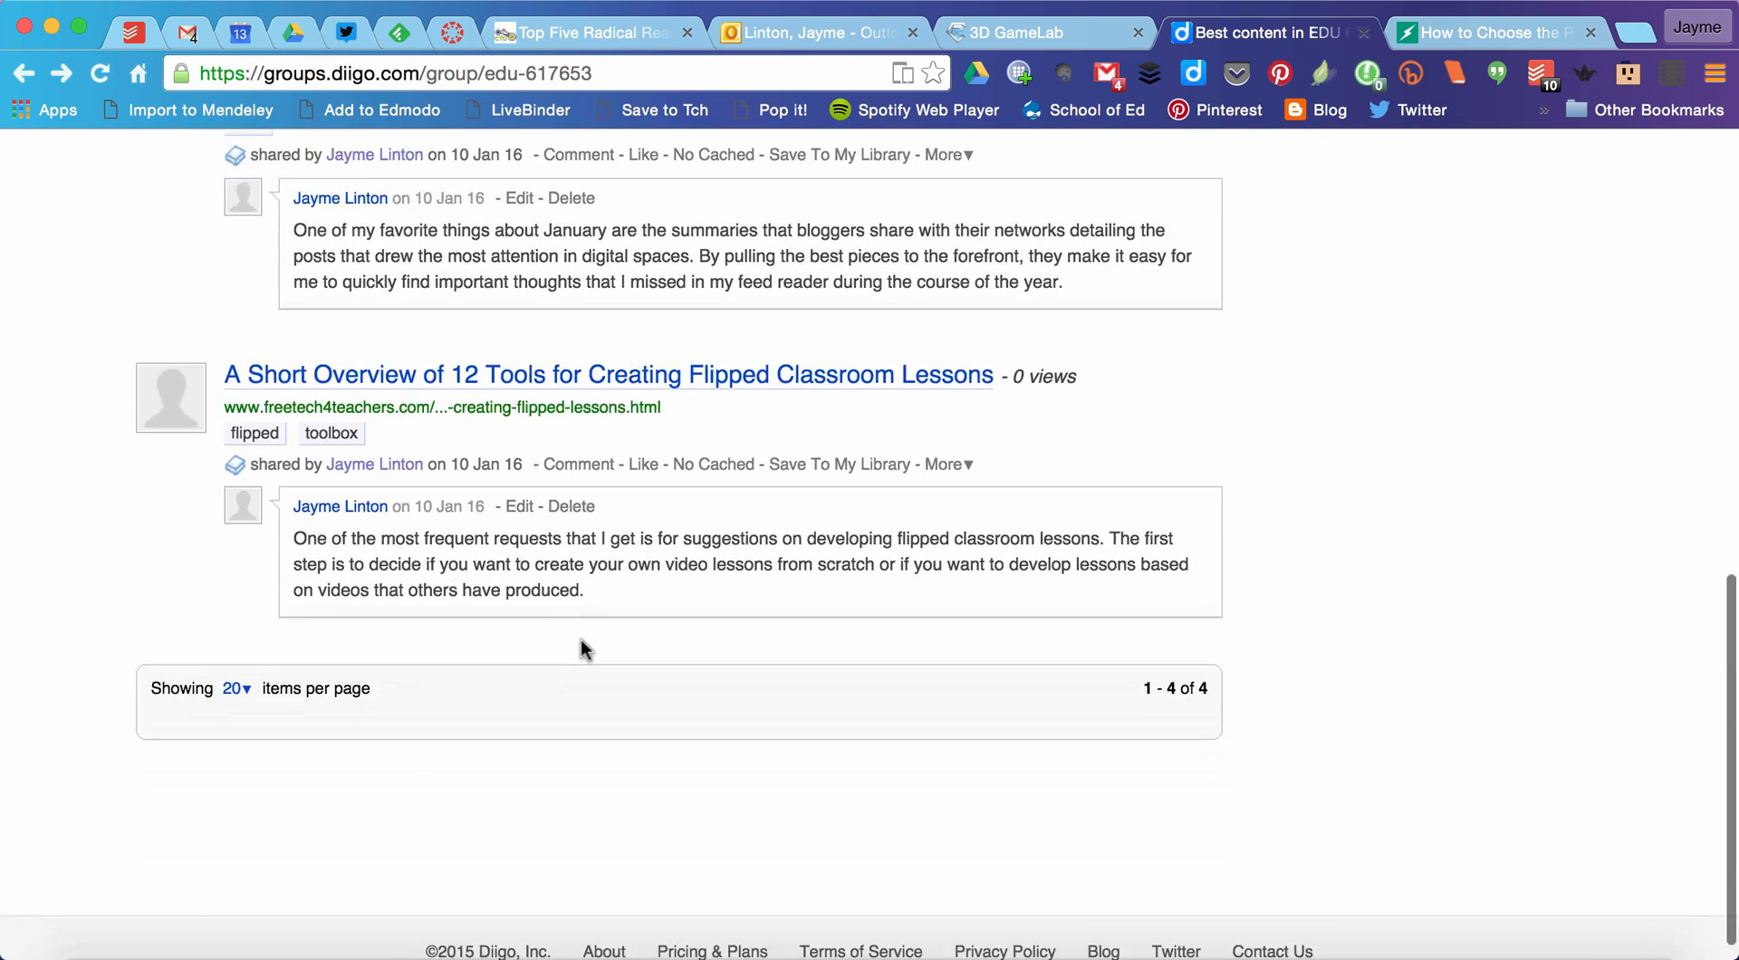
scroll(580, 640, "up", 10)
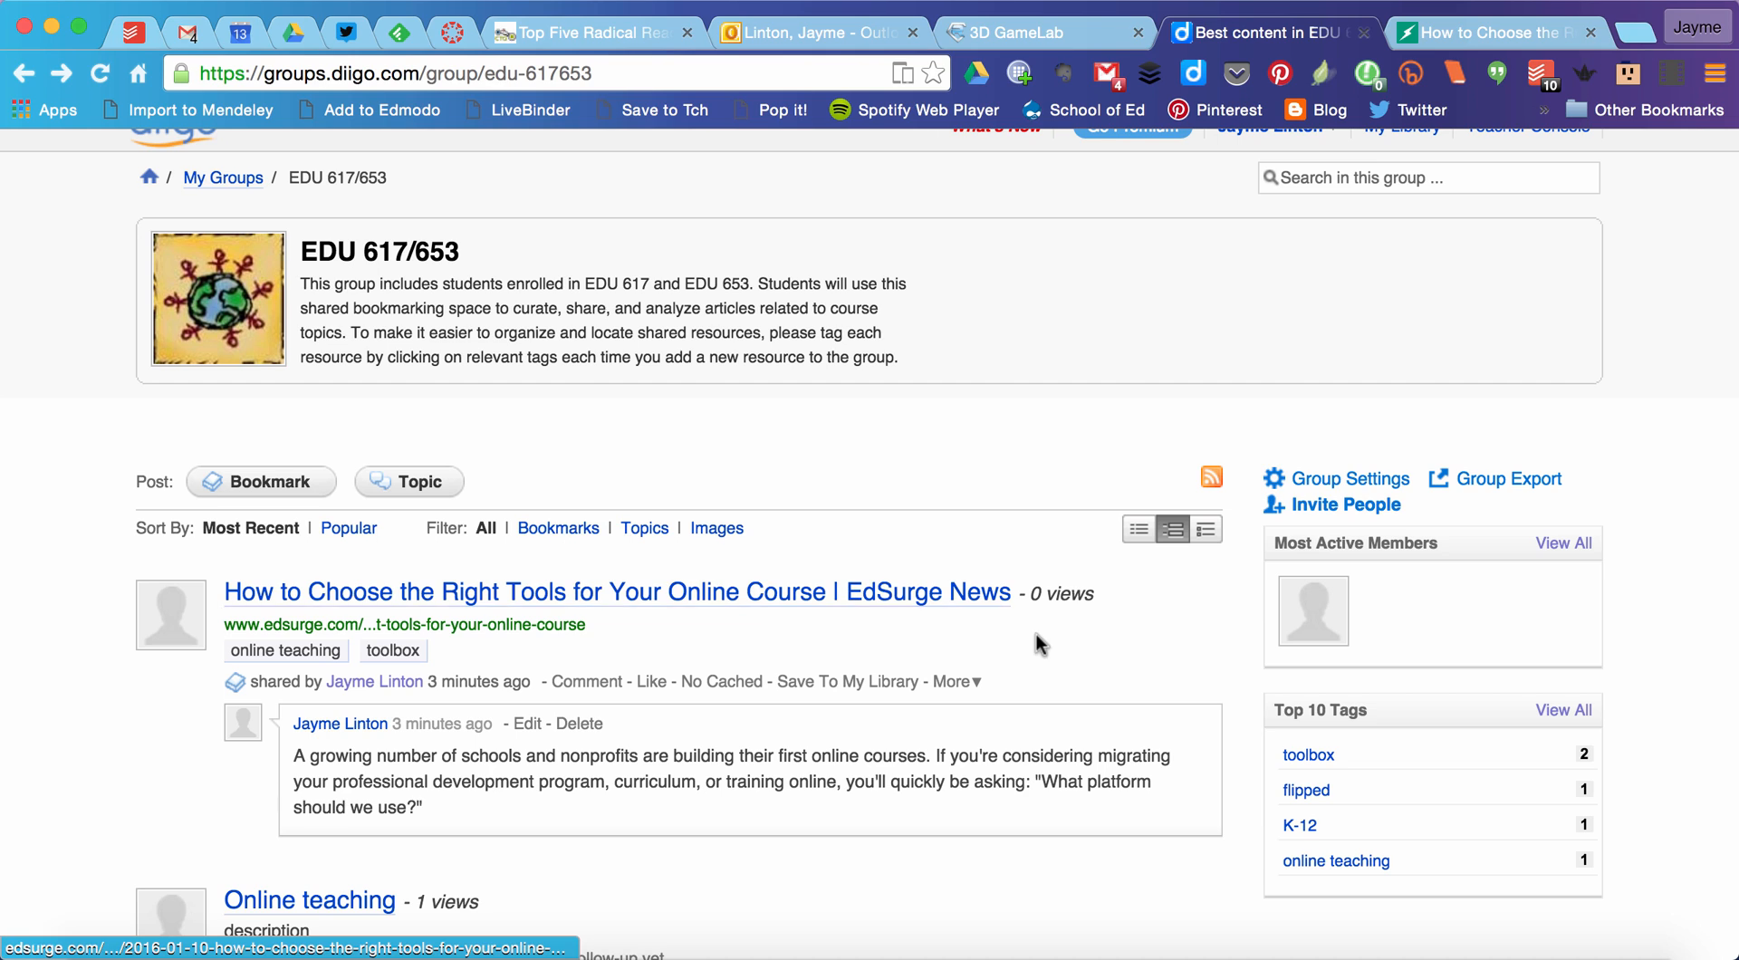
Step: Highlight the EdSurge article's sentence from "If you're considering migrating" through "What platform should we use?" with the Diigo highlighter
left_click(1464, 35)
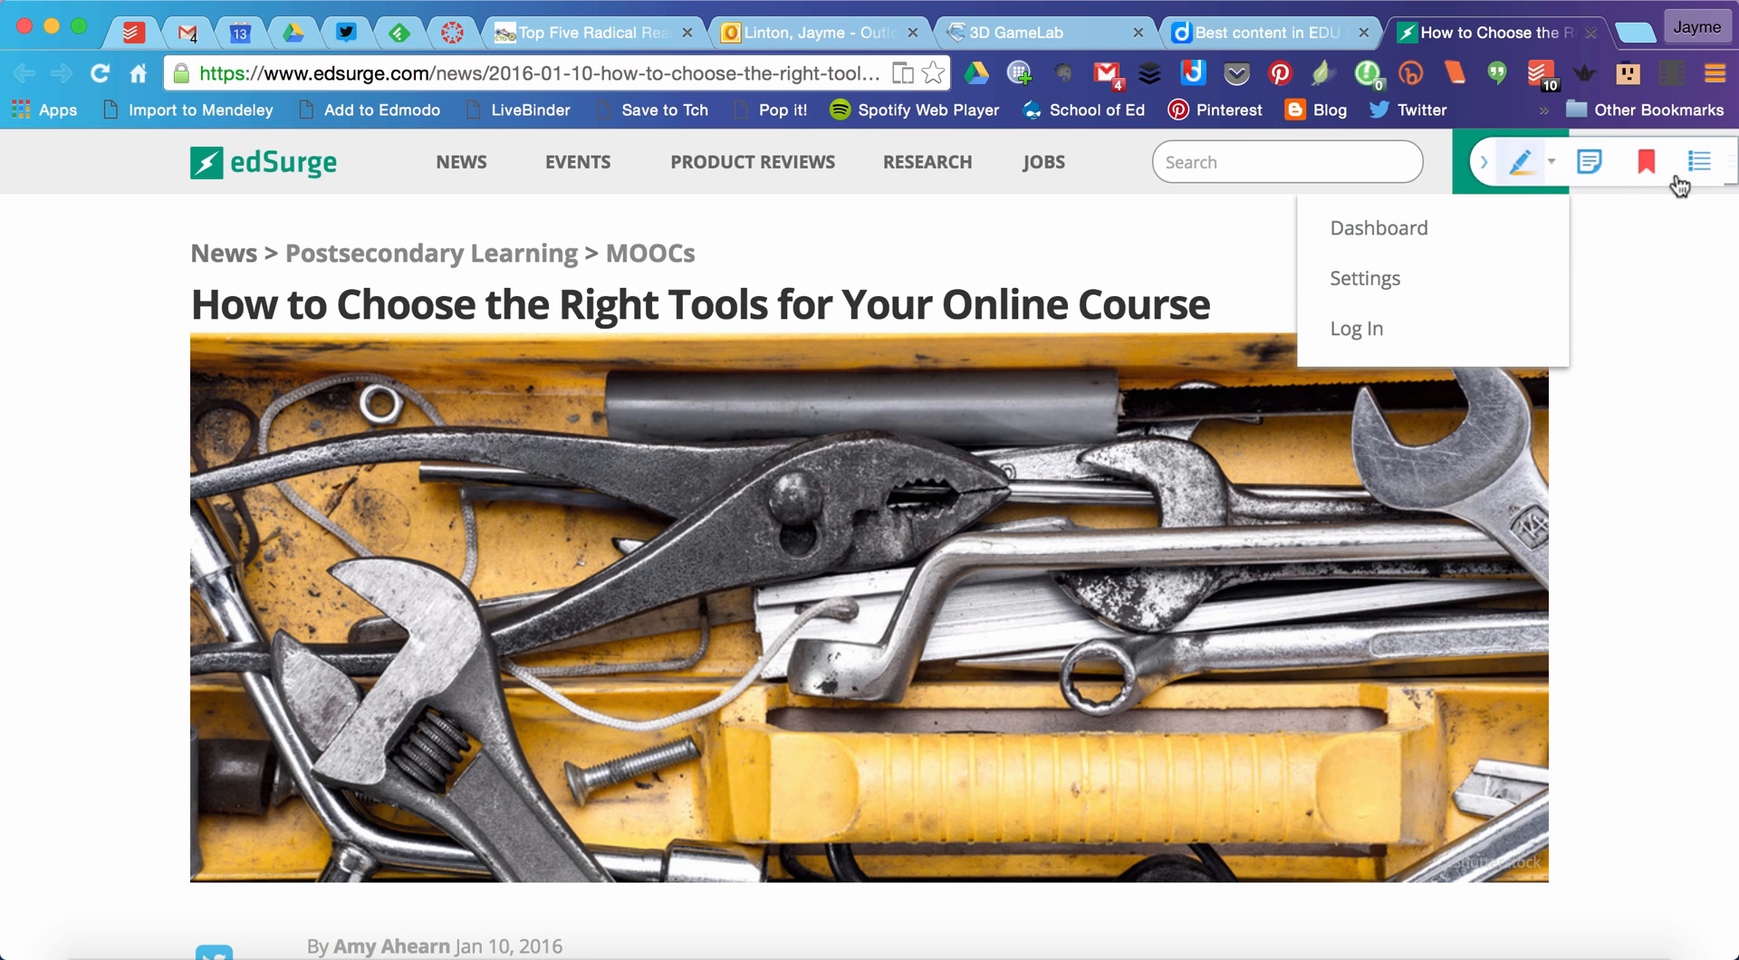
scroll(1645, 284, "down", 7)
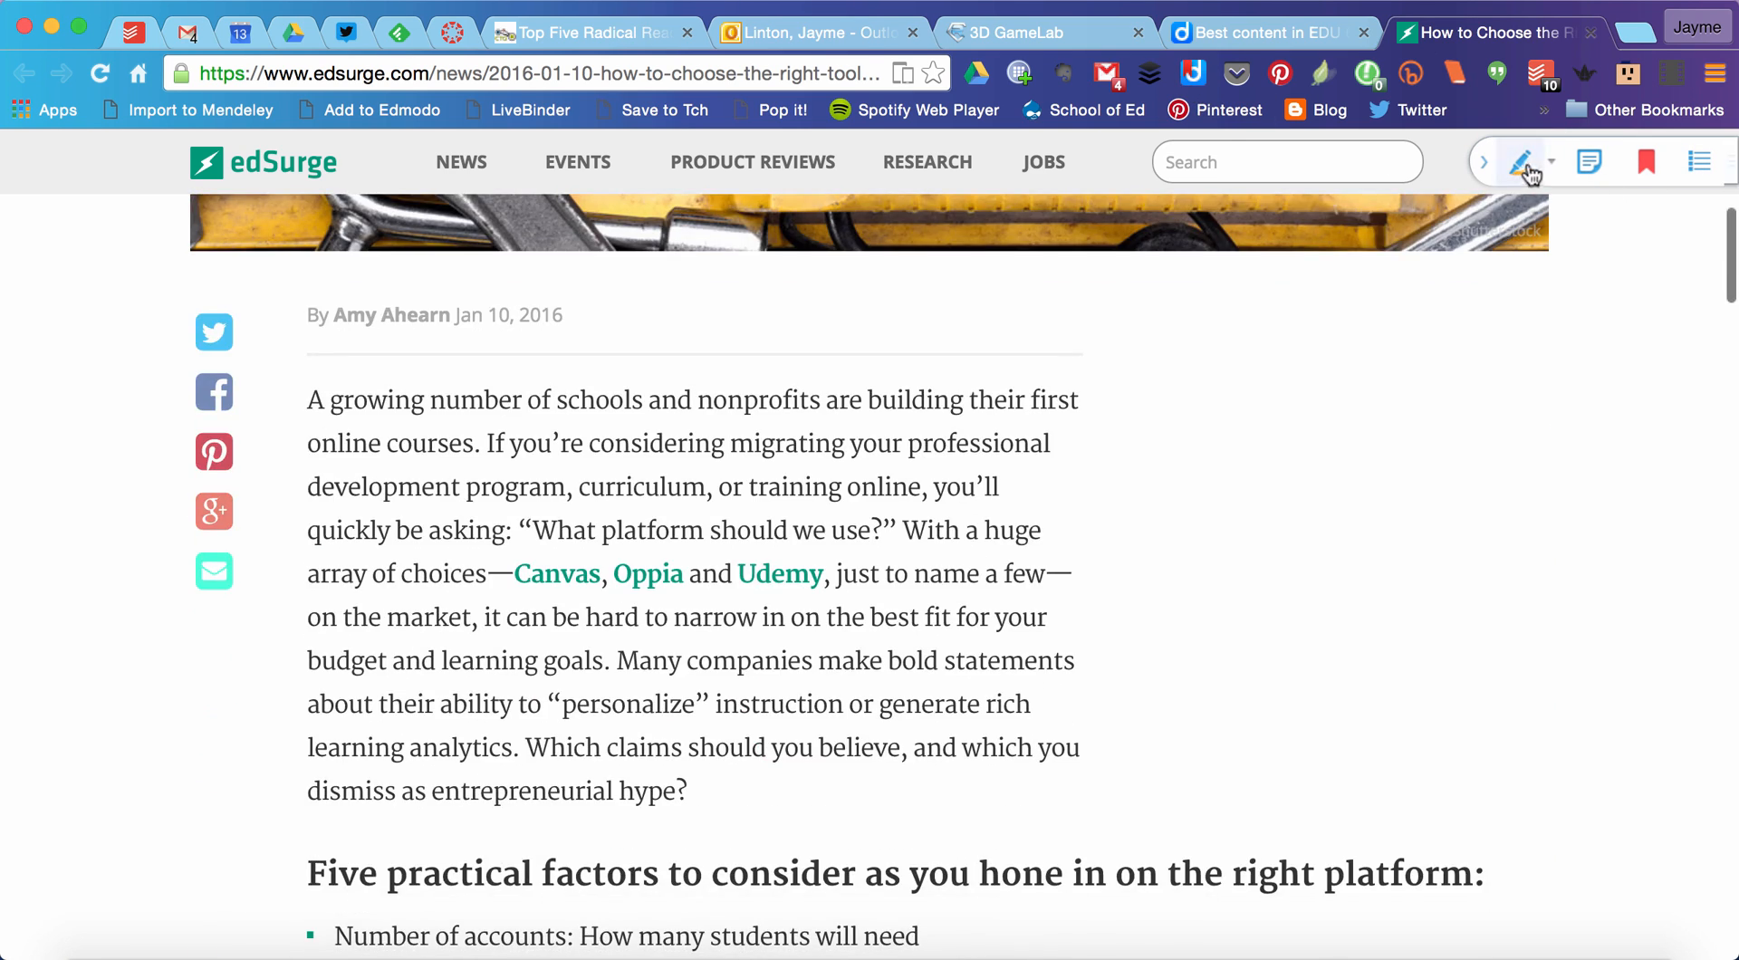
scroll(1589, 458, "down", 3)
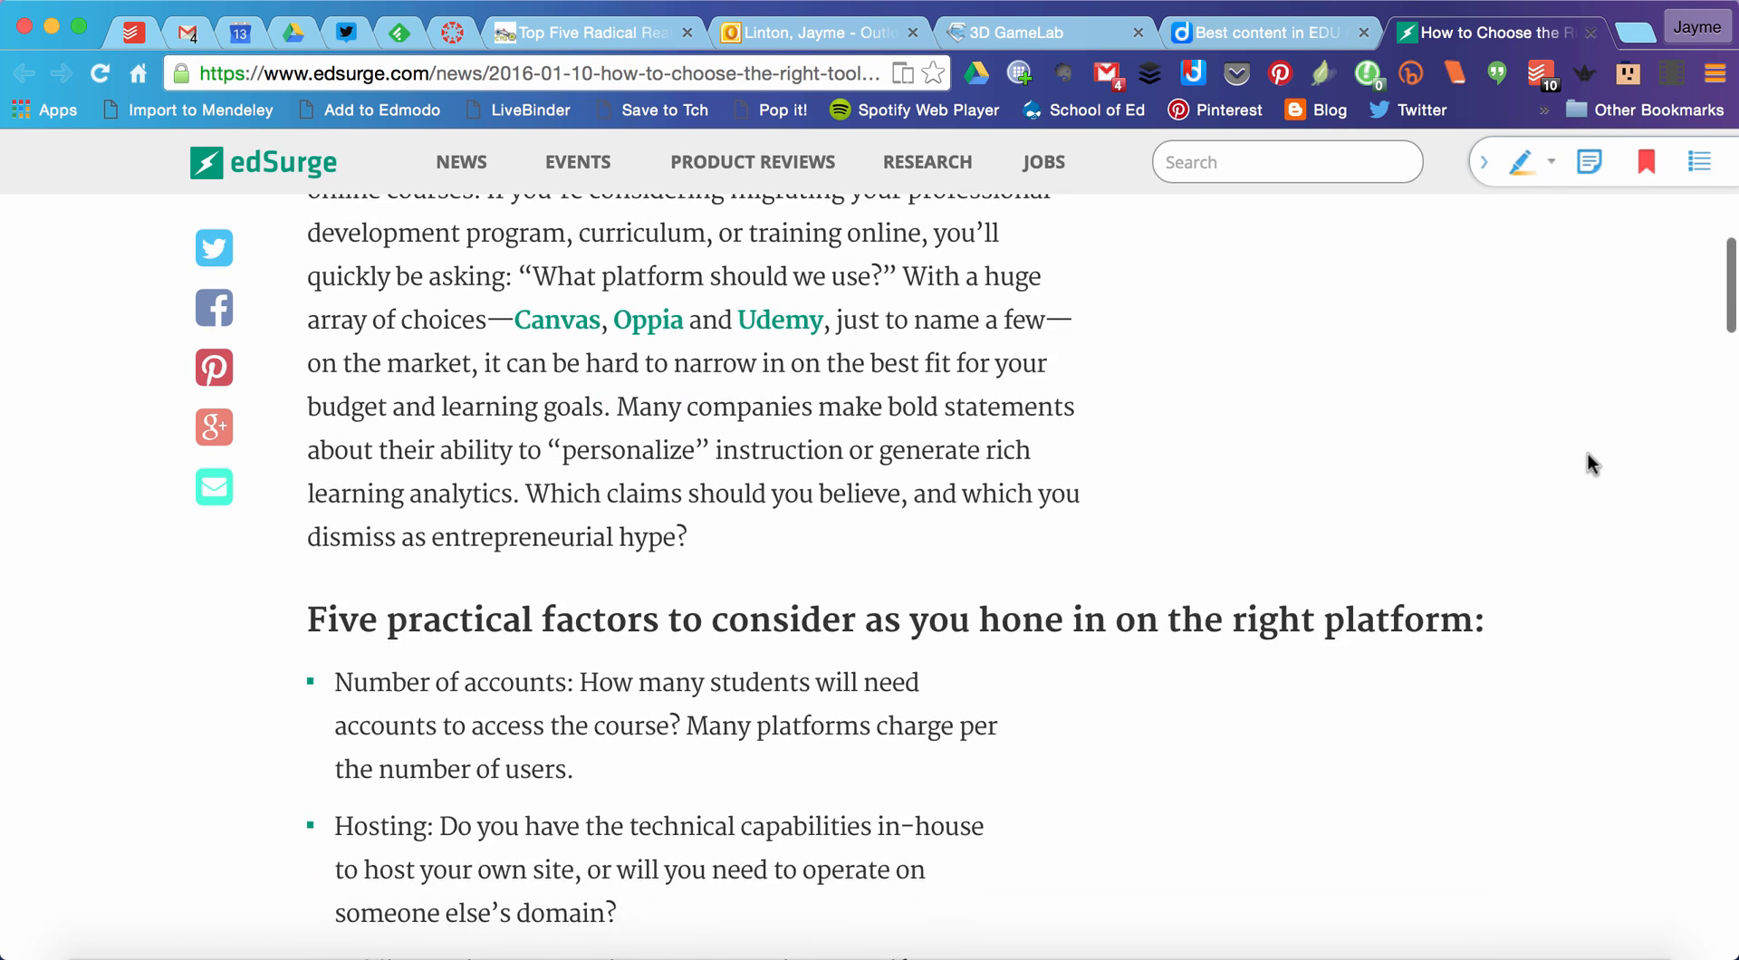
scroll(1589, 458, "up", 1)
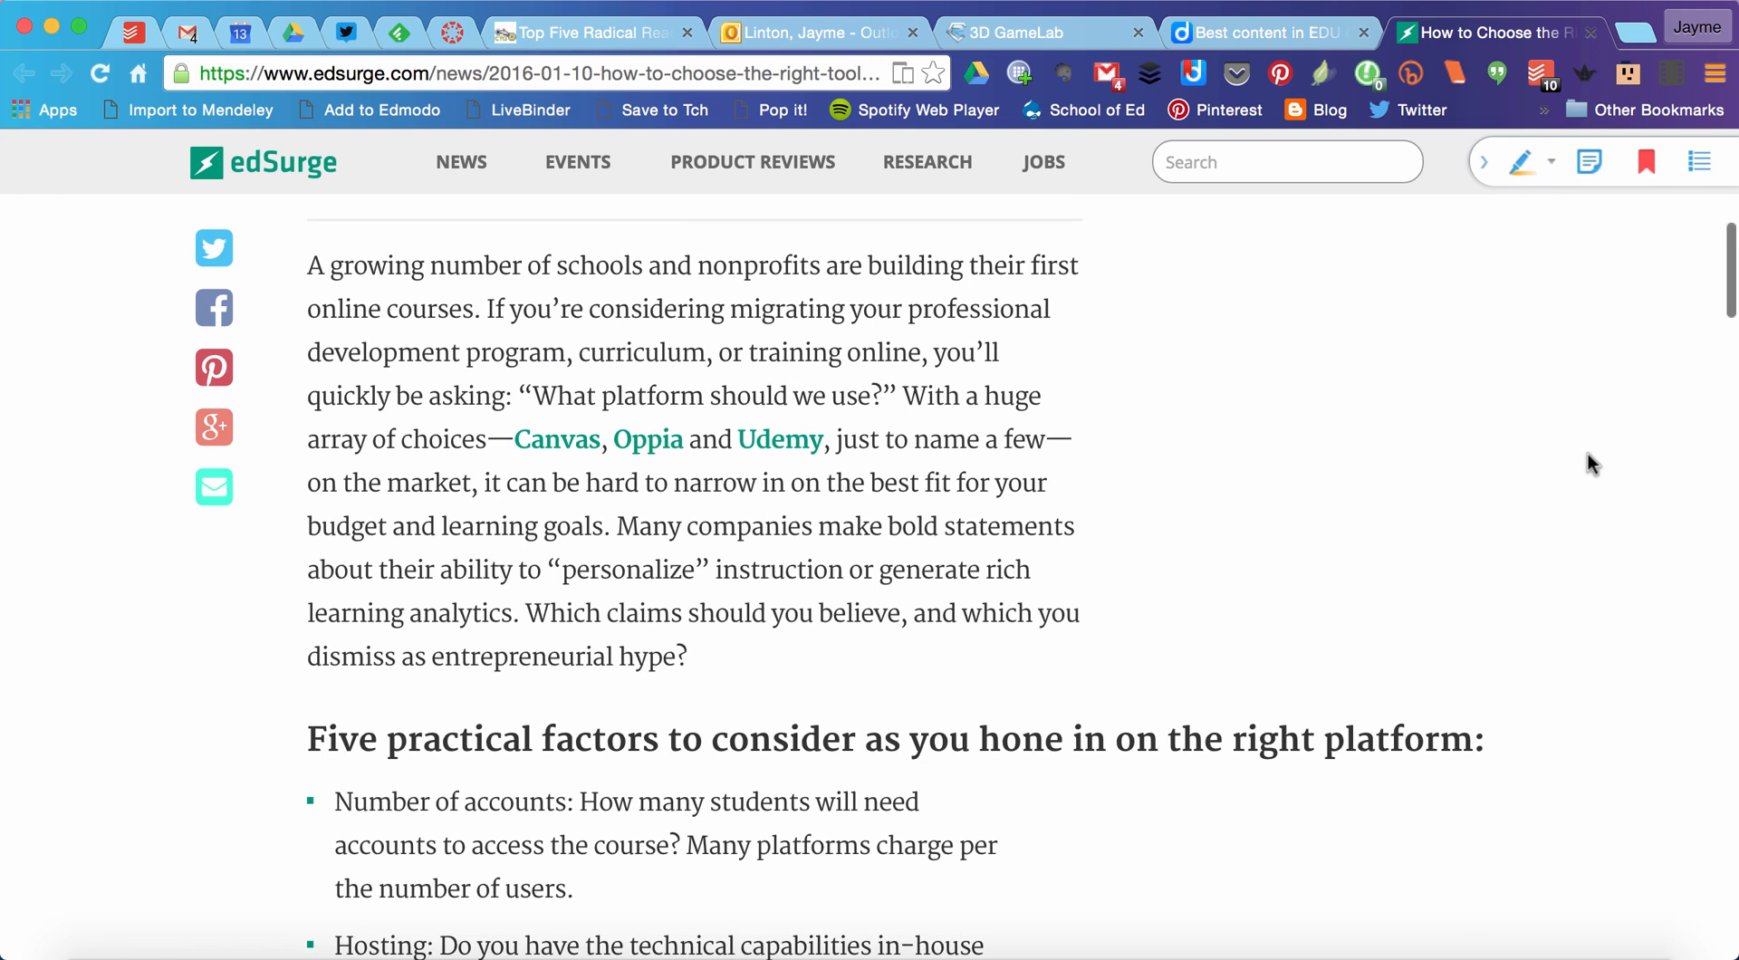
left_click(1531, 185)
mouse_move(487, 311)
left_mouse_down()
mouse_move(494, 348)
mouse_move(796, 396)
mouse_move(913, 378)
mouse_move(901, 396)
left_mouse_up()
Step: Highlight the whole "Number of accounts" bullet under the five practical factors
scroll(1107, 507, "down", 1)
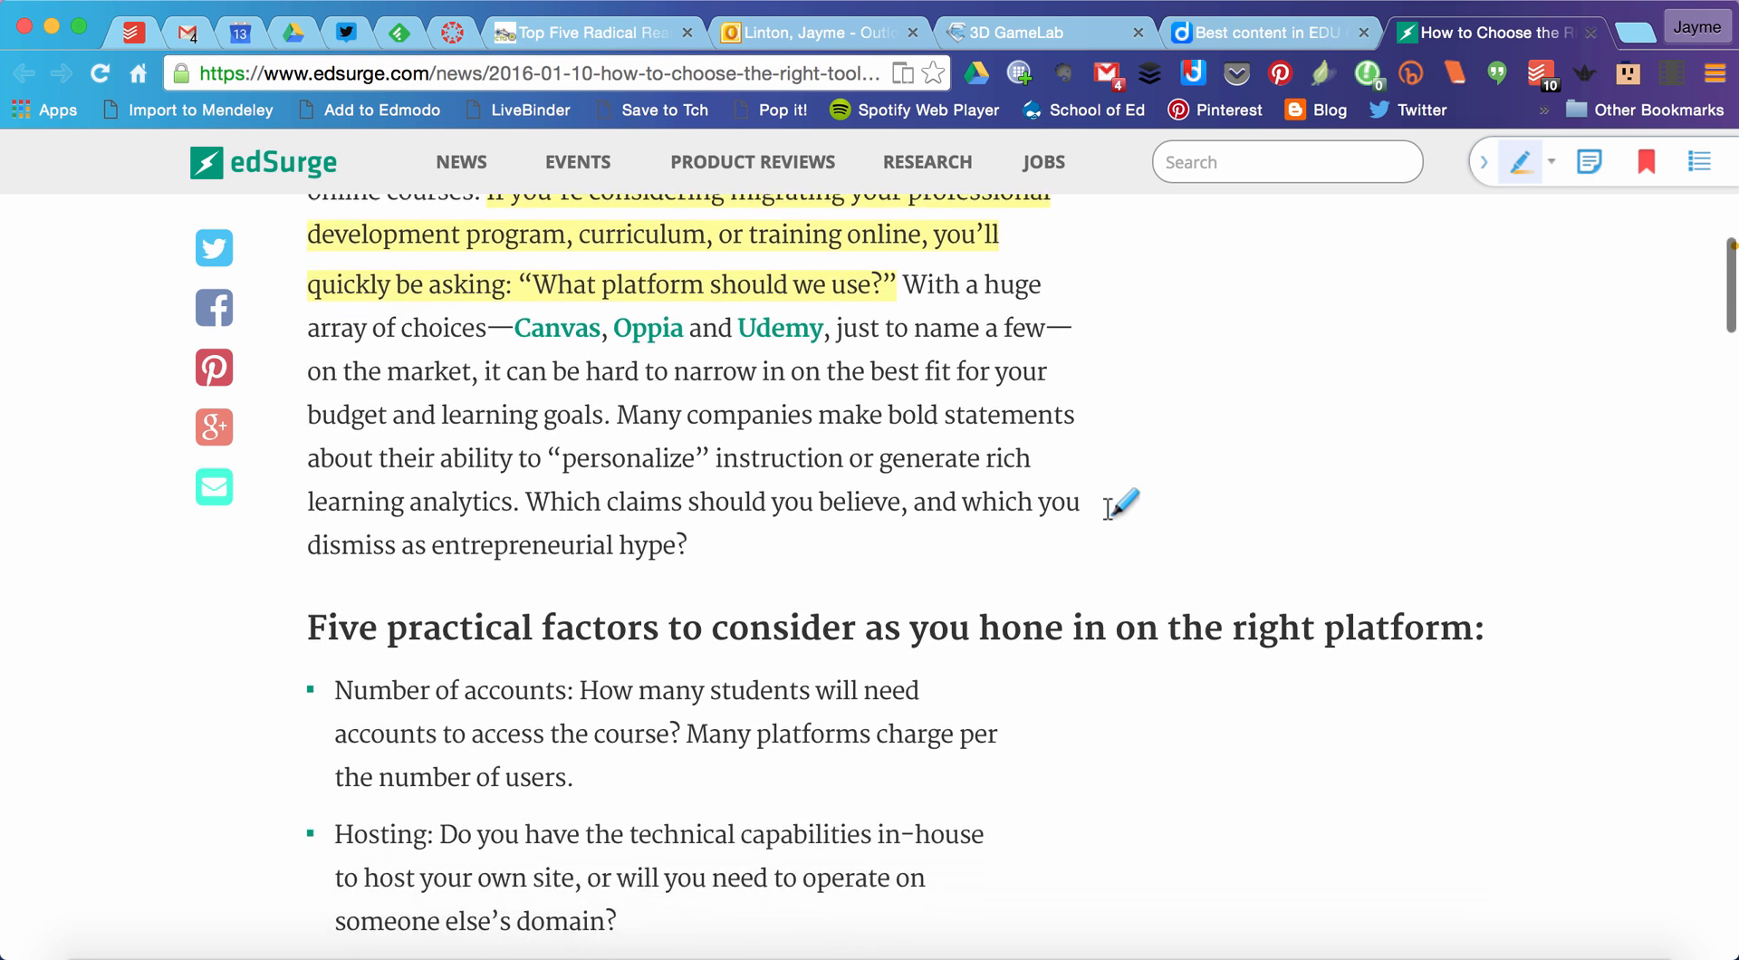
scroll(1106, 507, "down", 1)
left_click_drag(337, 542, 573, 646)
scroll(897, 555, "up", 5)
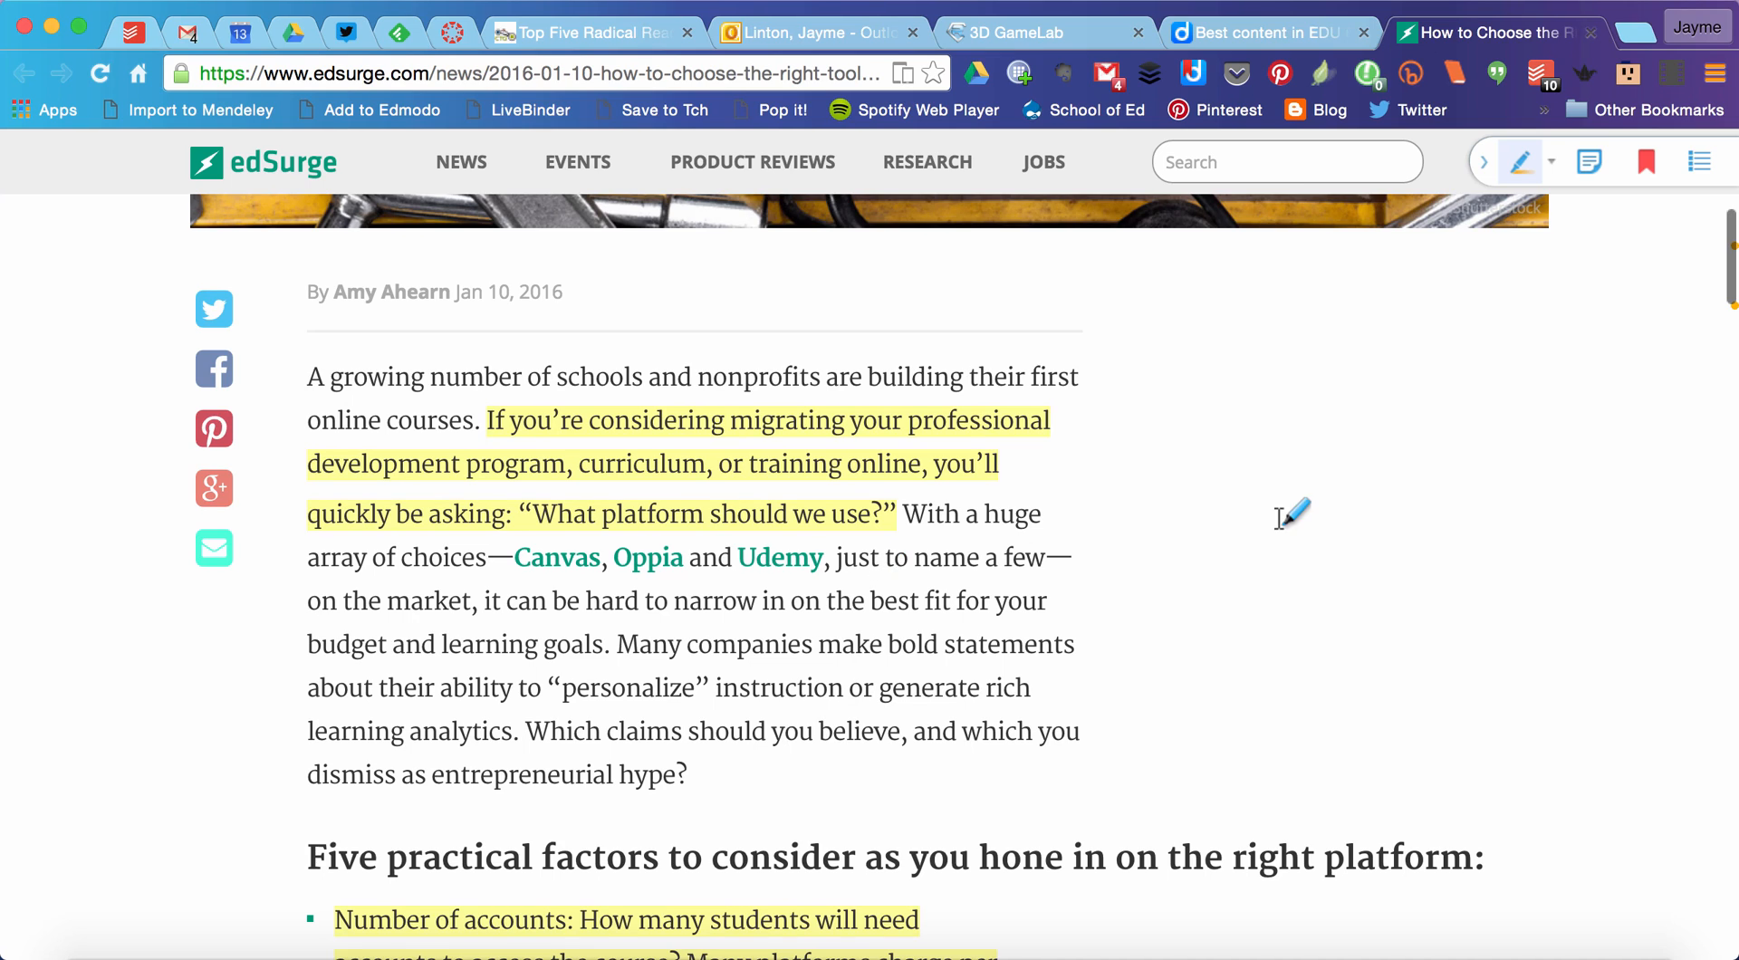
scroll(1278, 516, "up", 1)
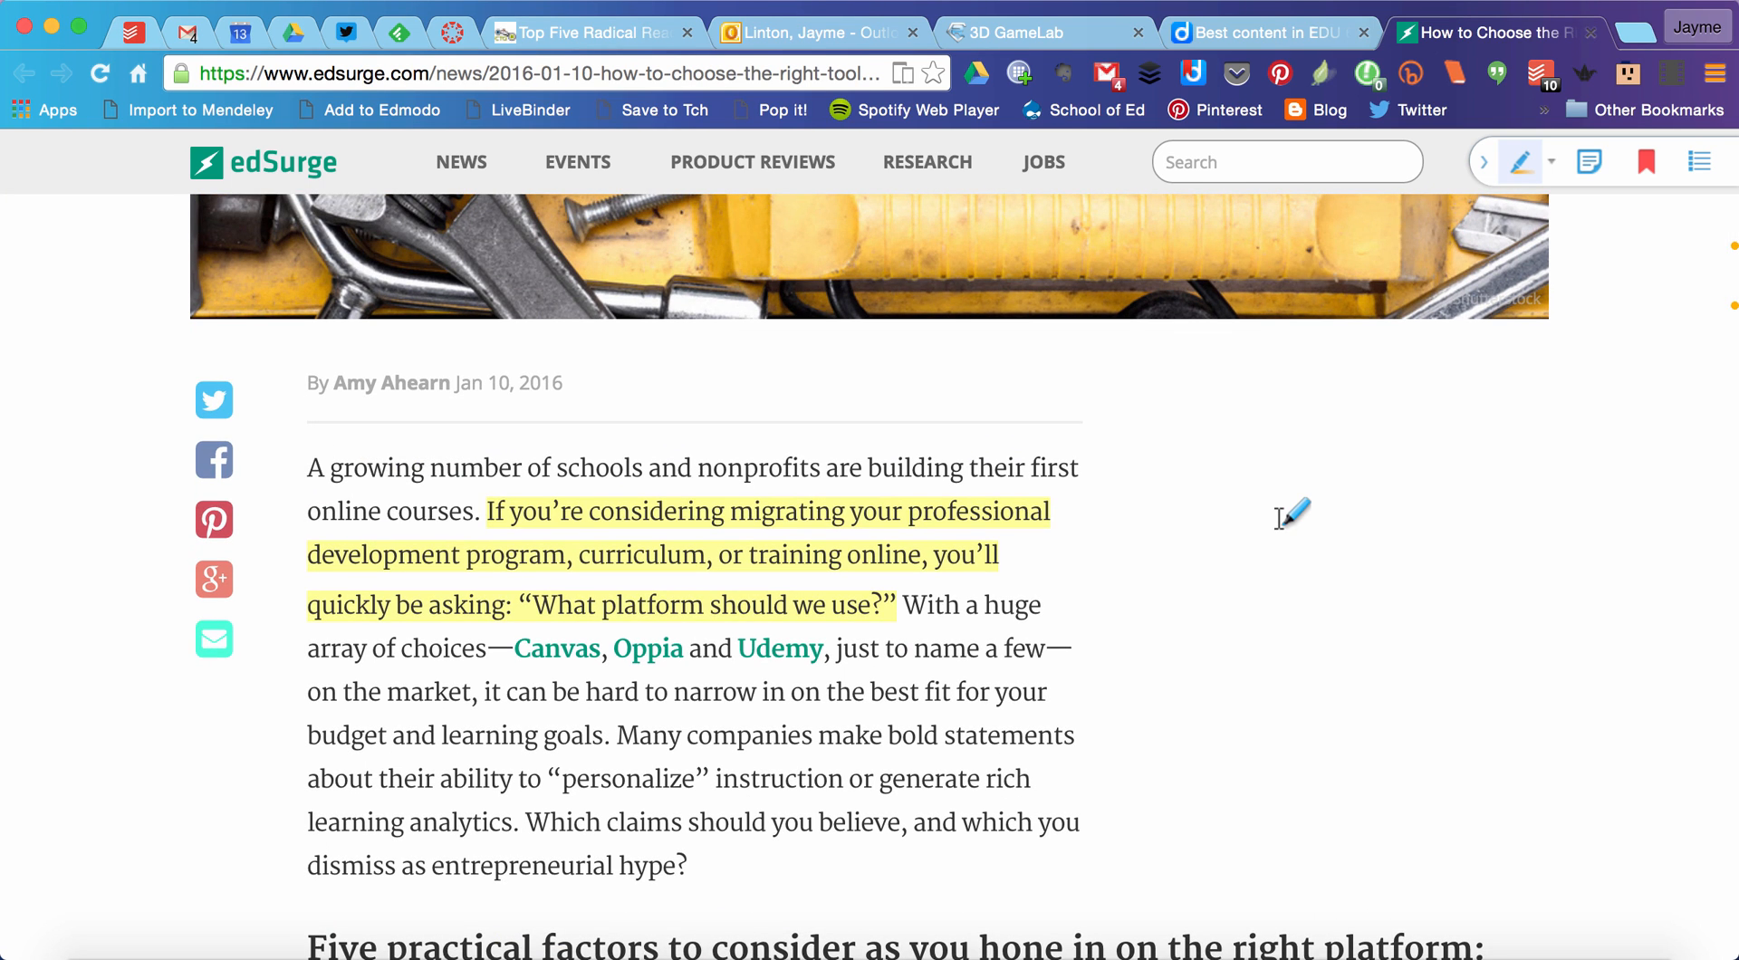
Step: Check the article's entry on the Diigo group page, then return to the article and review its highlighted passages
left_click(1268, 34)
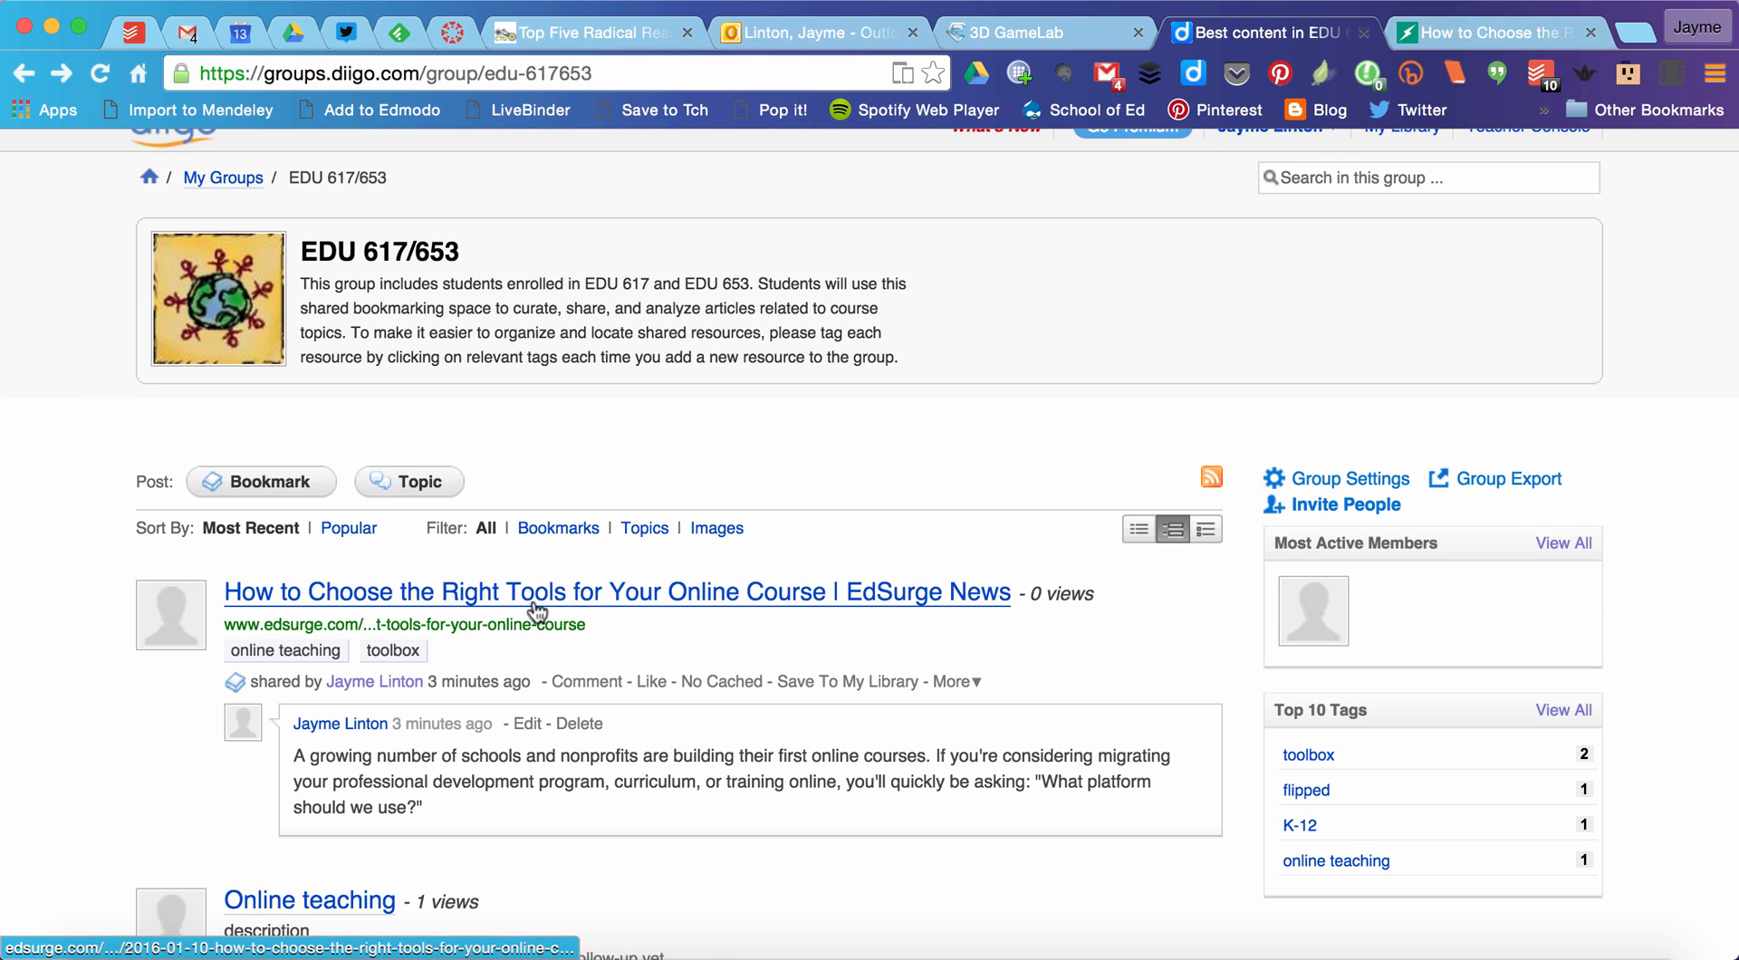
left_click(1507, 27)
scroll(1348, 529, "down", 4)
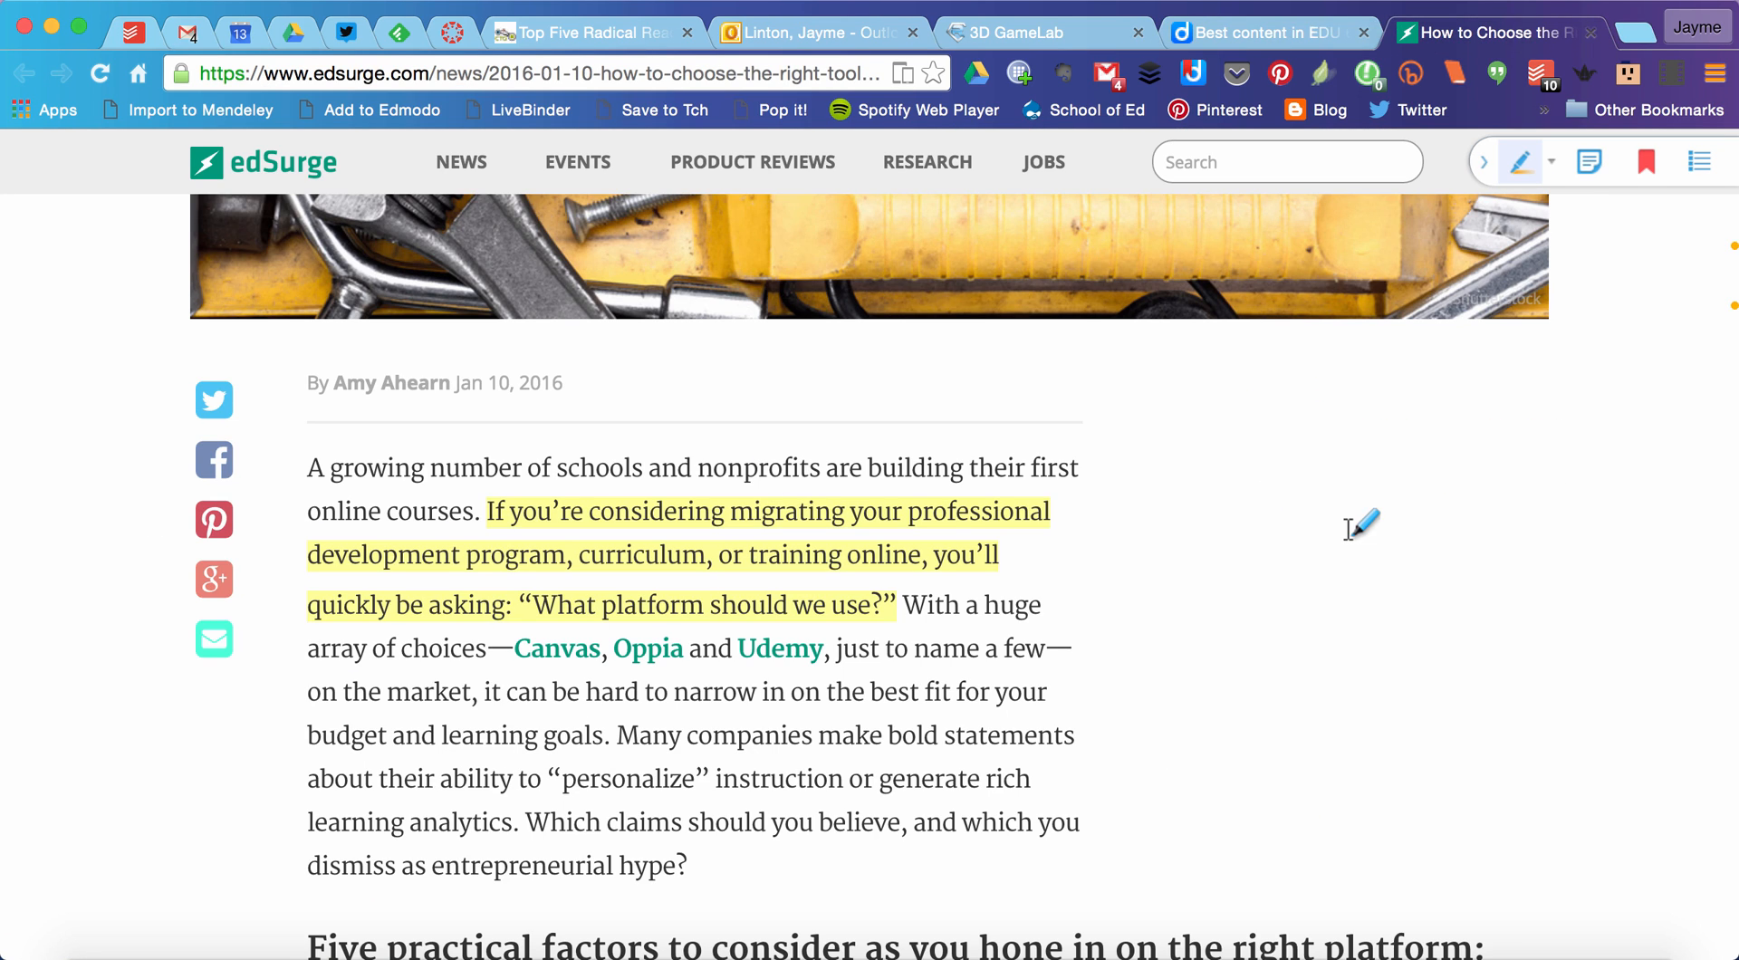
scroll(1348, 529, "up", 3)
scroll(1359, 520, "up", 5)
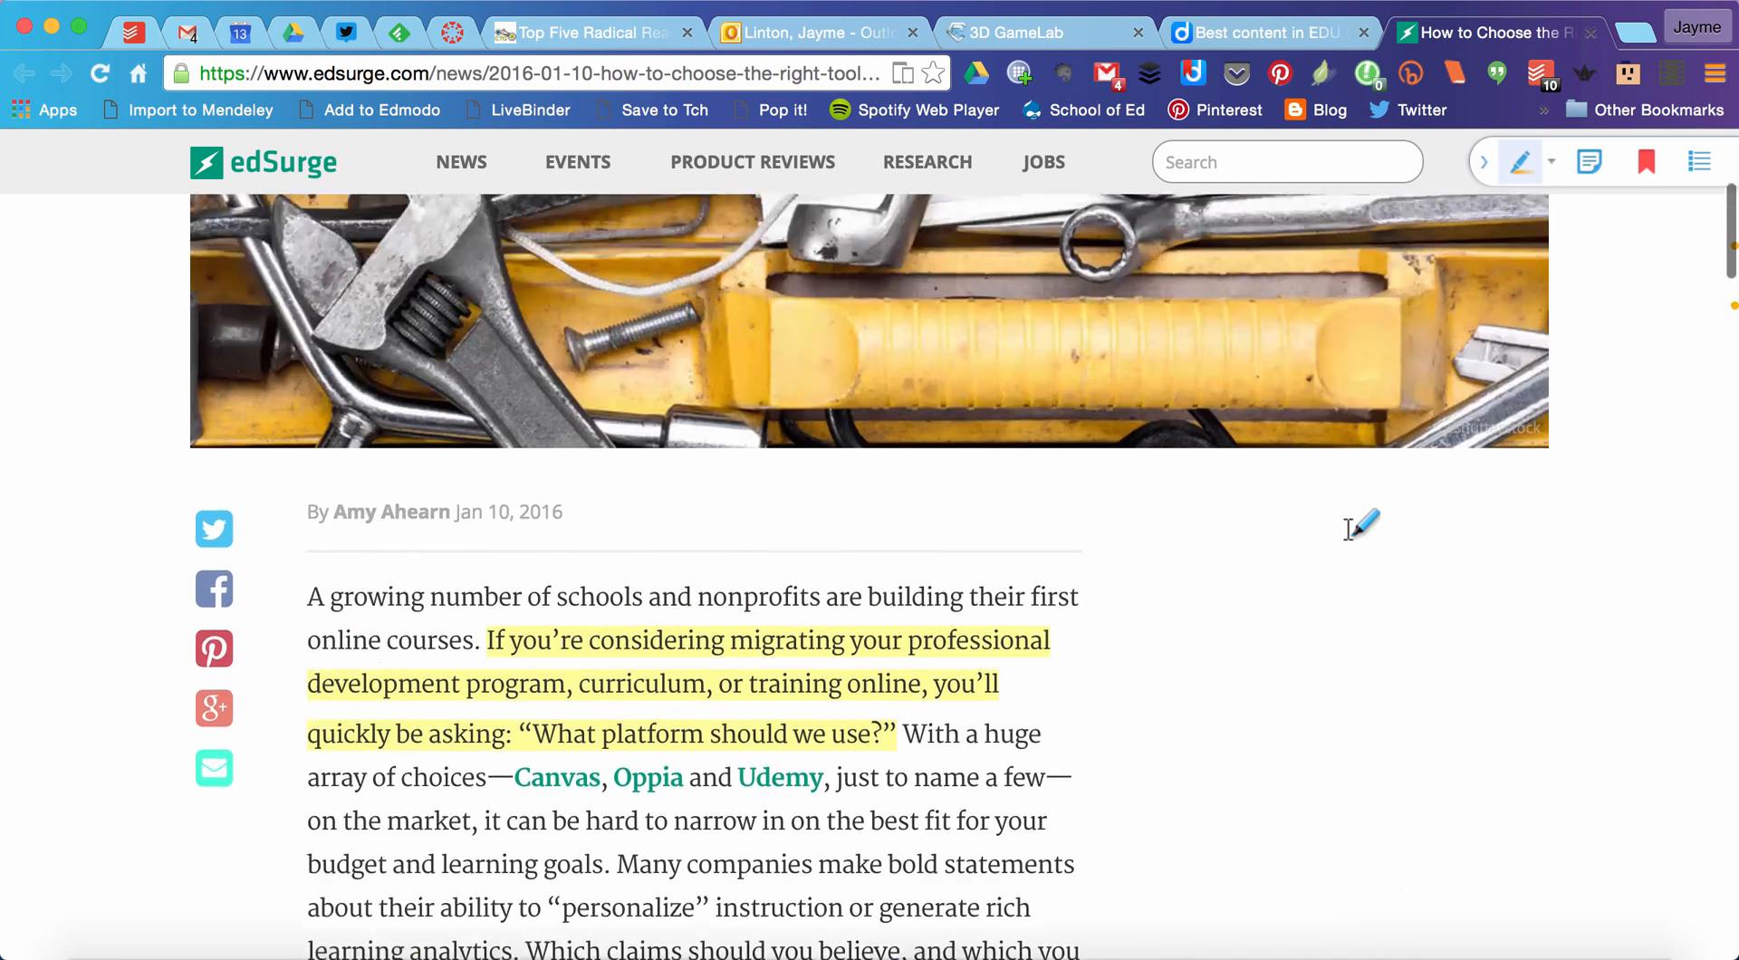
scroll(1358, 520, "down", 6)
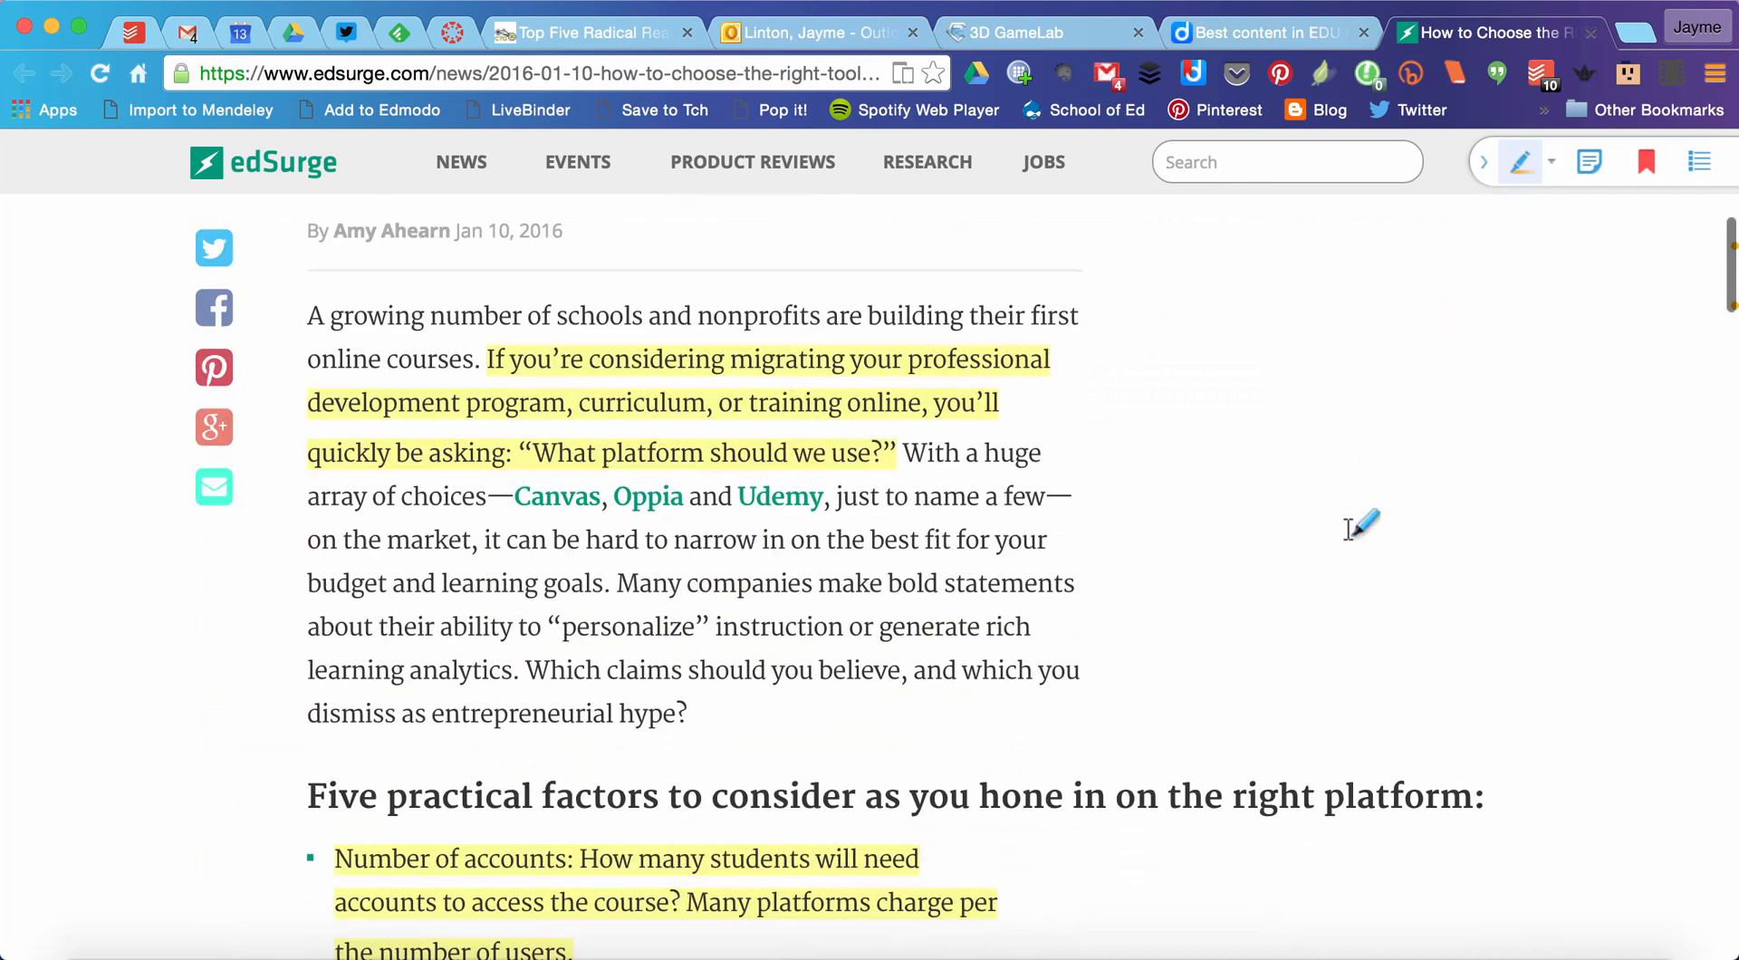
Step: Add a private sticky note reading "this is interesting" to the article page and save it
left_click(1589, 161)
type("this is interesting")
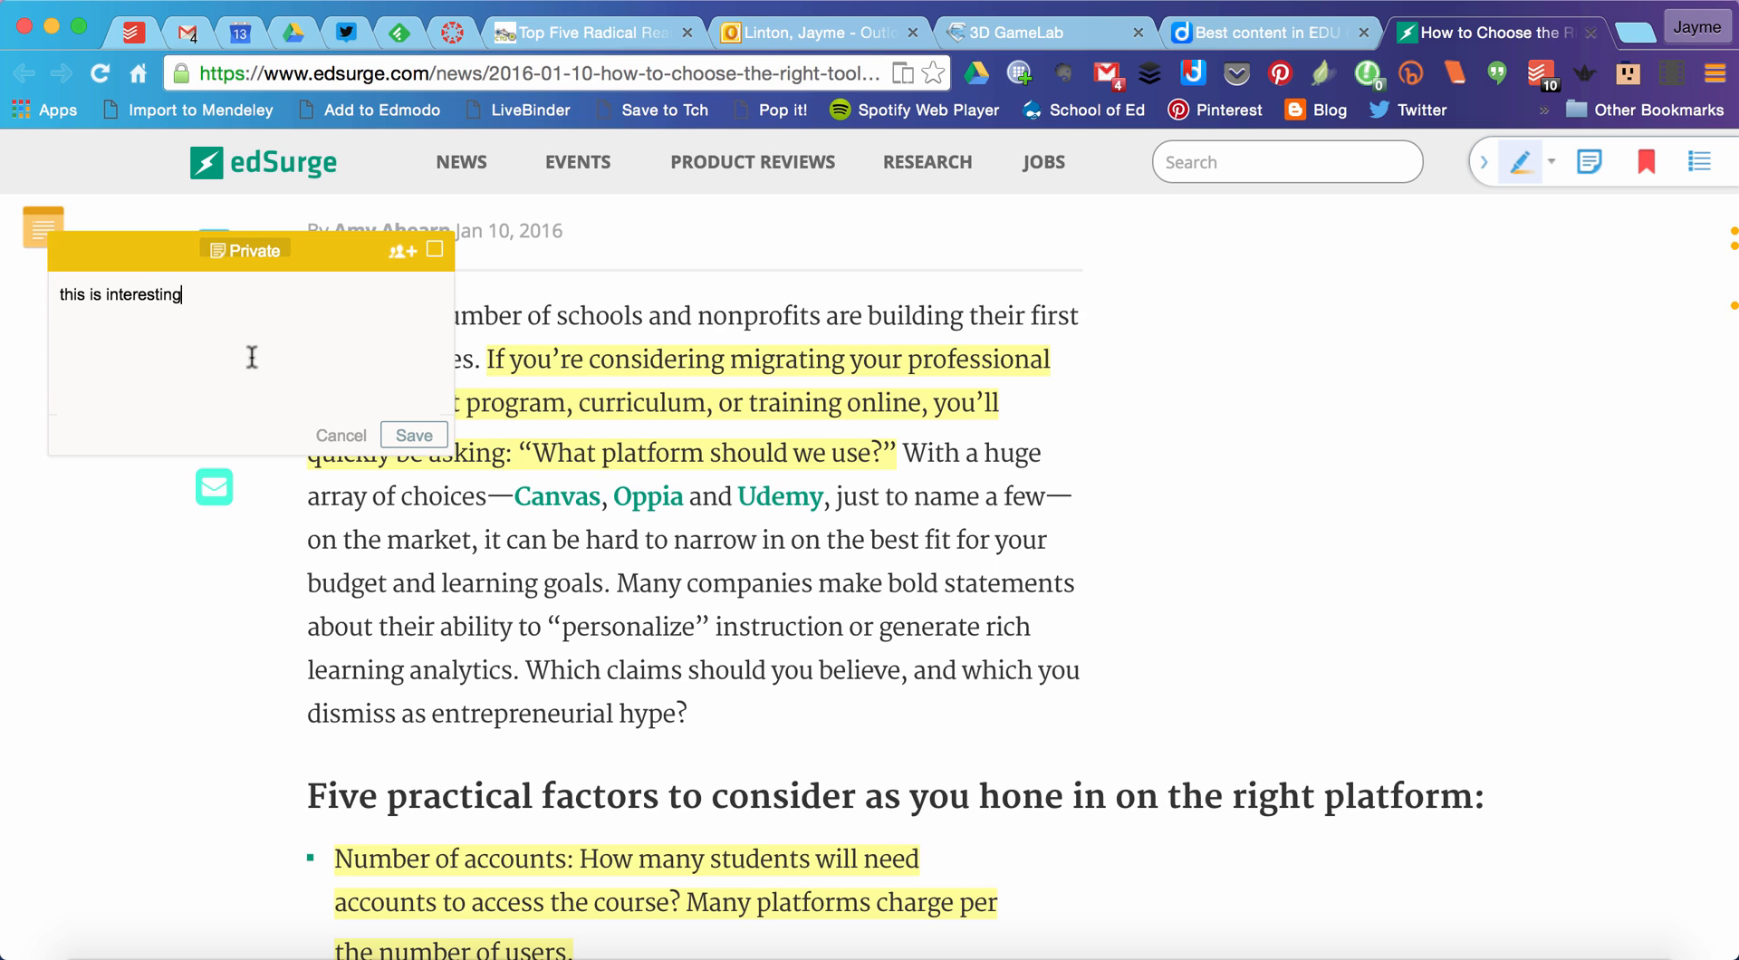
left_click(414, 435)
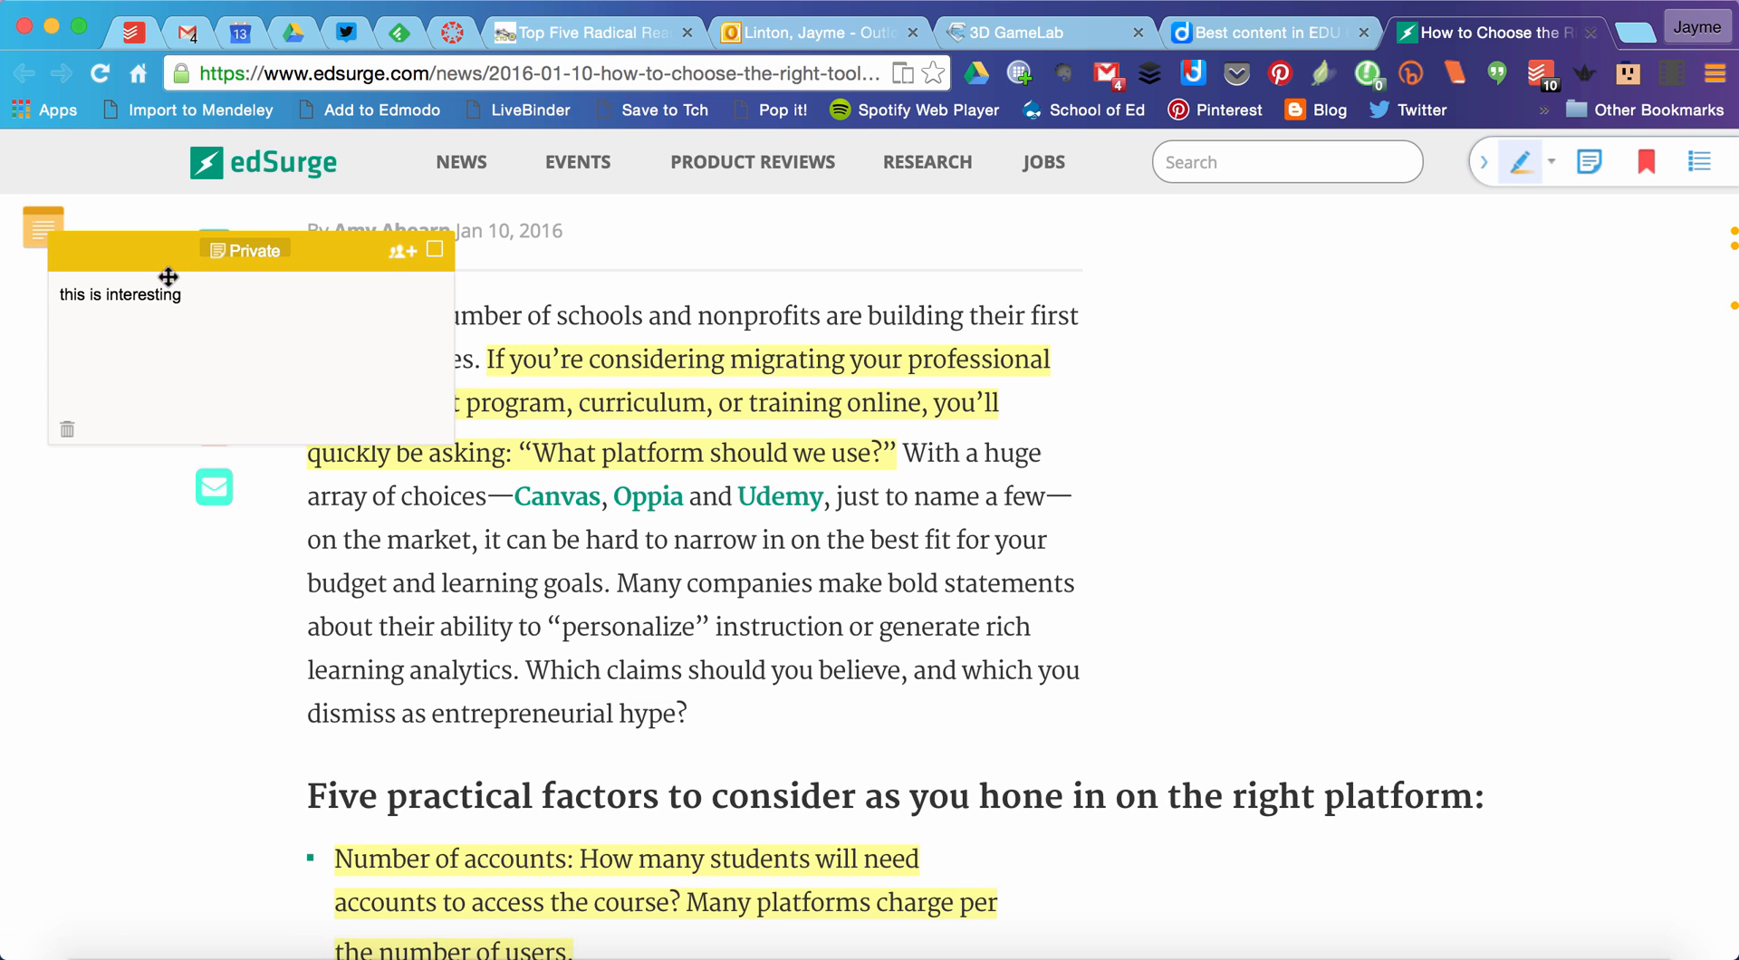
left_click_drag(162, 240, 1142, 515)
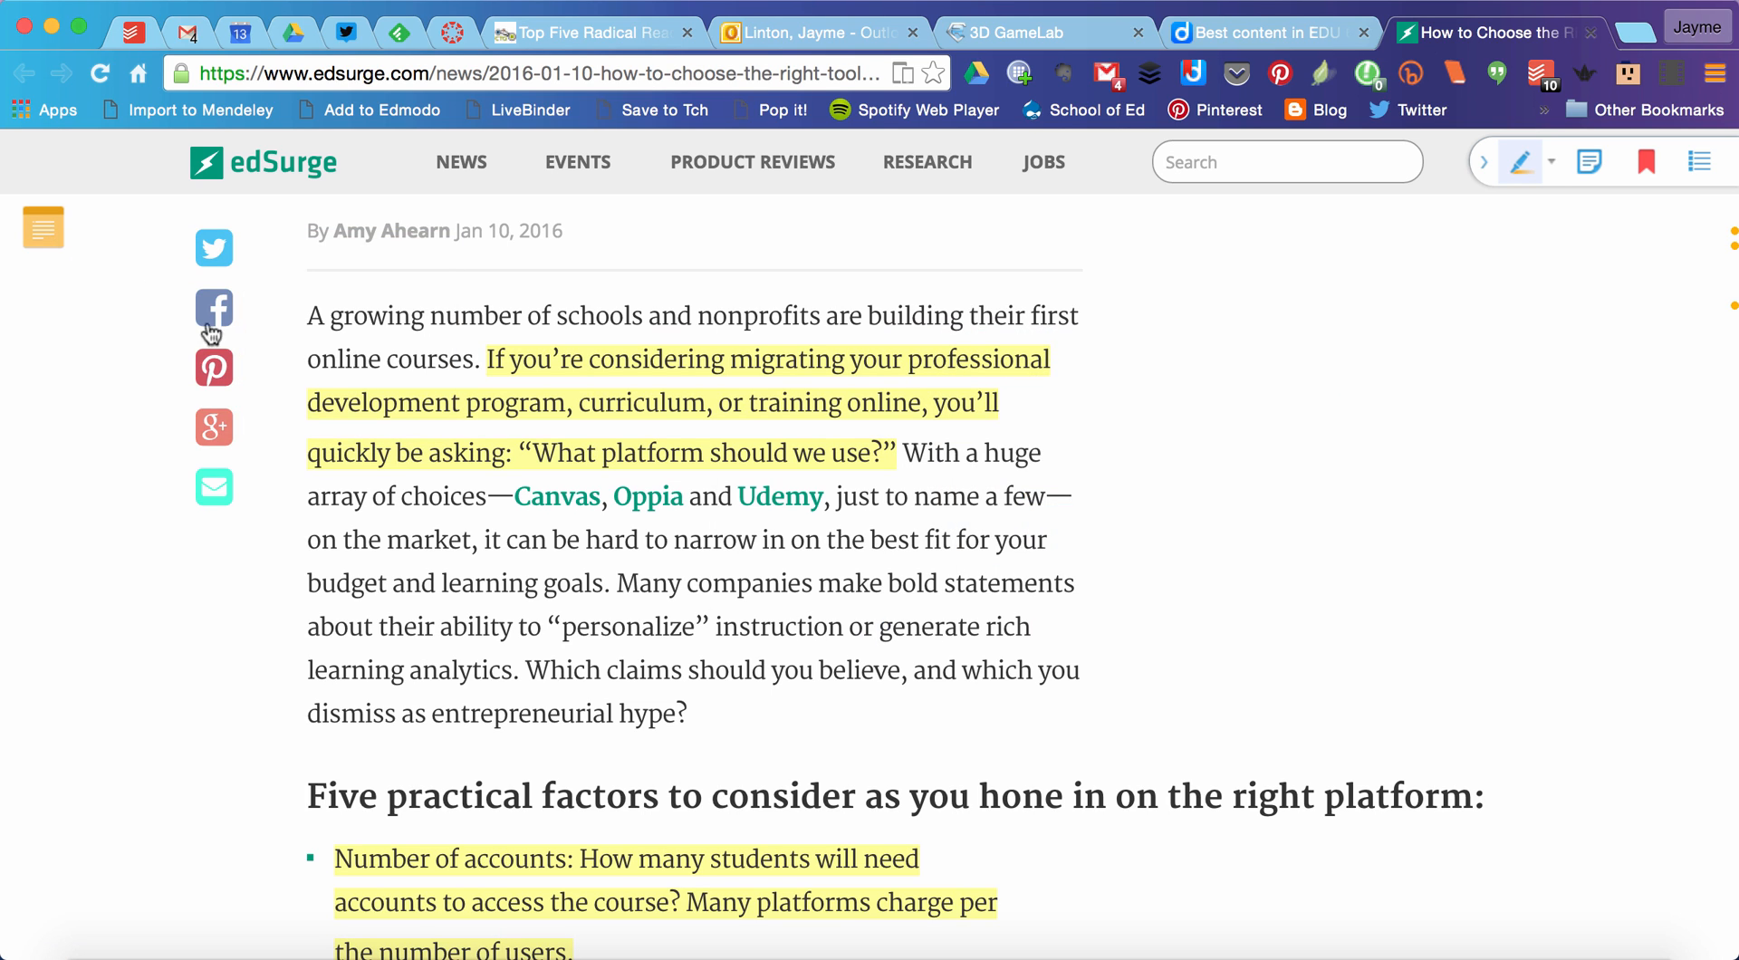
Step: Move the sticky note beside the line ending in "generate rich" in the article's opening paragraph
left_click_drag(45, 228, 884, 507)
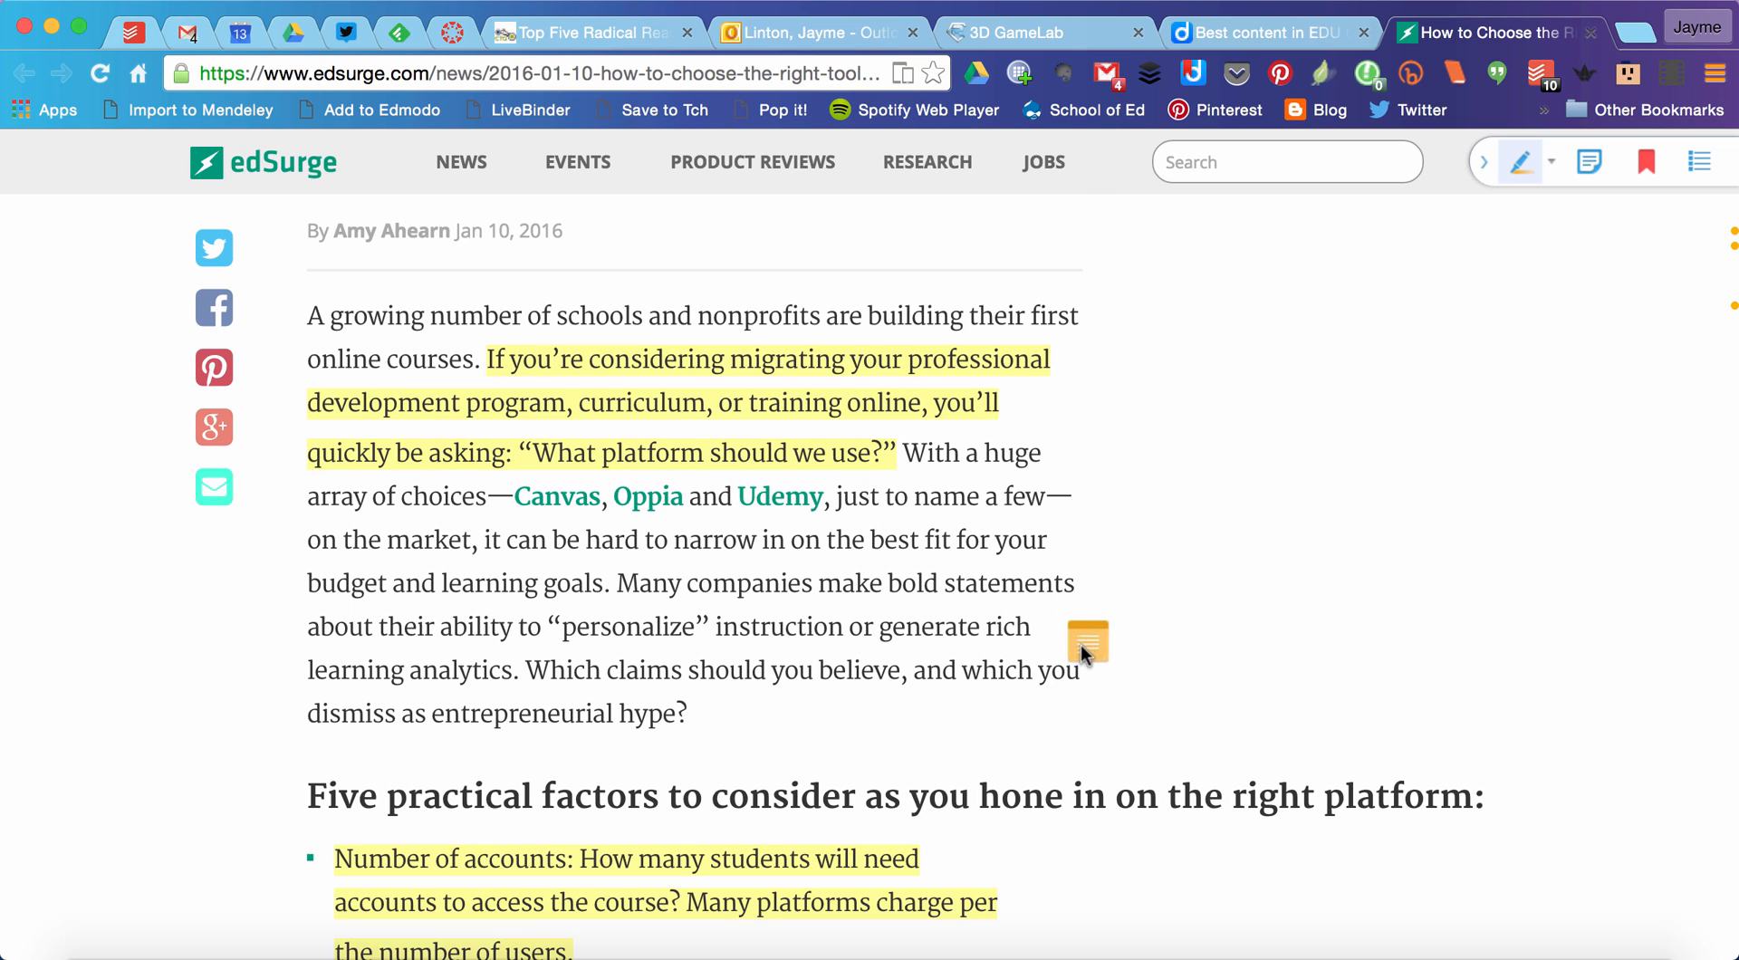
left_click_drag(1081, 644, 1064, 610)
mouse_move(1056, 608)
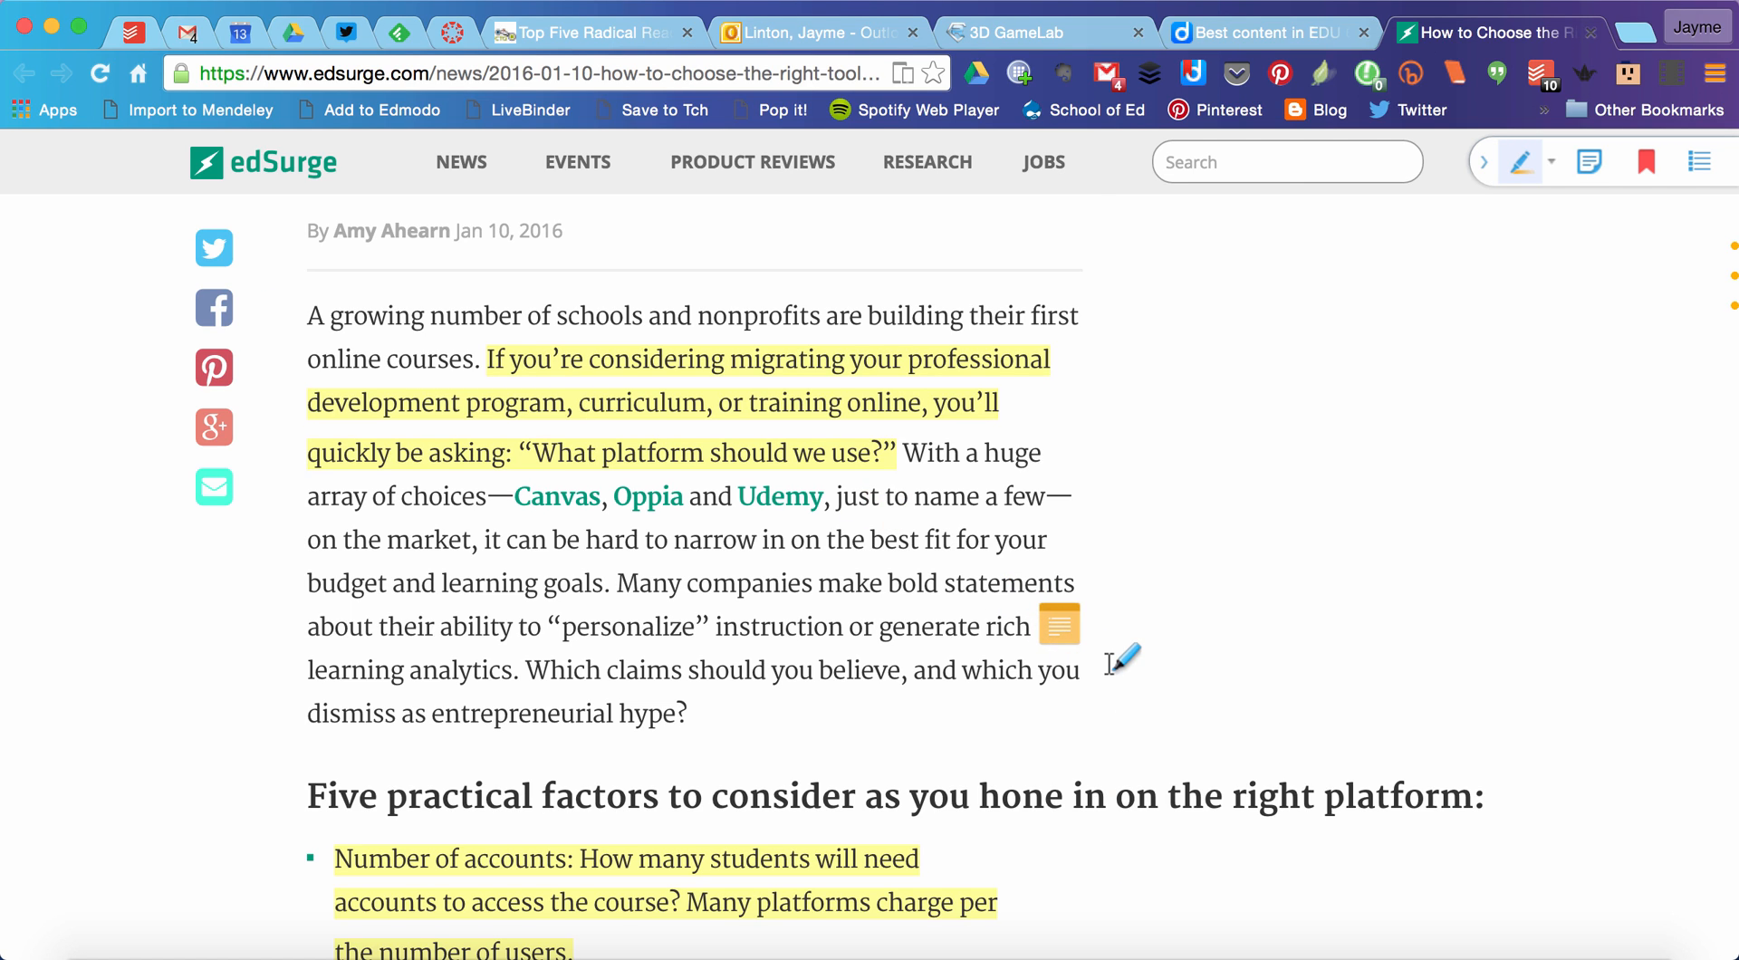
scroll(1121, 659, "down", 3)
scroll(1122, 659, "up", 3)
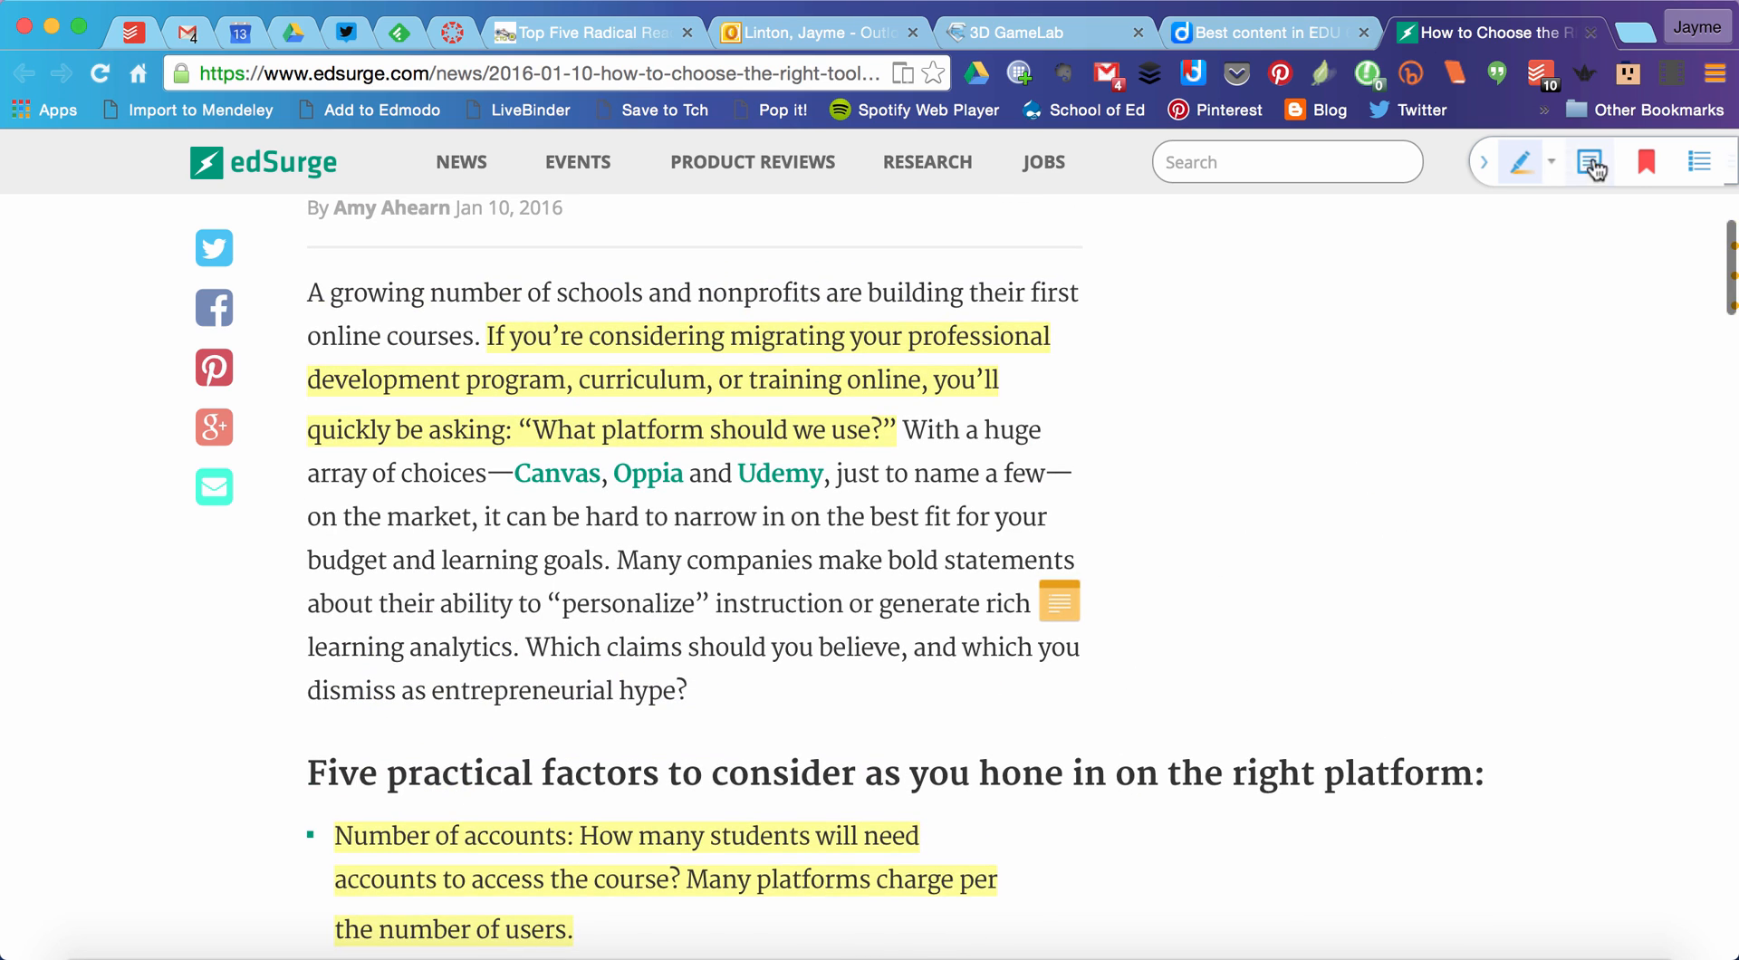
scroll(1352, 577, "down", 2)
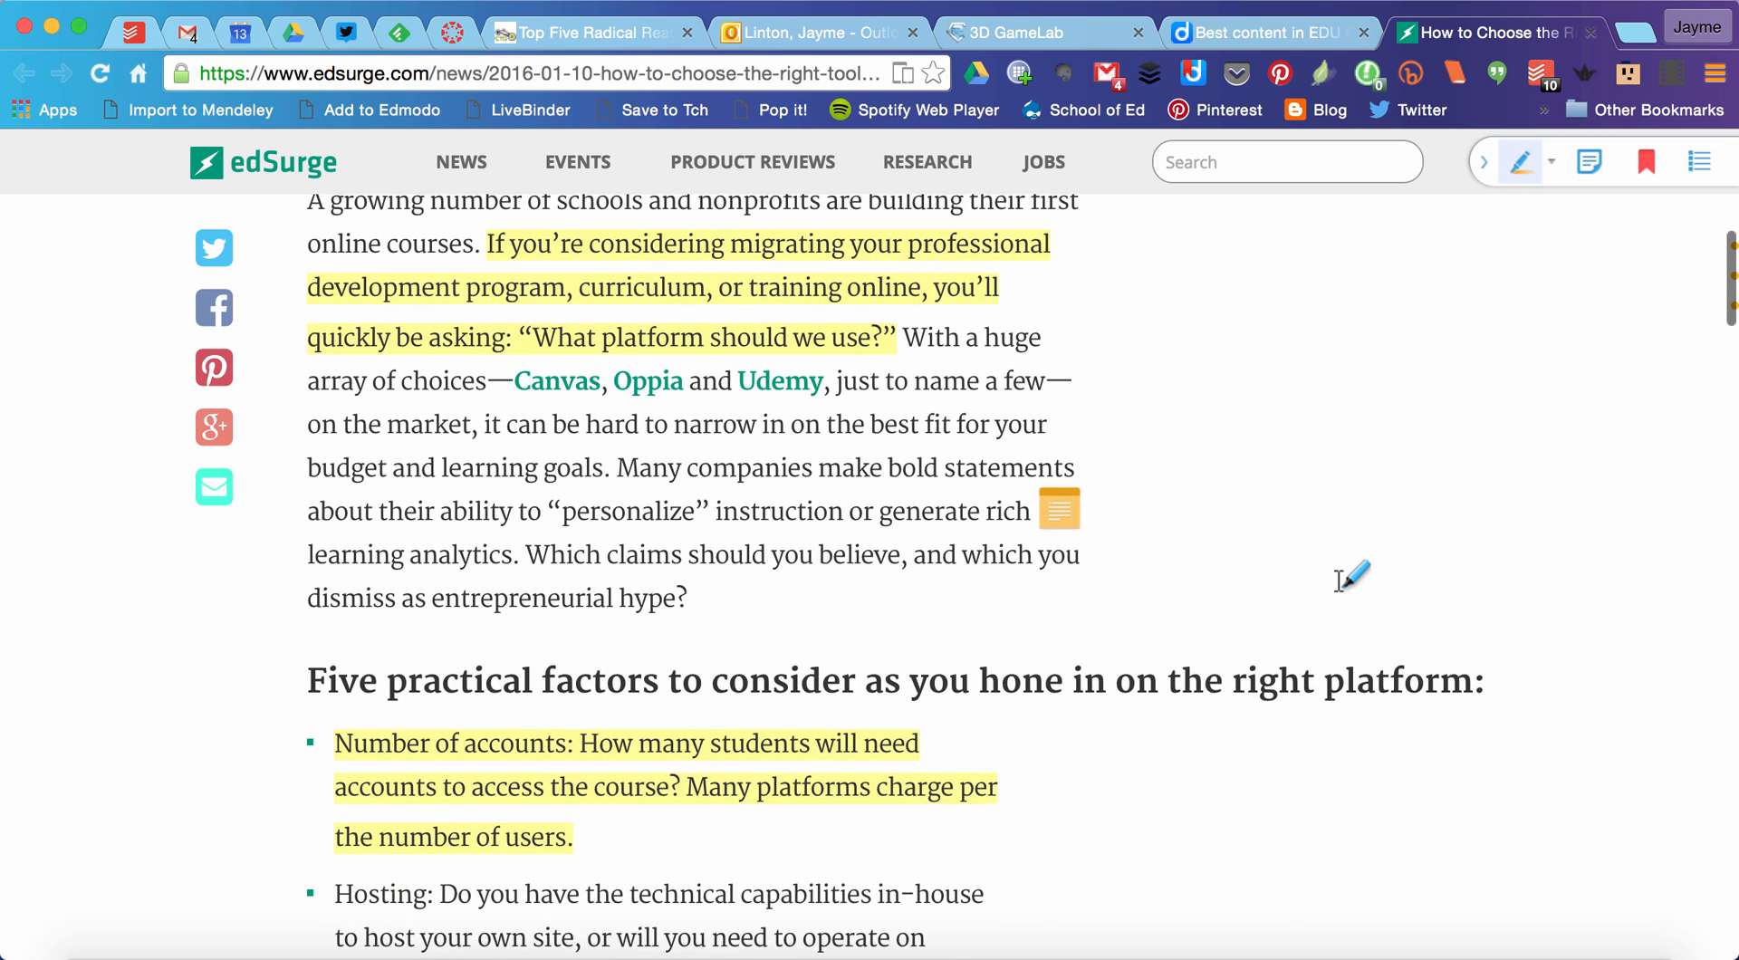
scroll(1353, 577, "up", 2)
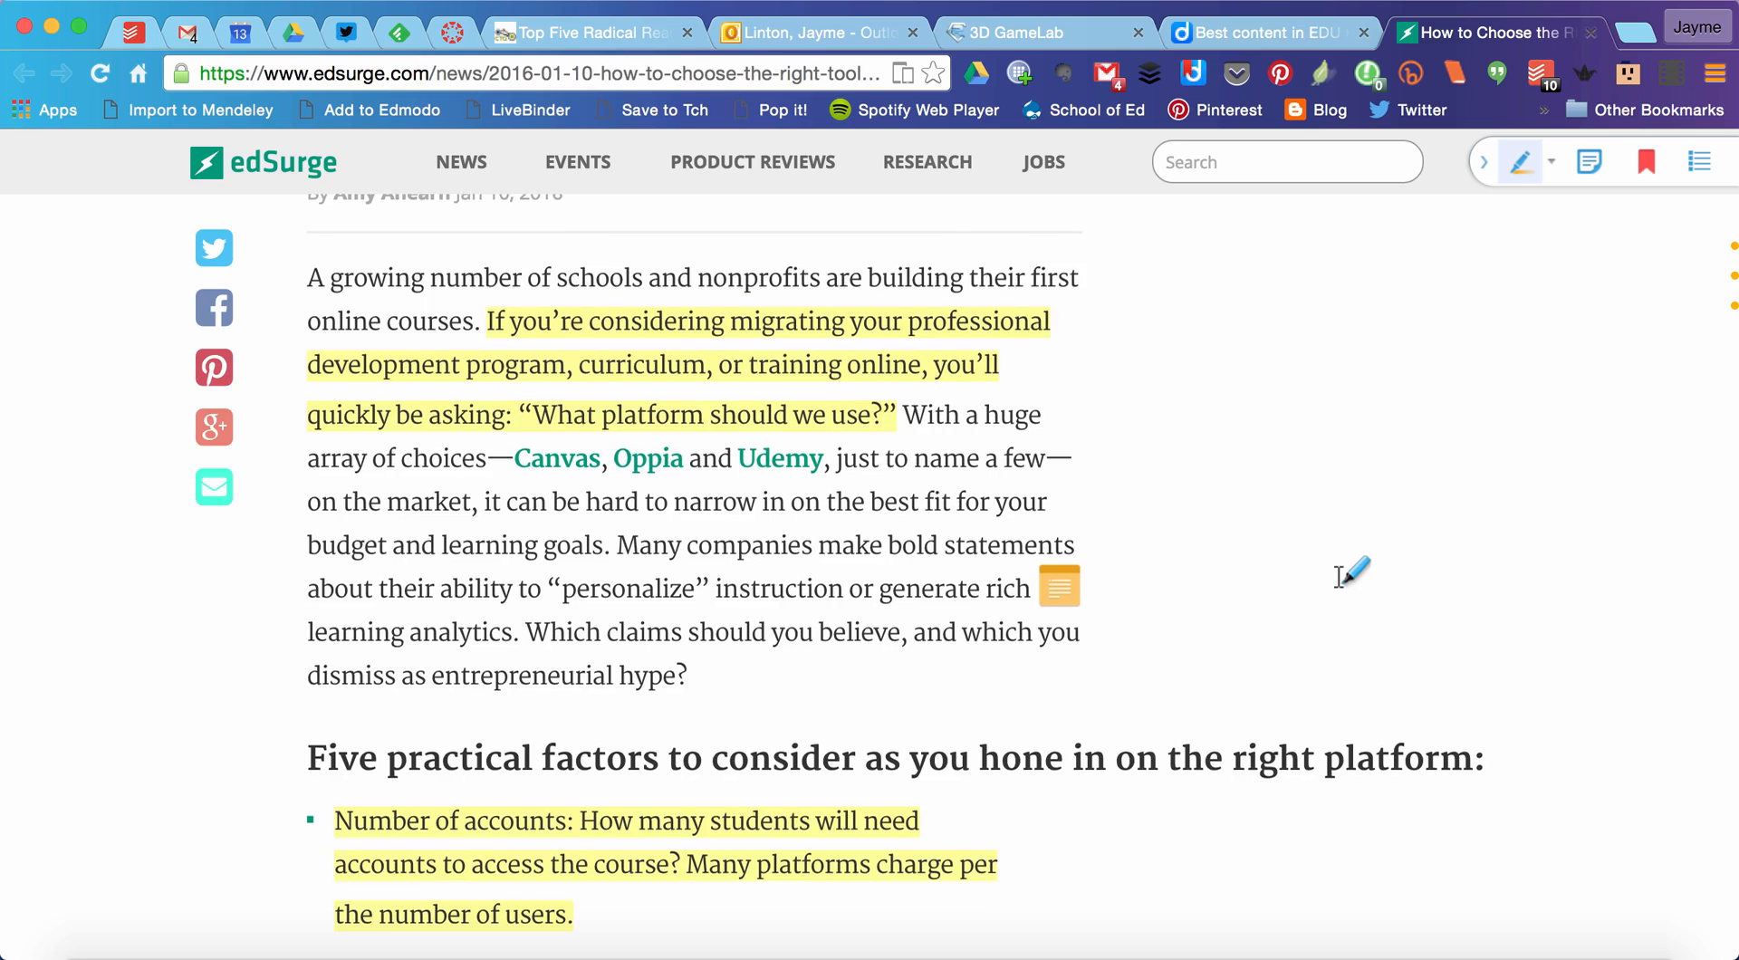
scroll(1339, 579, "down", 10)
scroll(1338, 579, "up", 7)
Step: Refresh the EDU 617/653 Diigo group page and open the EdSurge article from its shared bookmark entry
left_click(1308, 31)
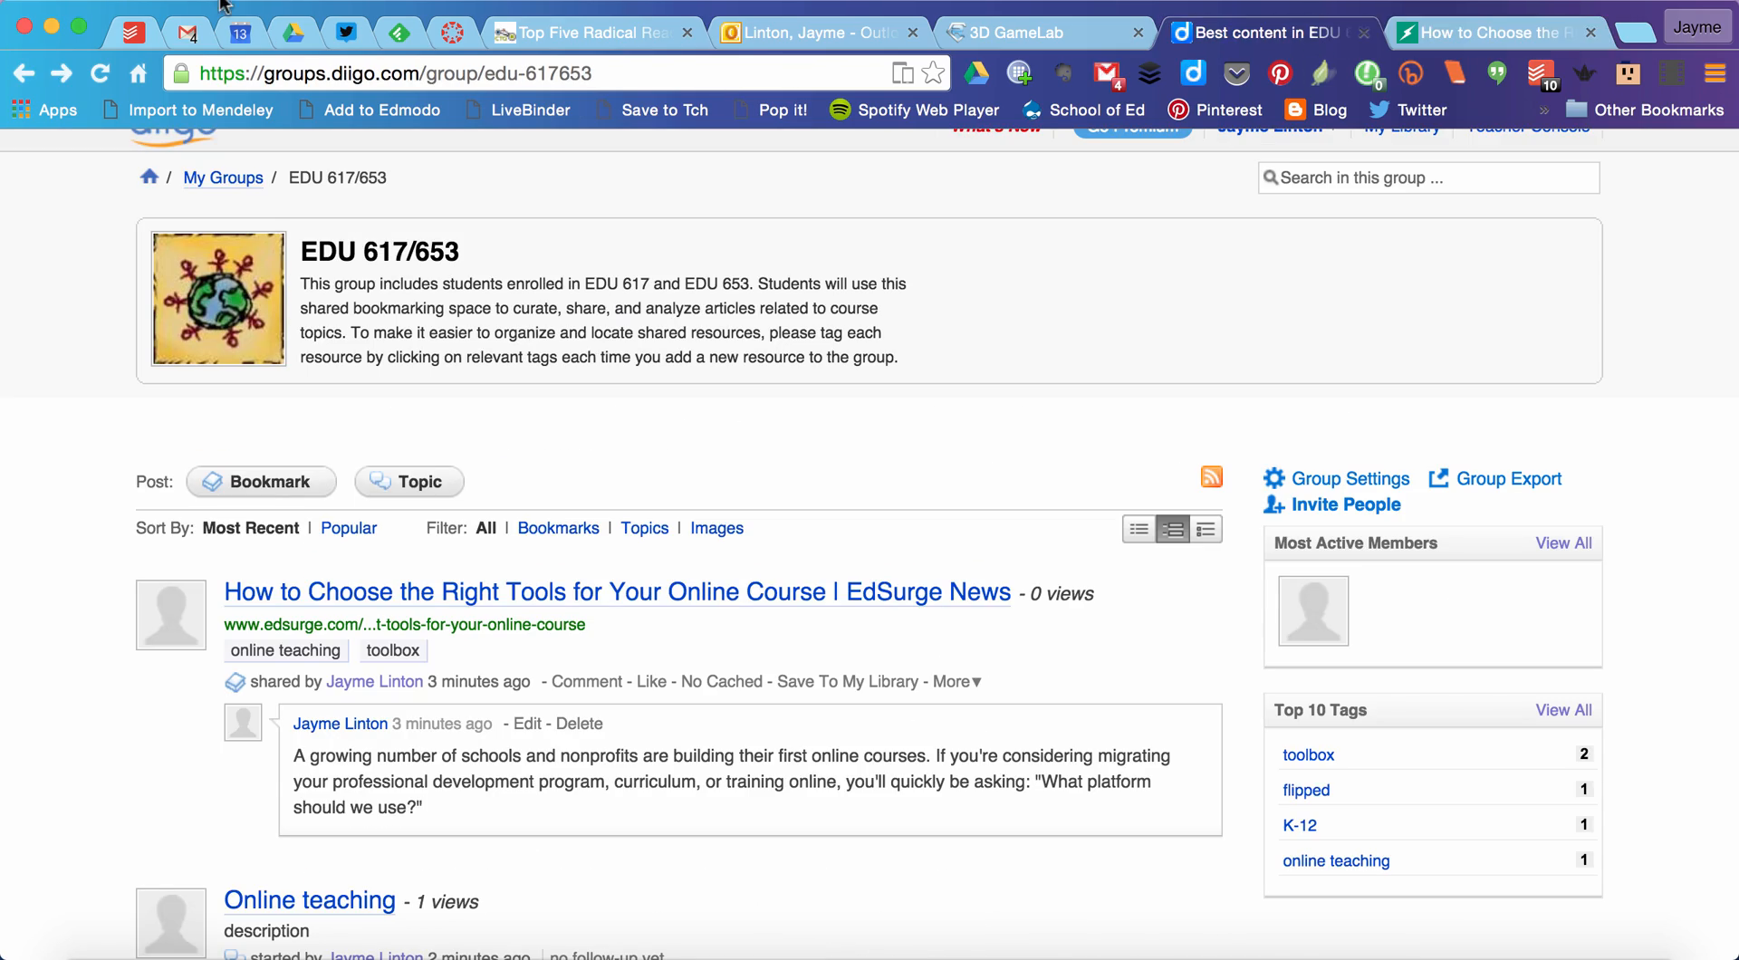
left_click(100, 72)
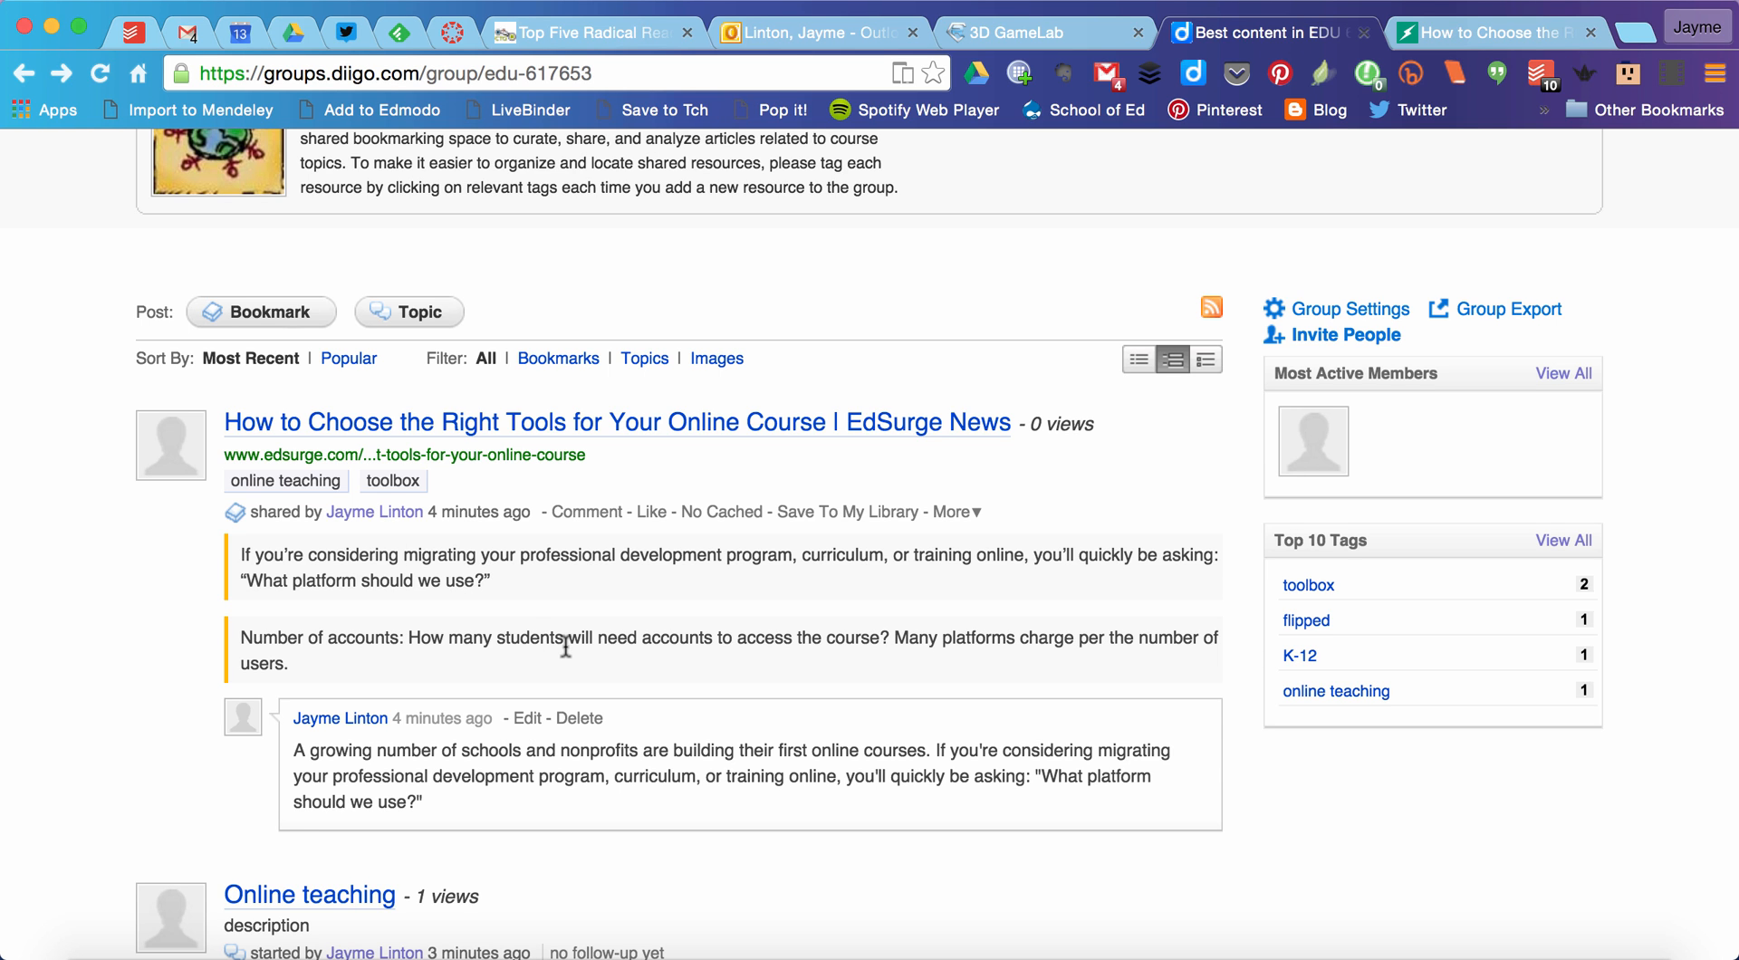
left_click(482, 437)
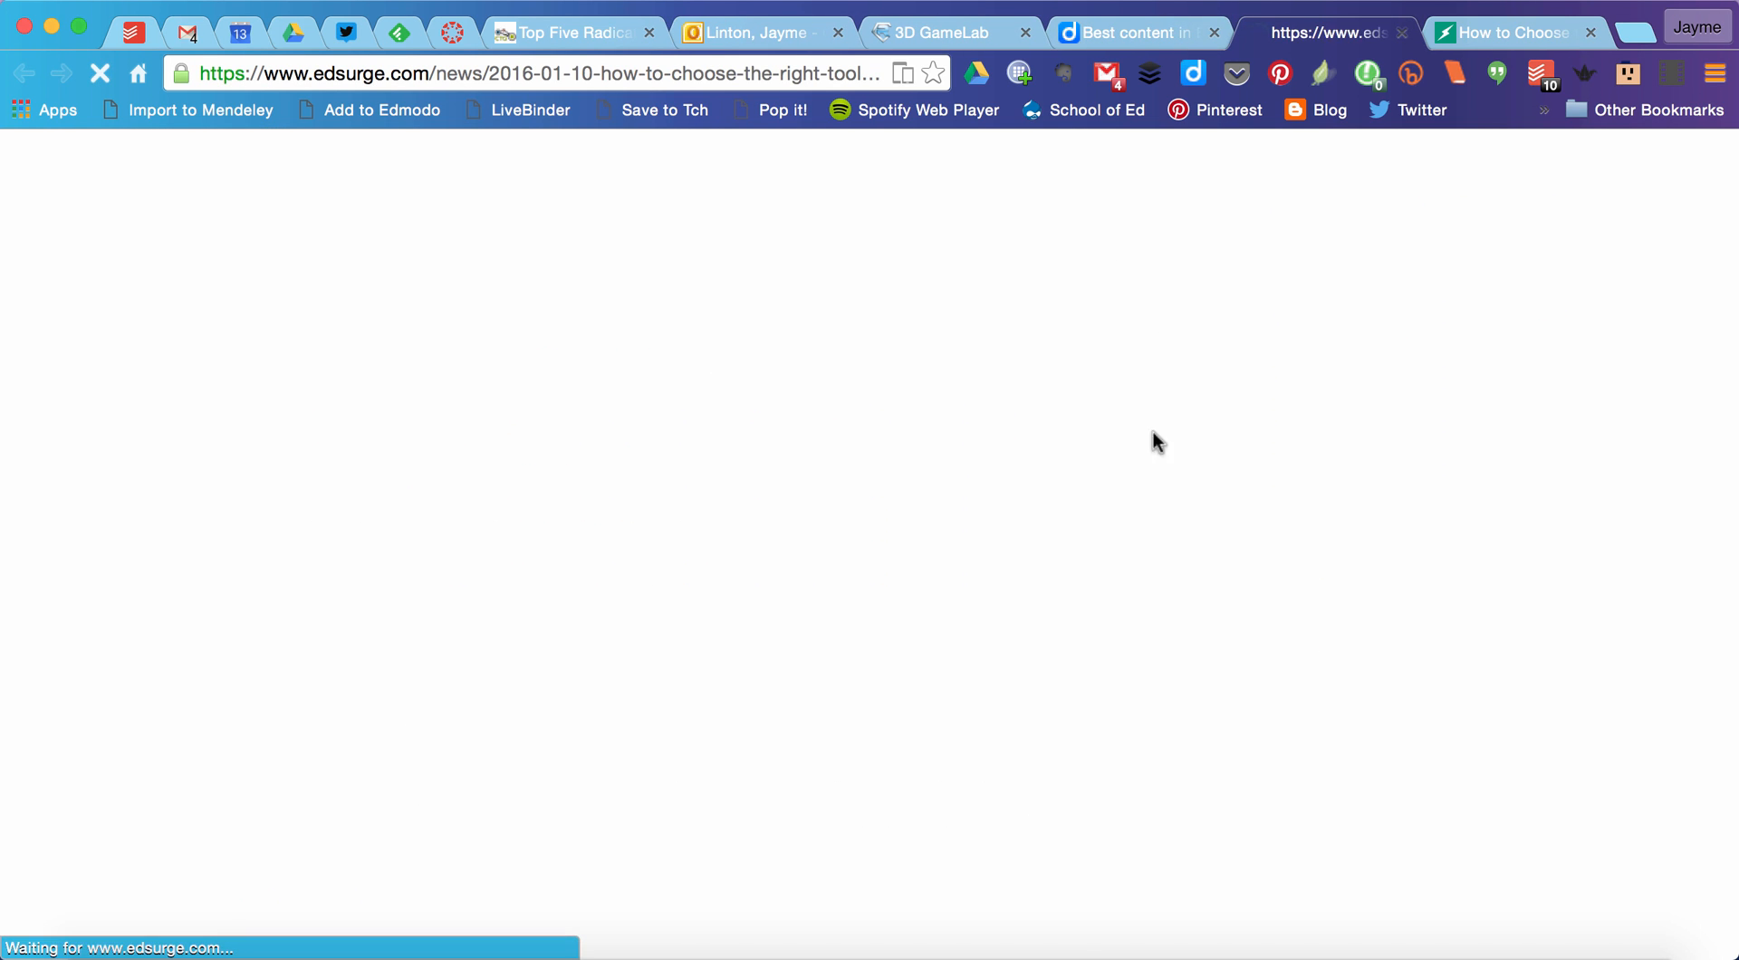
scroll(1166, 523, "down", 10)
scroll(1167, 524, "up", 2)
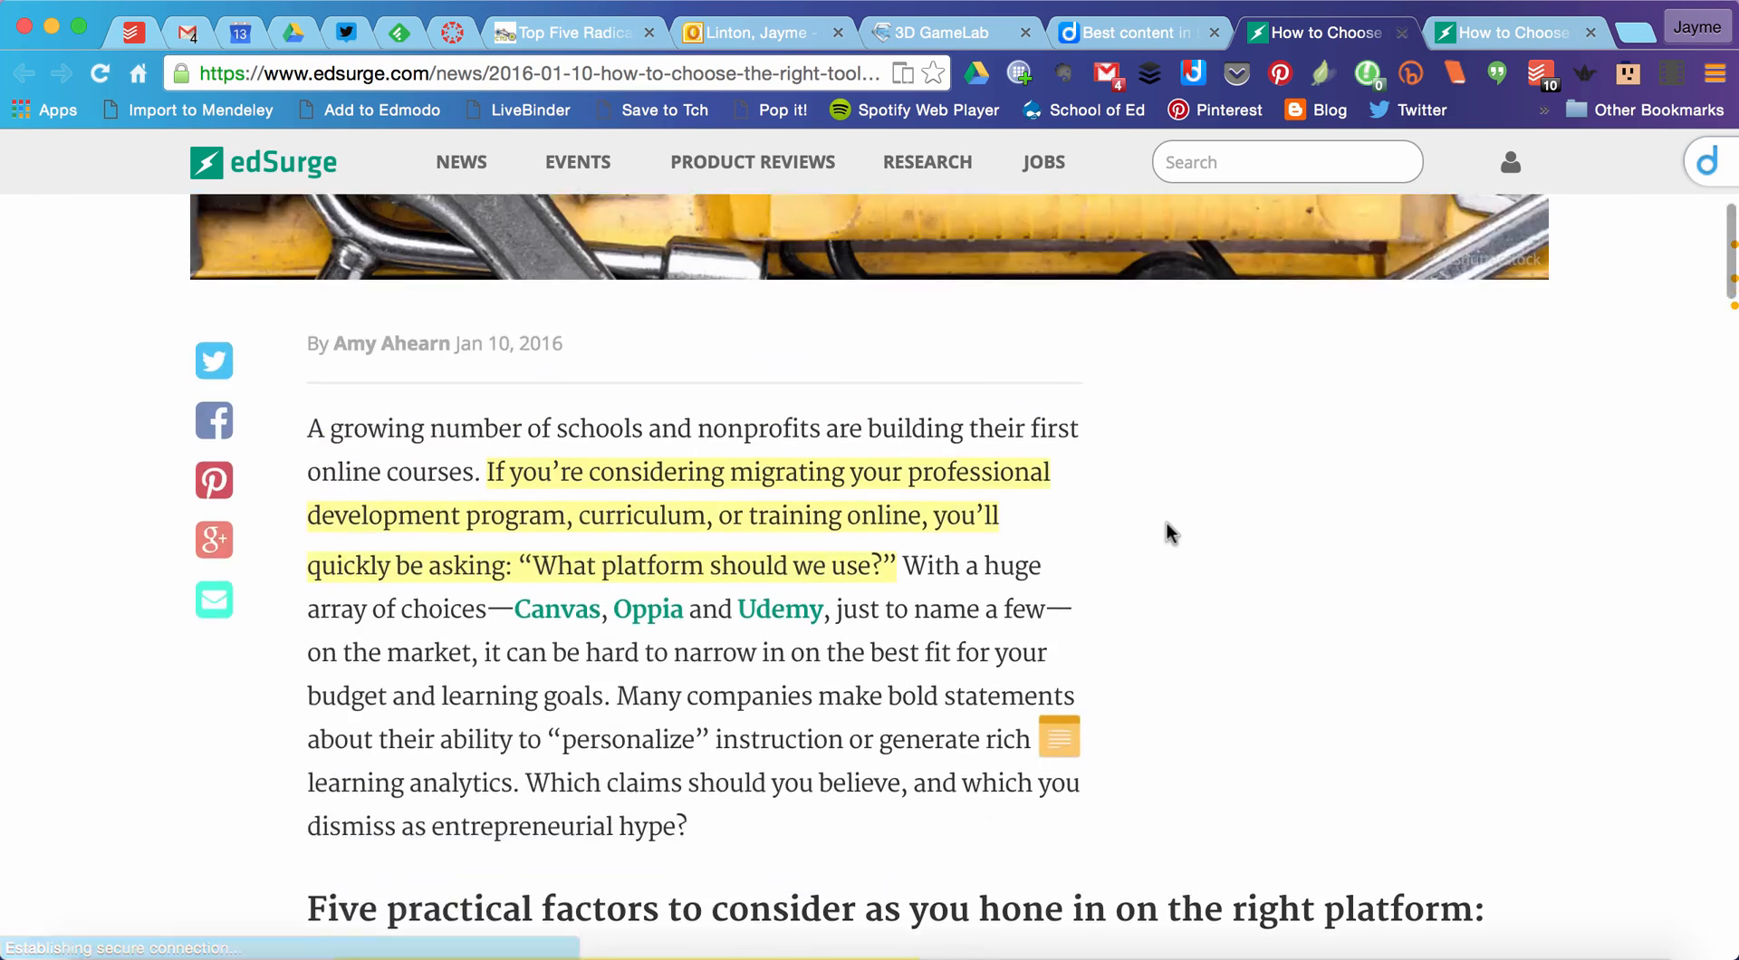
scroll(1167, 523, "up", 3)
scroll(1167, 523, "down", 5)
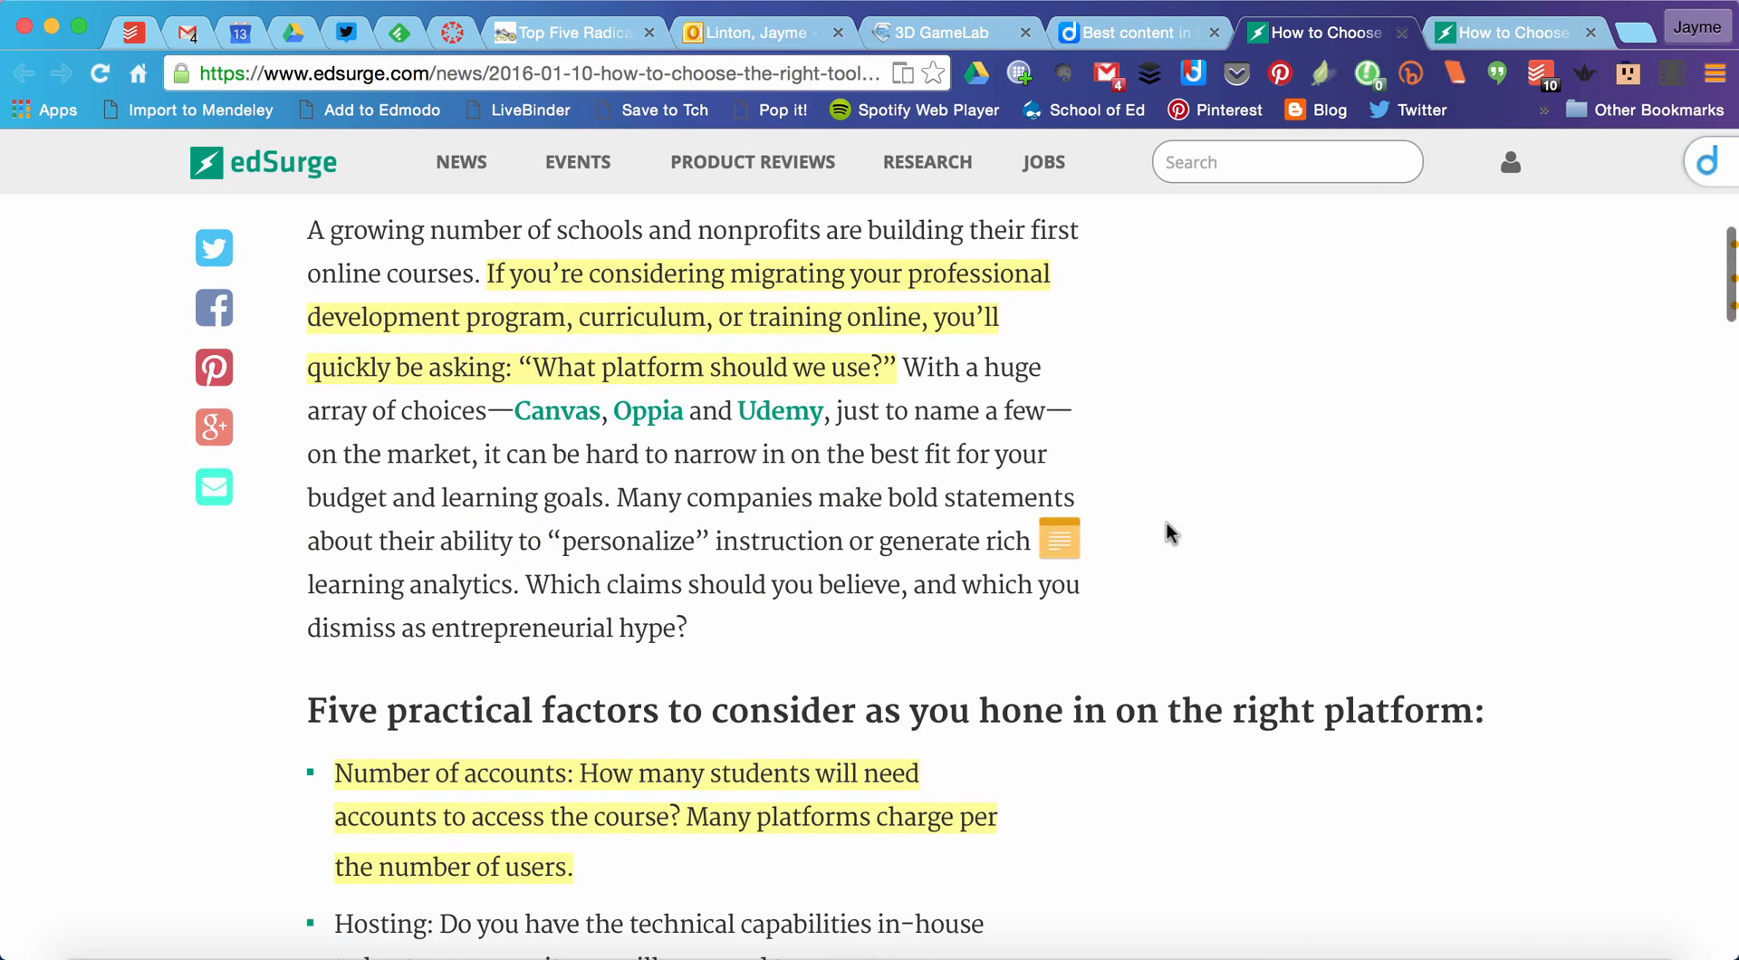
Step: View the sticky note in the article's opening paragraph and close the newly opened copy of the article
left_click(1060, 542)
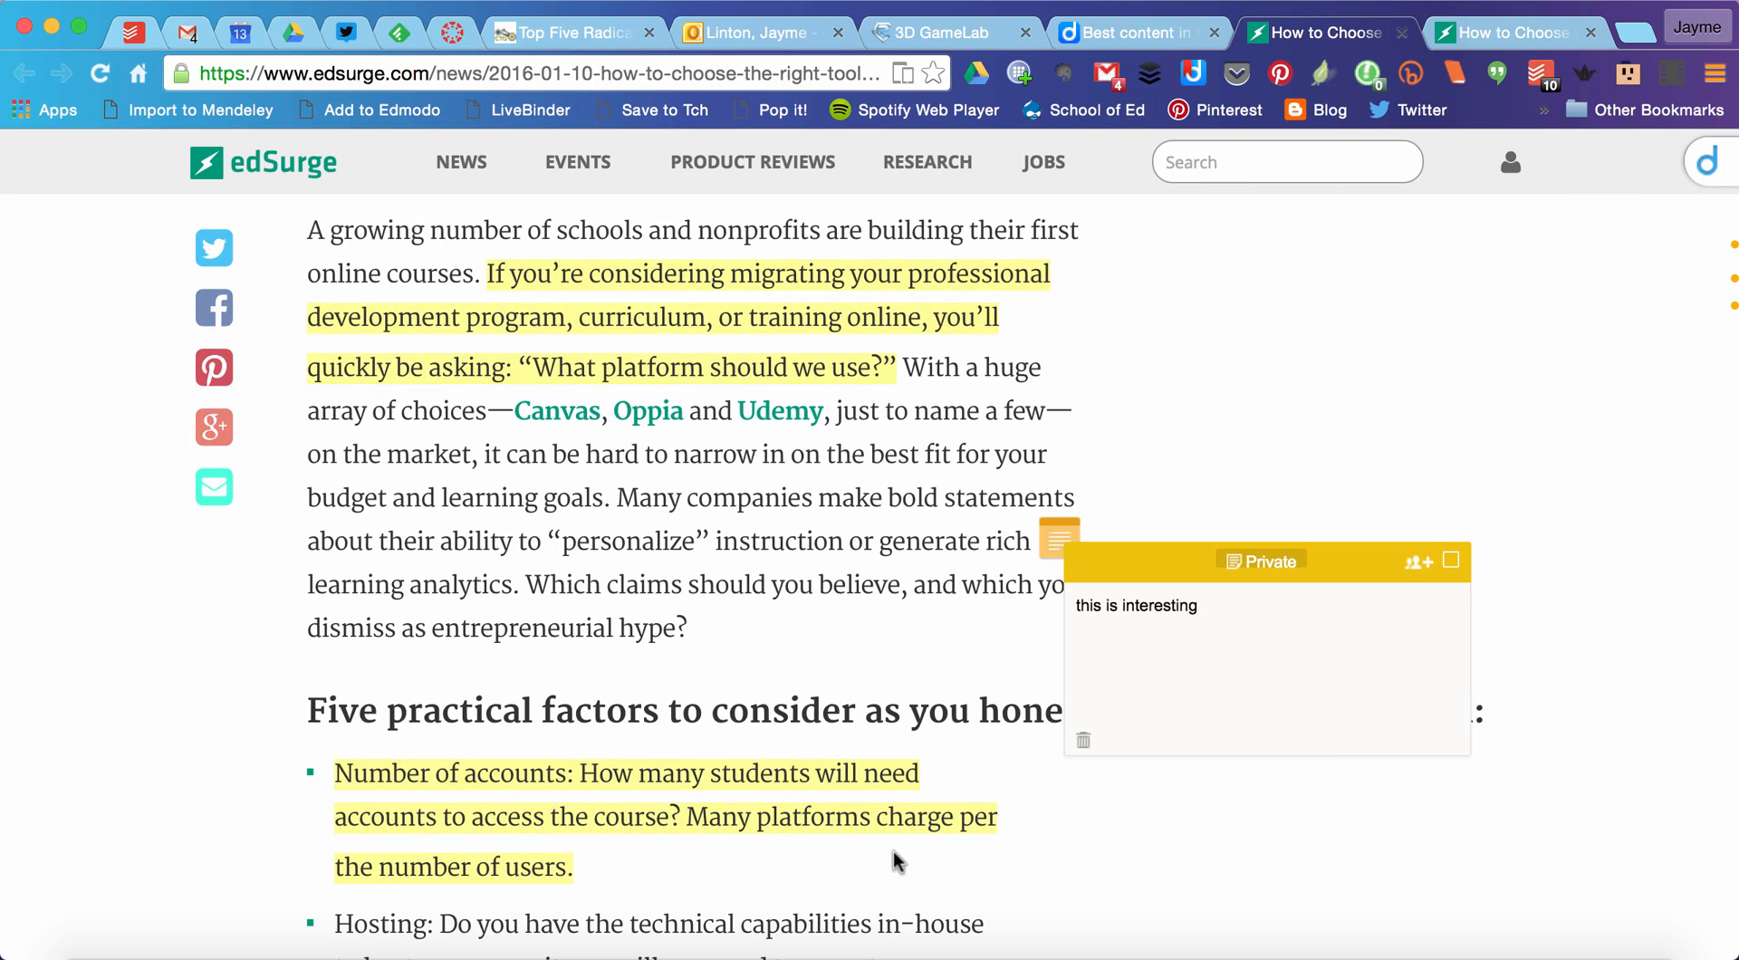
left_click(1442, 448)
scroll(1545, 477, "down", 4)
scroll(1545, 477, "down", 1)
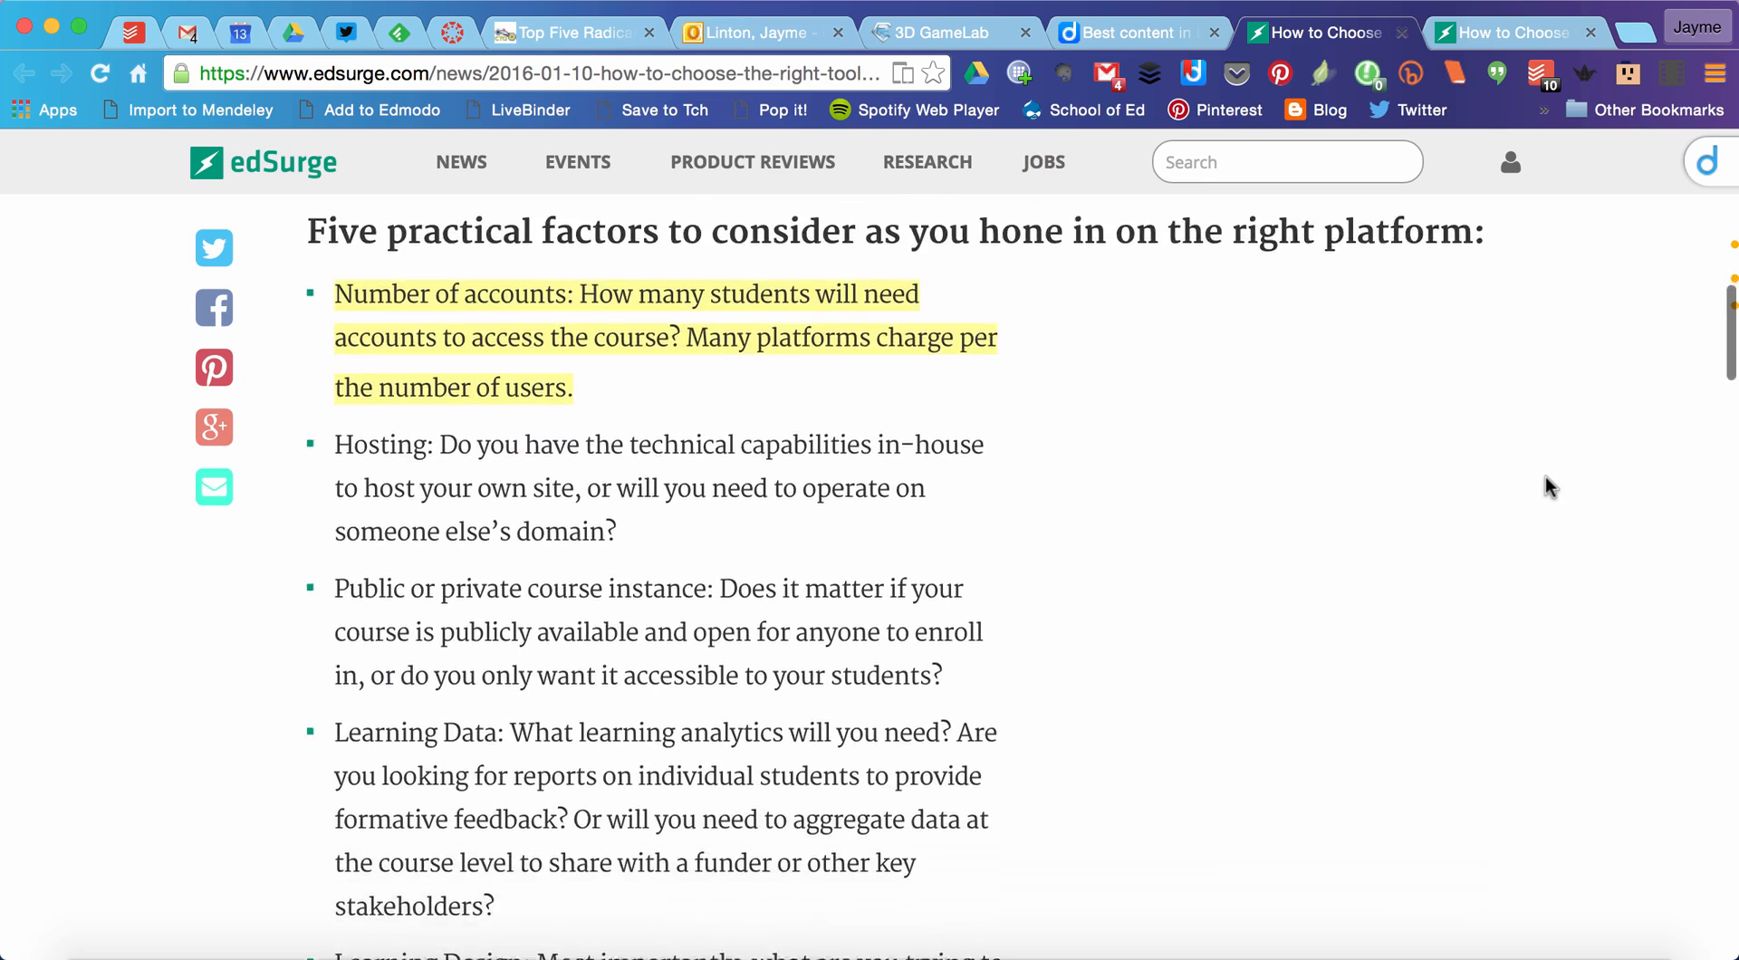
scroll(1545, 476, "up", 10)
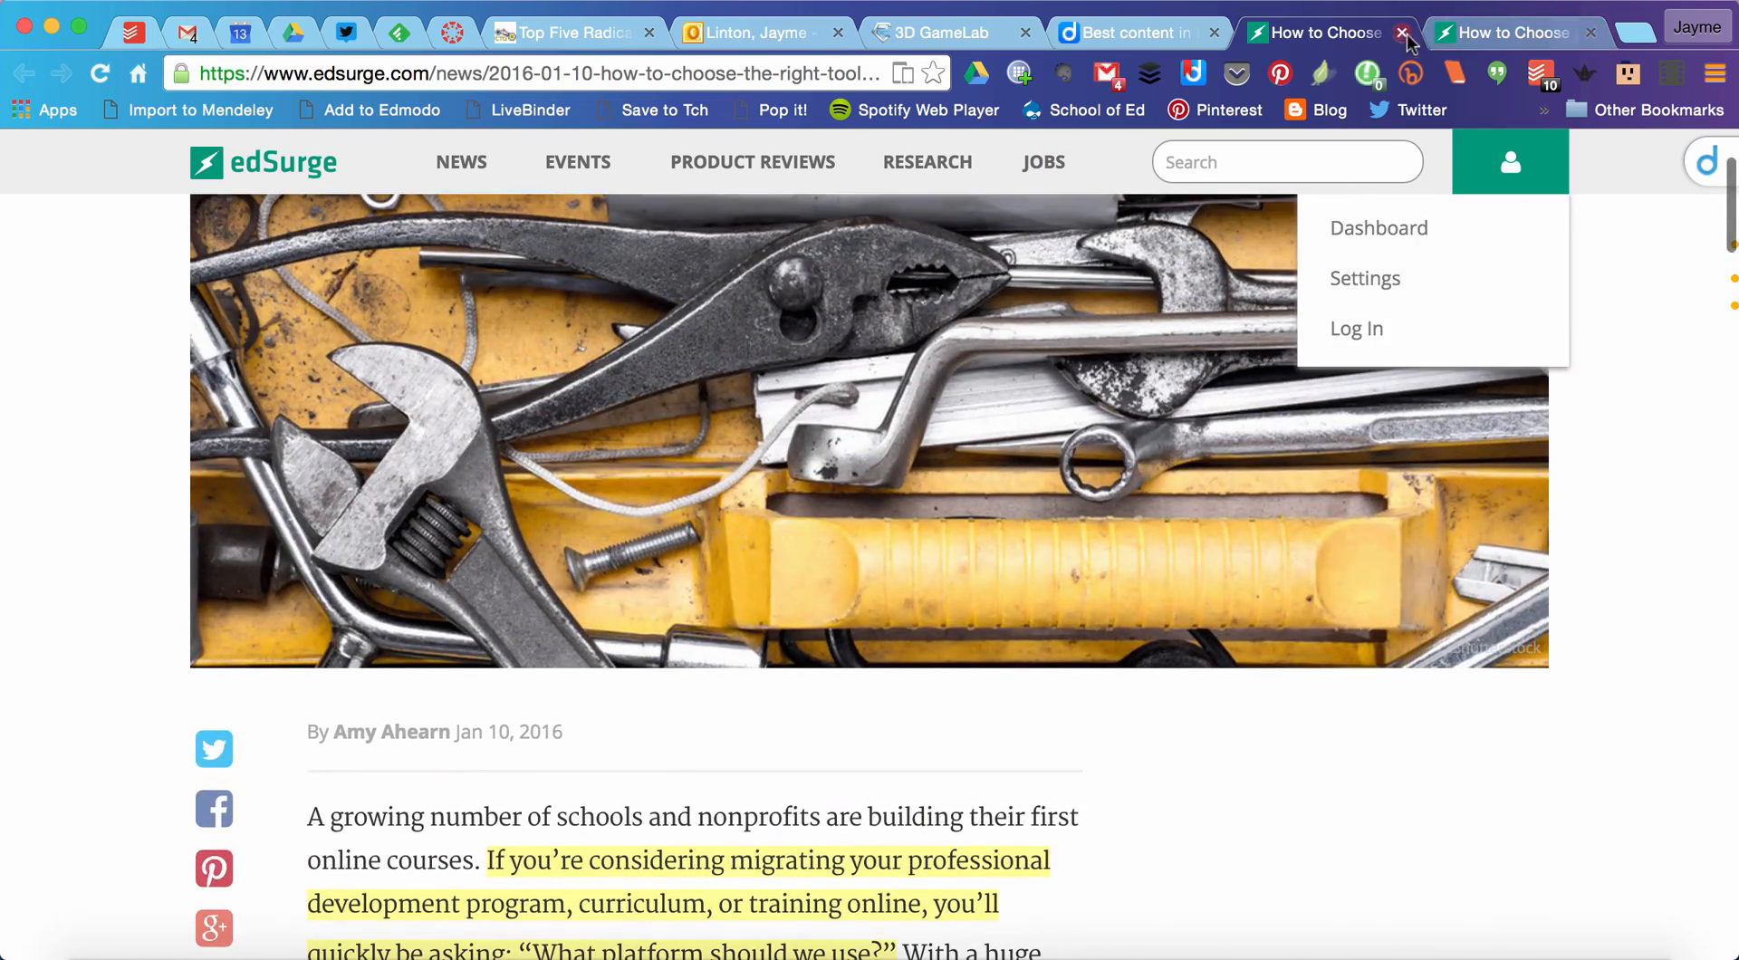
left_click(1402, 35)
Step: Review the EdSurge bookmark's highlights and comment among the shared entries on the group page
scroll(916, 508, "down", 3)
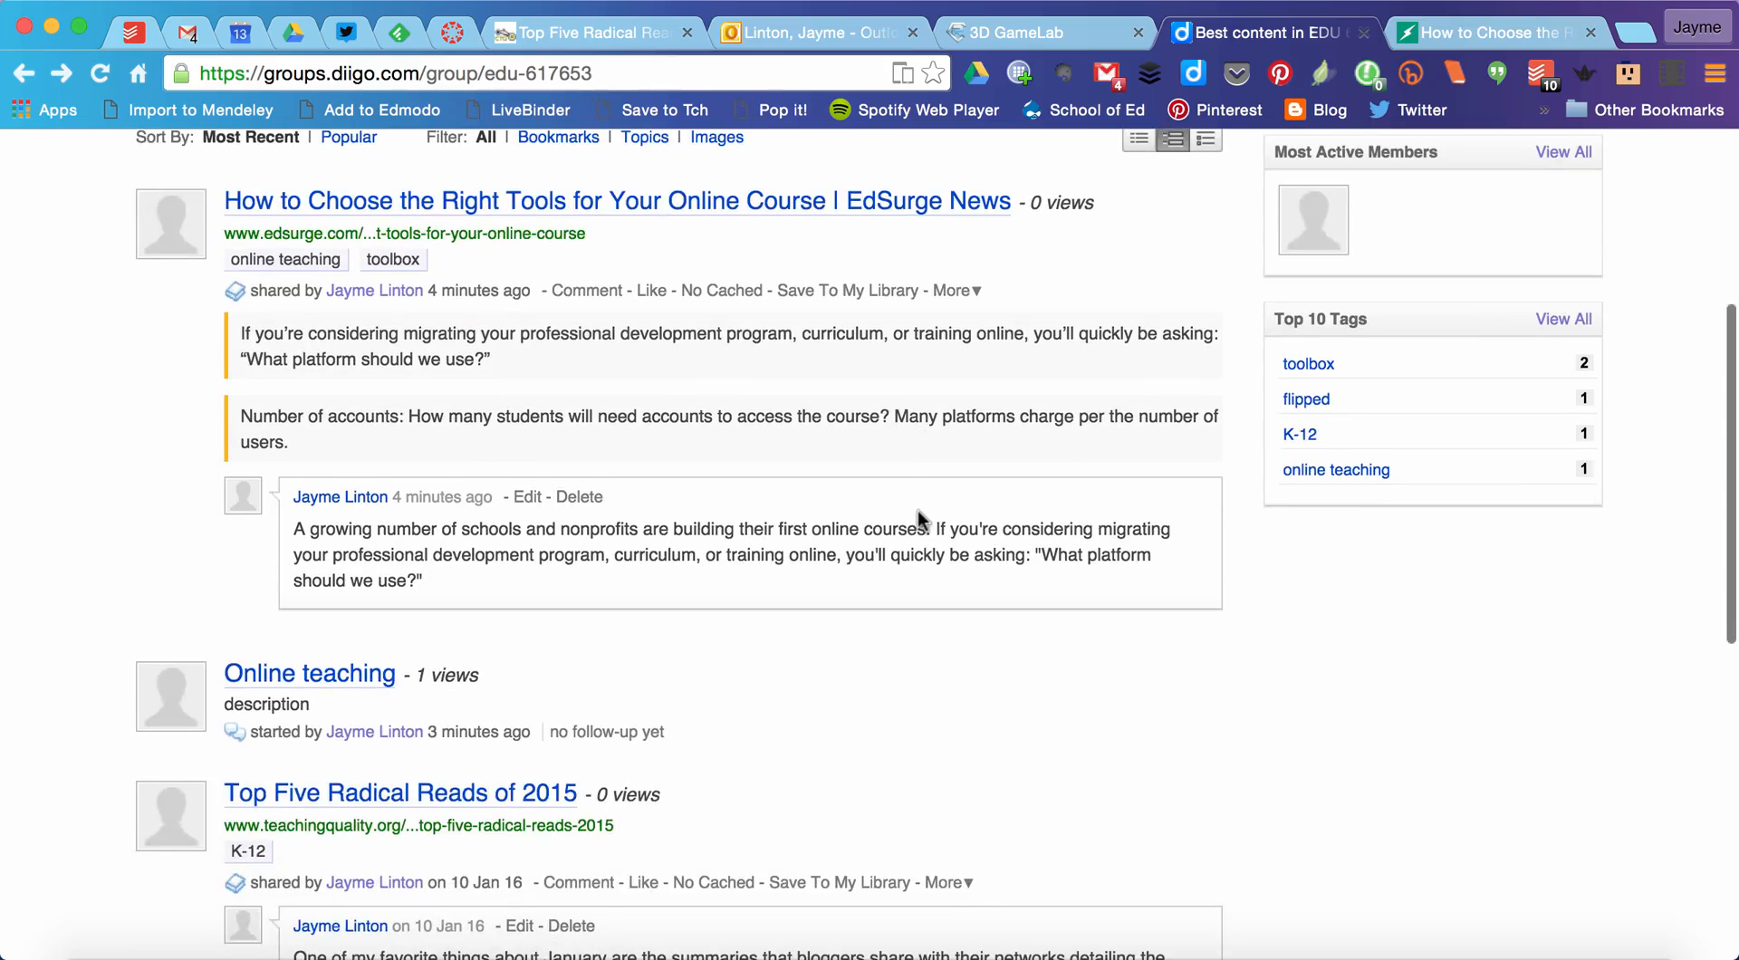
scroll(884, 577, "up", 5)
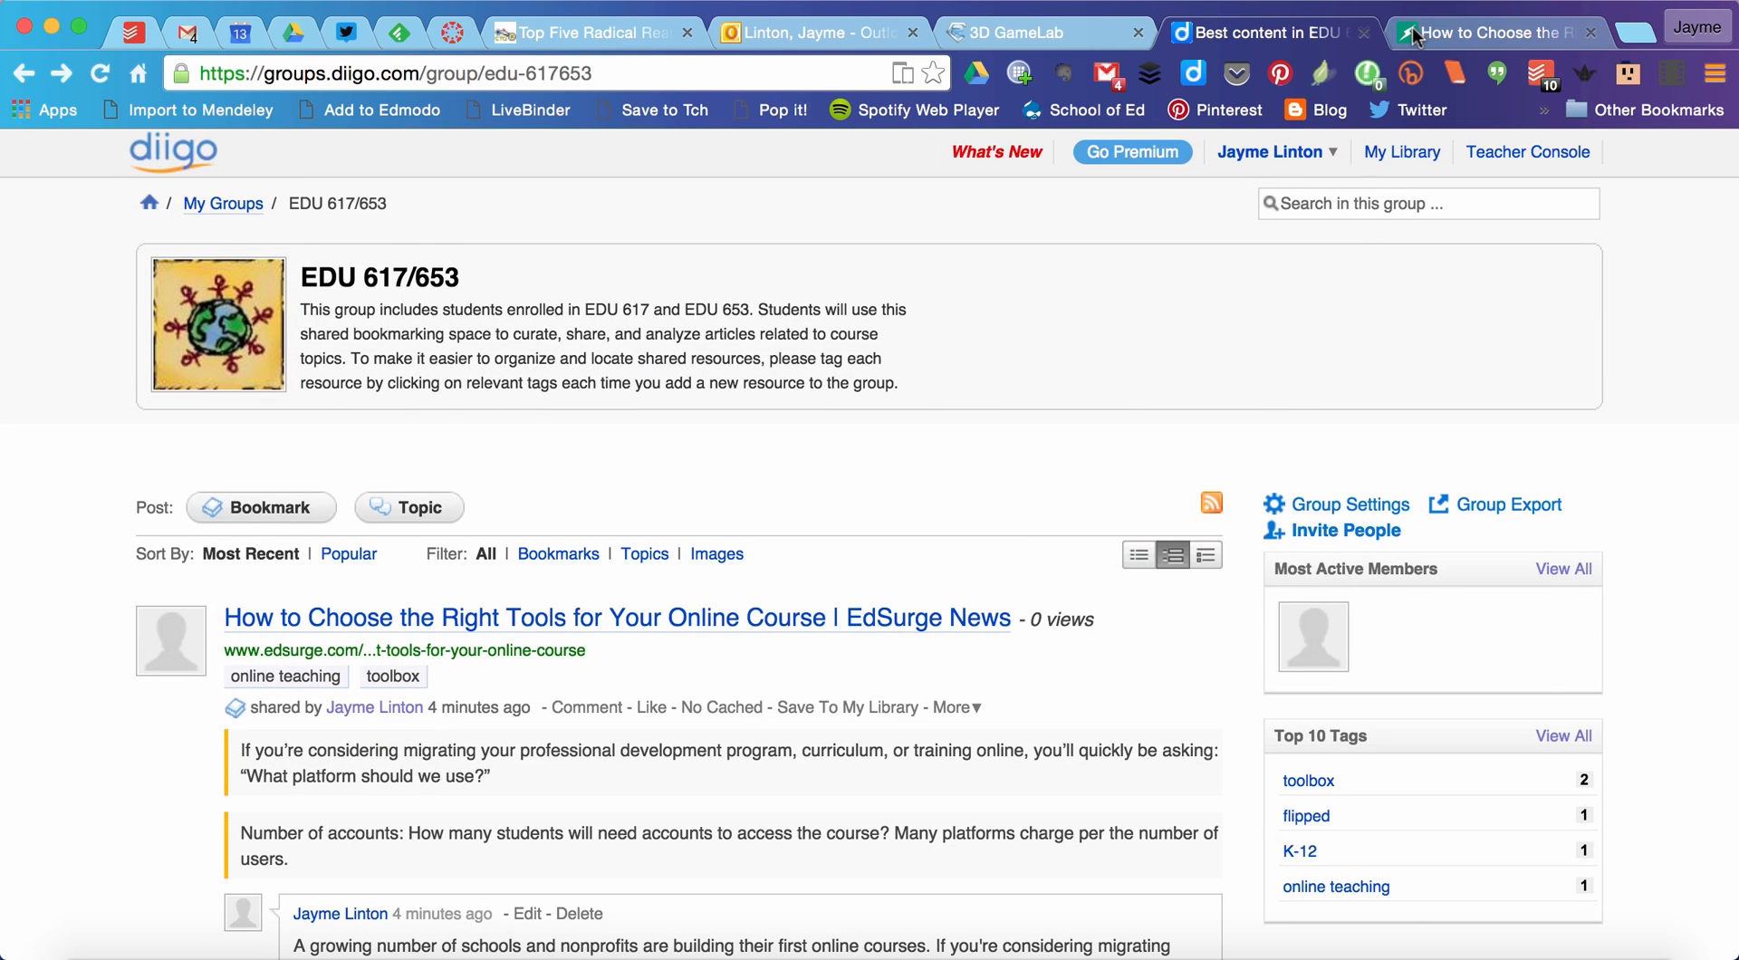
scroll(1025, 558, "down", 2)
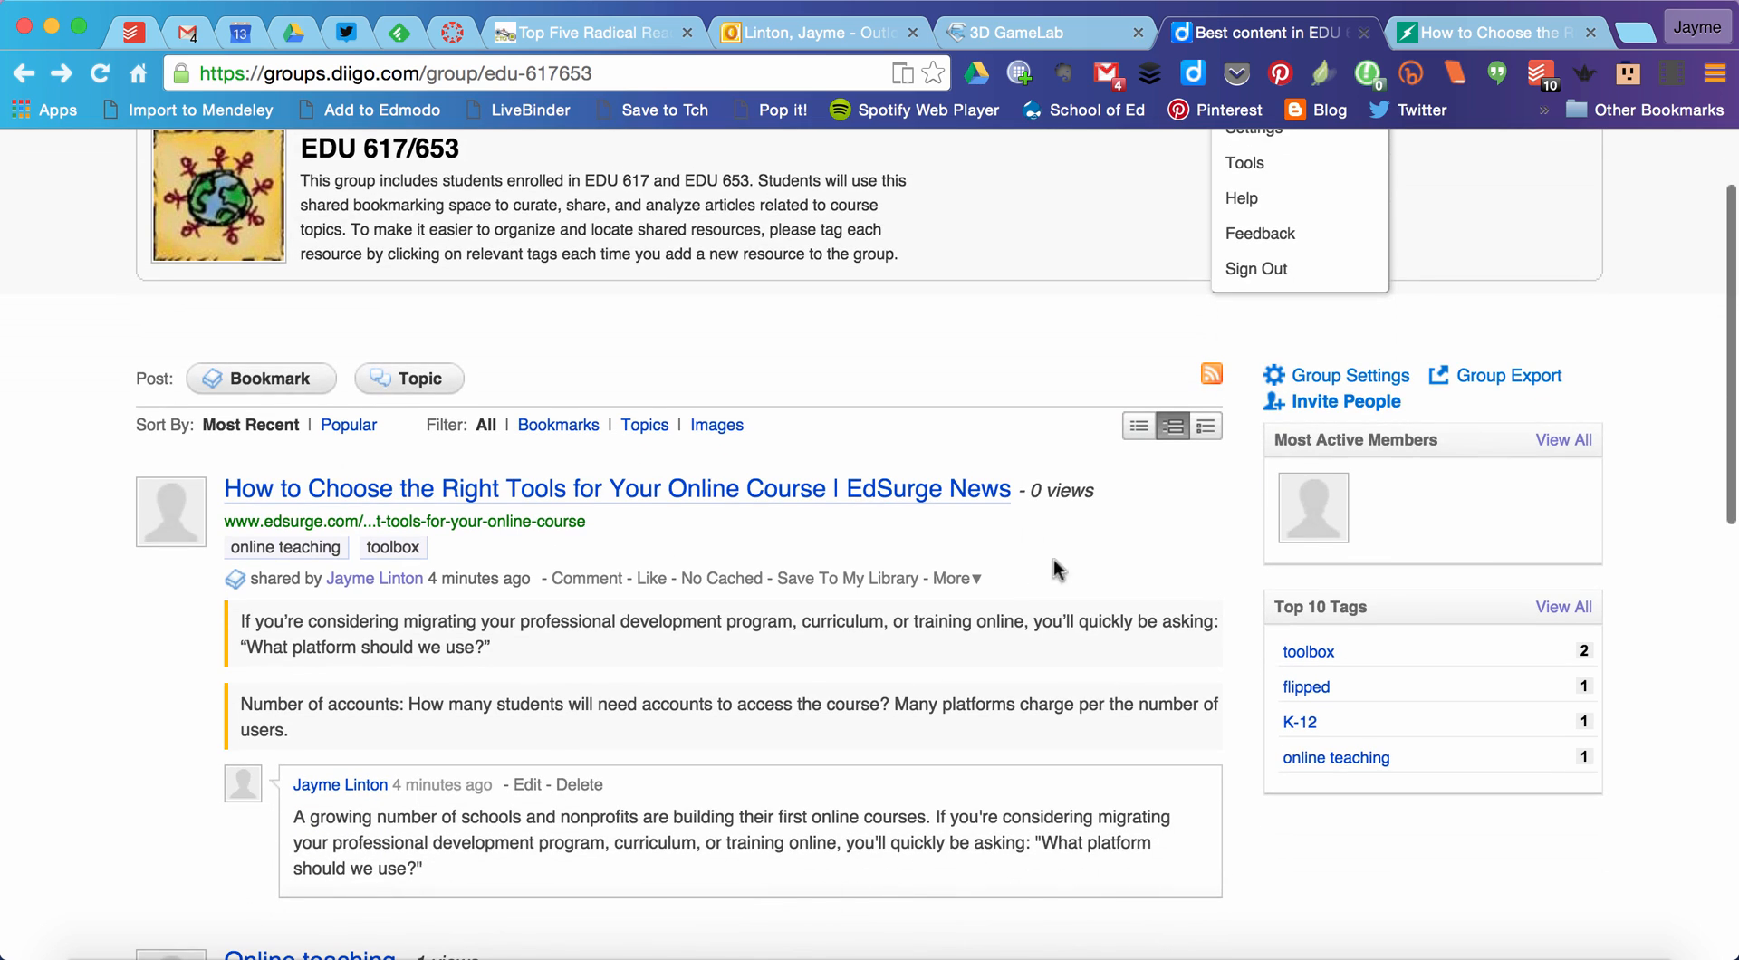
scroll(1187, 201, "up", 2)
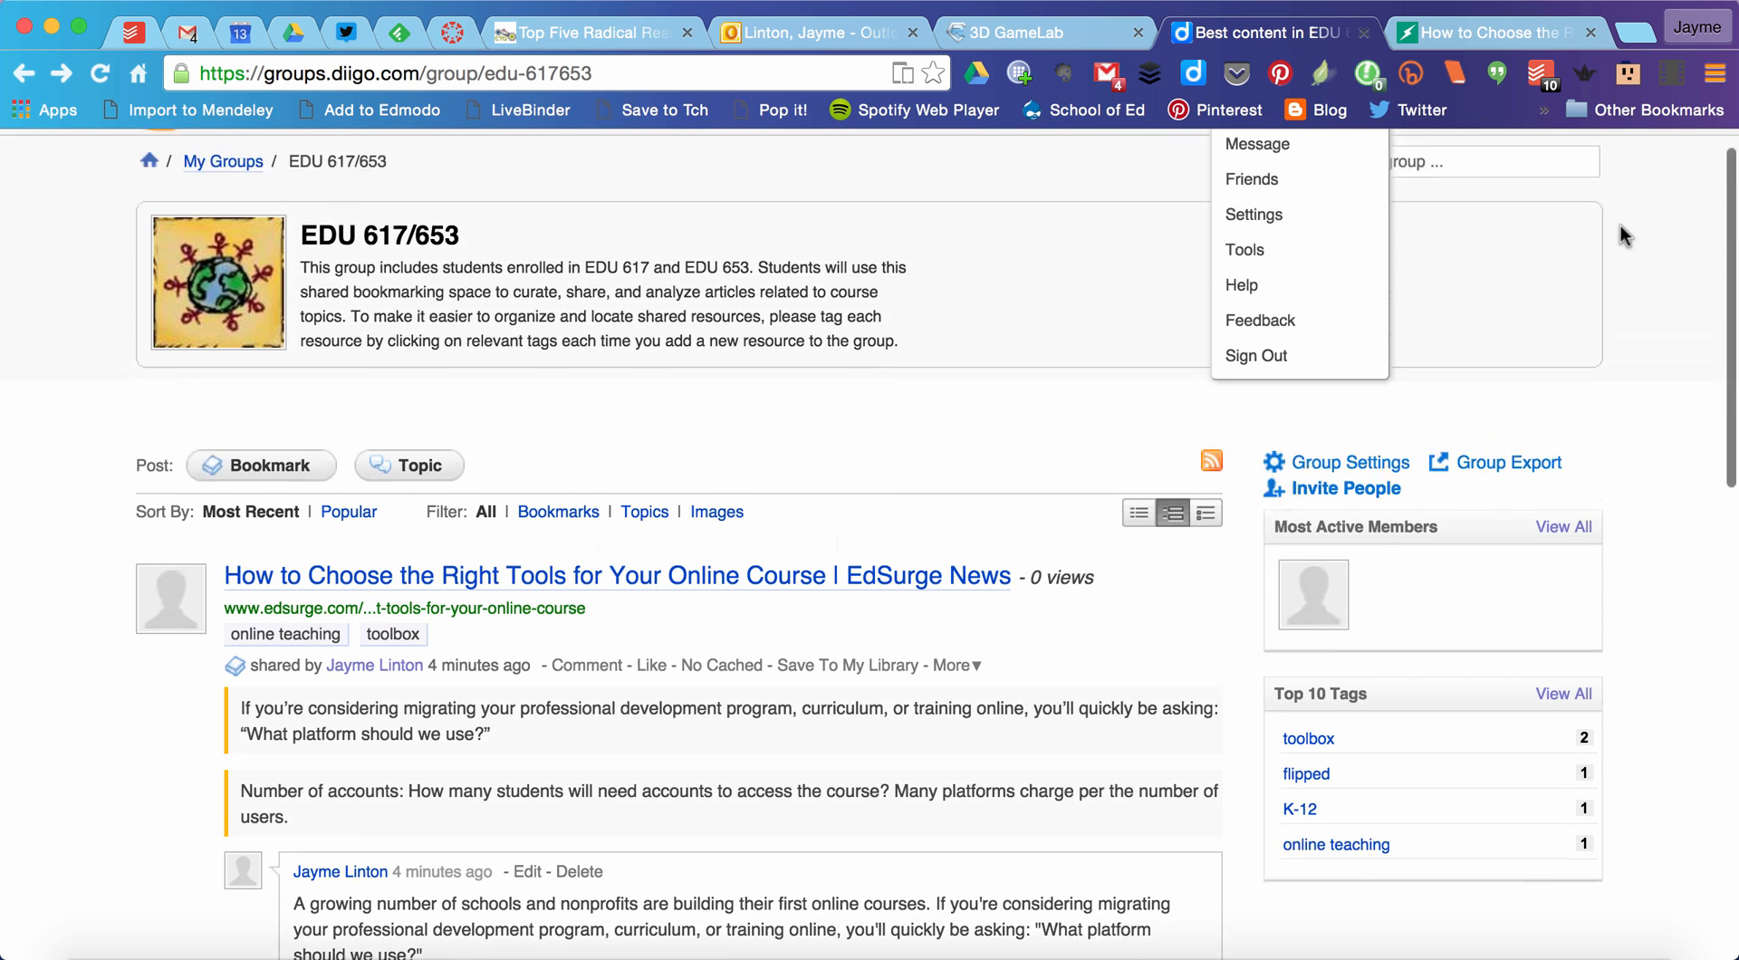
scroll(1138, 194, "up", 1)
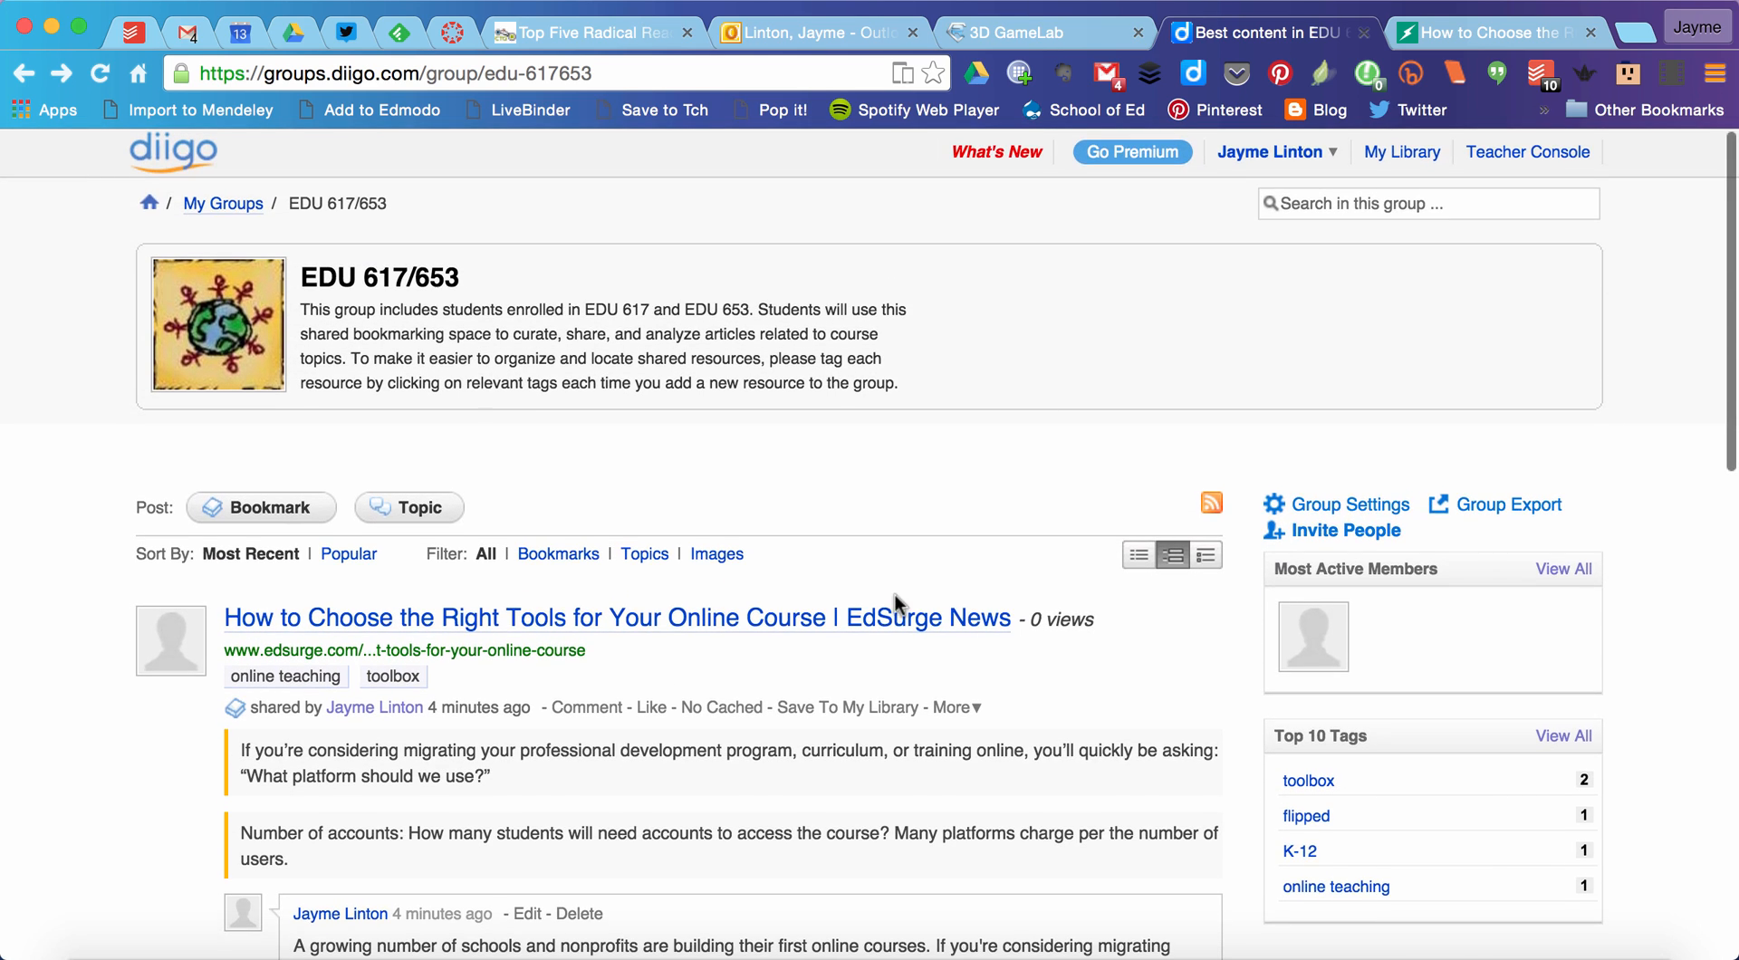
scroll(890, 594, "down", 4)
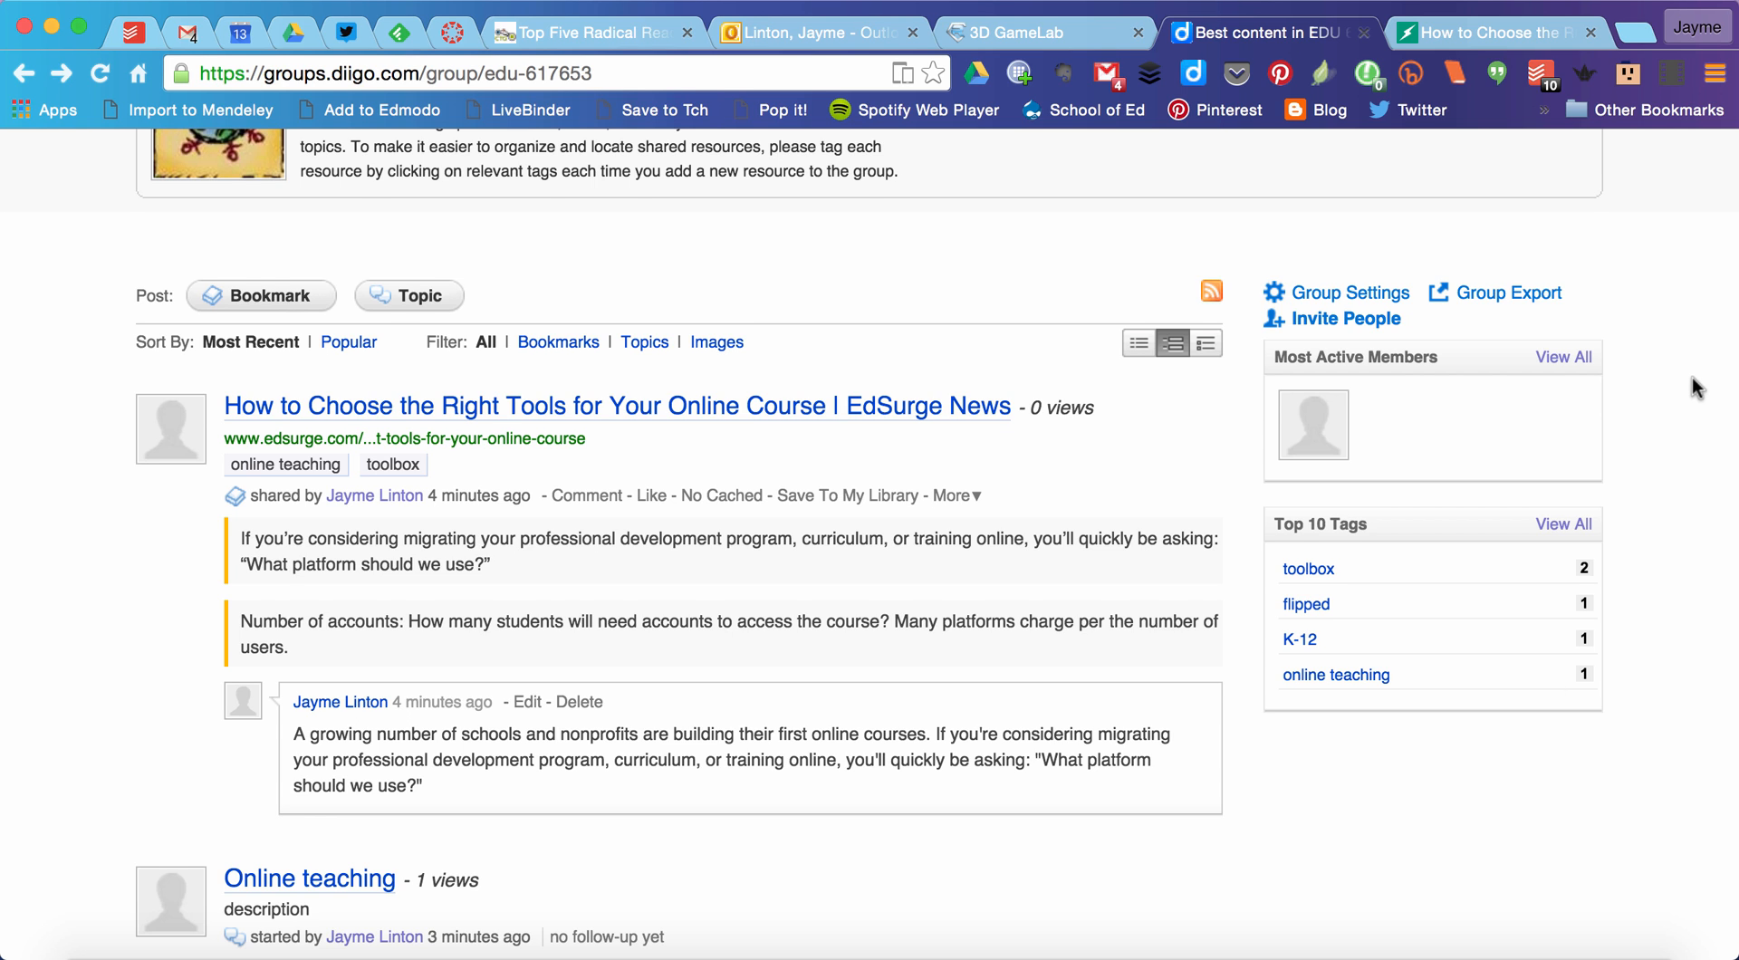
scroll(1691, 377, "up", 5)
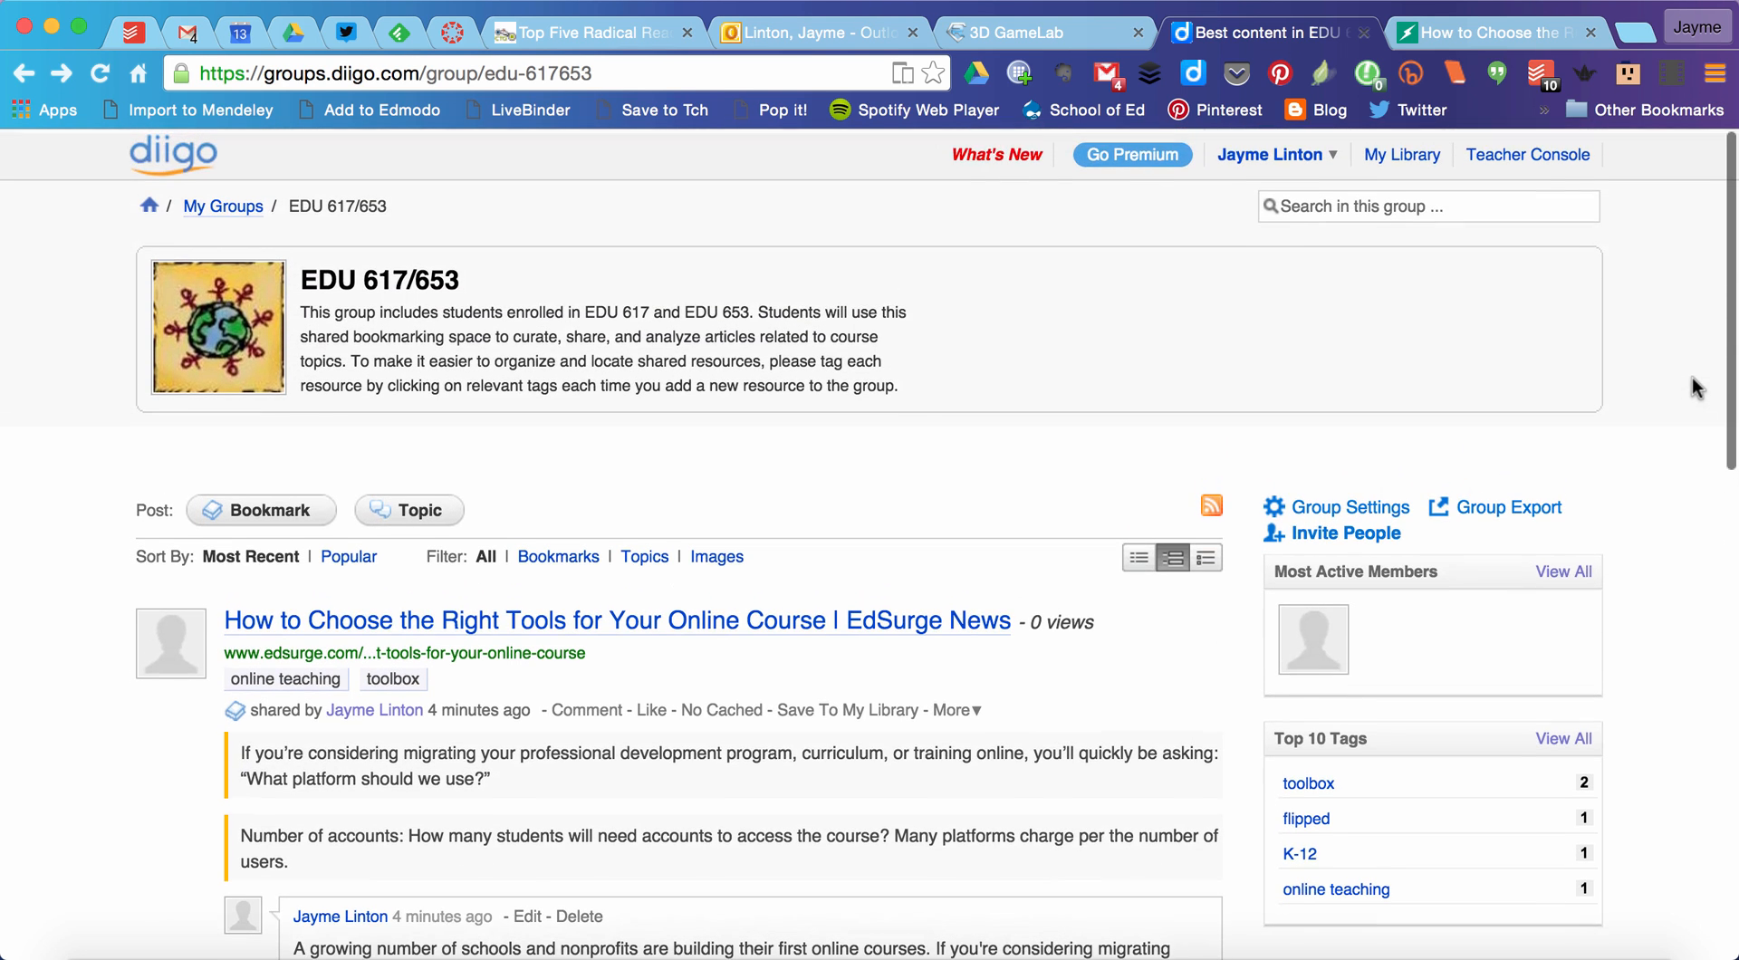